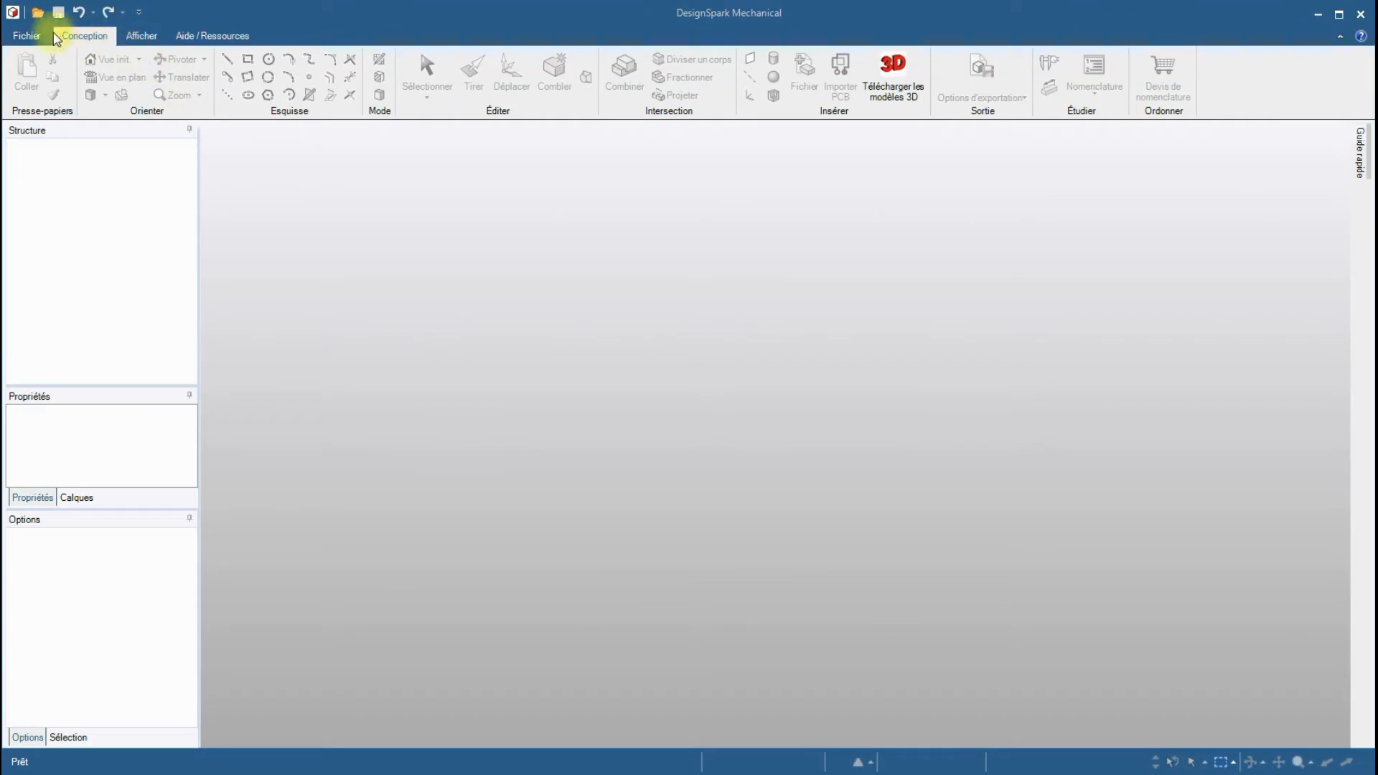
Create a new empty design document.
click(28, 36)
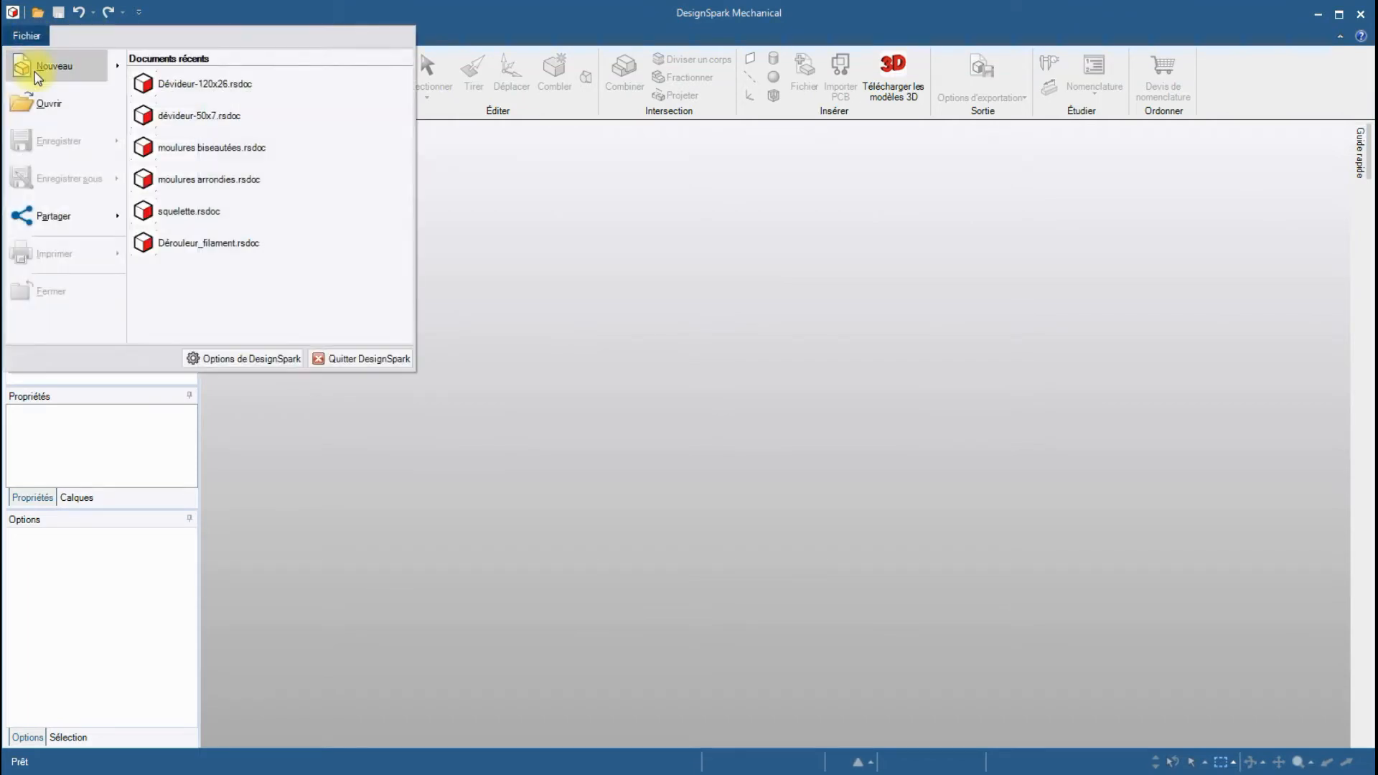
mouse_move(42, 73)
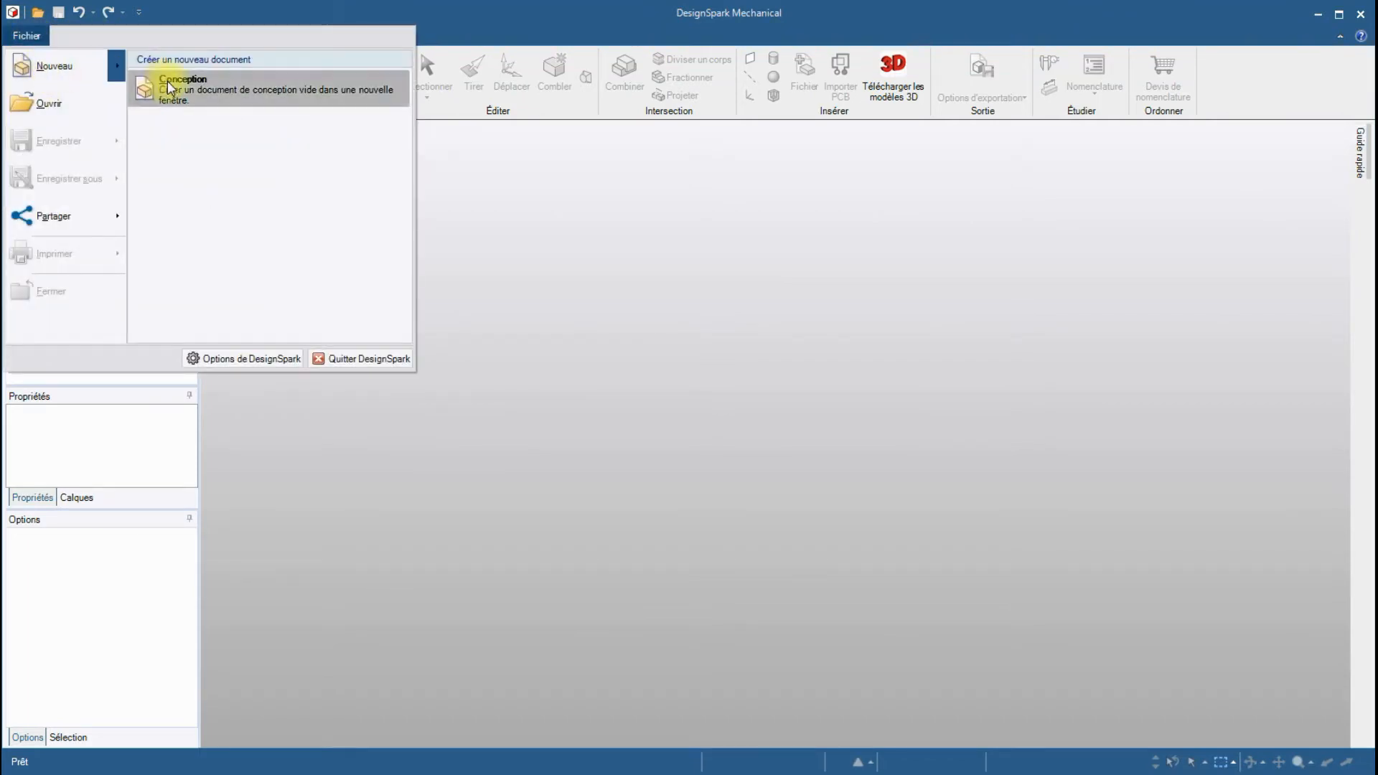
click(167, 81)
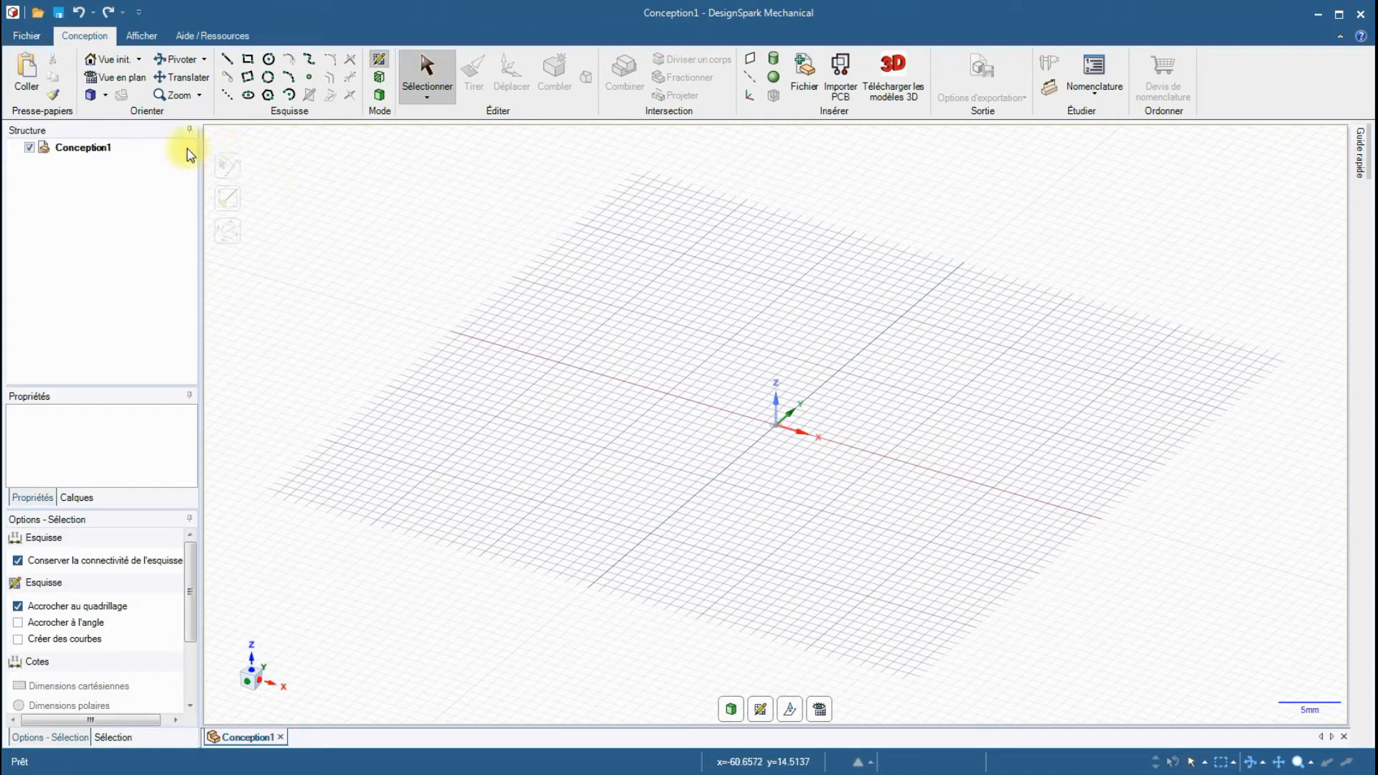
Examine the empty sketch grid in plan, top, side and home orientations, finishing in the home view.
click(119, 78)
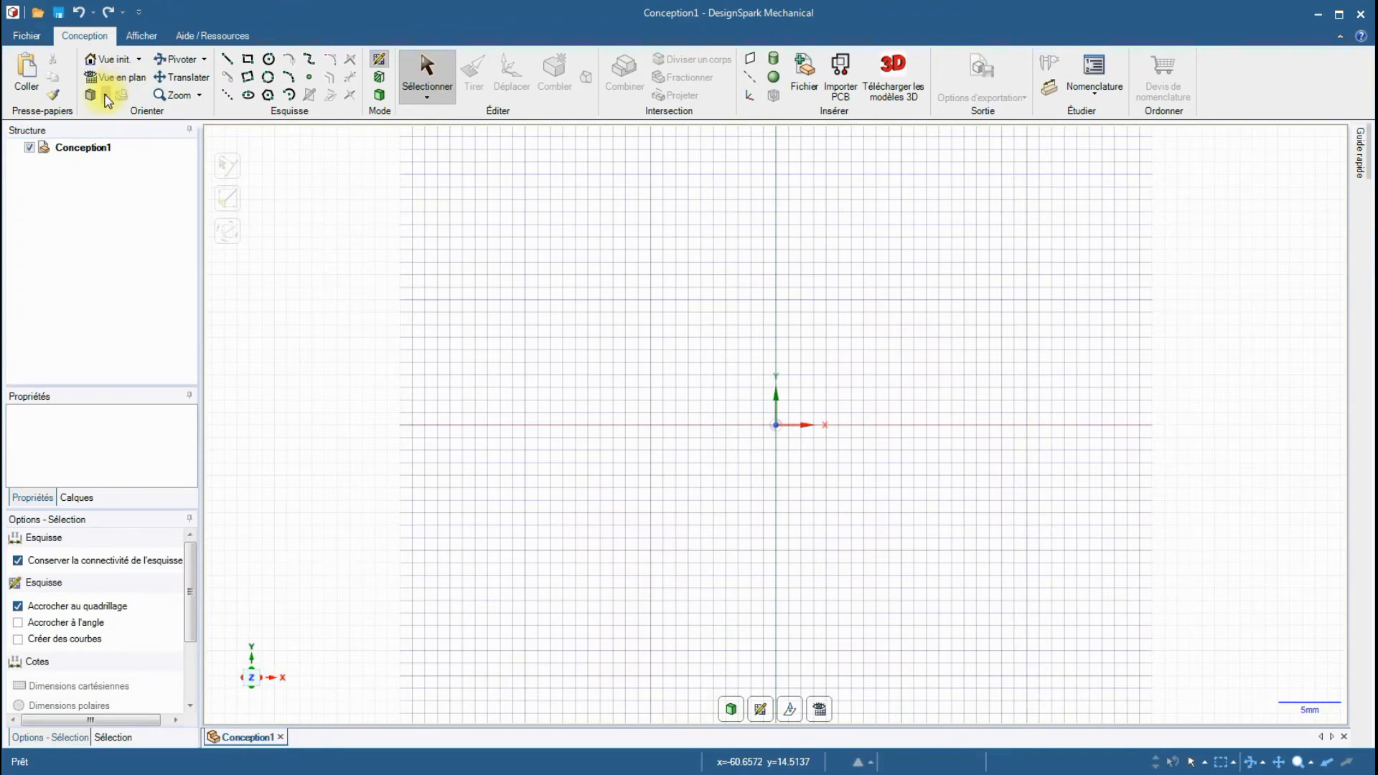
click(106, 95)
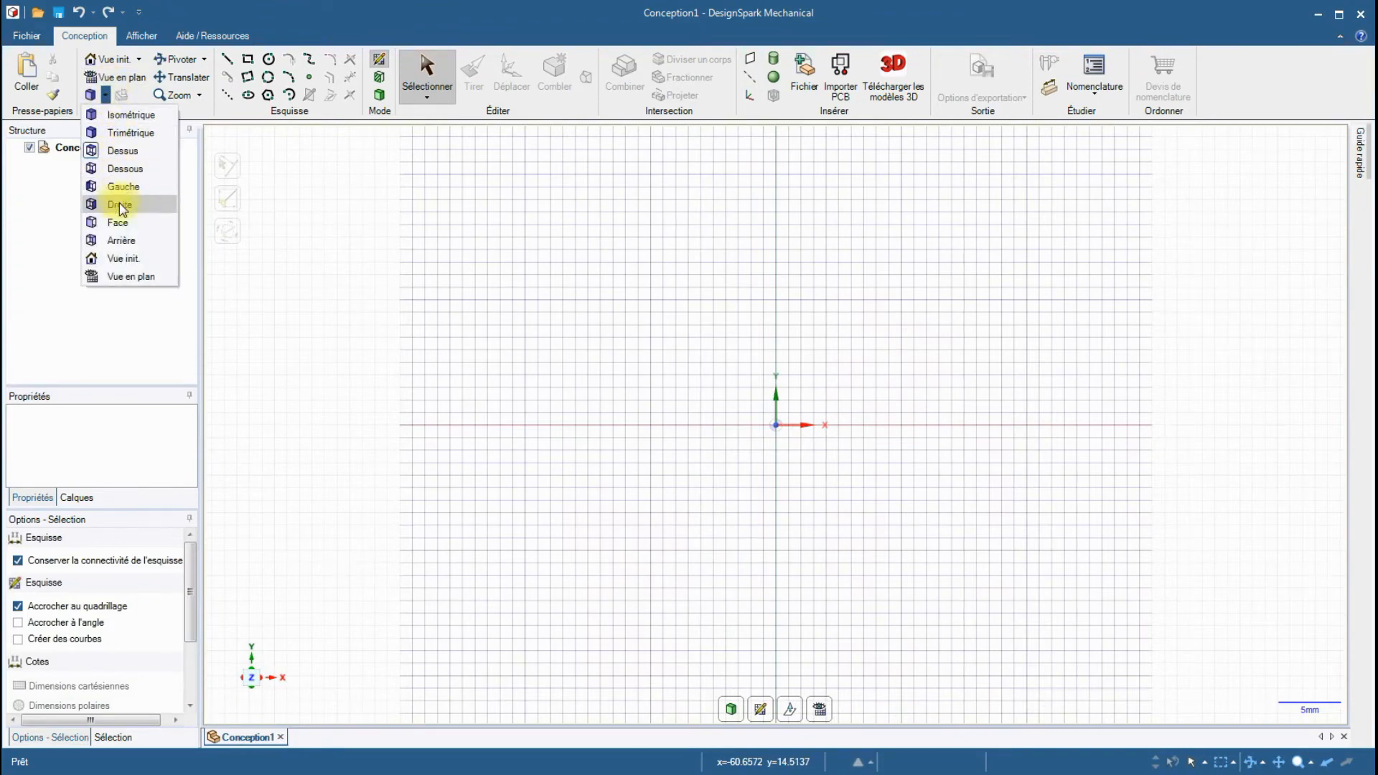
click(122, 259)
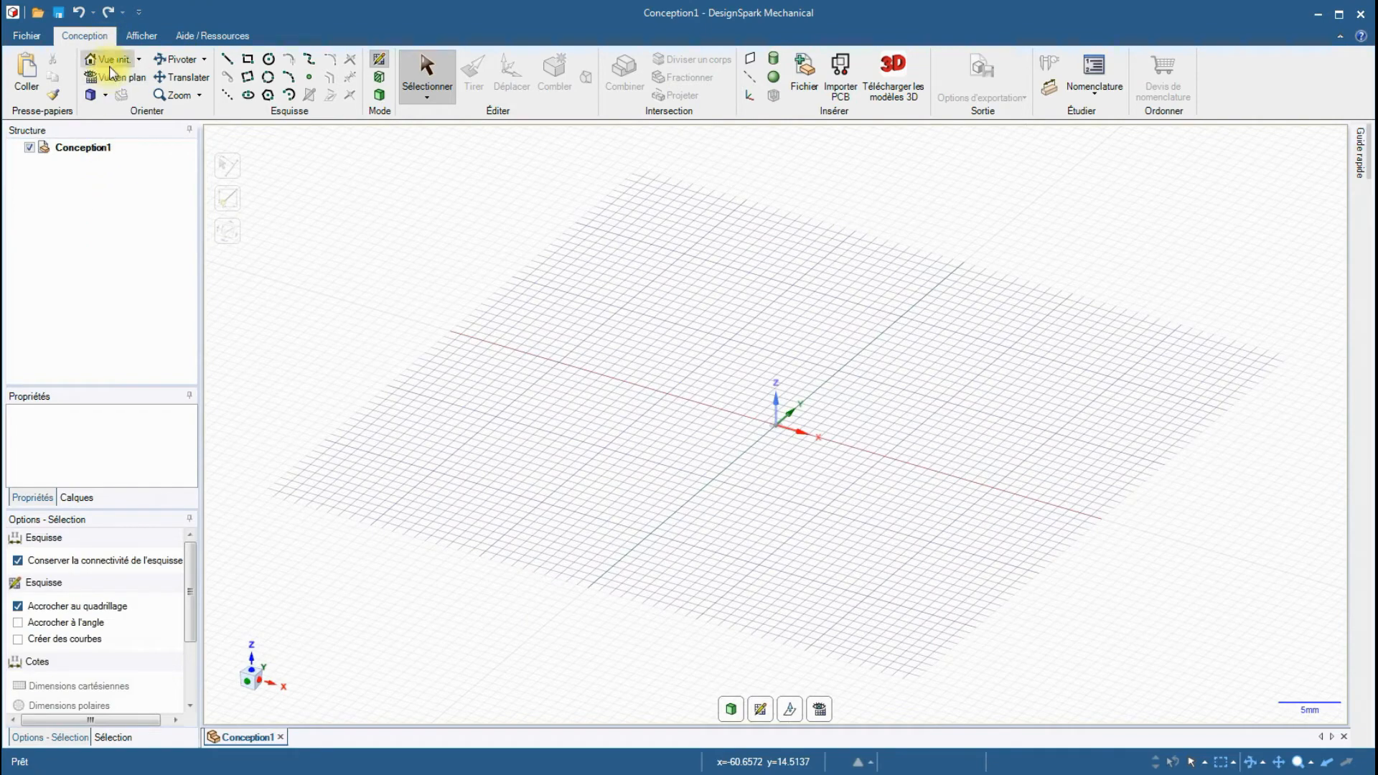
click(107, 95)
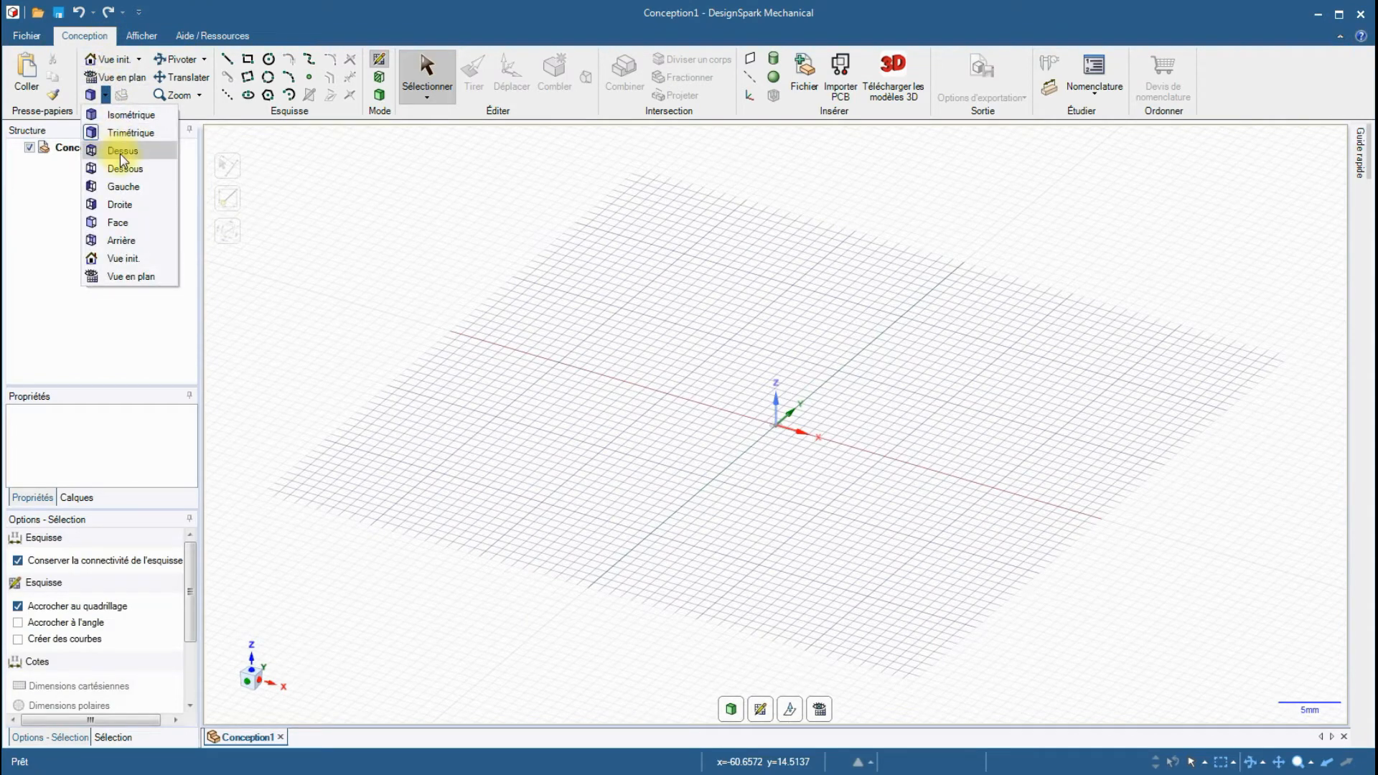
click(119, 152)
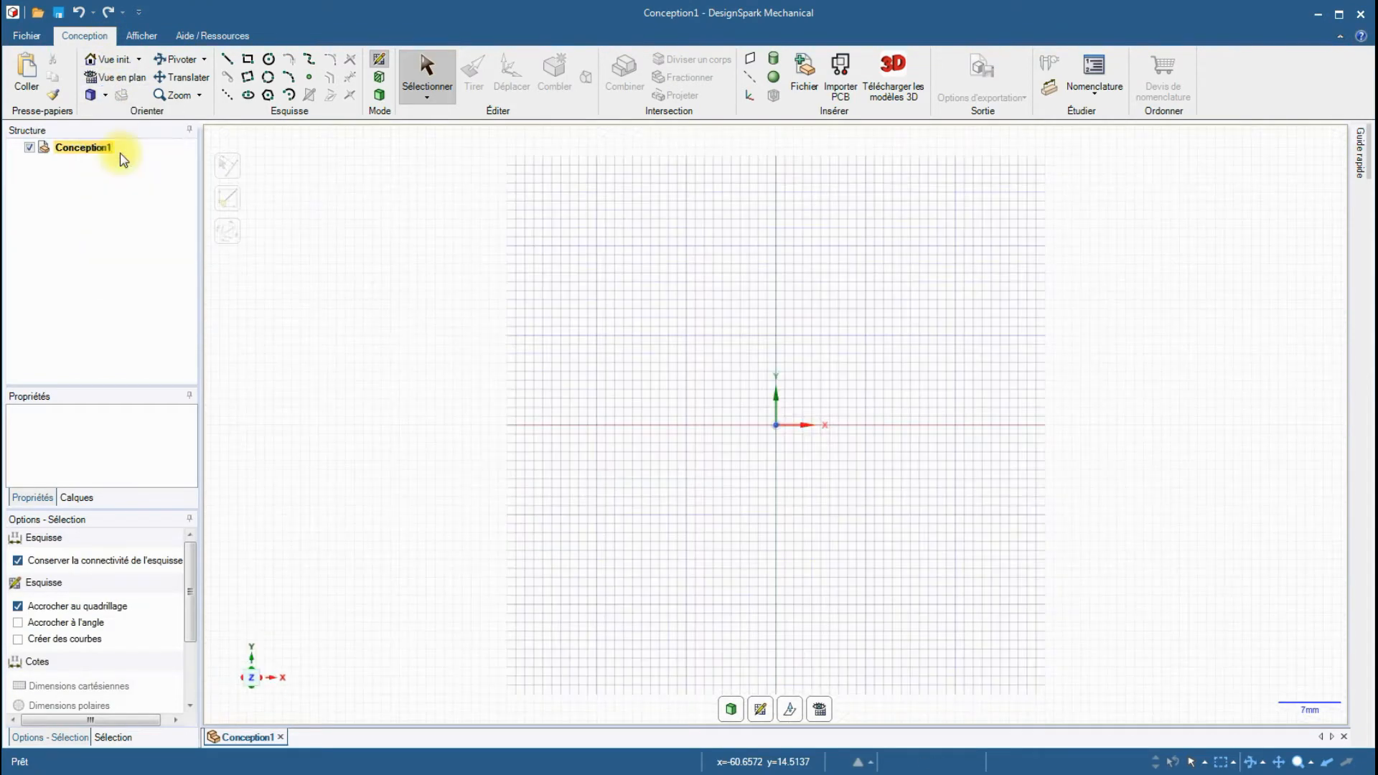
click(111, 77)
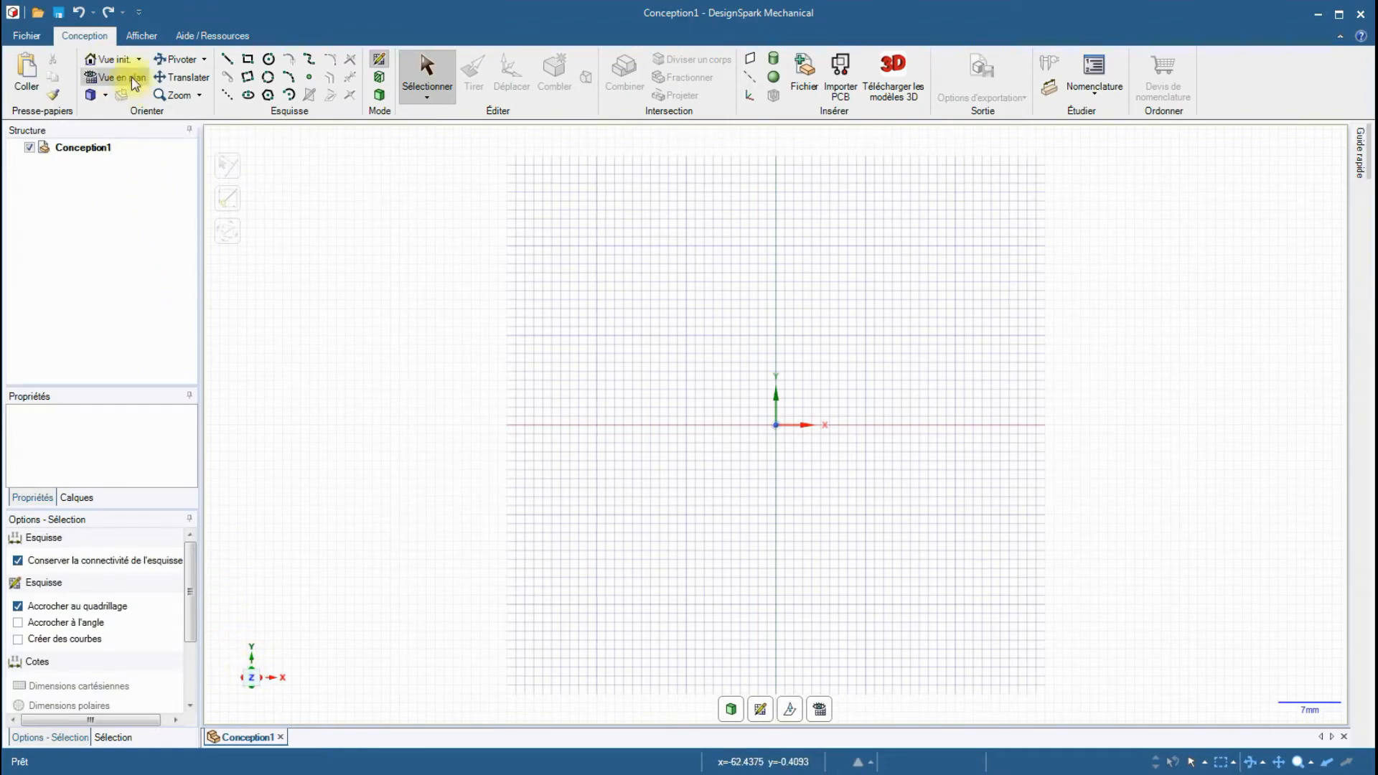
click(114, 63)
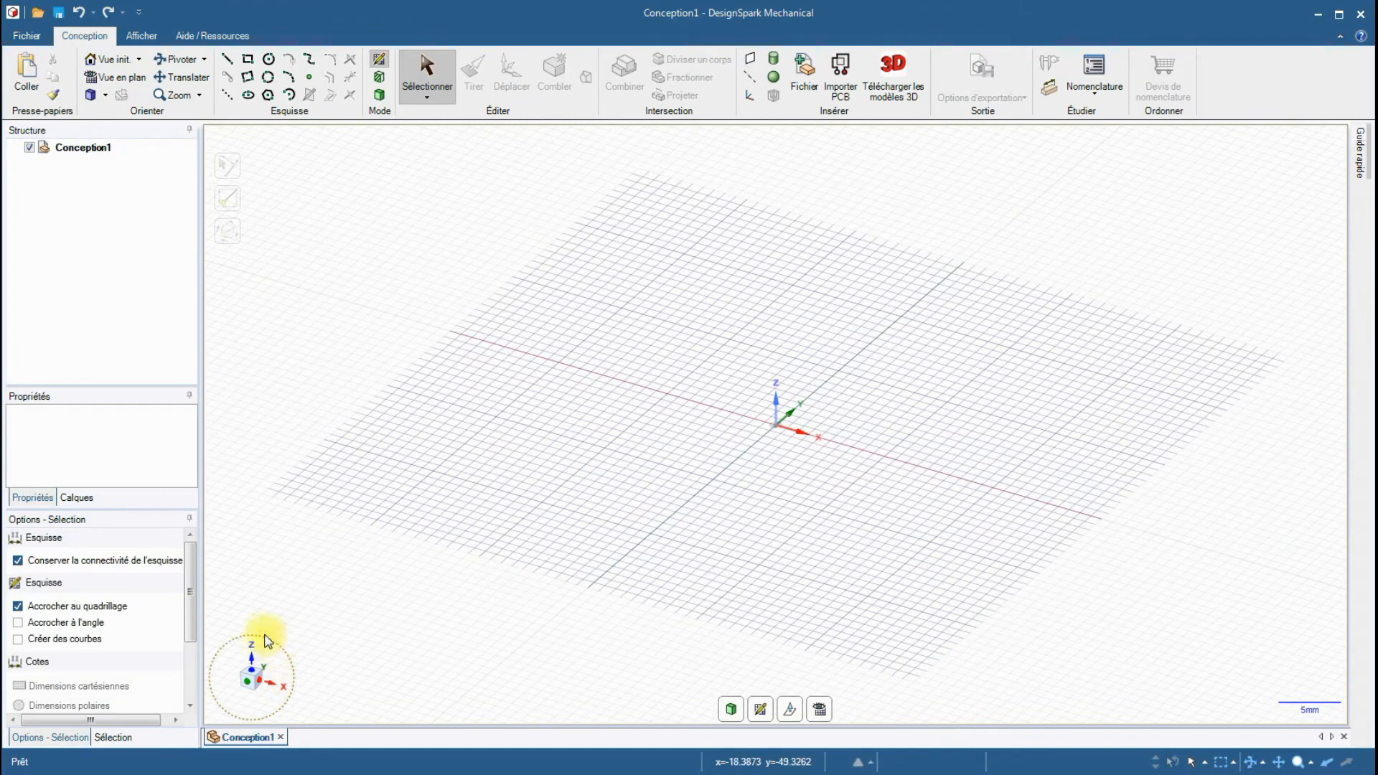
click(263, 667)
click(255, 673)
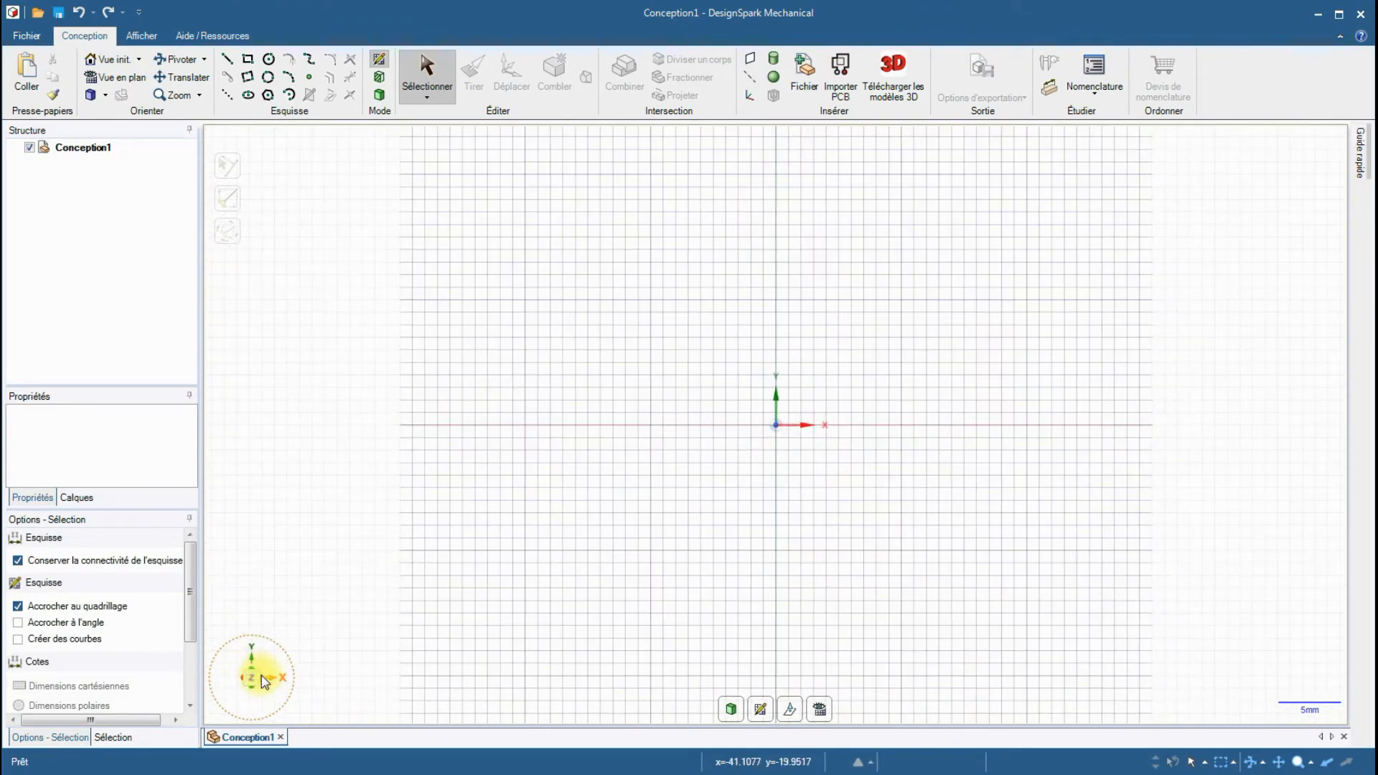
click(261, 677)
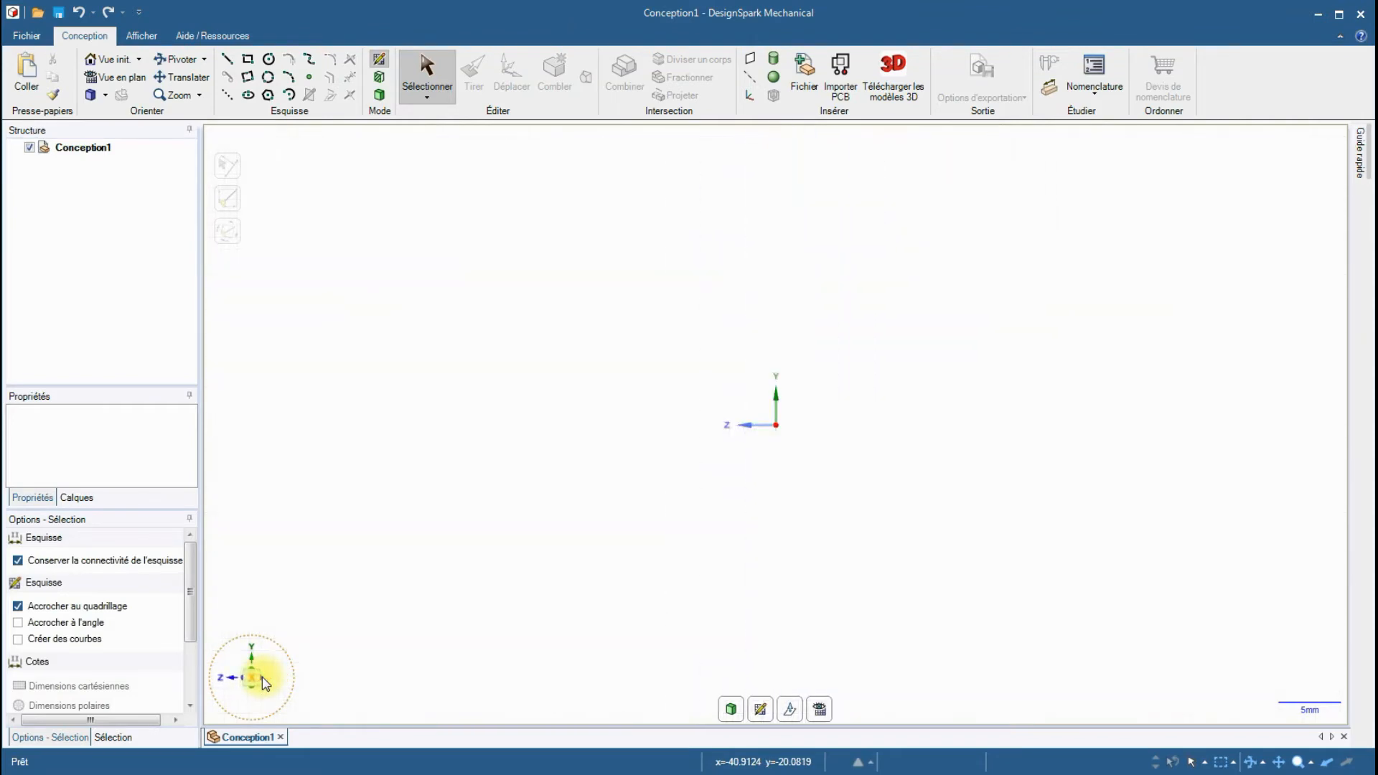
click(276, 648)
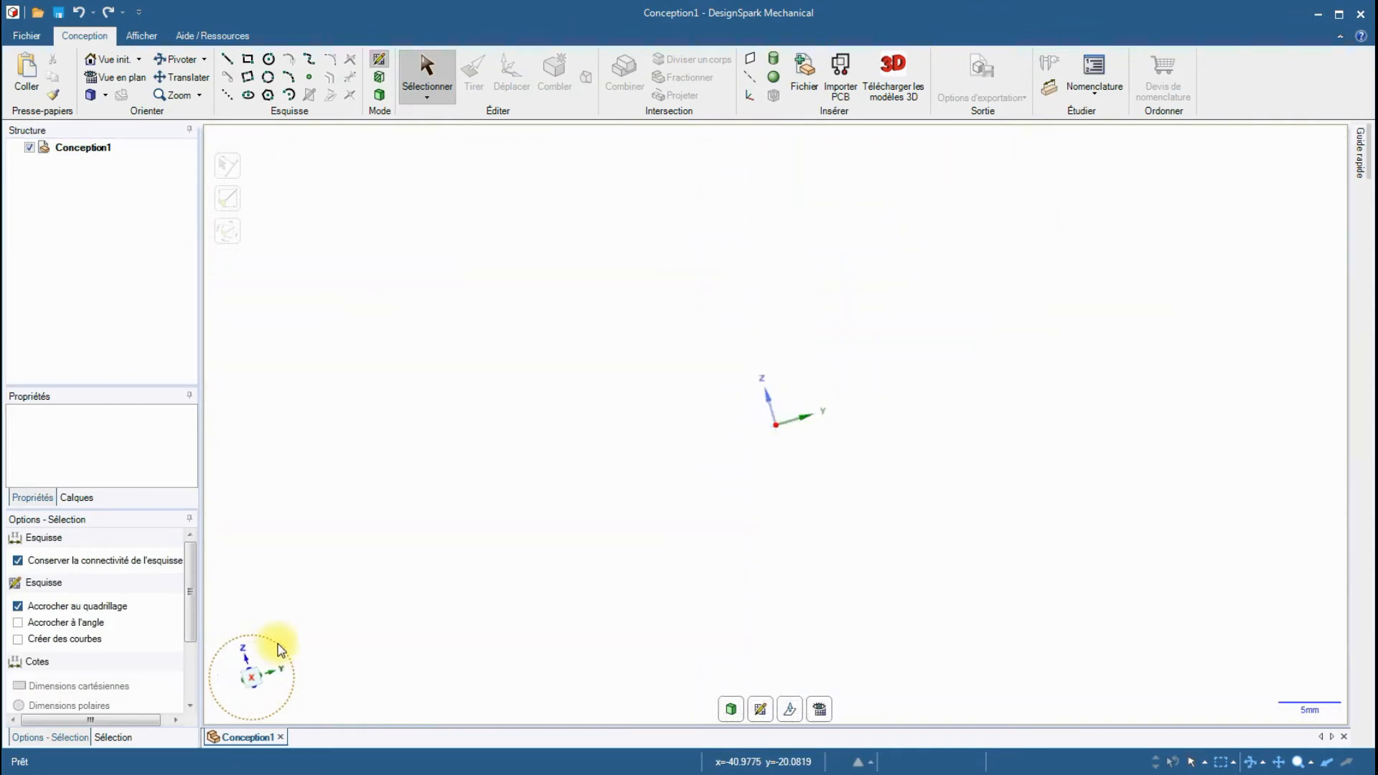
click(251, 689)
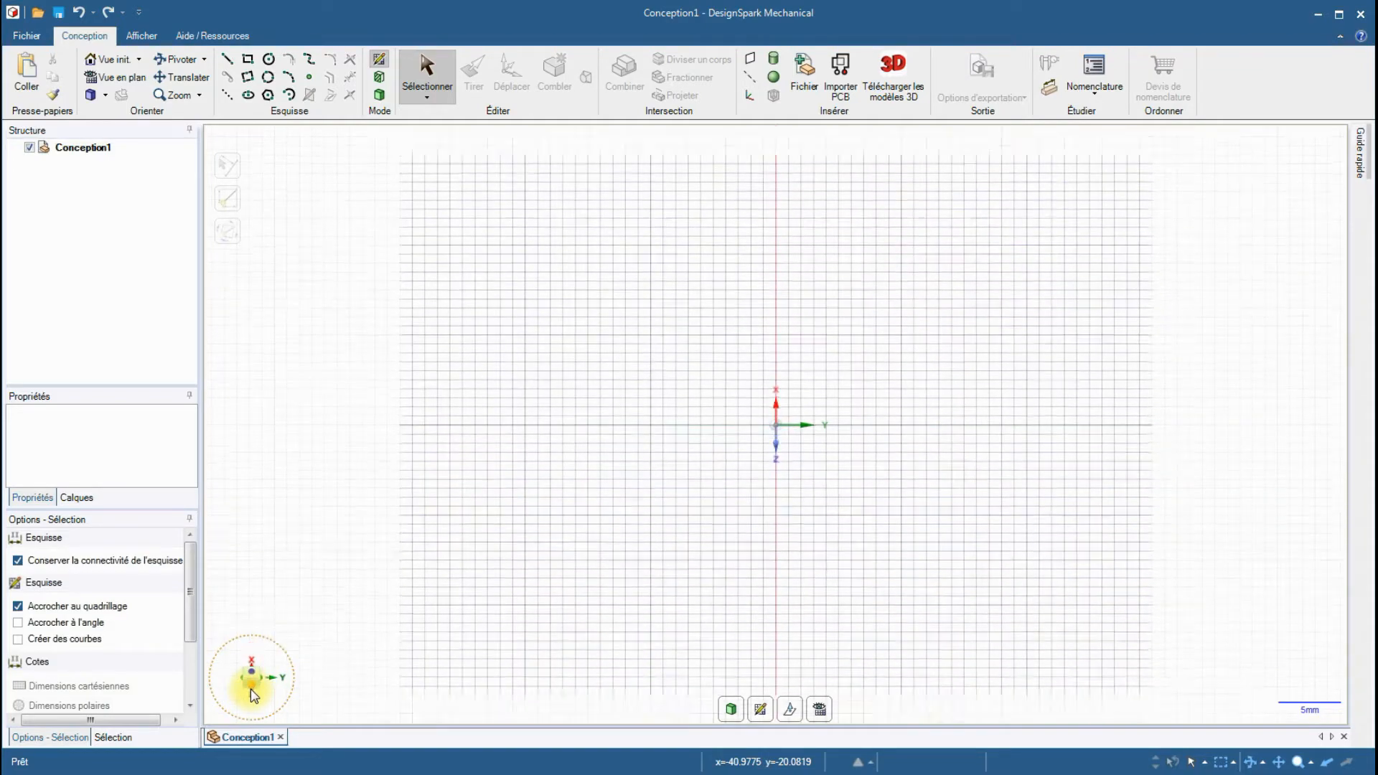
click(126, 65)
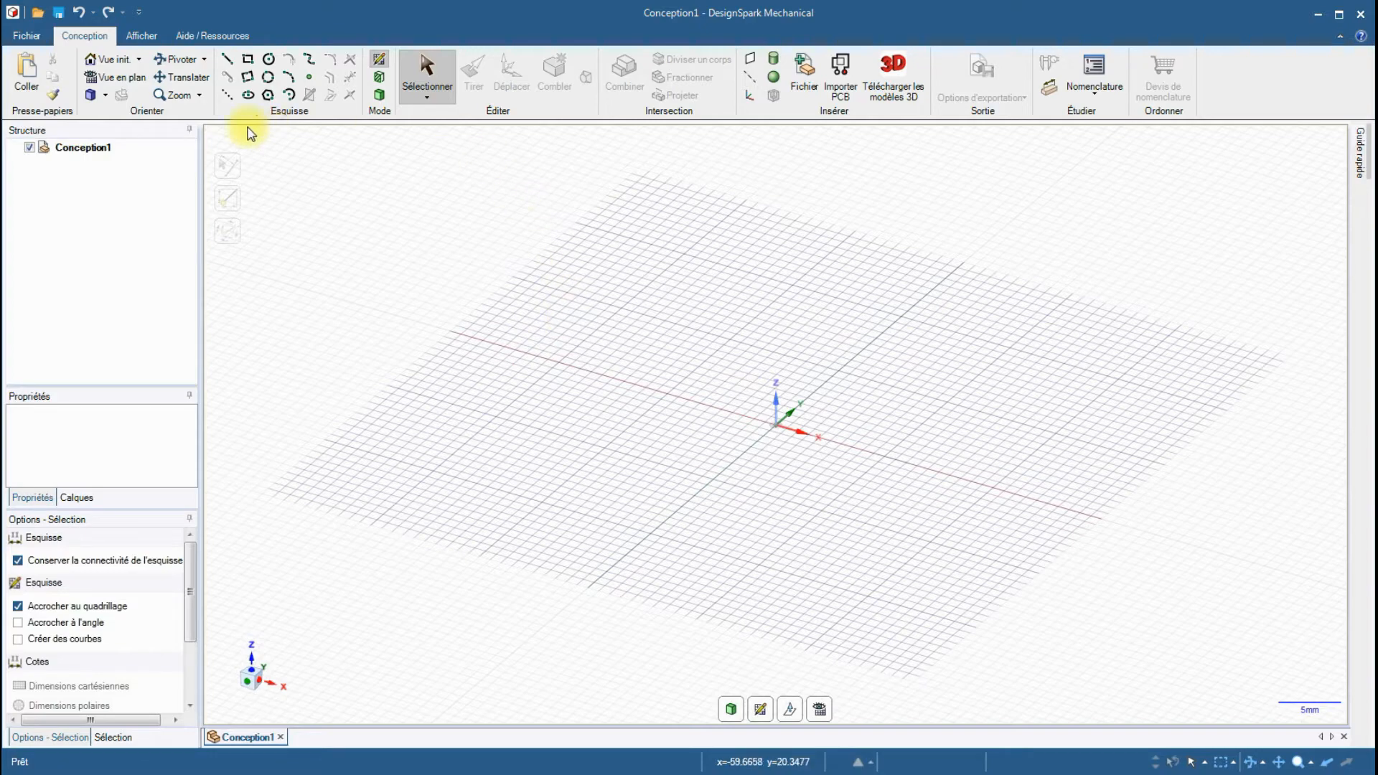
In plan view, sketch a 120 mm by 26 mm rectangle from the origin, extending toward negative X and positive Y.
click(101, 85)
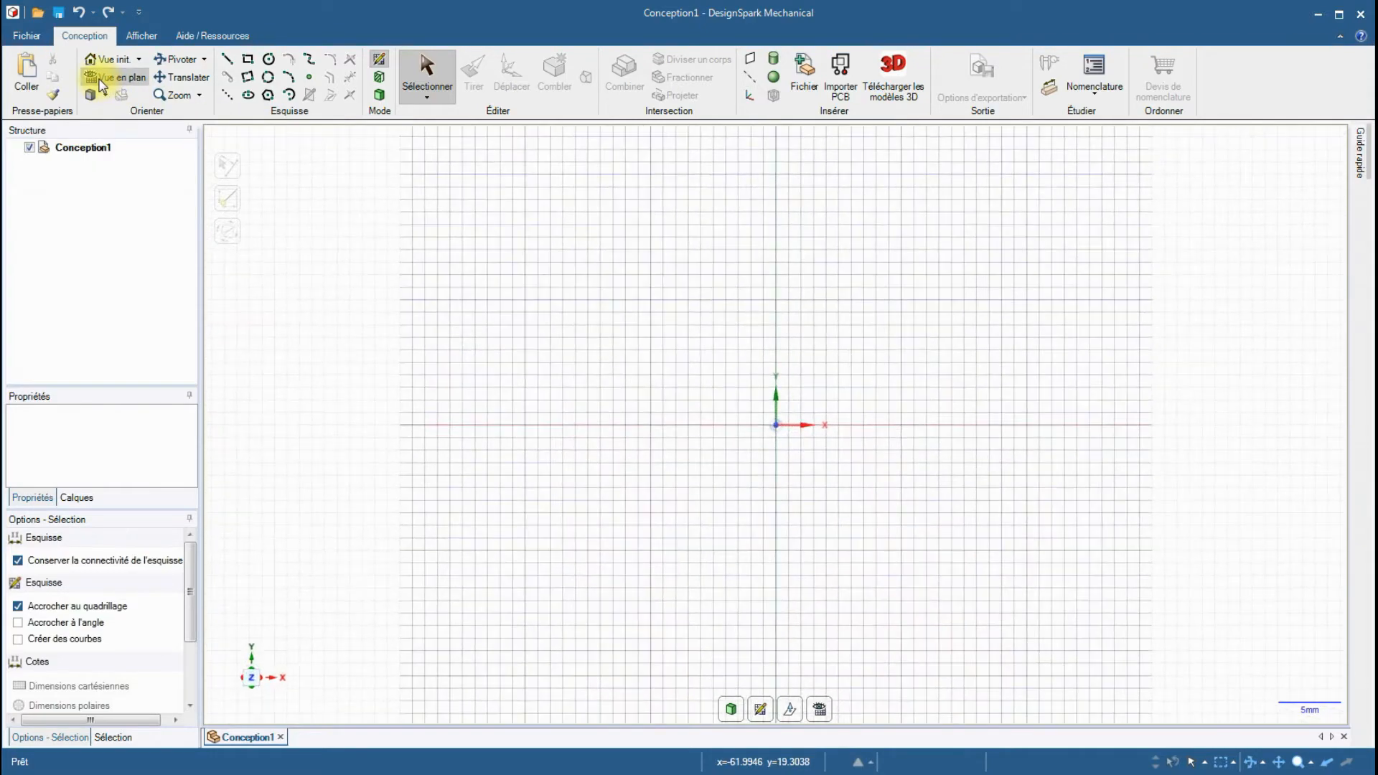
click(247, 60)
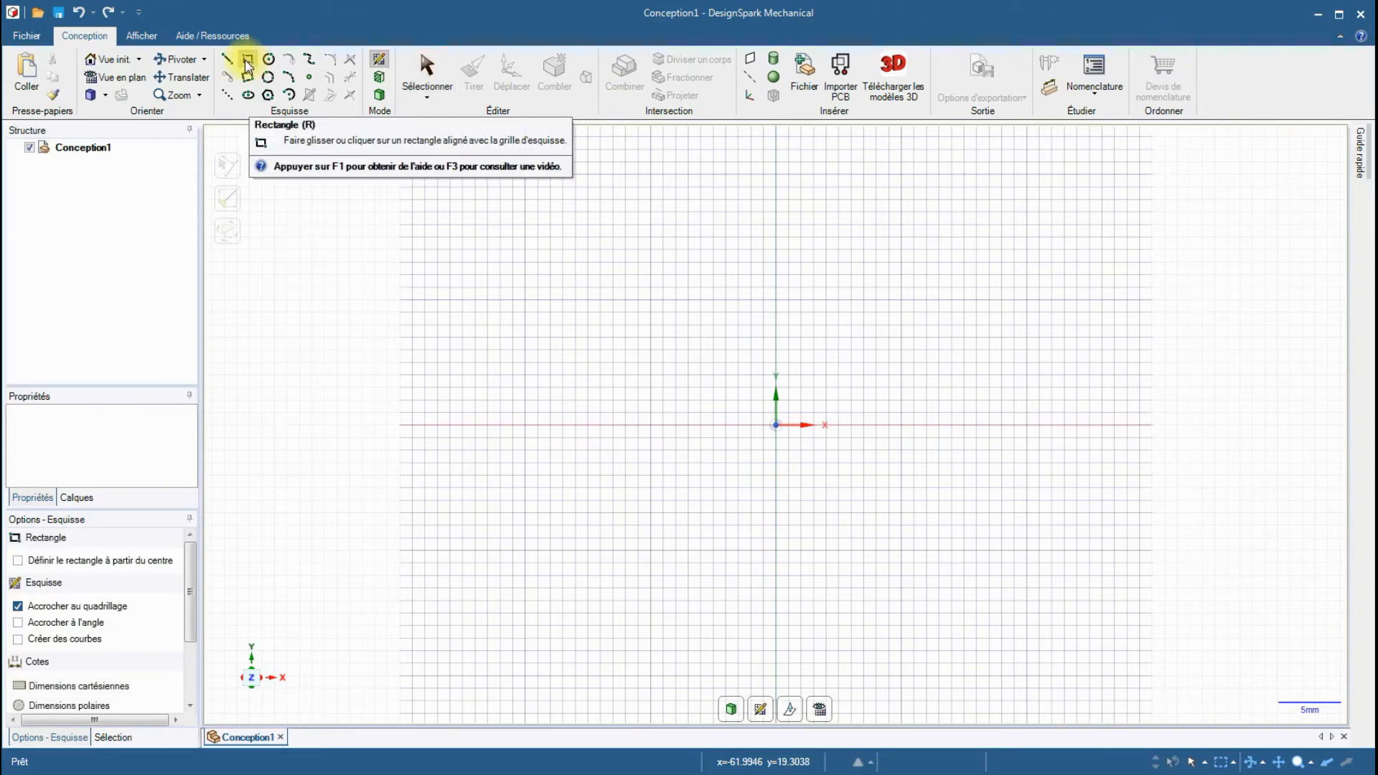
click(775, 424)
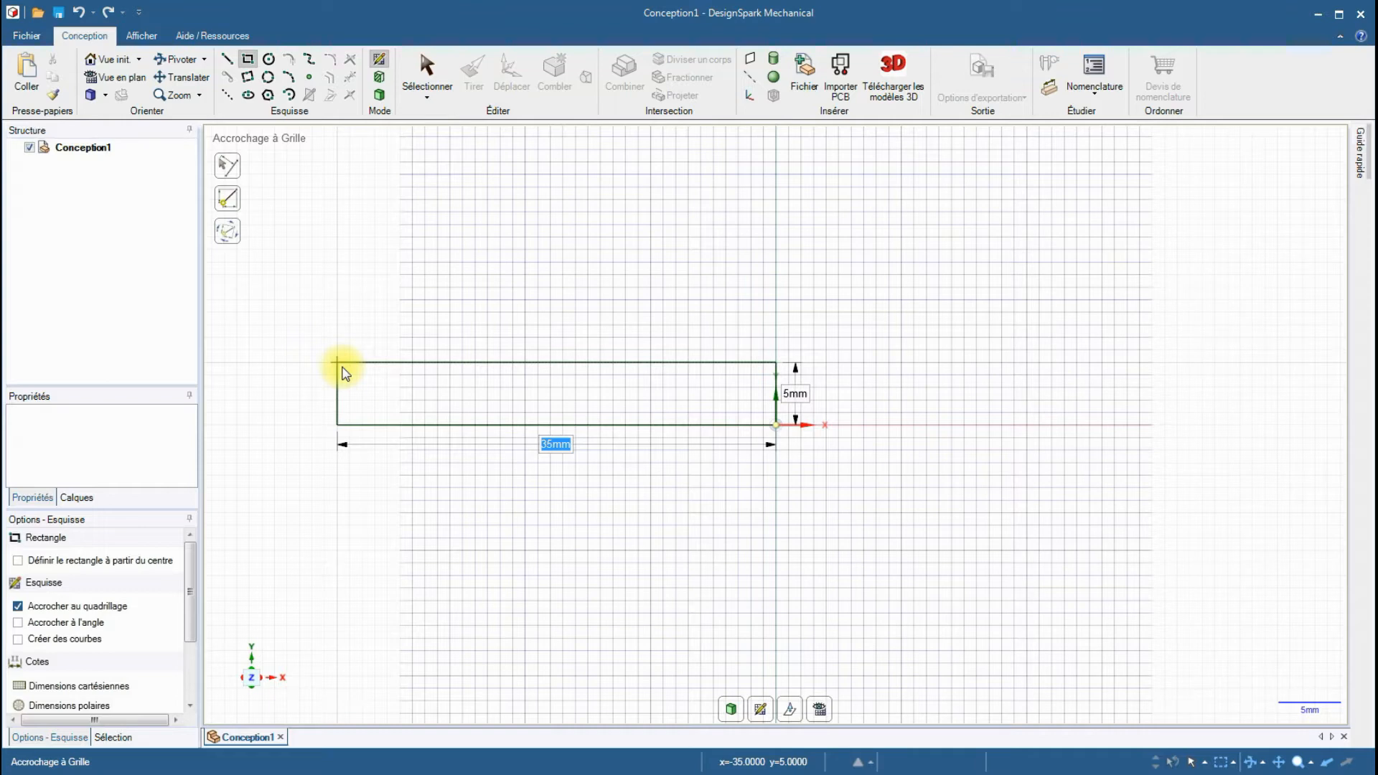
text(120)
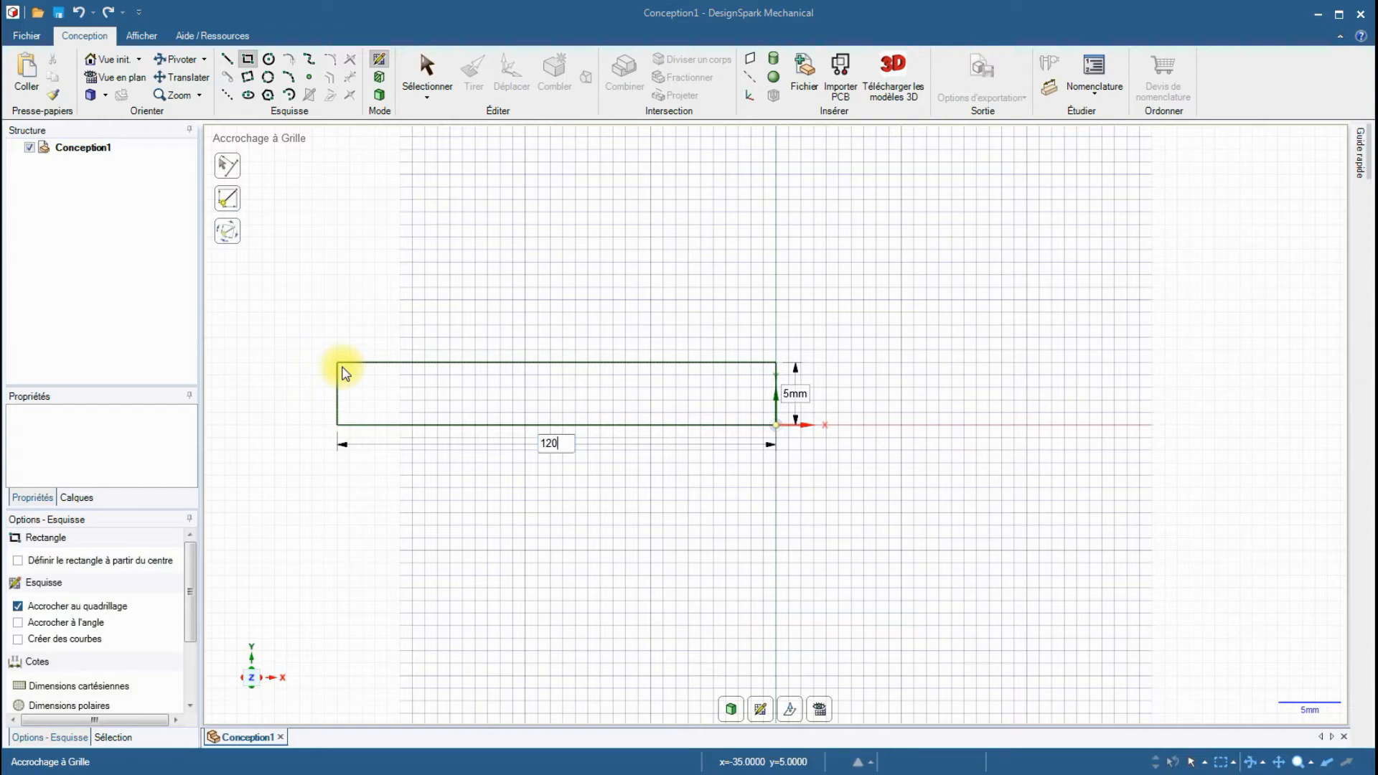
key(Escape)
scroll(345, 372, down, 5)
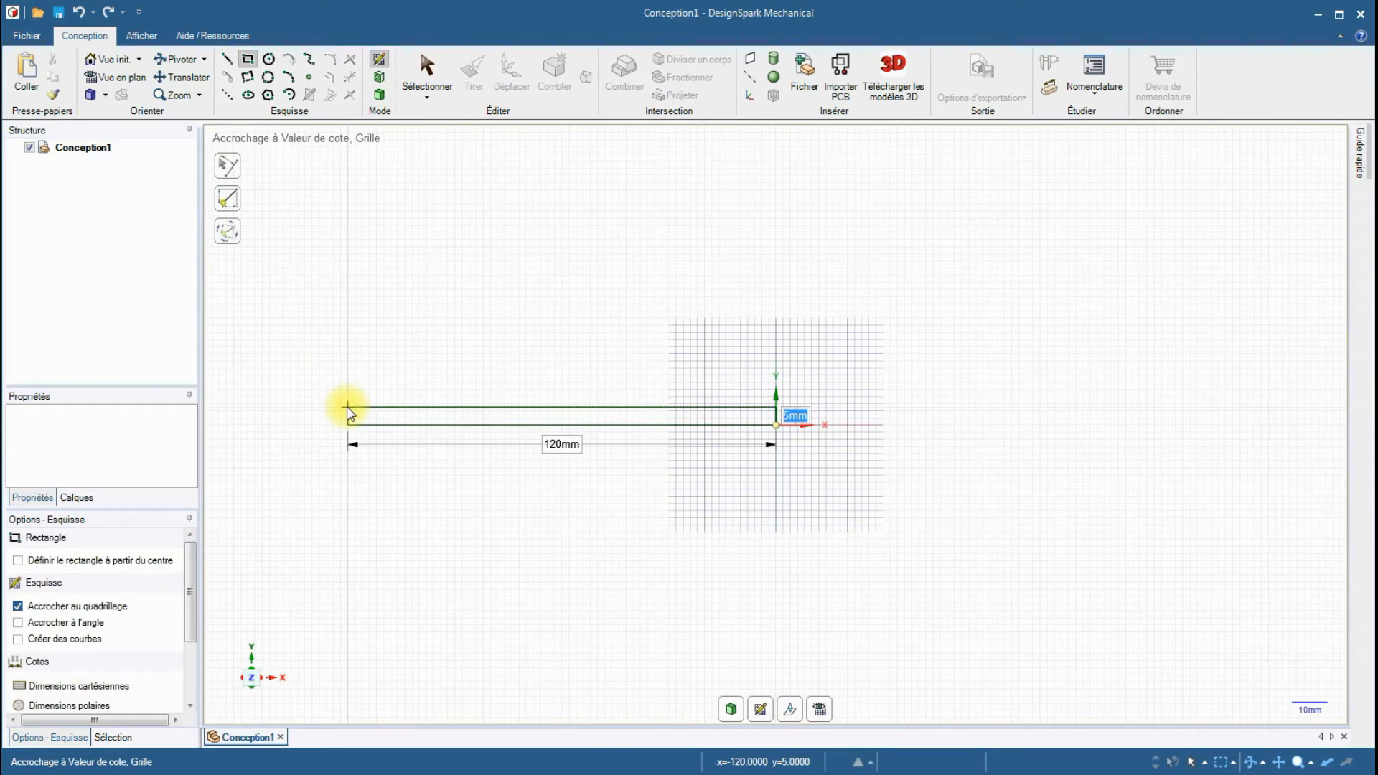
click(348, 334)
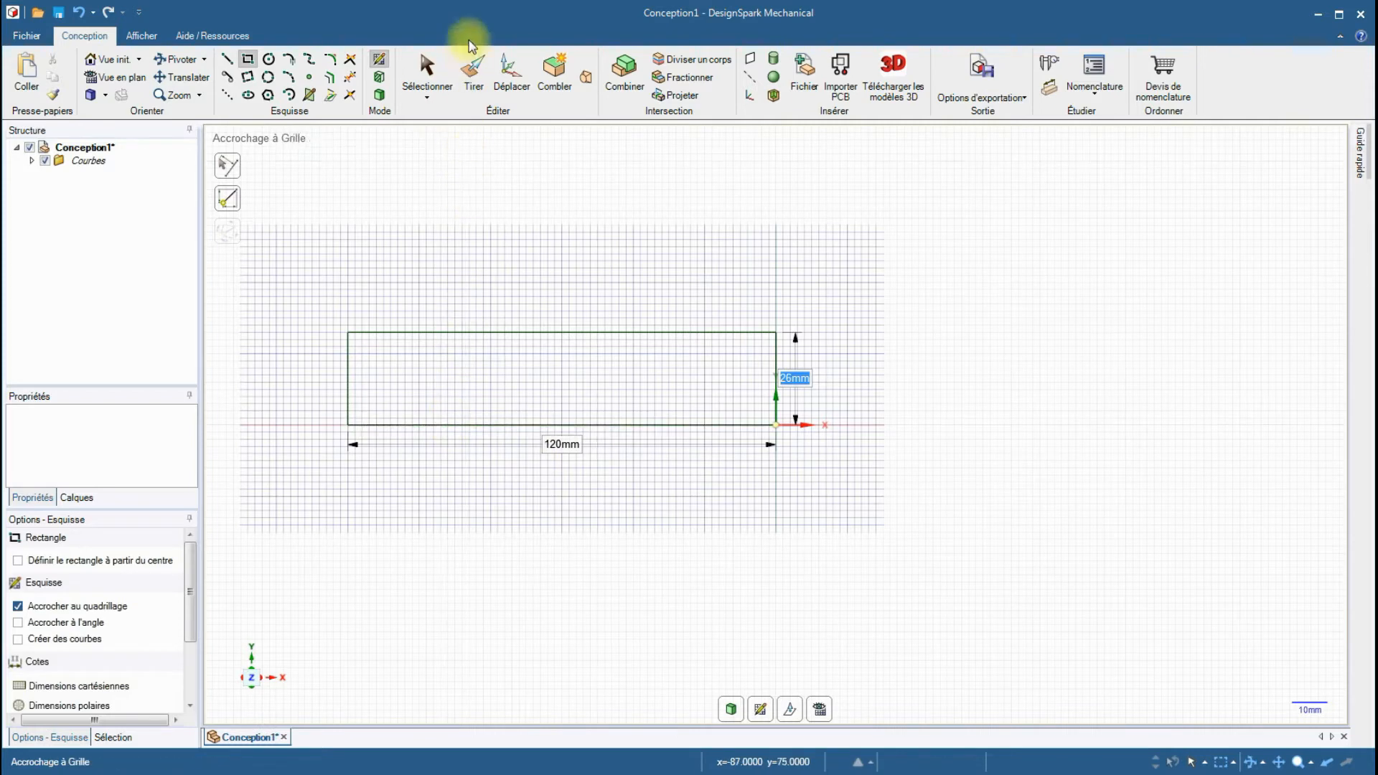
Pull the rectangular face to a thickness of 1.5 mm.
click(471, 76)
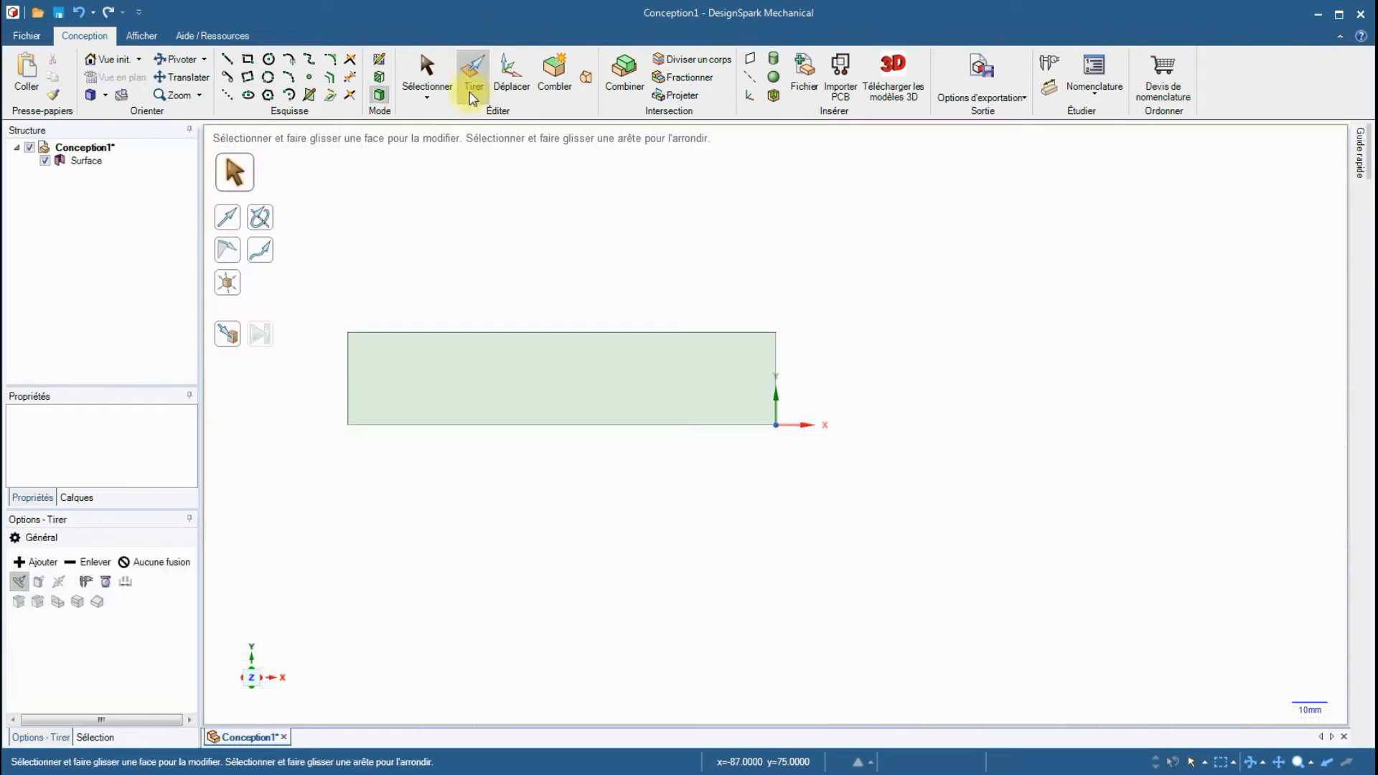
click(537, 378)
text(1.5)
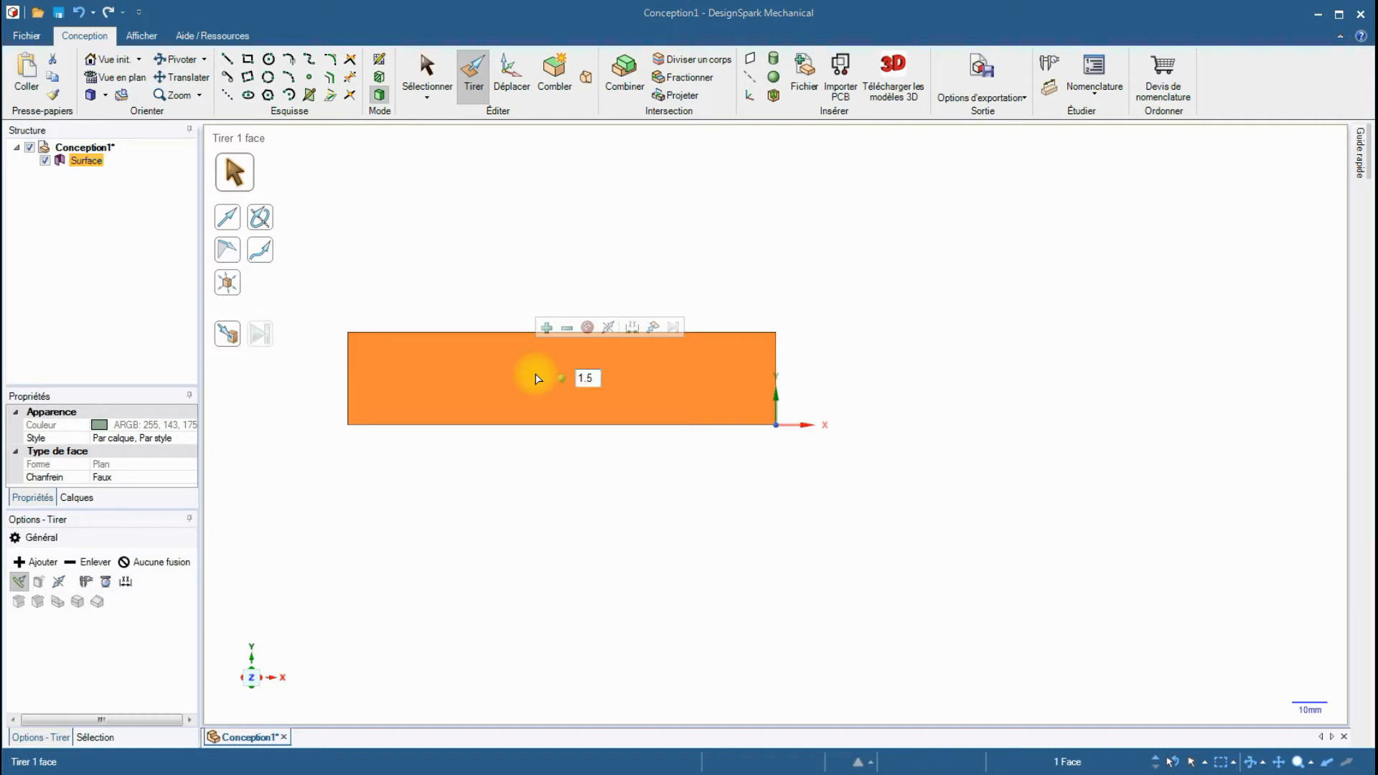
key(Return)
click(562, 379)
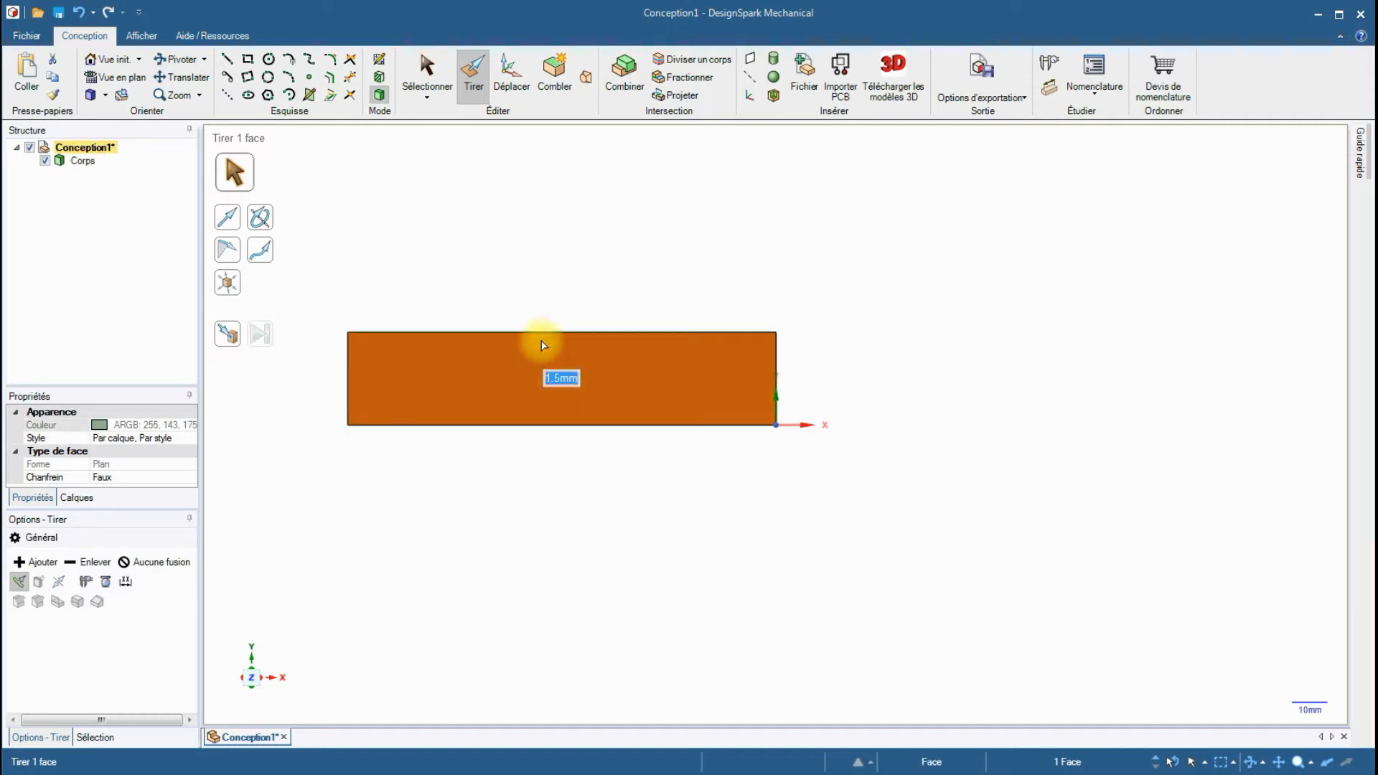
Round the plate's four short vertical corner edges together with a 13 mm radius.
click(108, 58)
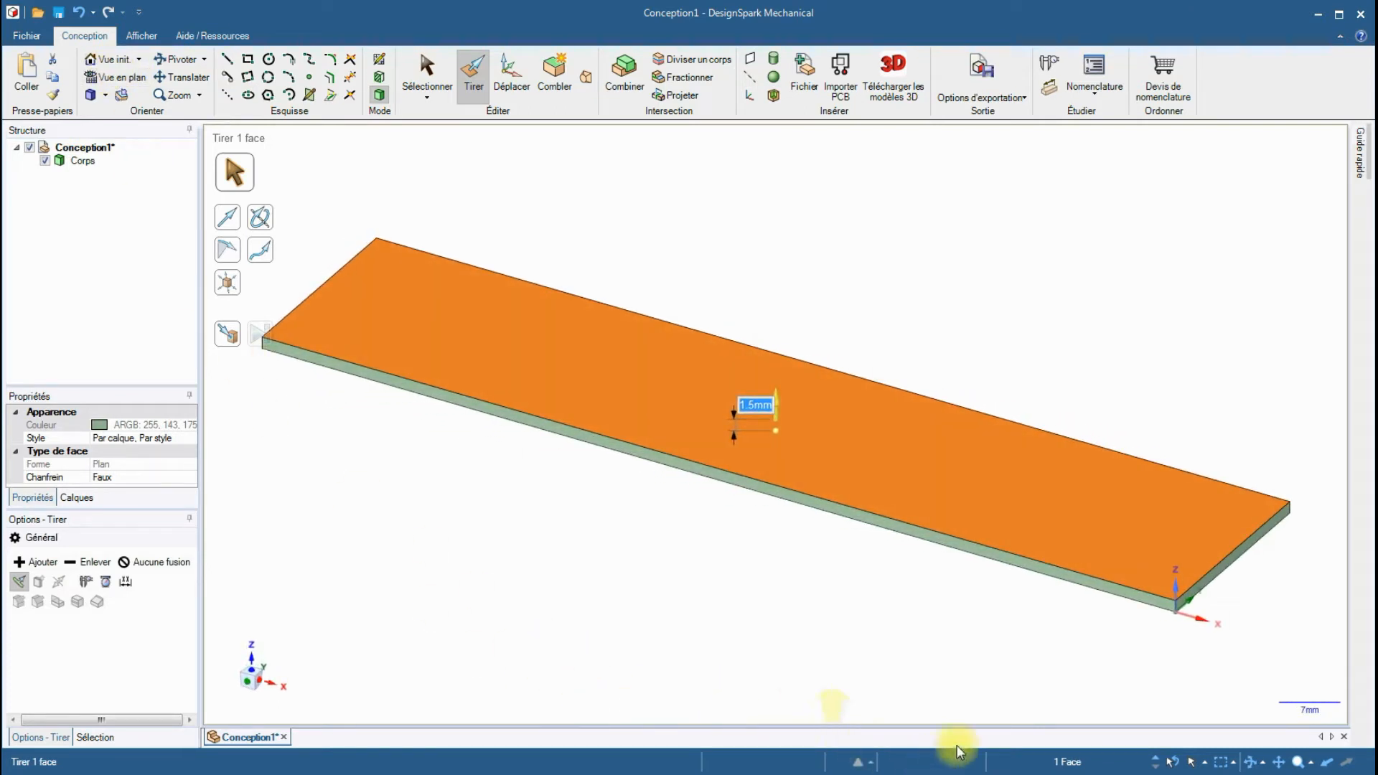
click(1176, 610)
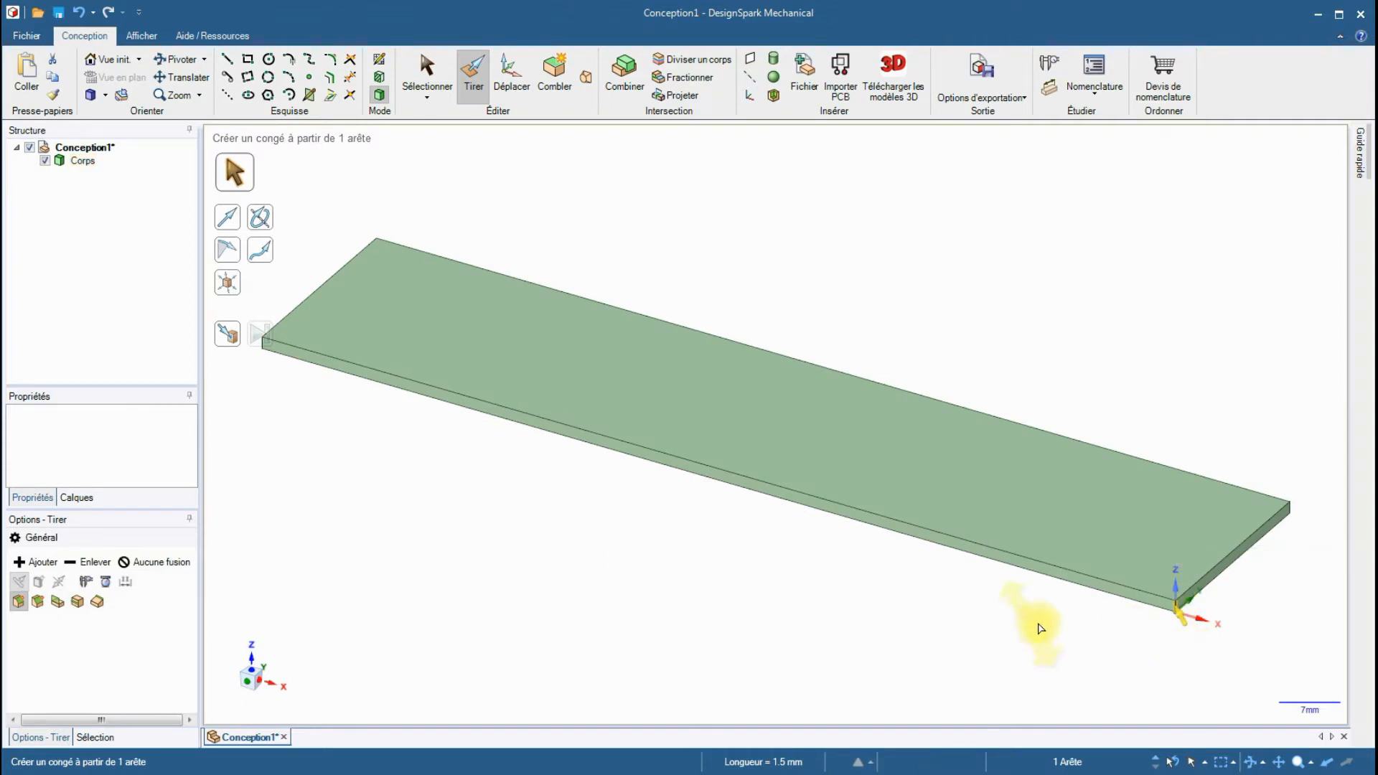
ctrl+click(1291, 511)
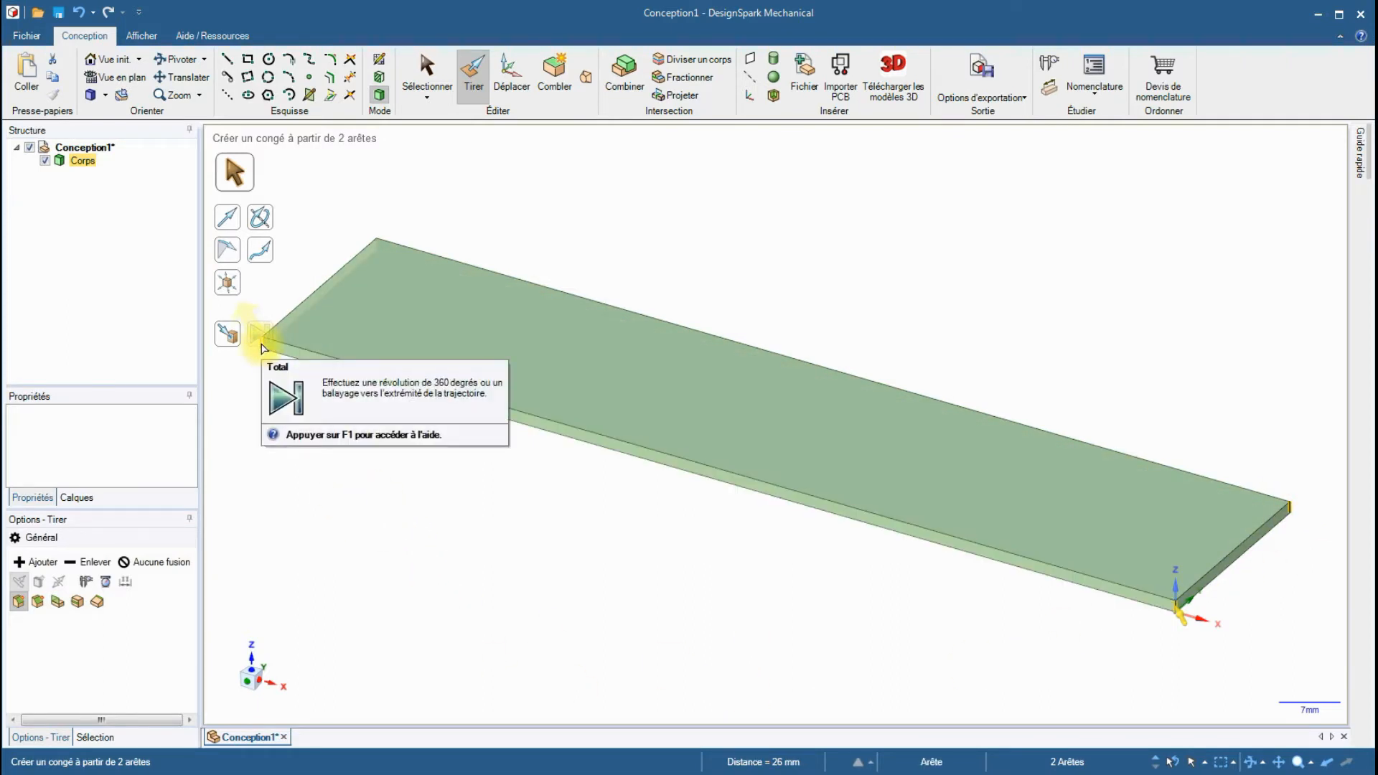
click(262, 348)
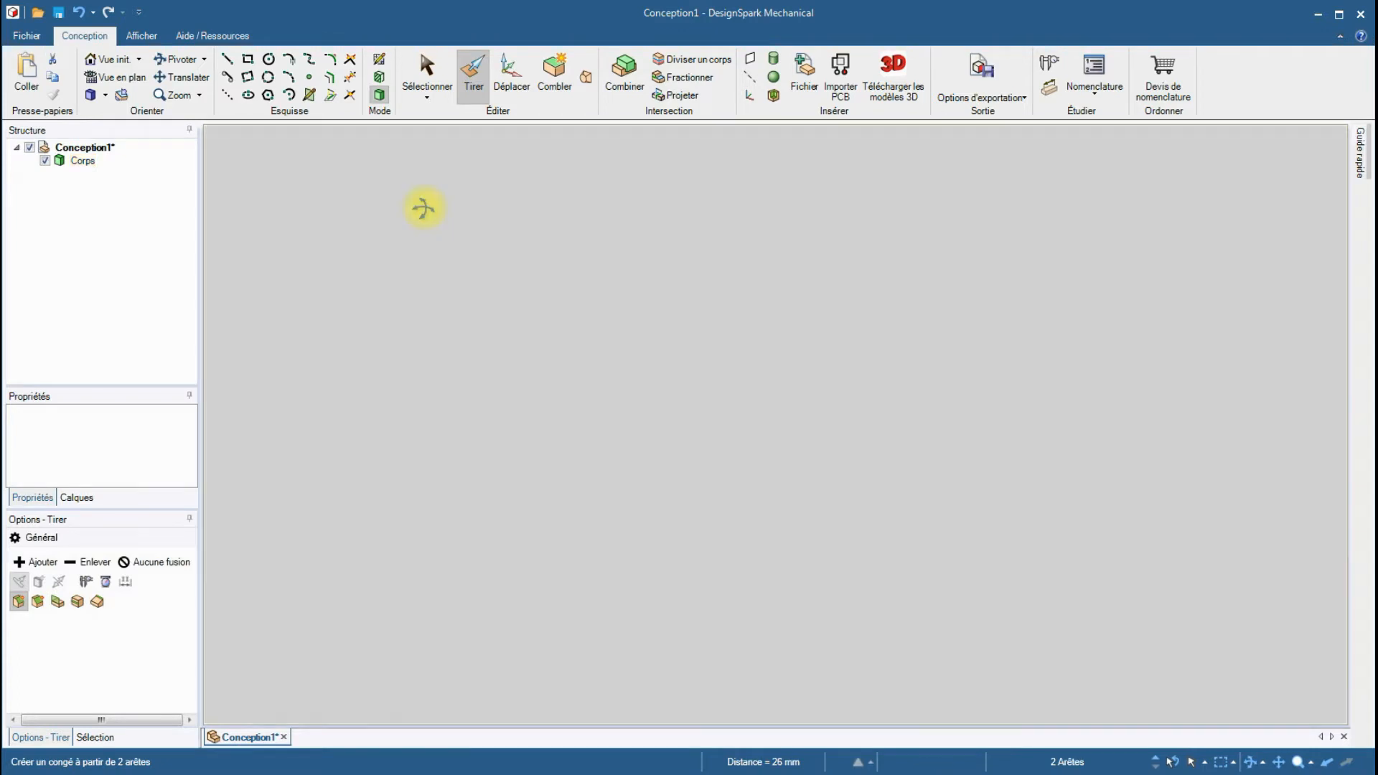
middle_drag(425, 212, 563, 433)
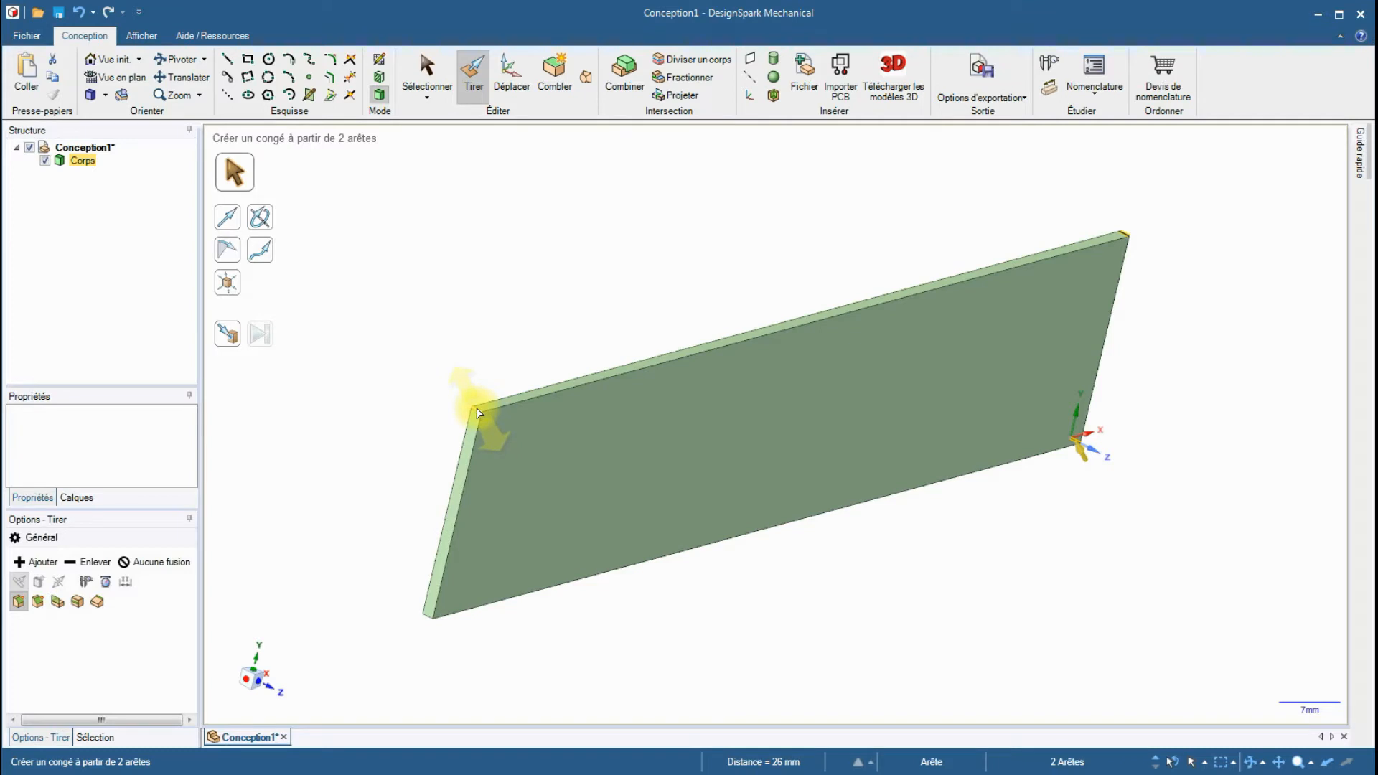
ctrl+click(479, 413)
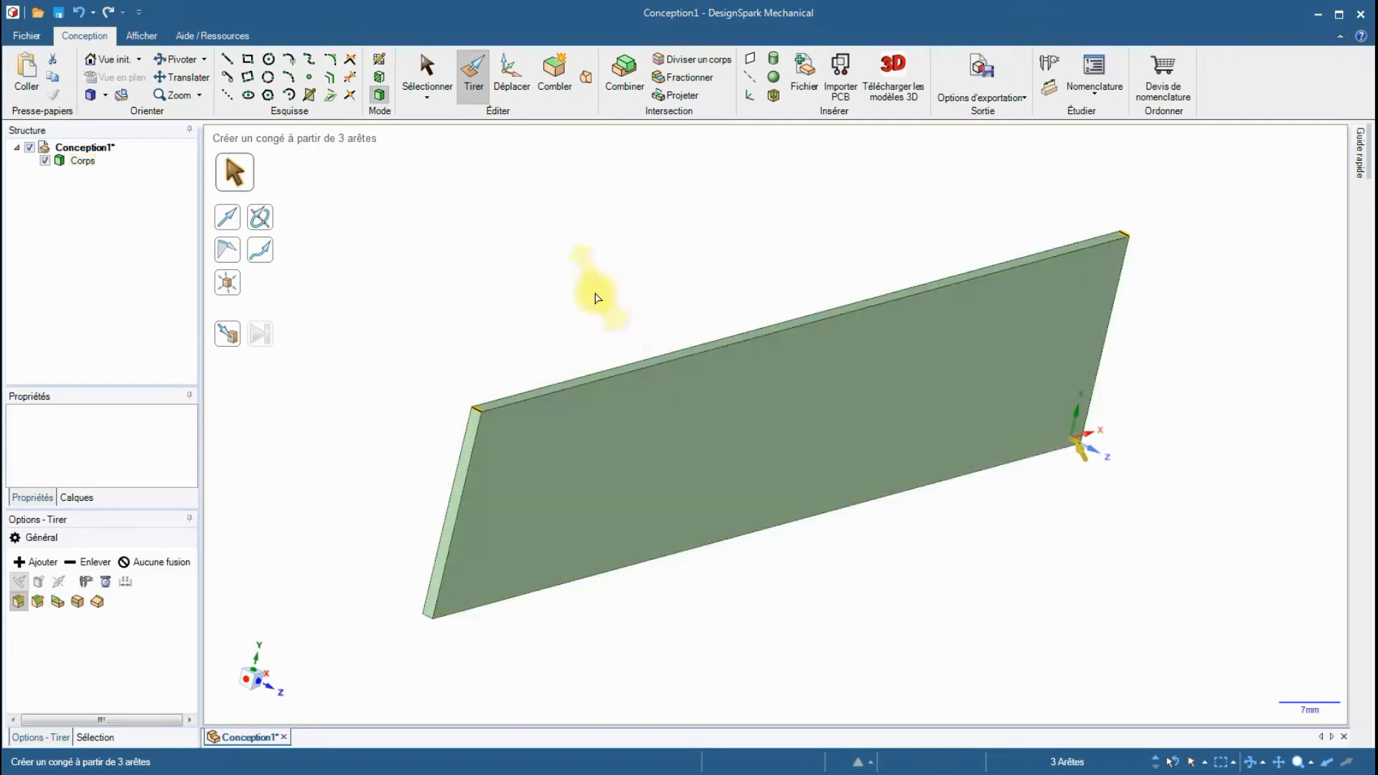
scroll(635, 627, down, 3)
middle_drag(621, 580, 460, 538)
scroll(474, 530, up, 3)
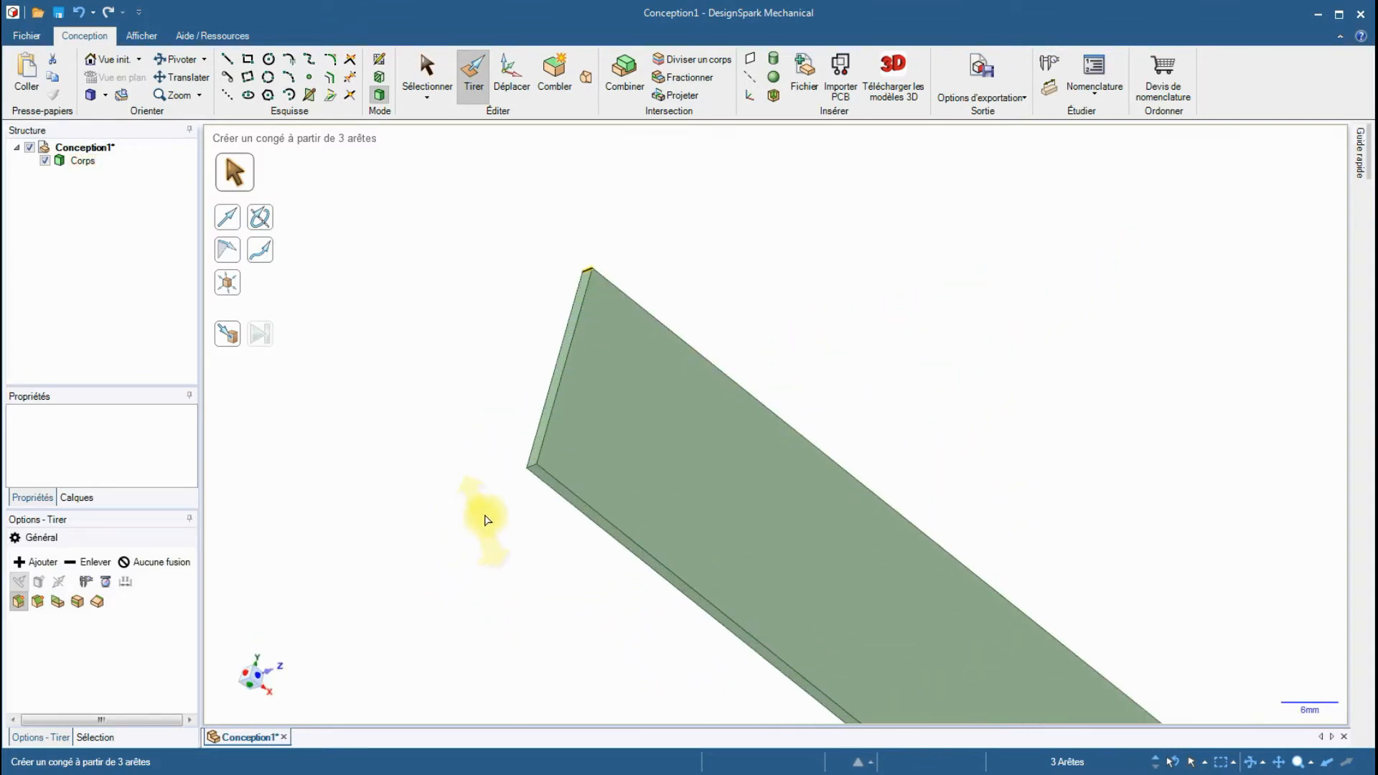
ctrl+click(531, 468)
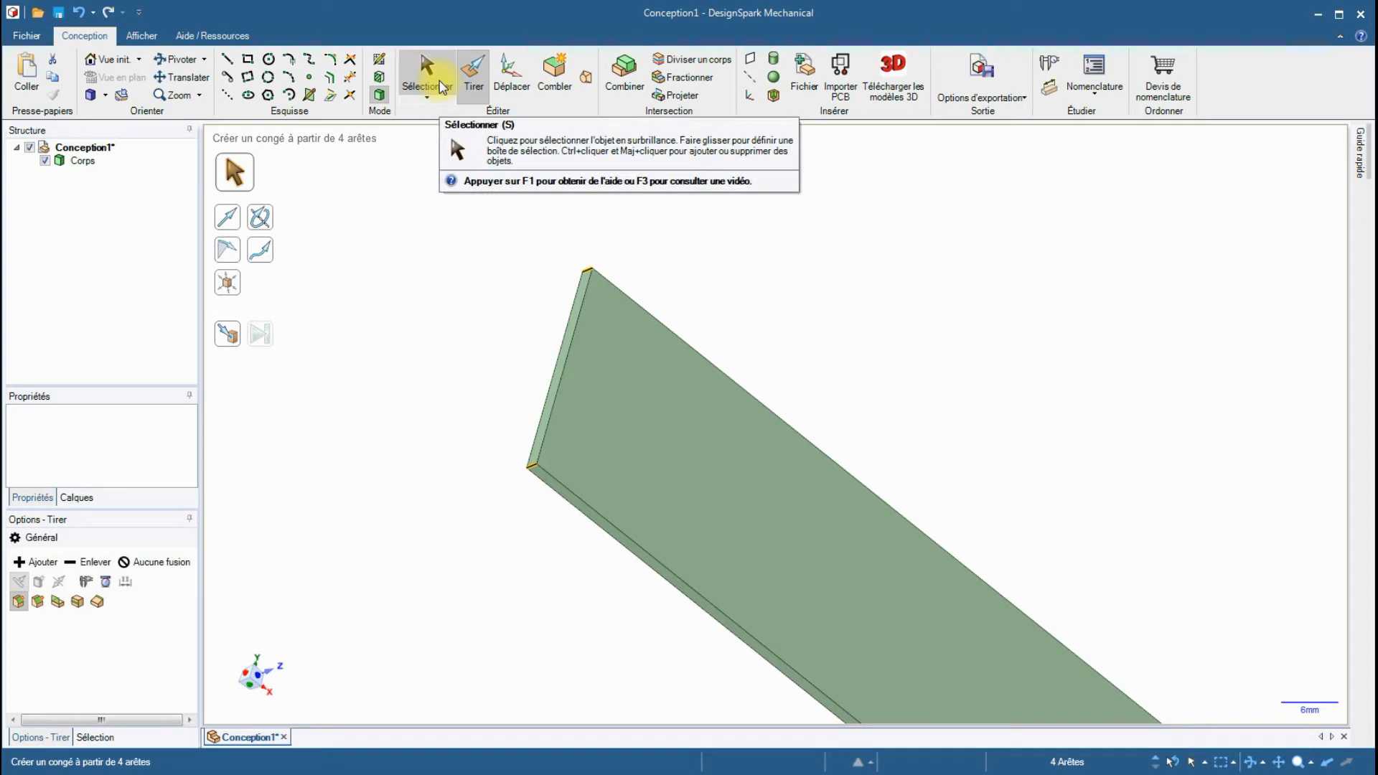
text(13)
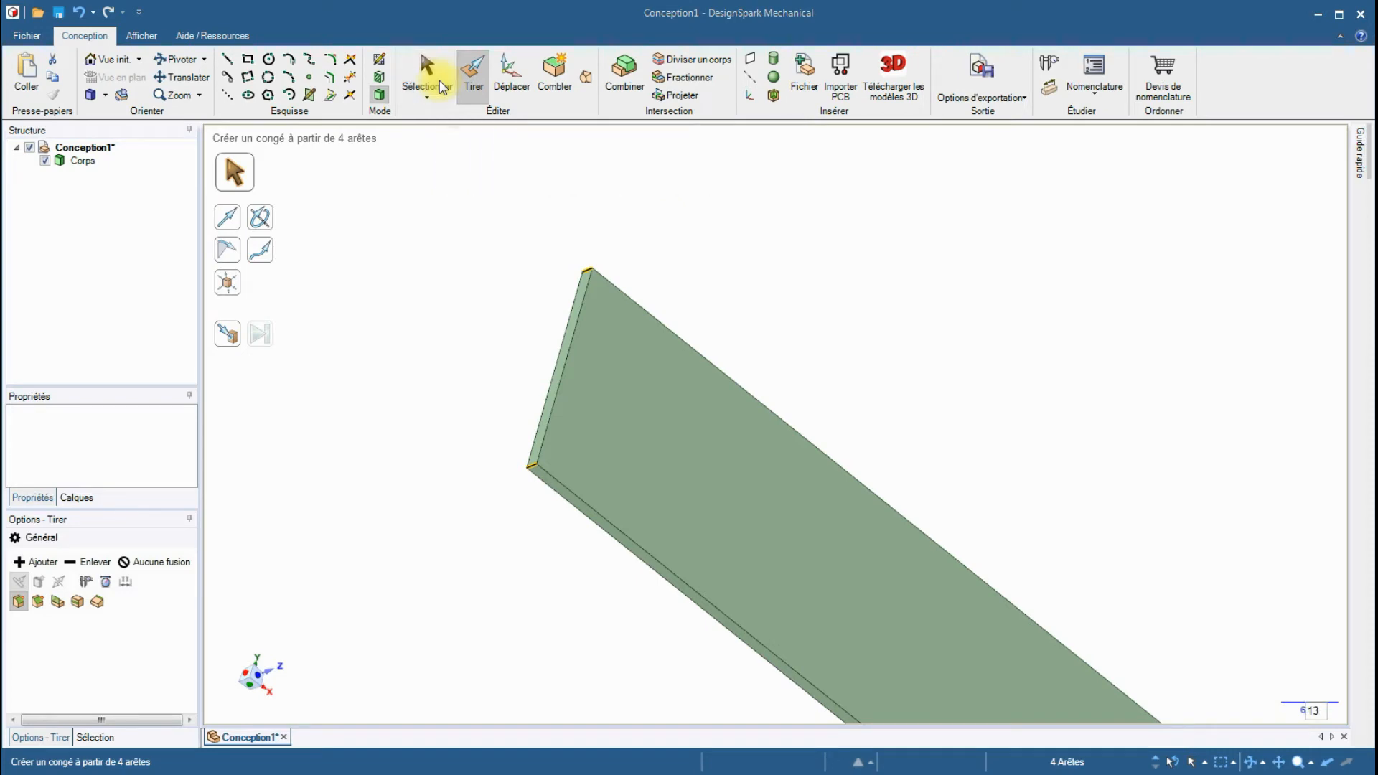
key(Return)
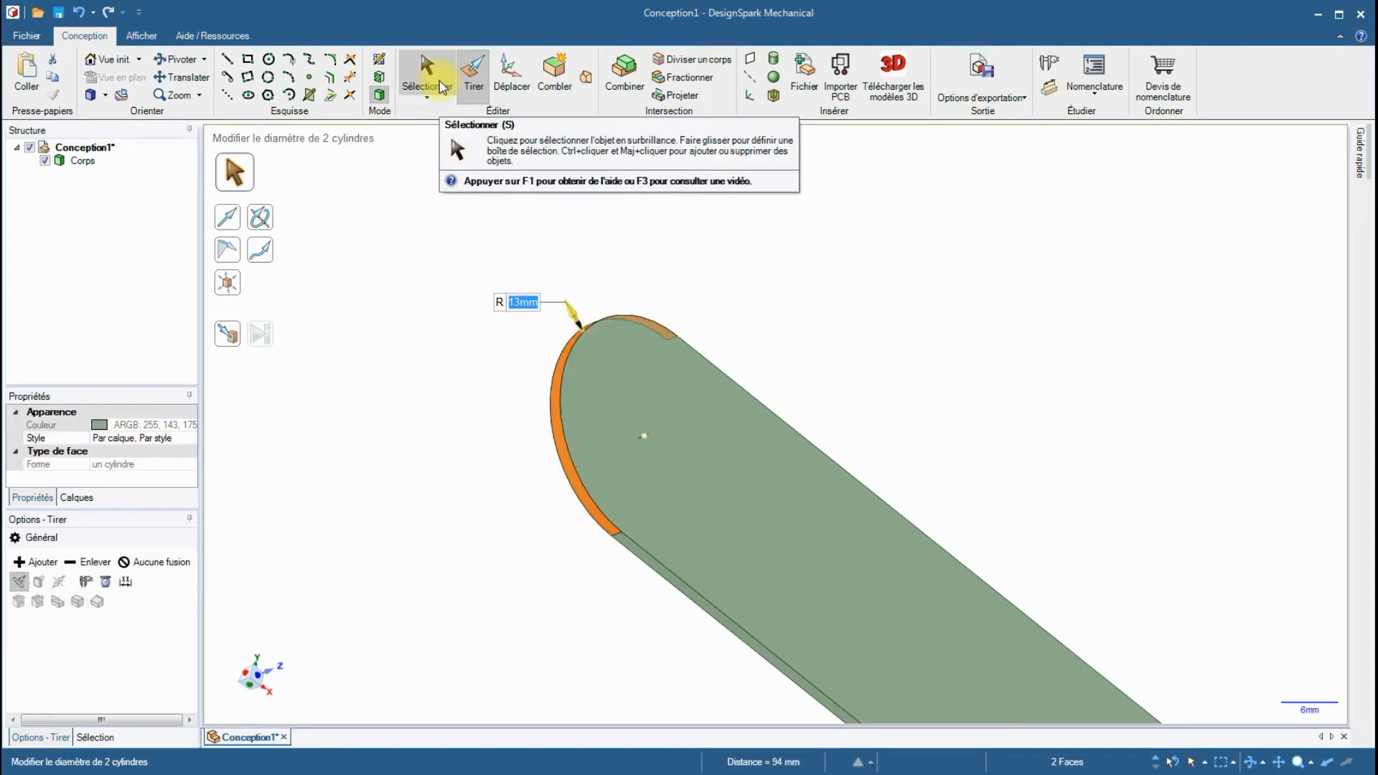
scroll(882, 316, down, 3)
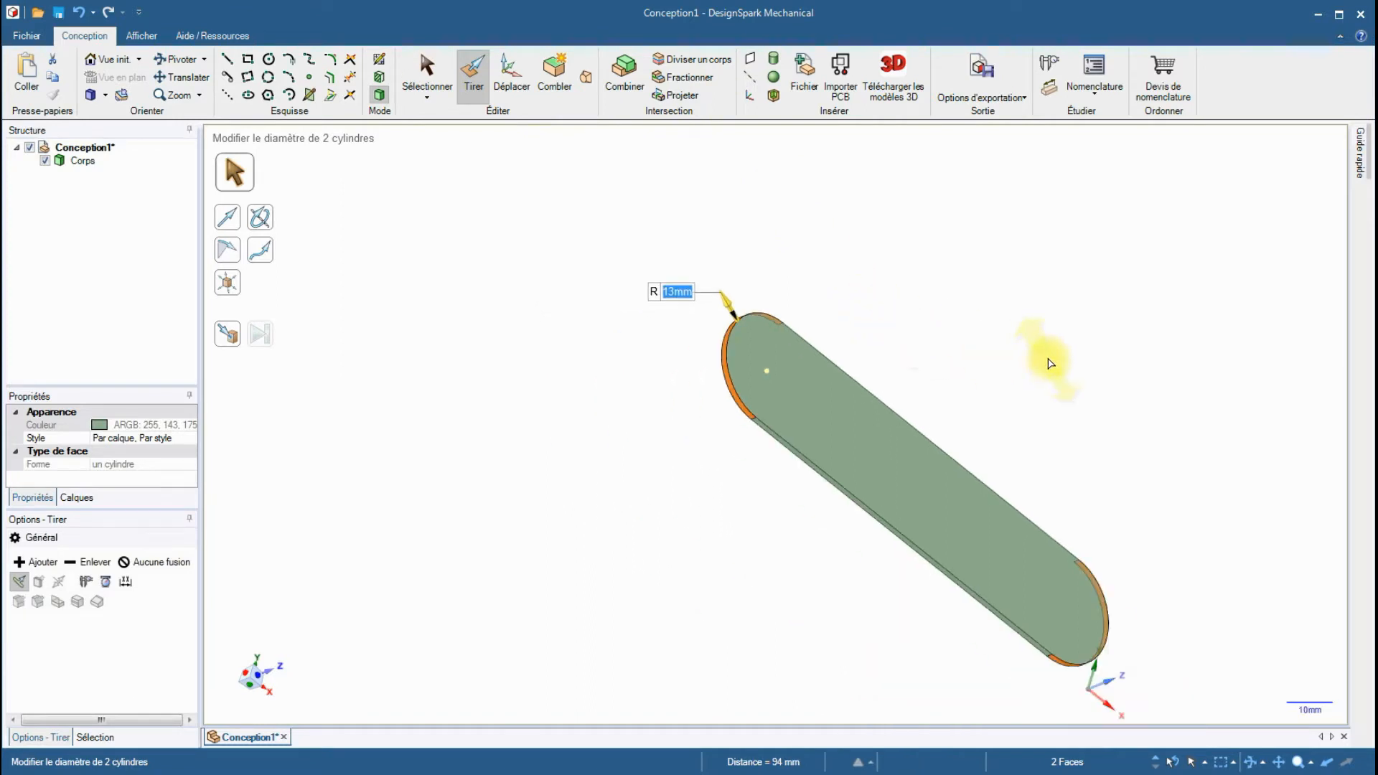
On the plate's top face in plan view, sketch a 10 mm diameter, 180° arc concentric with the left rounded end, bulging outward.
click(106, 59)
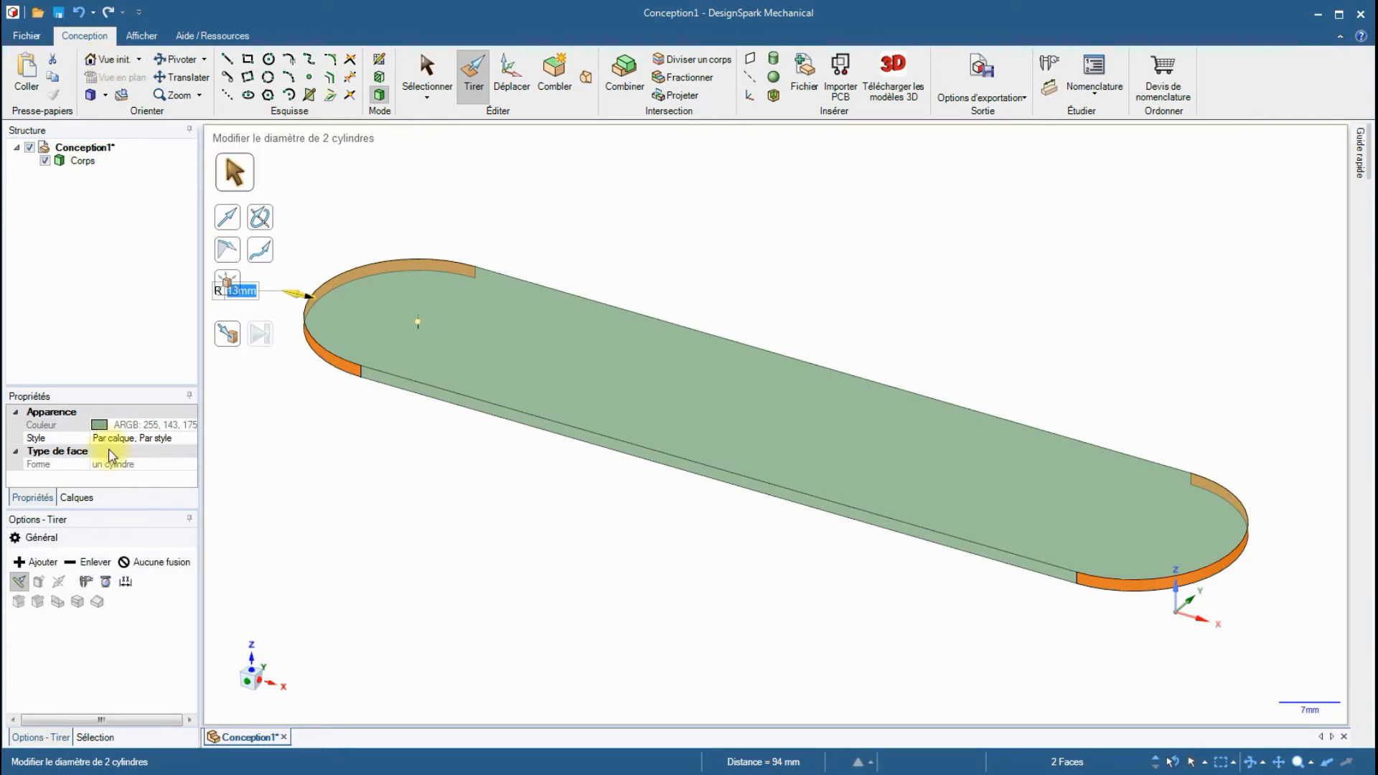
click(252, 650)
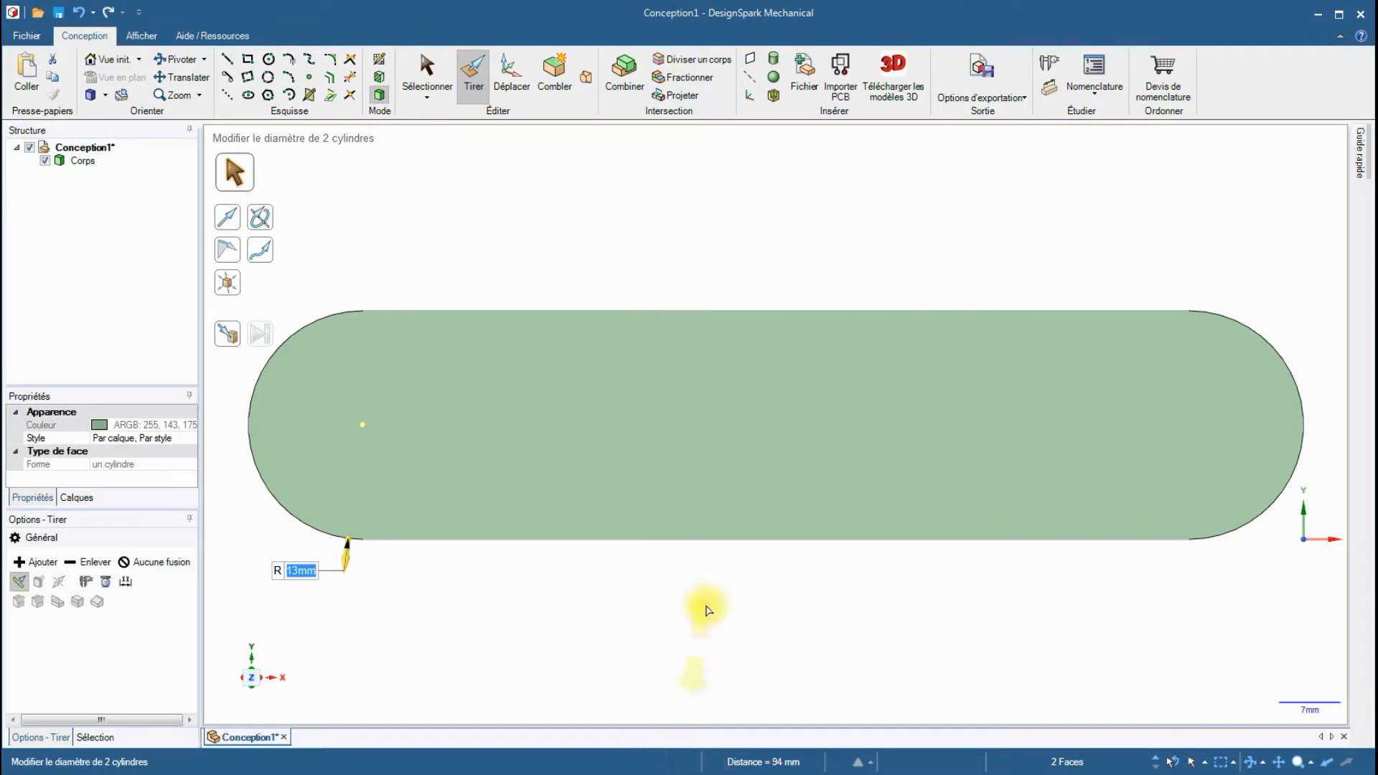
click(775, 443)
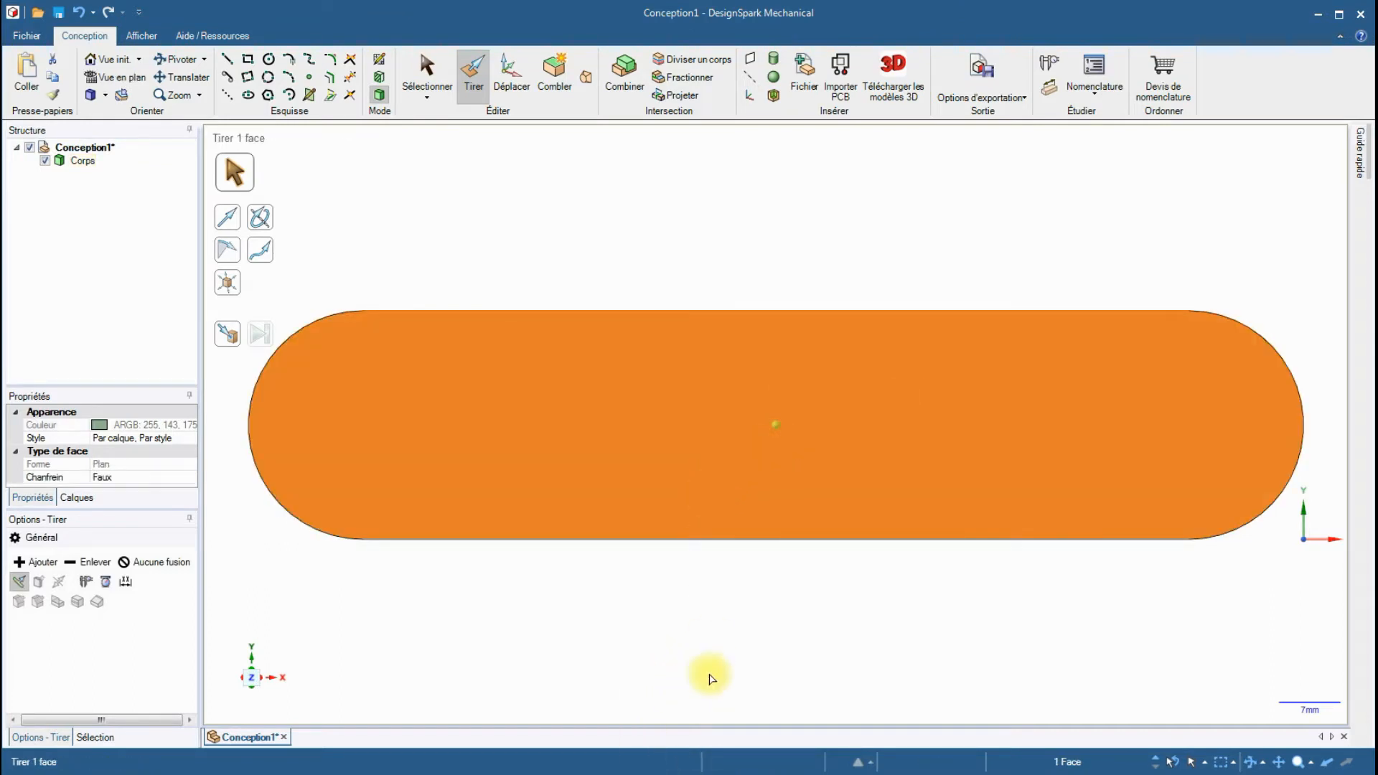
click(653, 203)
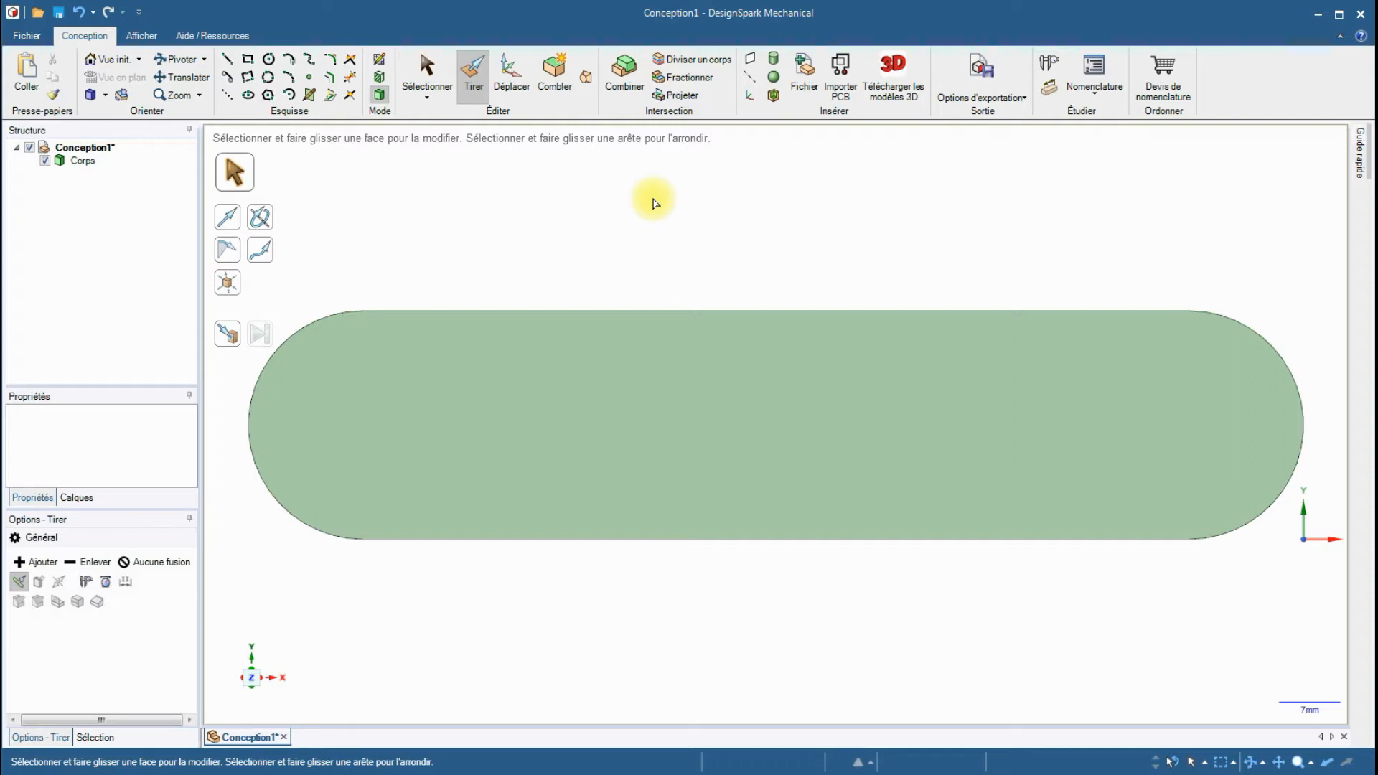
click(427, 73)
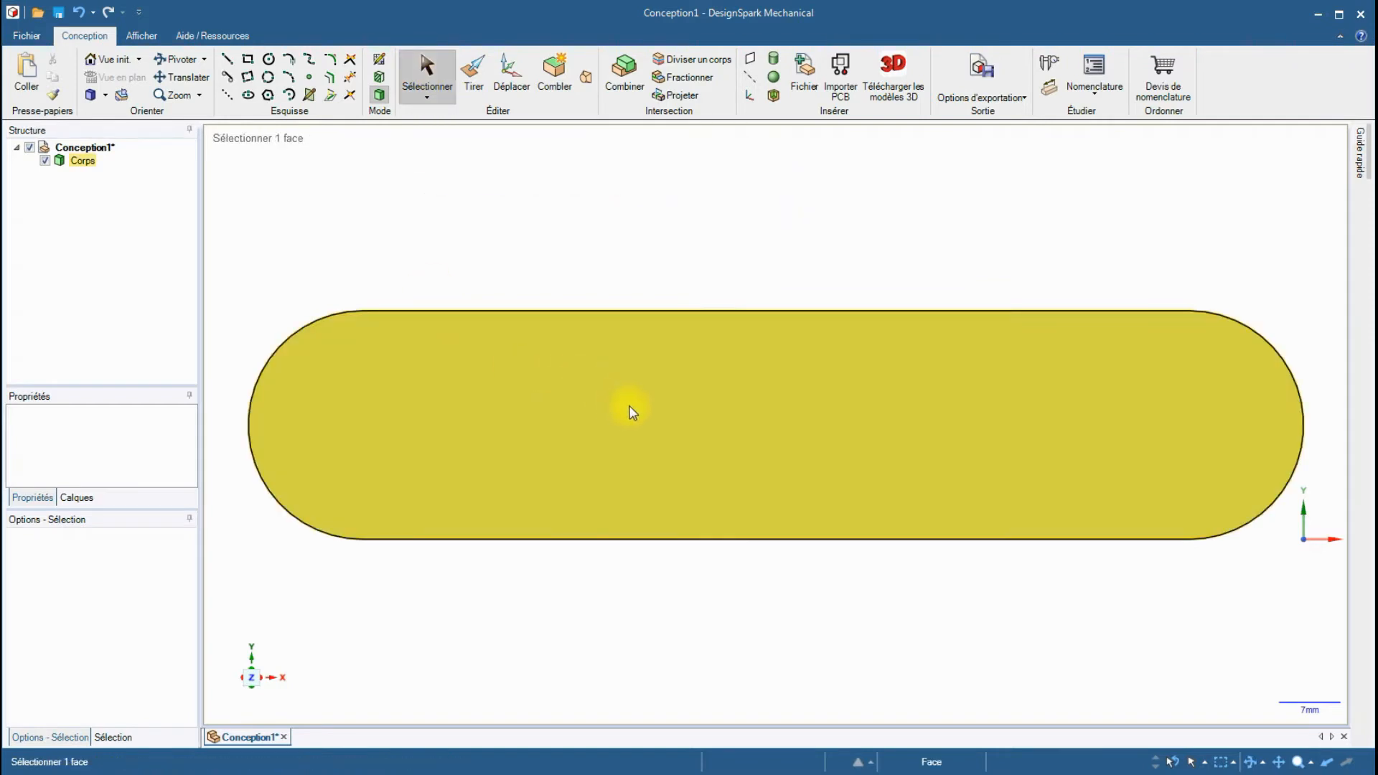
click(632, 411)
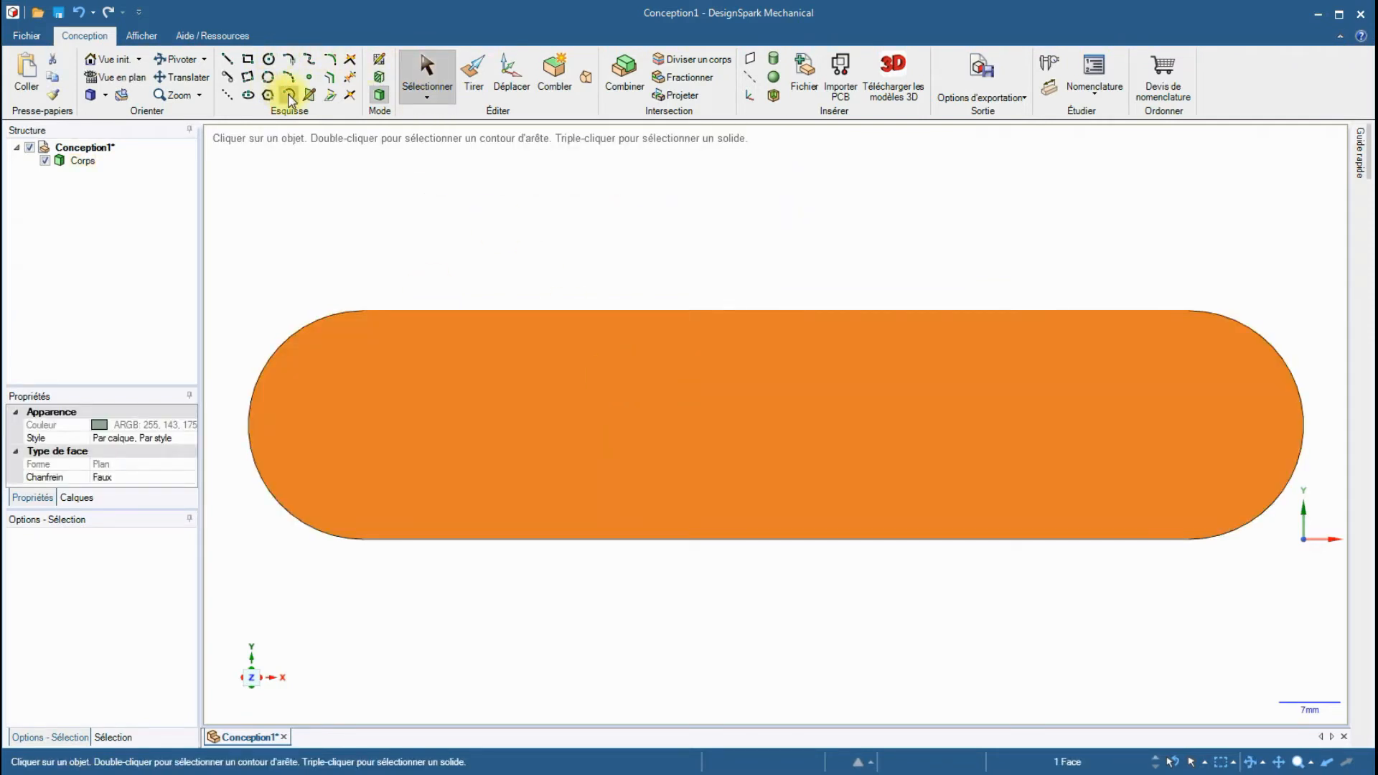
click(289, 95)
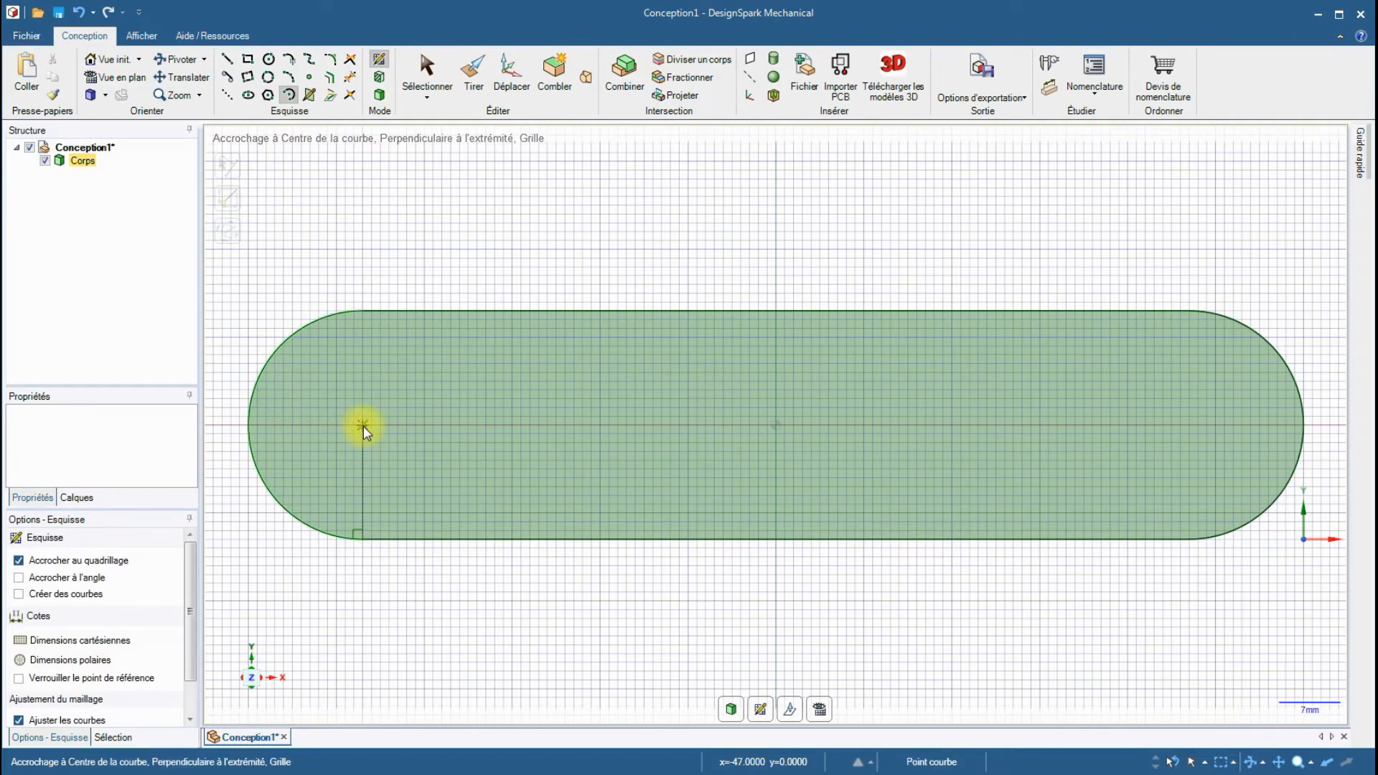
click(363, 424)
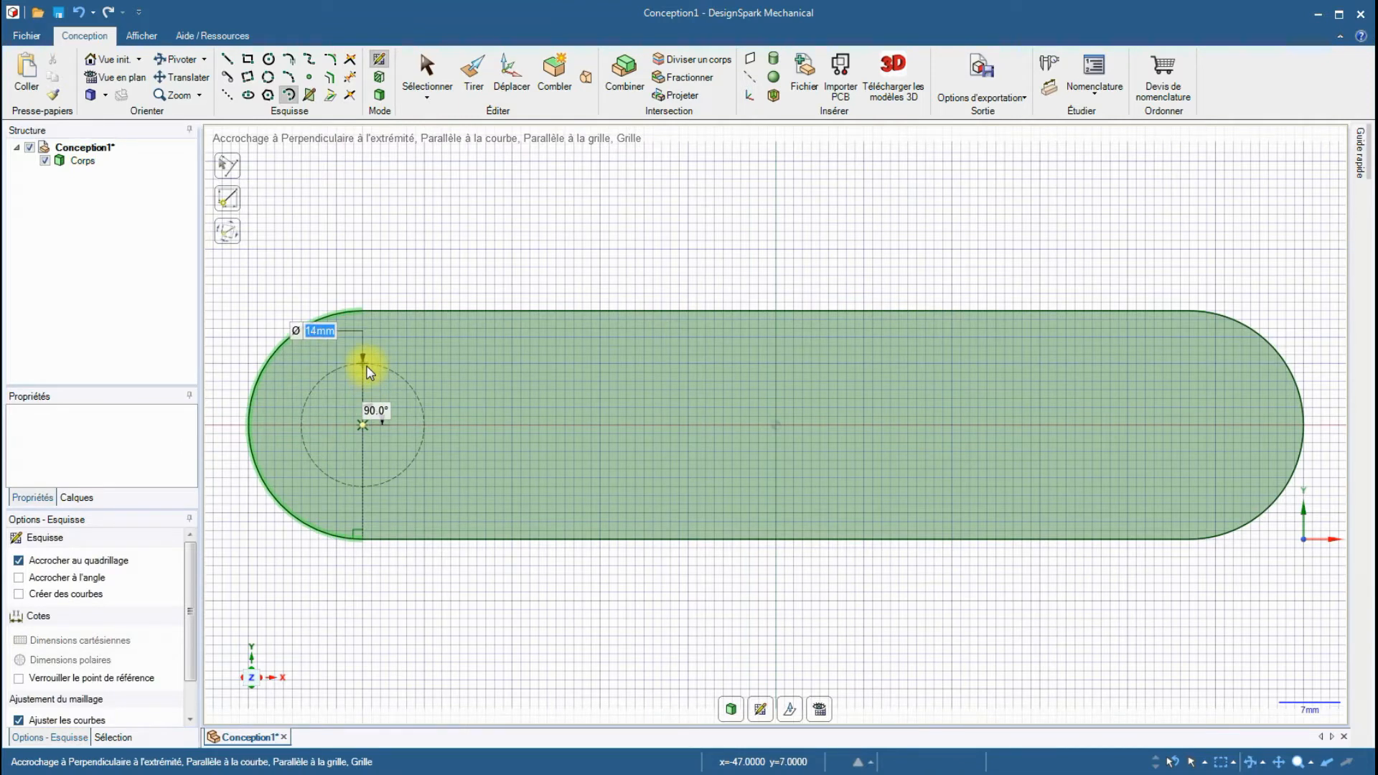
text(10)
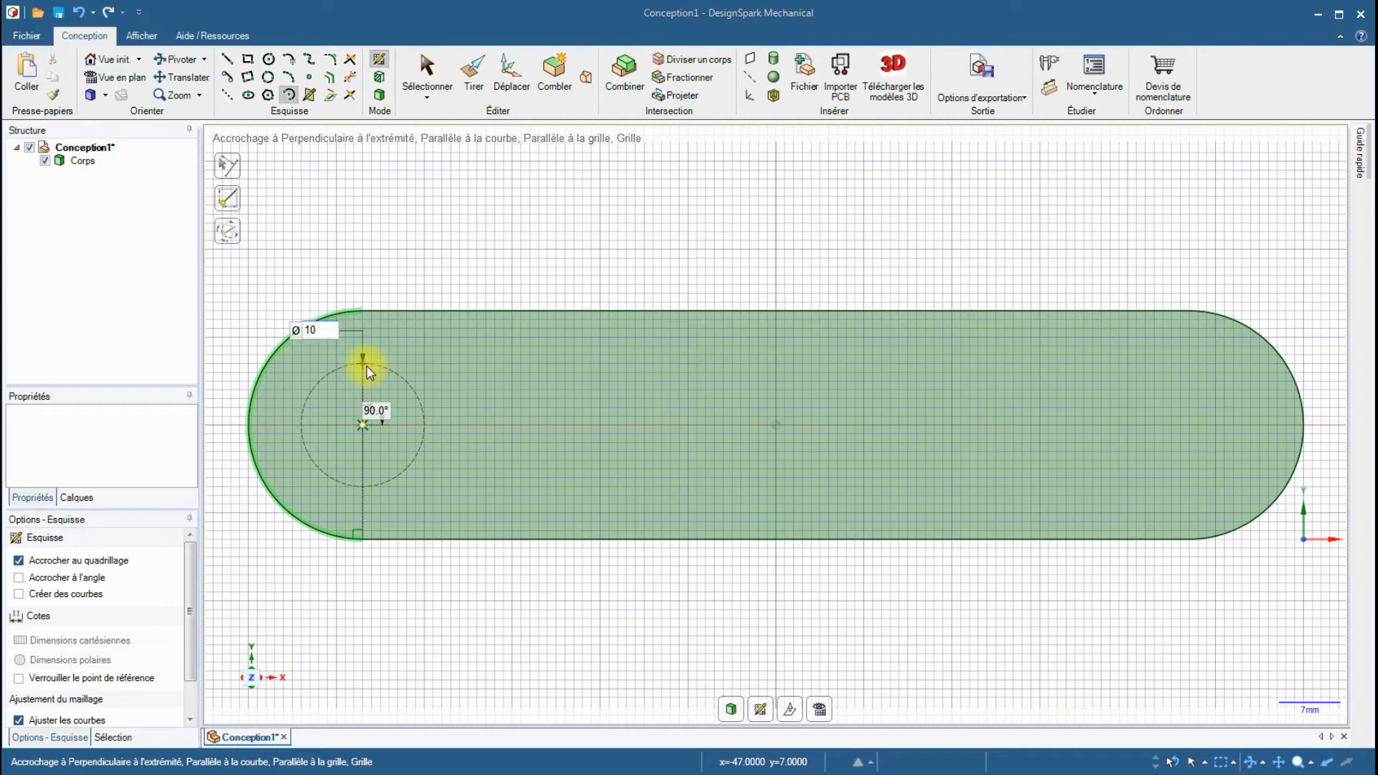
key(Return)
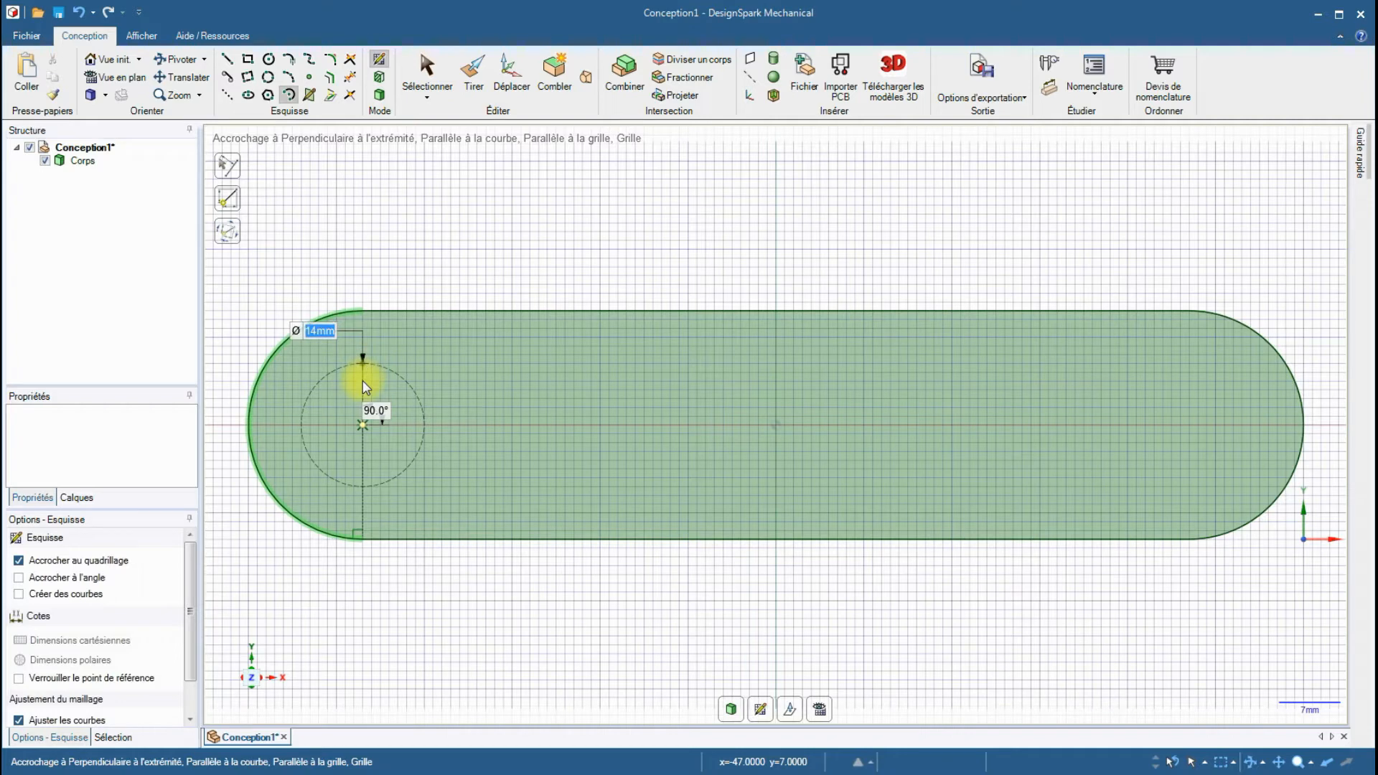
click(338, 385)
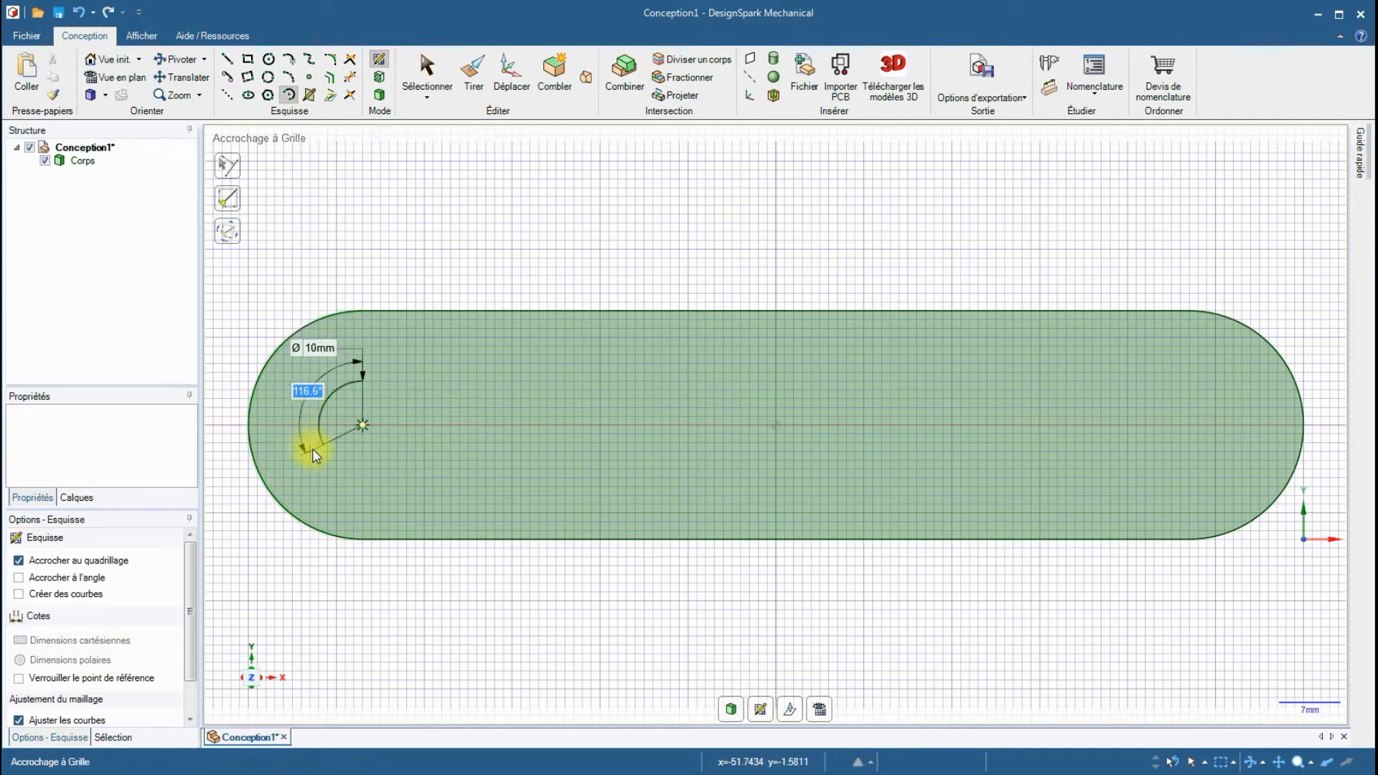
click(357, 455)
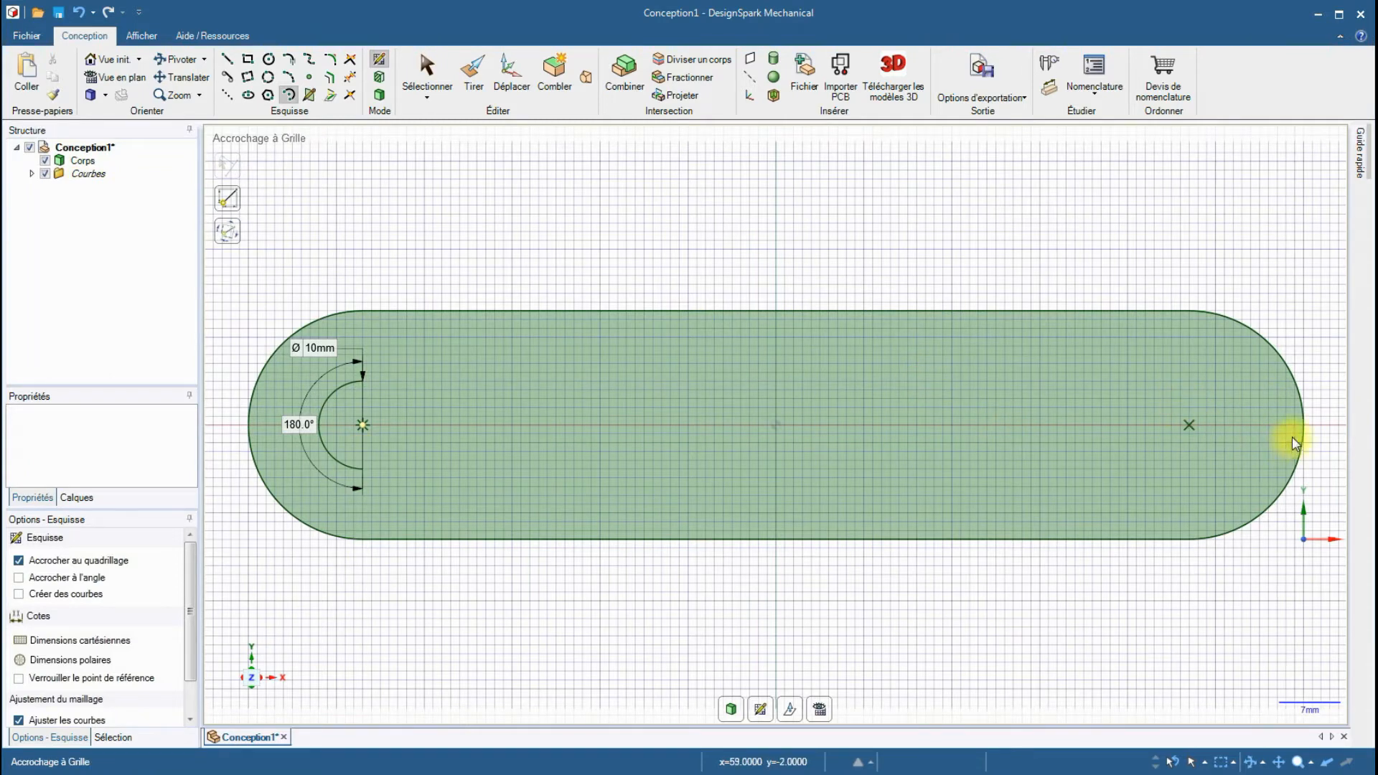
Sketch a matching 10 mm diameter, 180° arc concentric with the plate's right rounded end, bulging outward.
click(1188, 425)
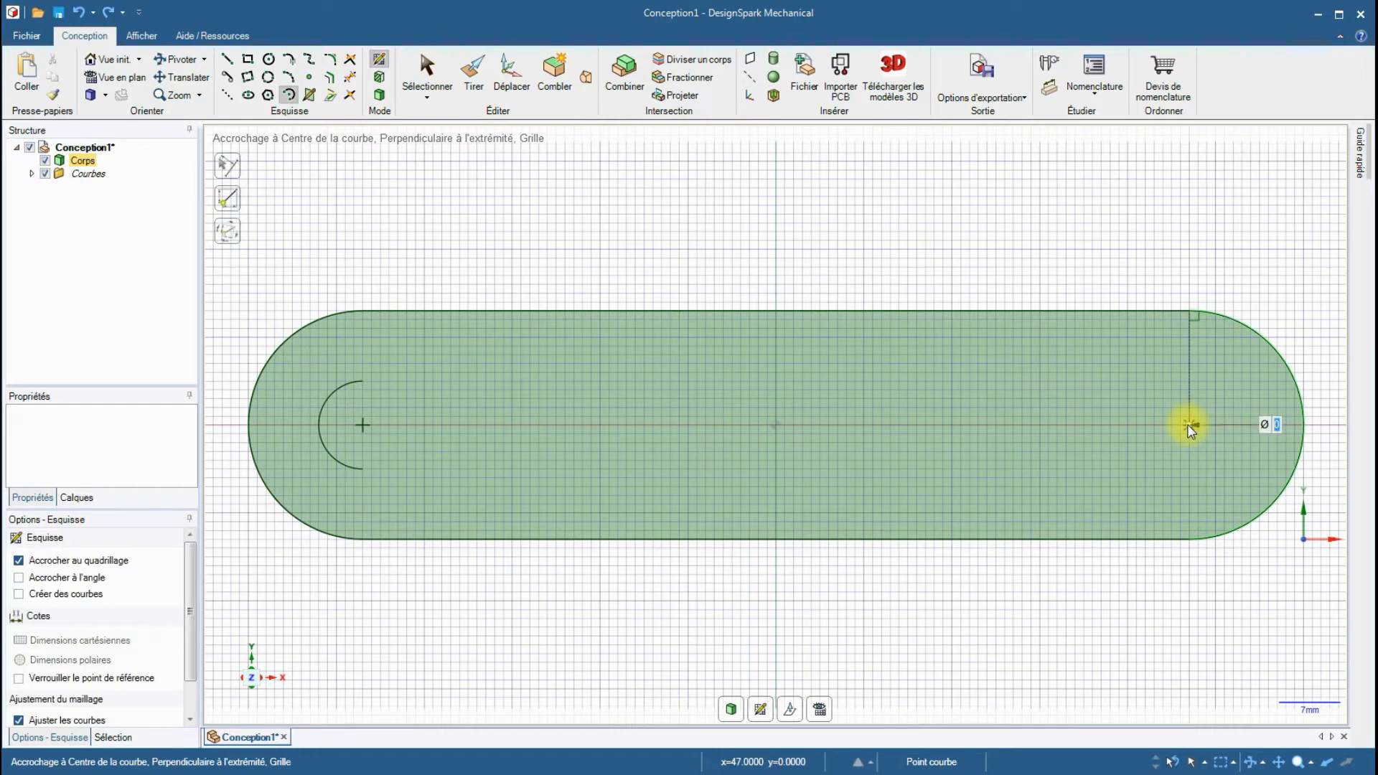
text(10mm)
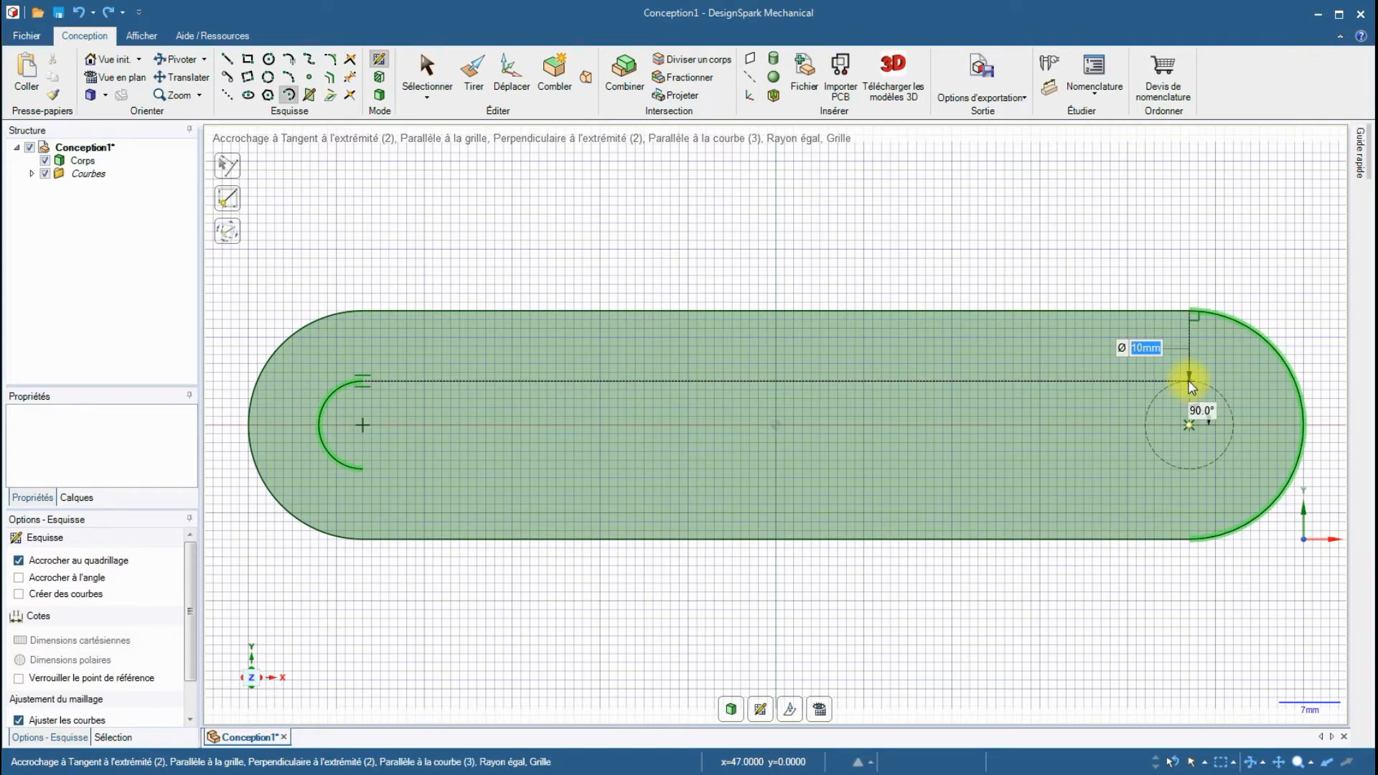
click(1188, 381)
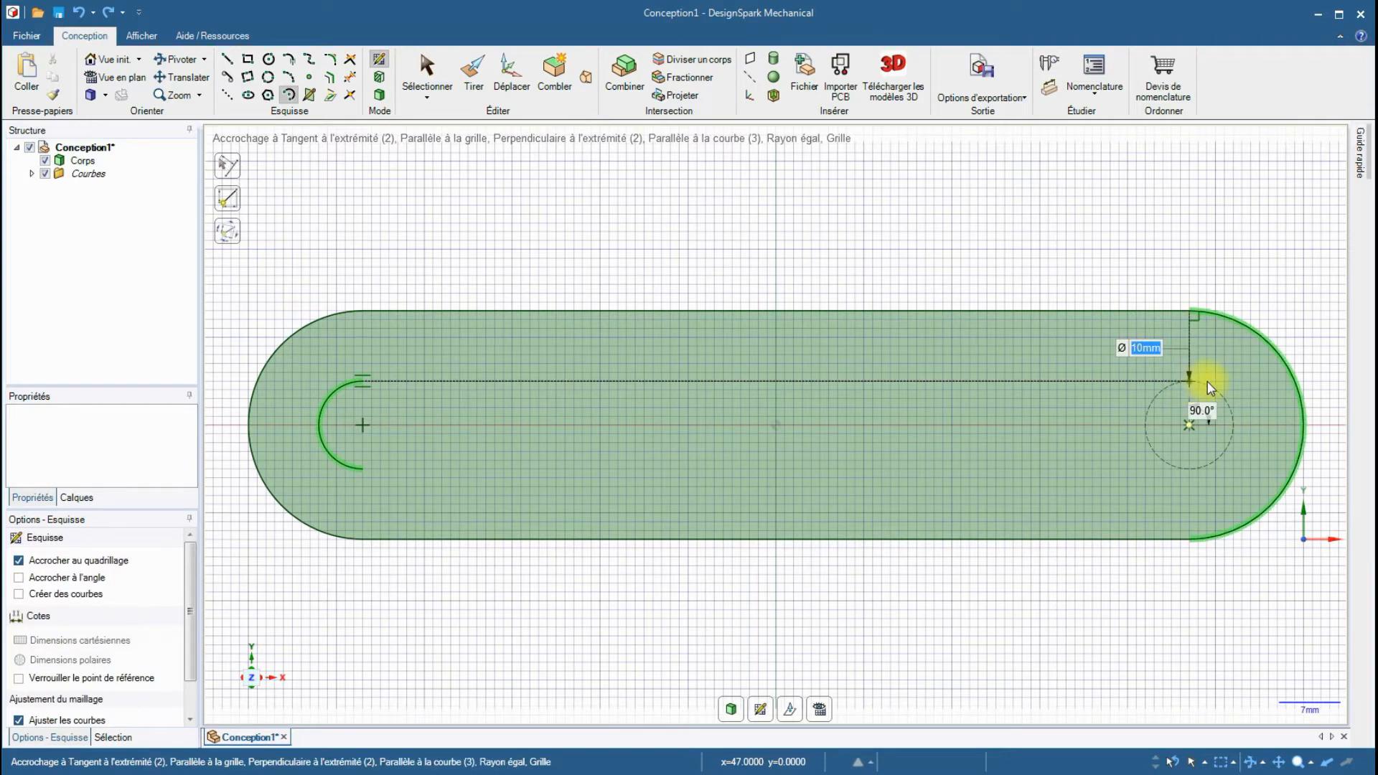
click(1190, 469)
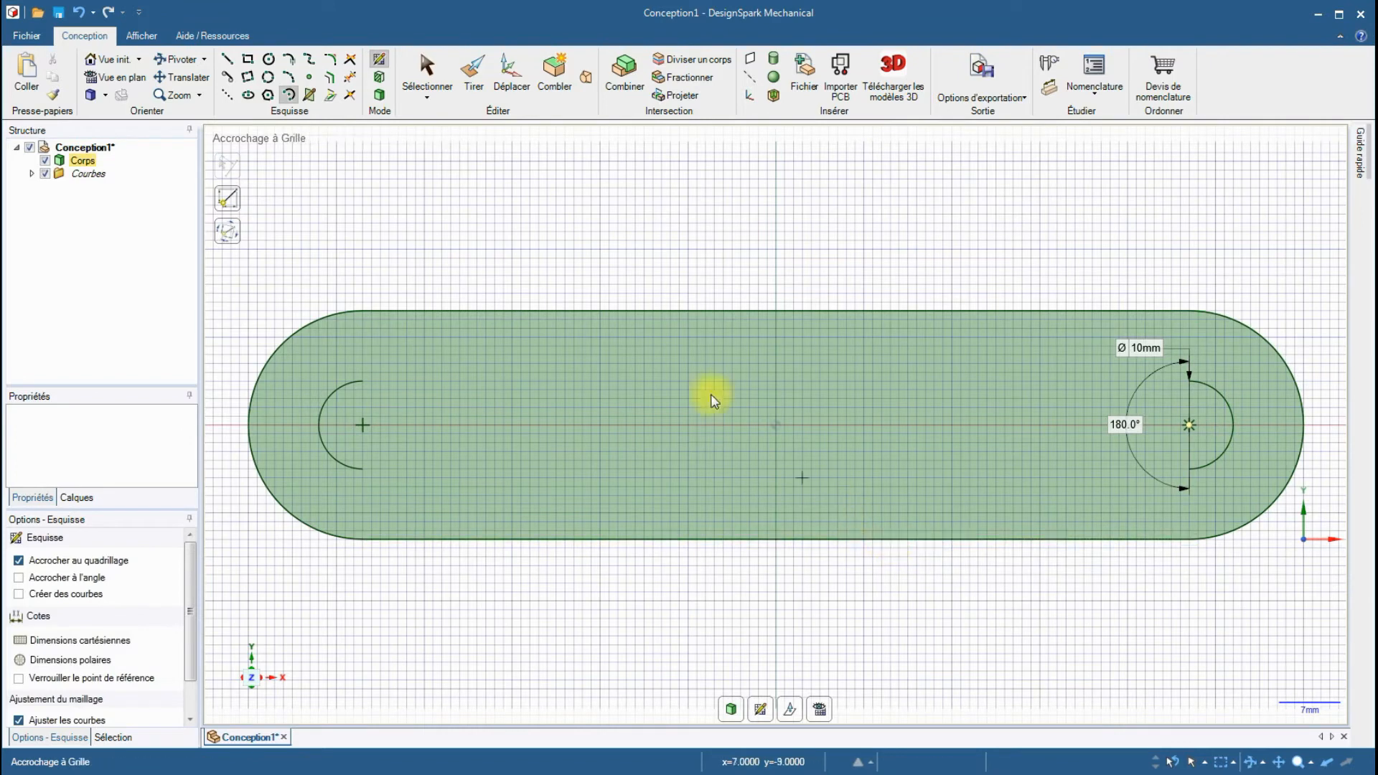
Join the two arcs' upper endpoints and lower endpoints with straight lines to close the slot-shaped profile.
click(227, 61)
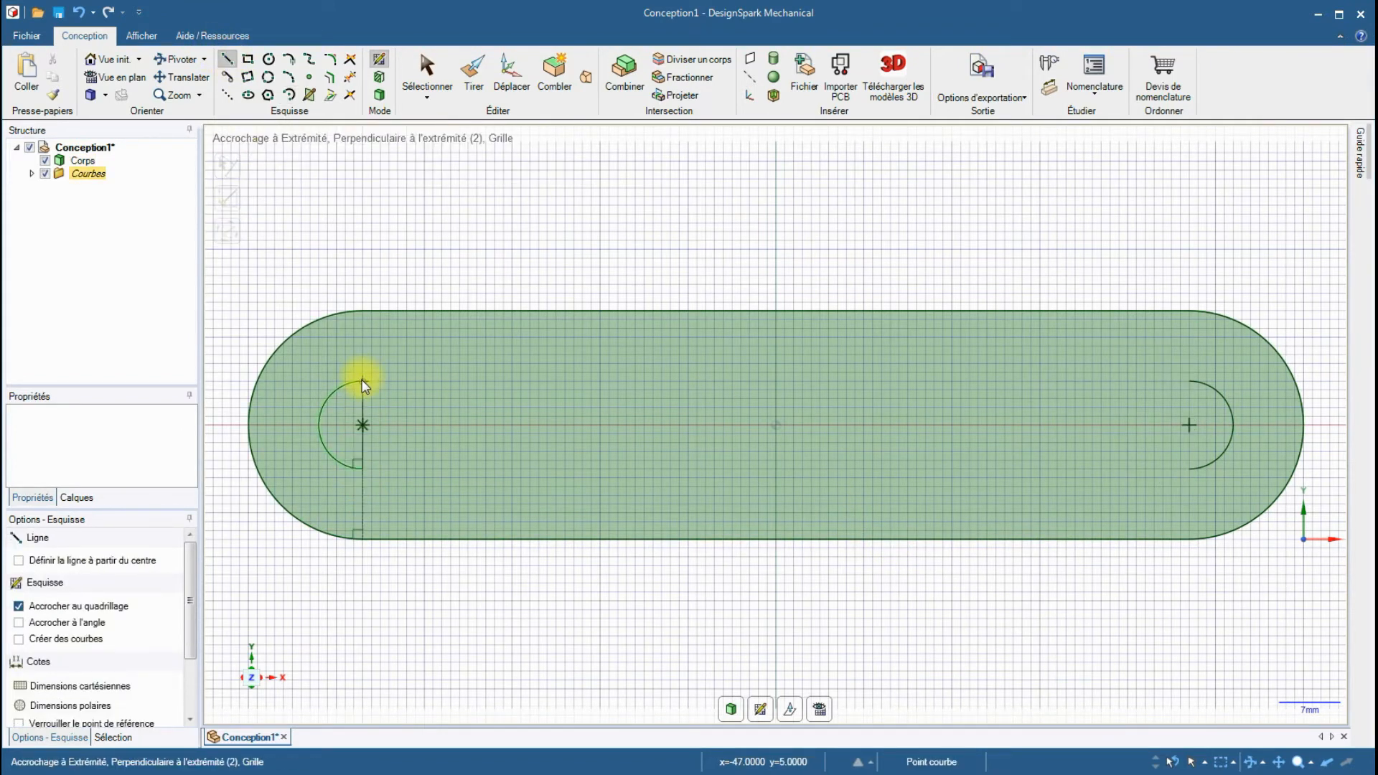
click(363, 381)
click(1185, 378)
click(1188, 468)
click(365, 469)
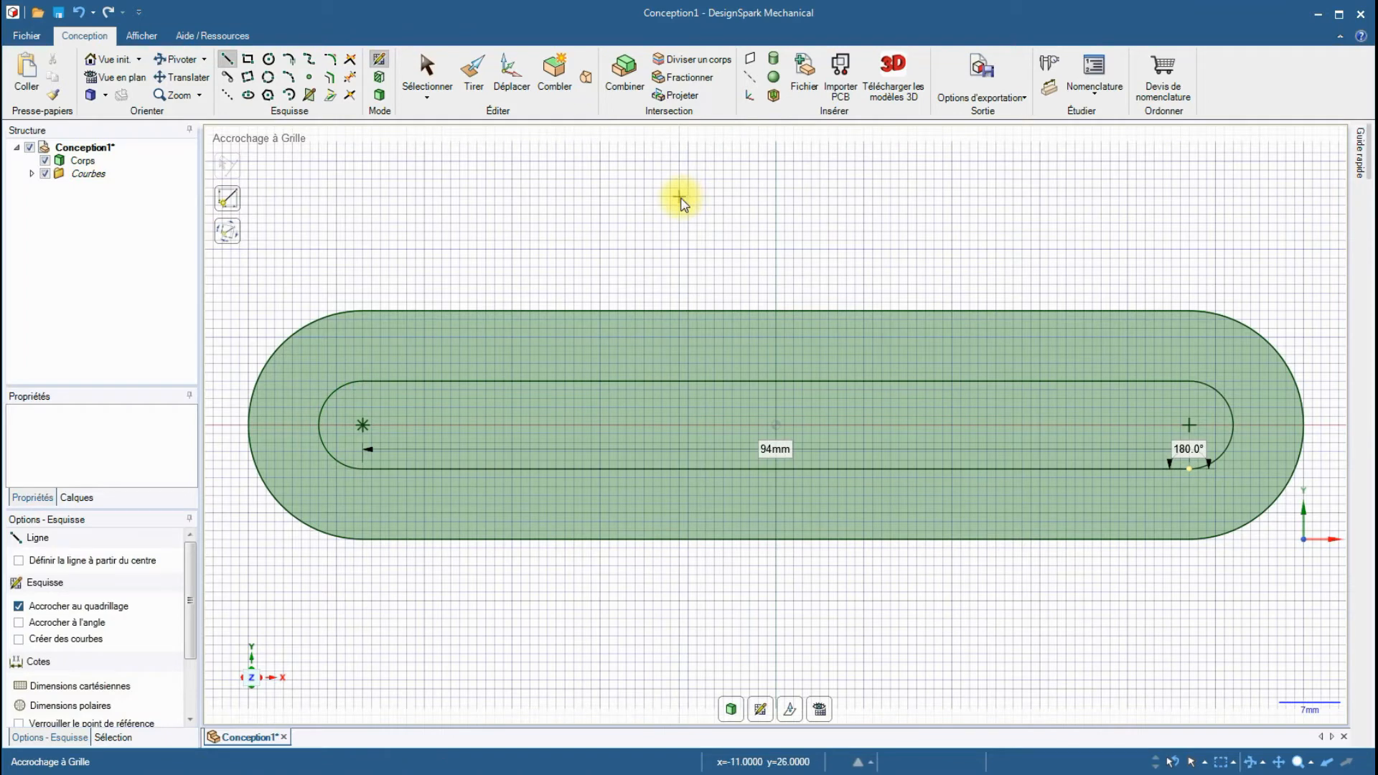
Pull the inner slot-shaped face up 10 mm from the plate to form a raised boss.
click(472, 68)
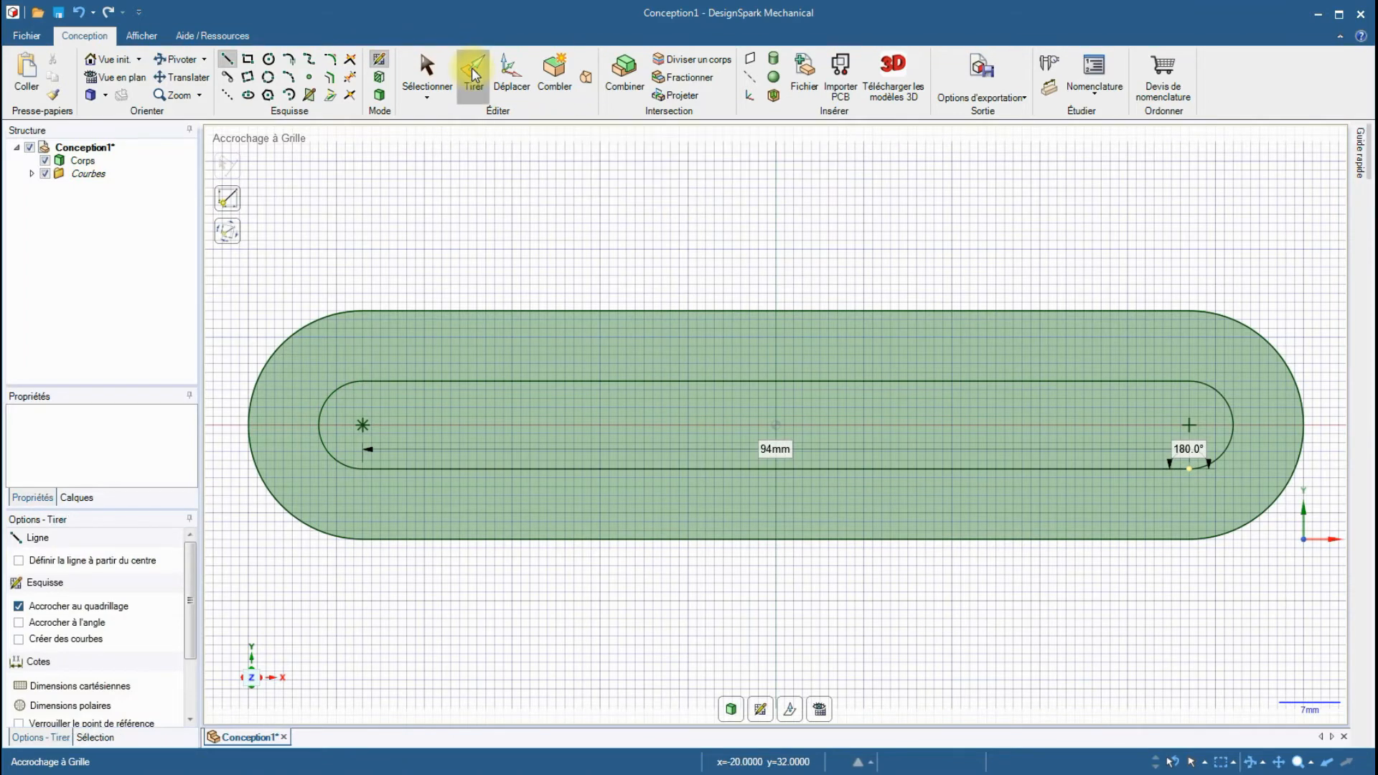
click(572, 408)
click(606, 422)
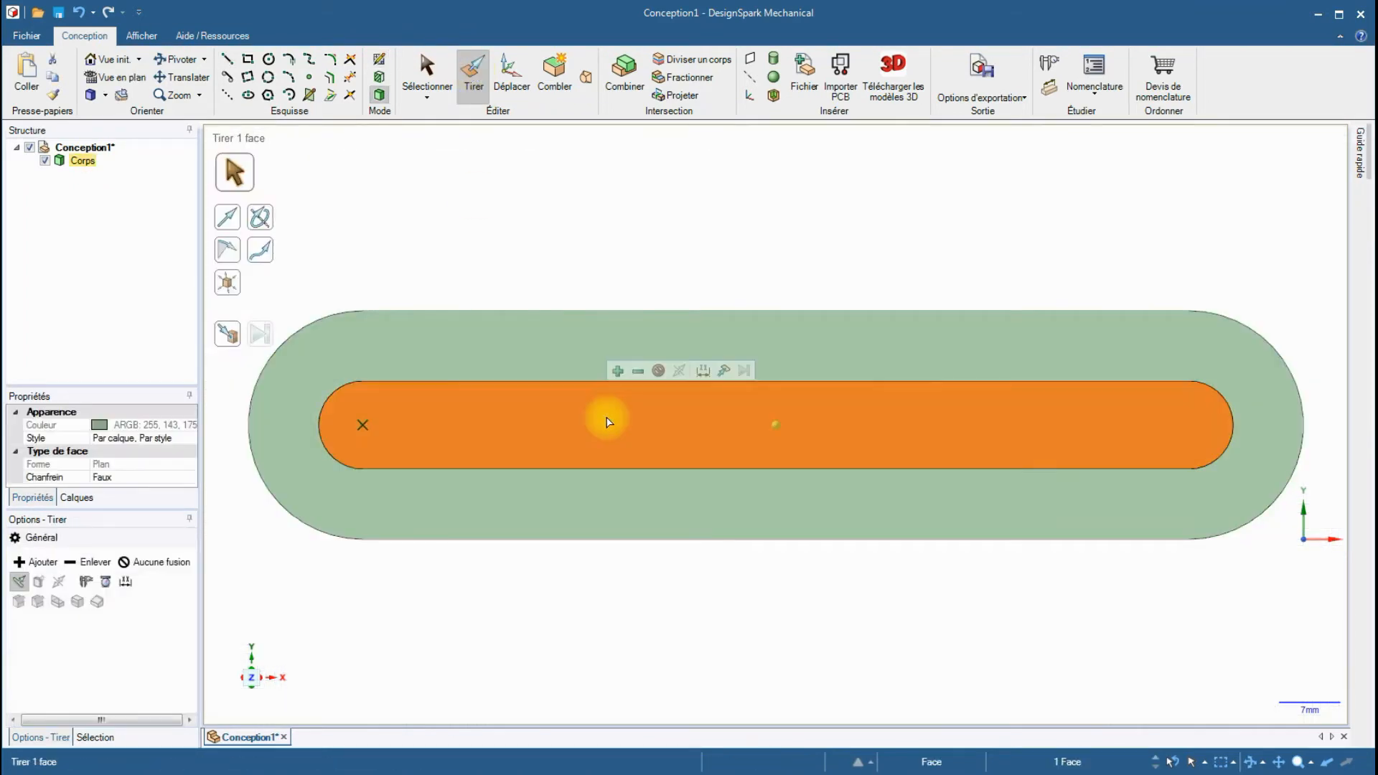
text(10)
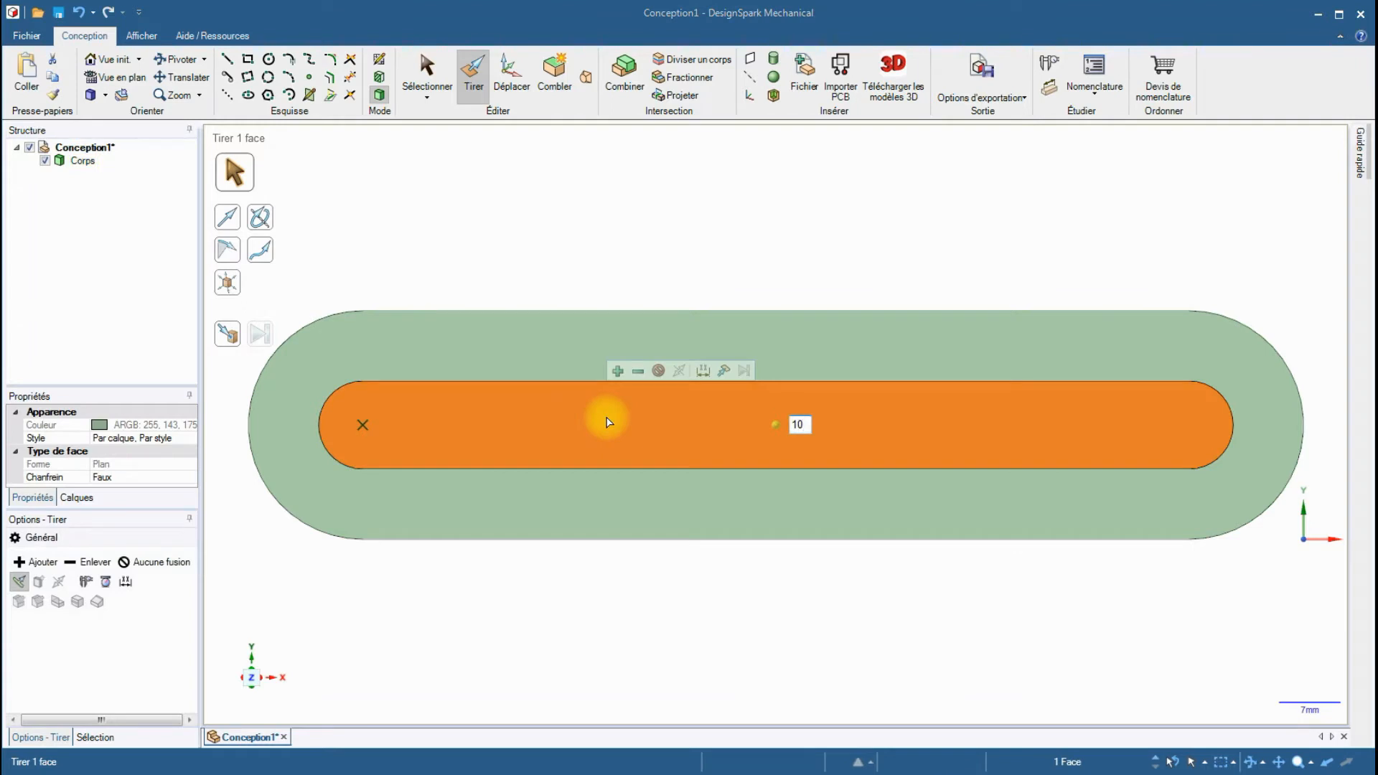
key(Return)
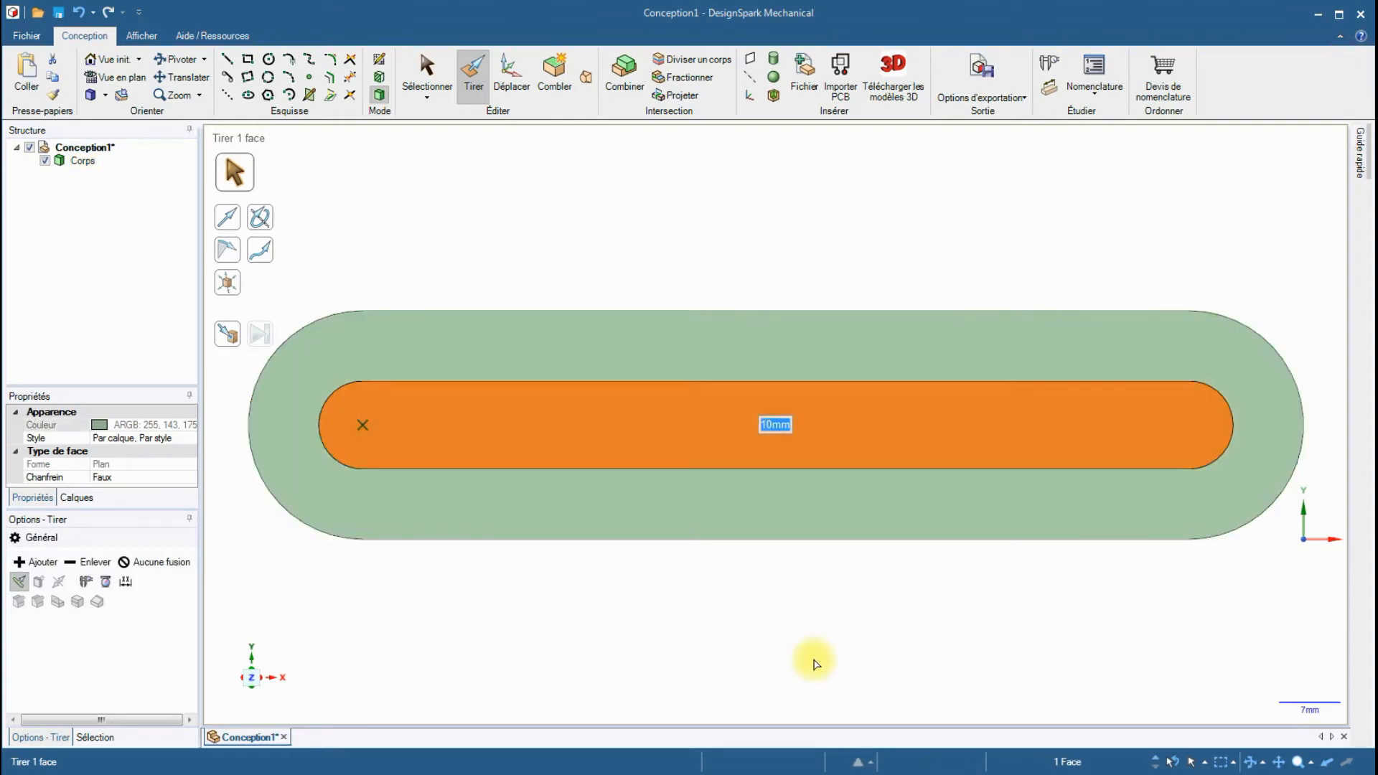
middle_drag(812, 666, 796, 541)
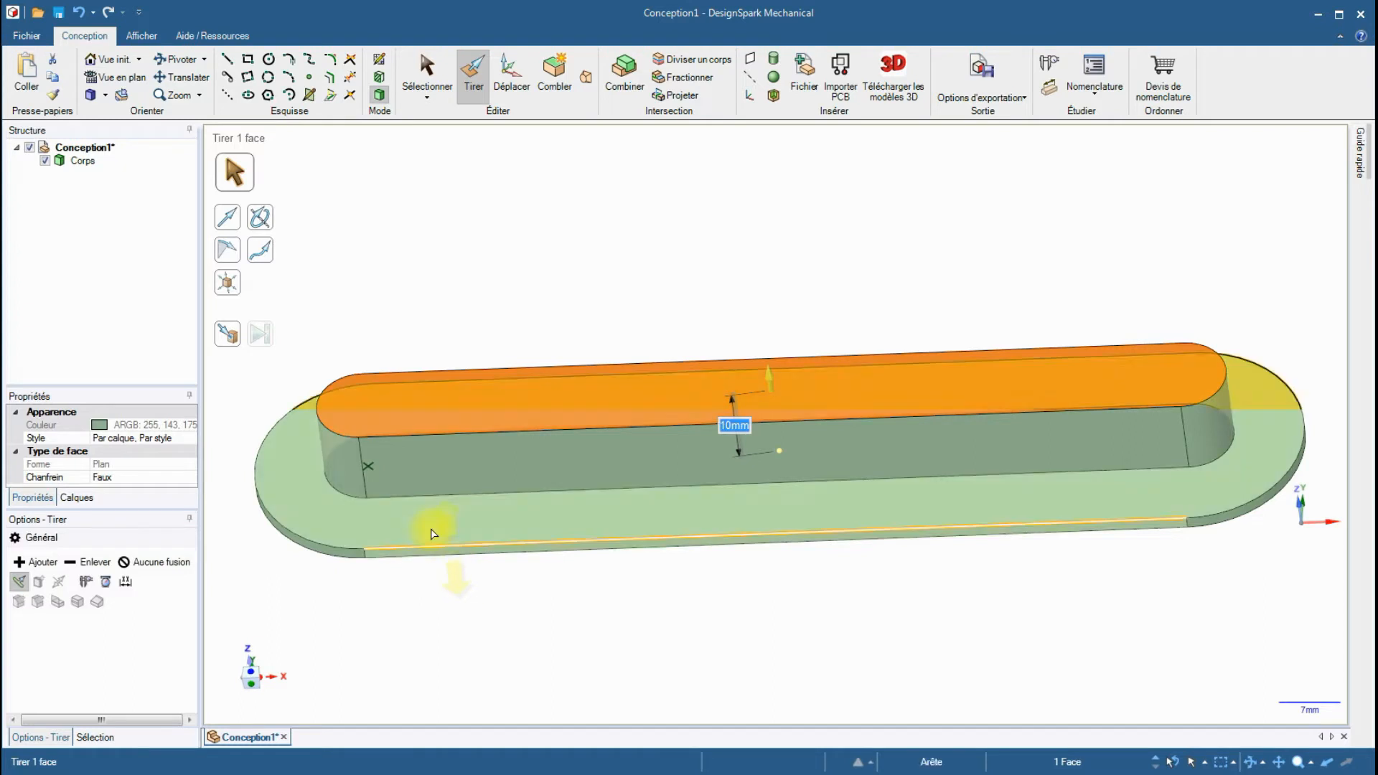
Set the raised boss's height to 3 mm by its top face.
click(427, 389)
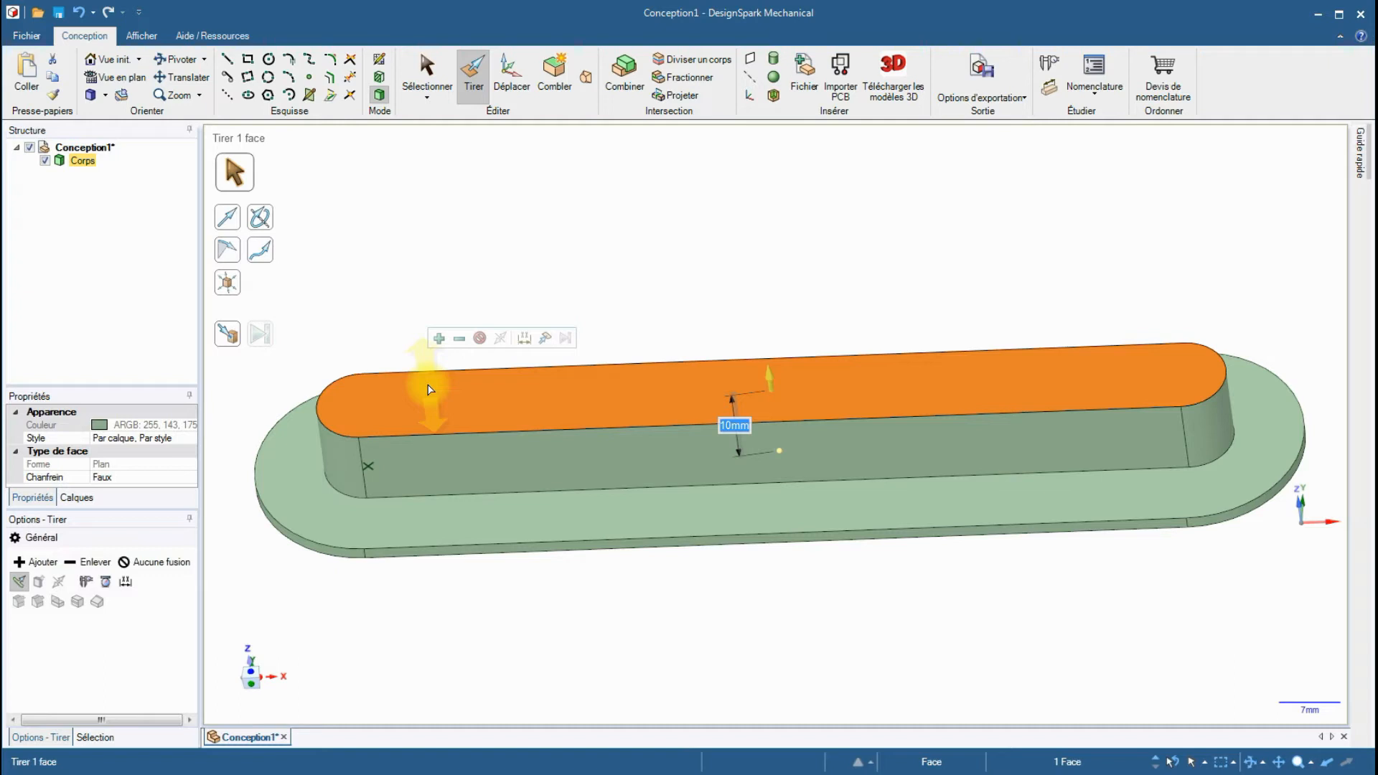
text(3)
key(Return)
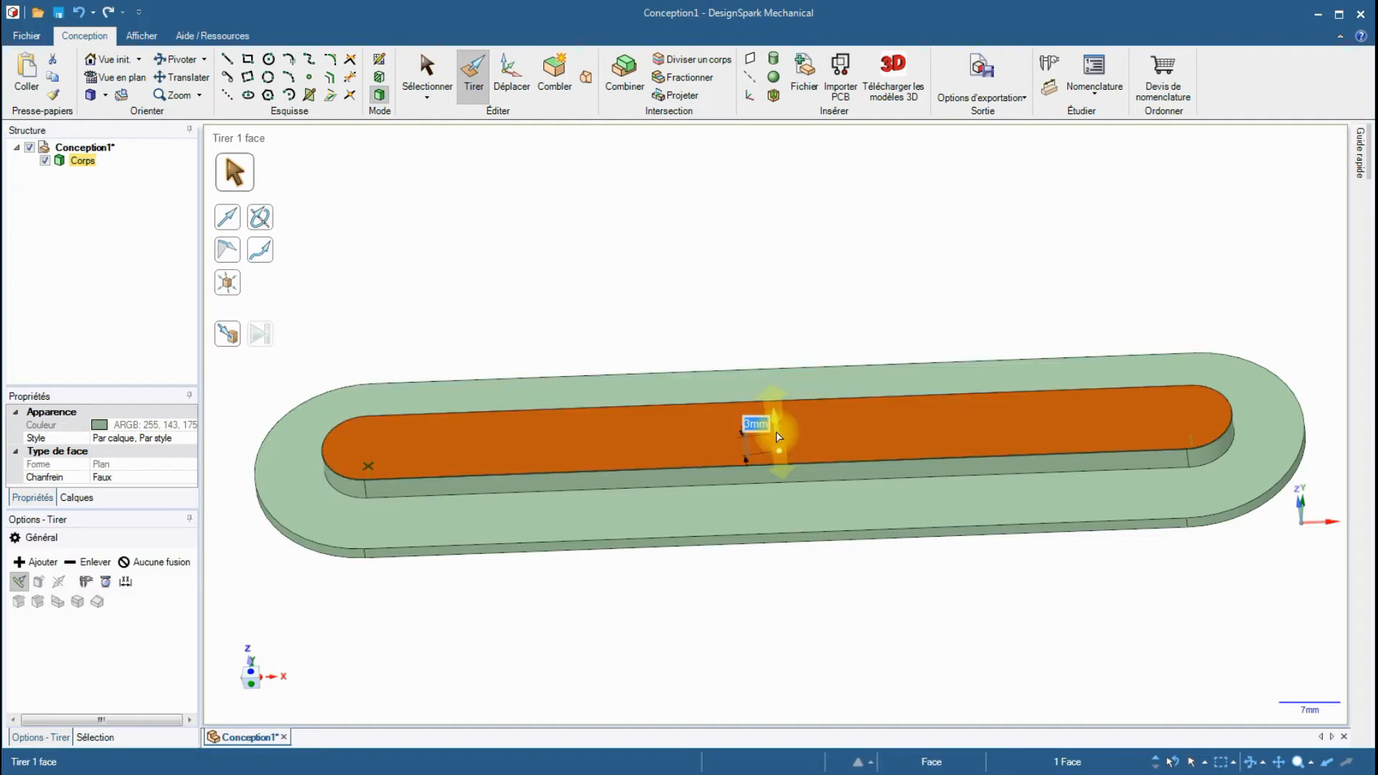
Pull the boss's top face up to a height of 13 mm above the plate, leaving the face deselected.
drag(777, 434, 768, 363)
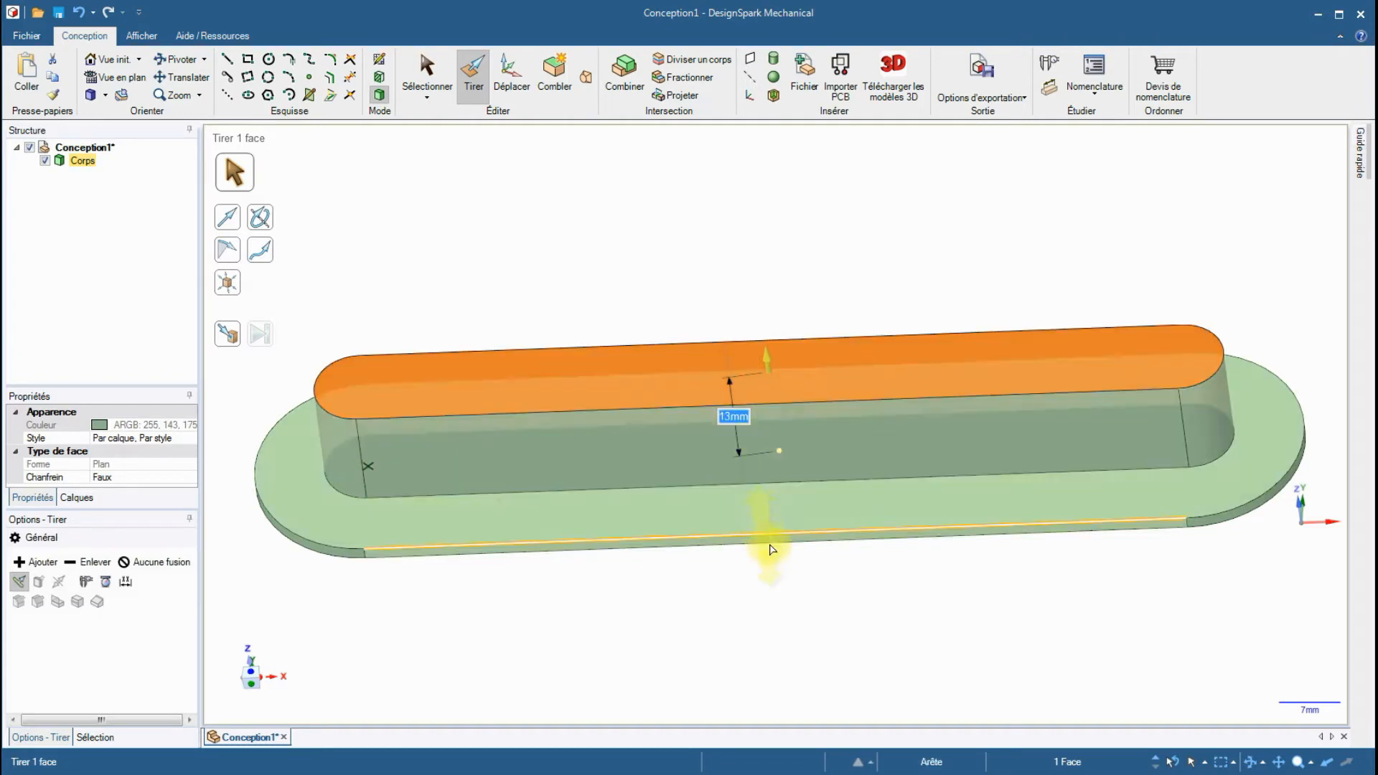
click(793, 580)
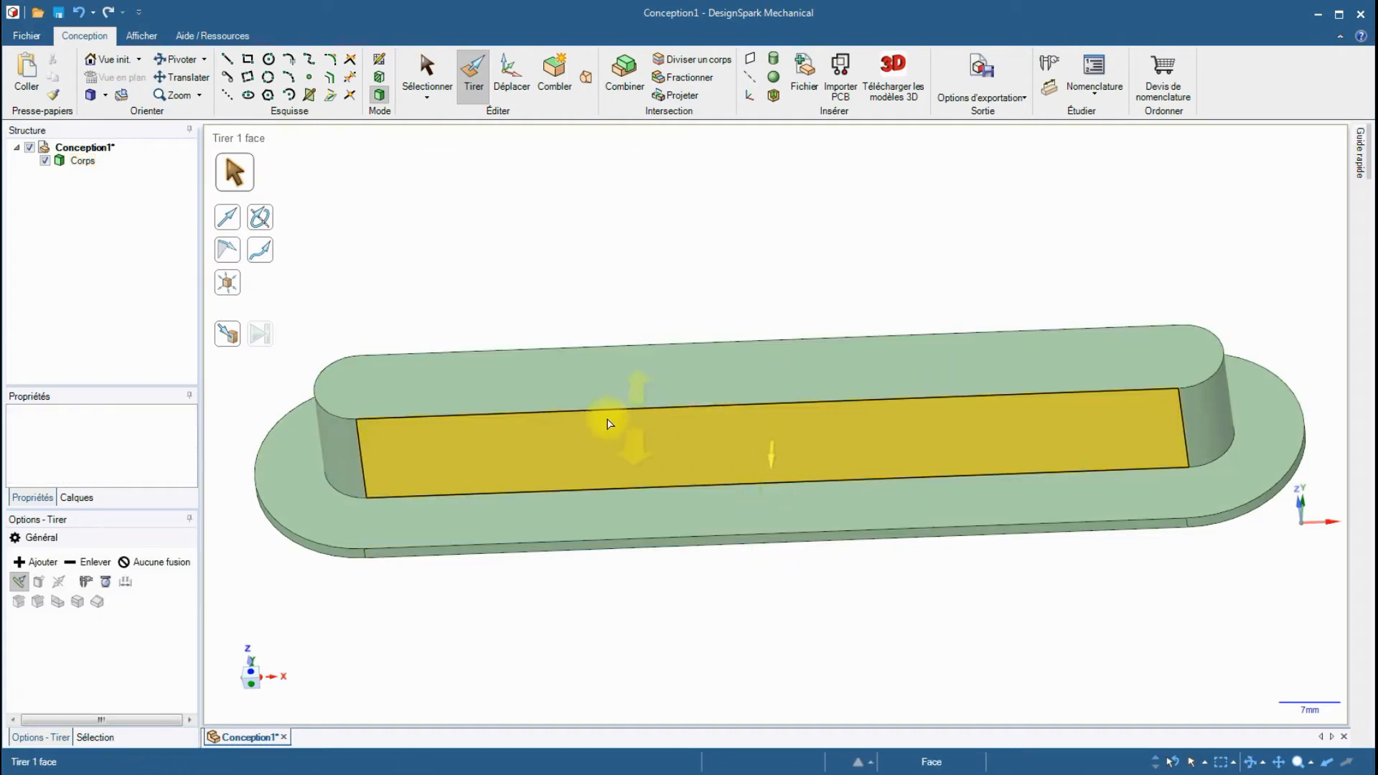
click(415, 497)
click(423, 610)
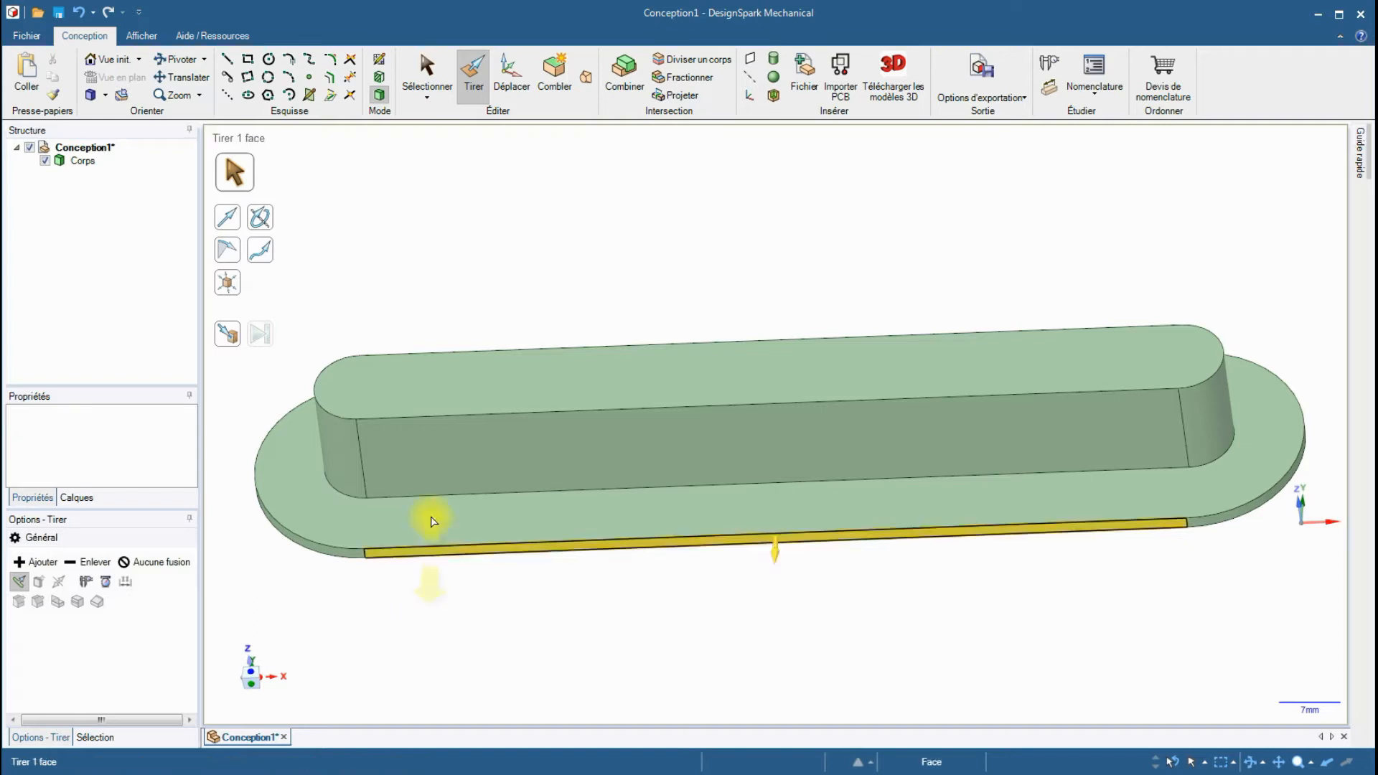
click(501, 452)
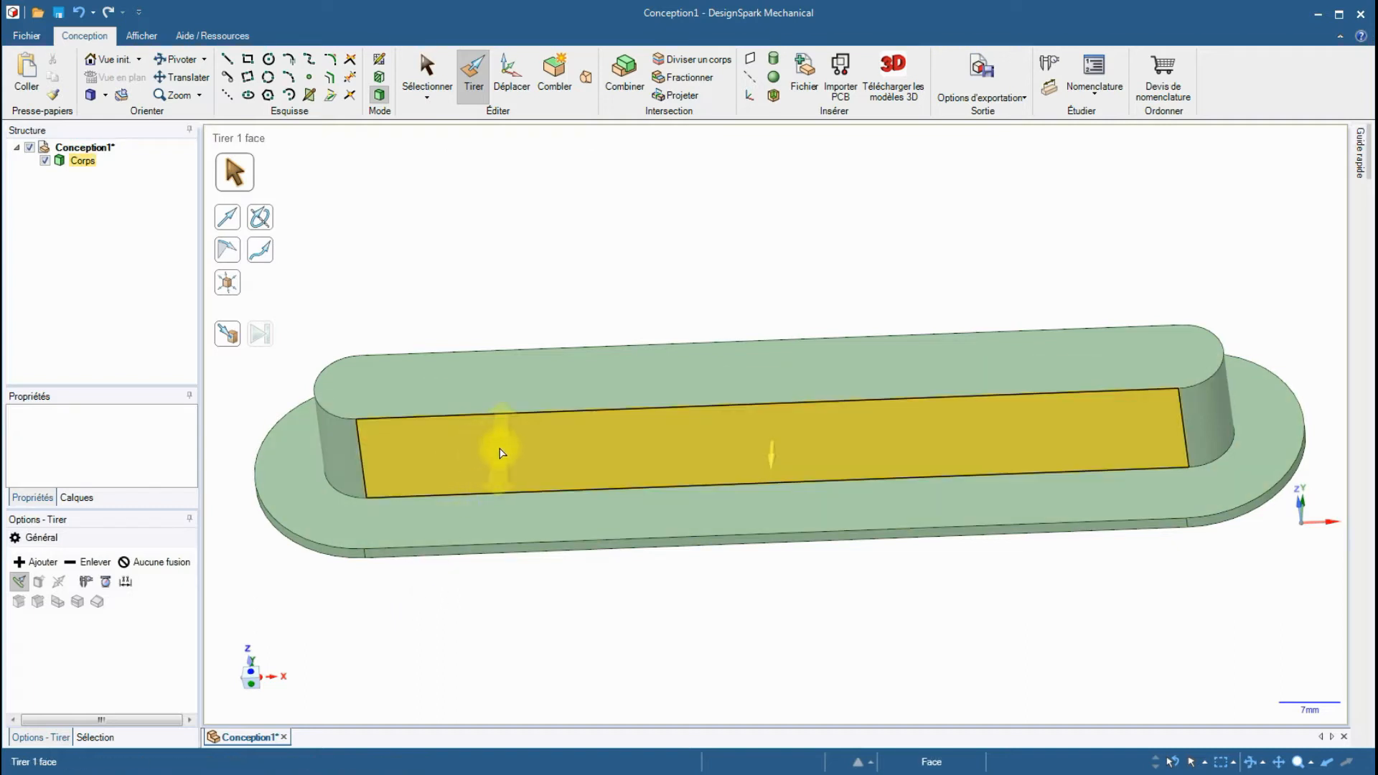
Rename the solid body in the structure tree as femelle.
click(83, 162)
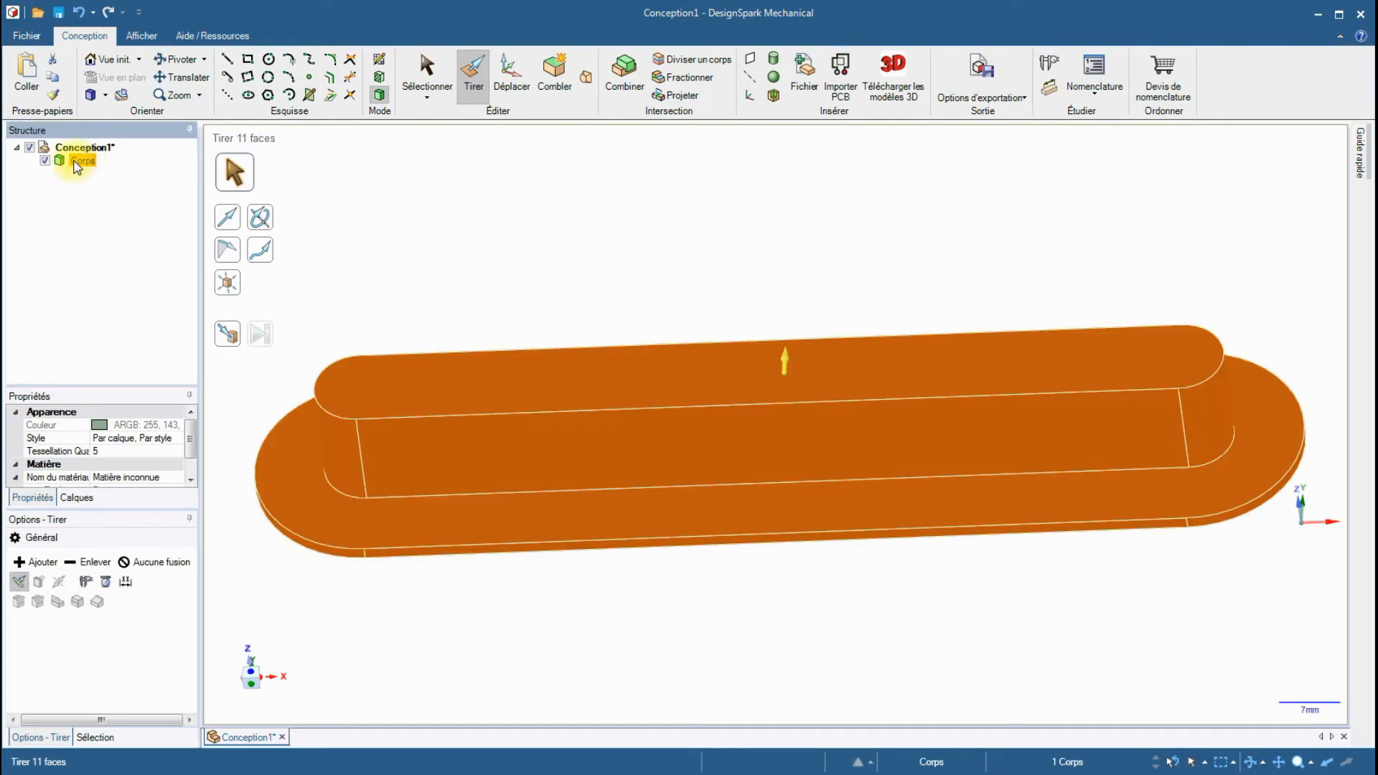
click(79, 161)
text(femelle)
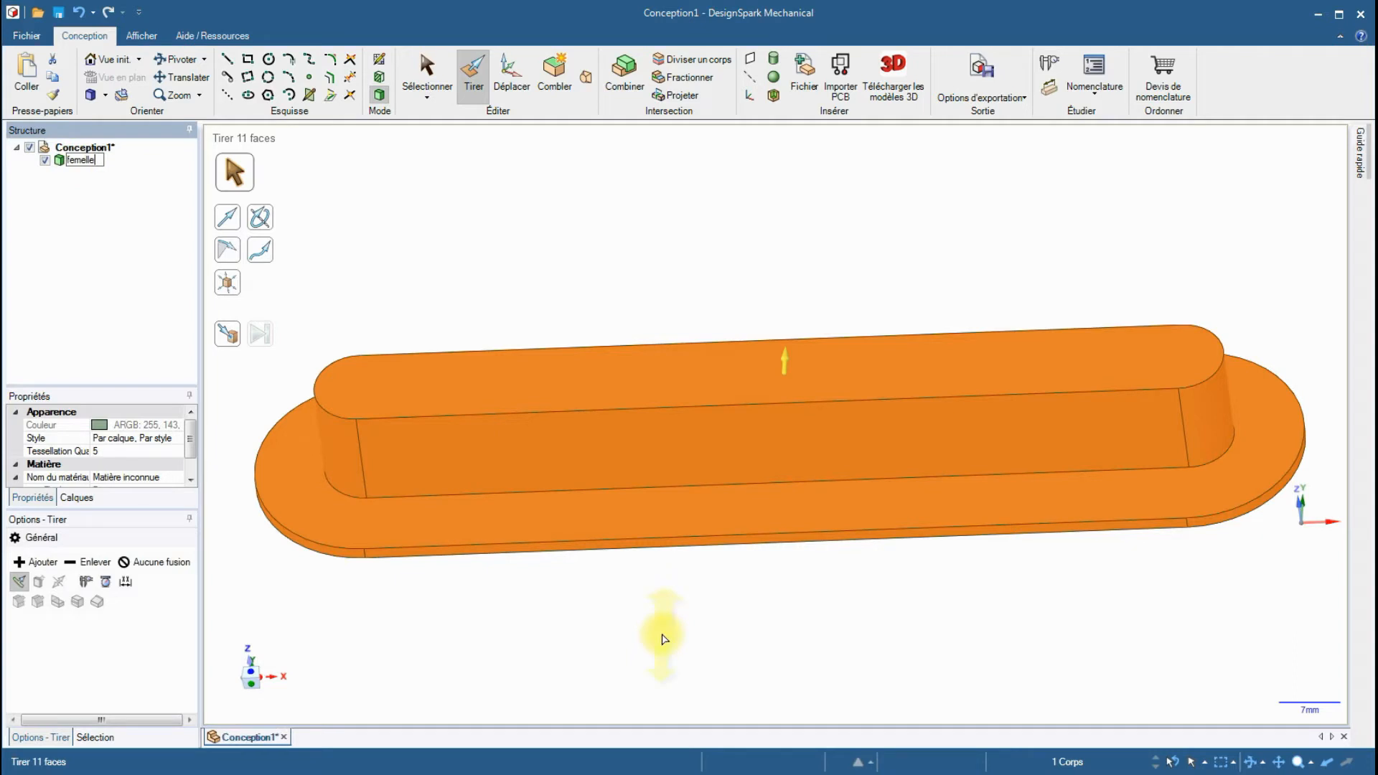
key(Return)
click(723, 619)
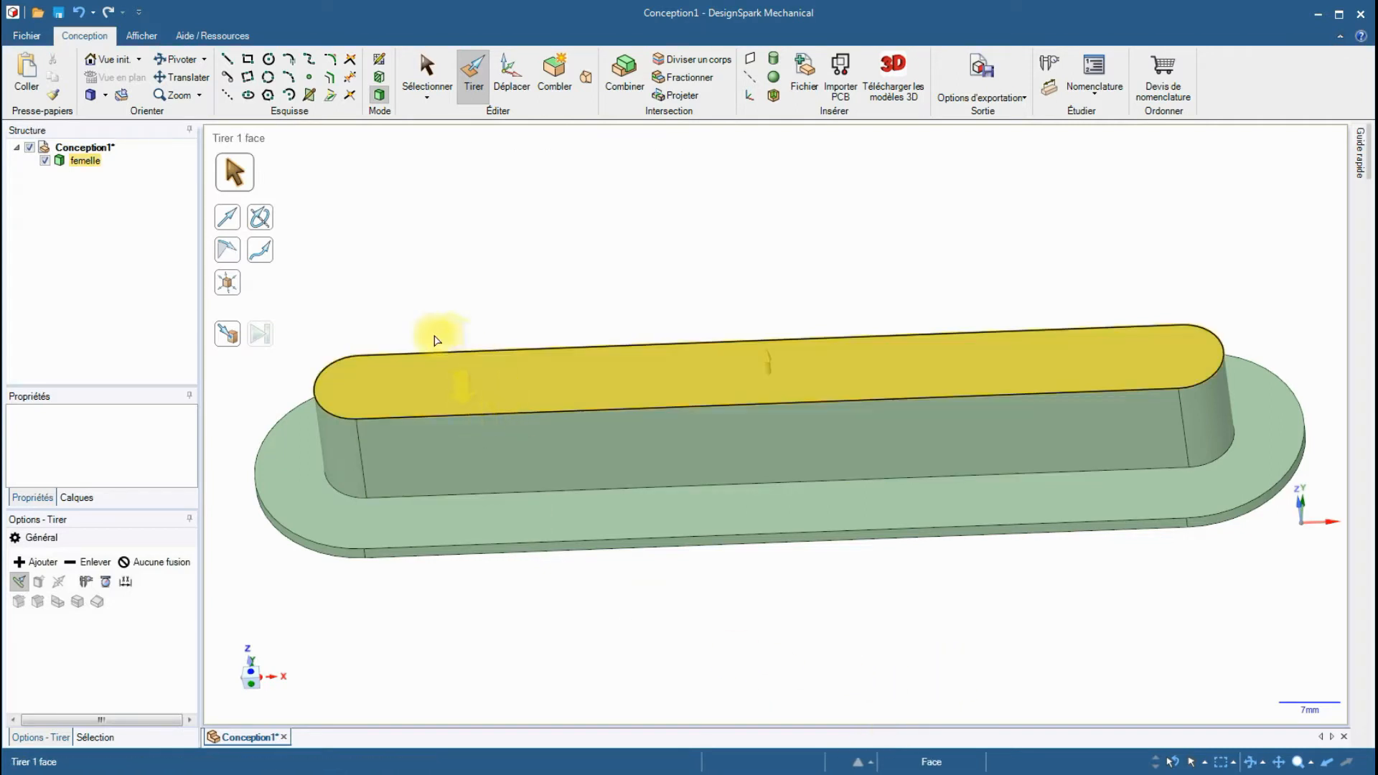
Copy the whole femelle body to the clipboard.
click(82, 160)
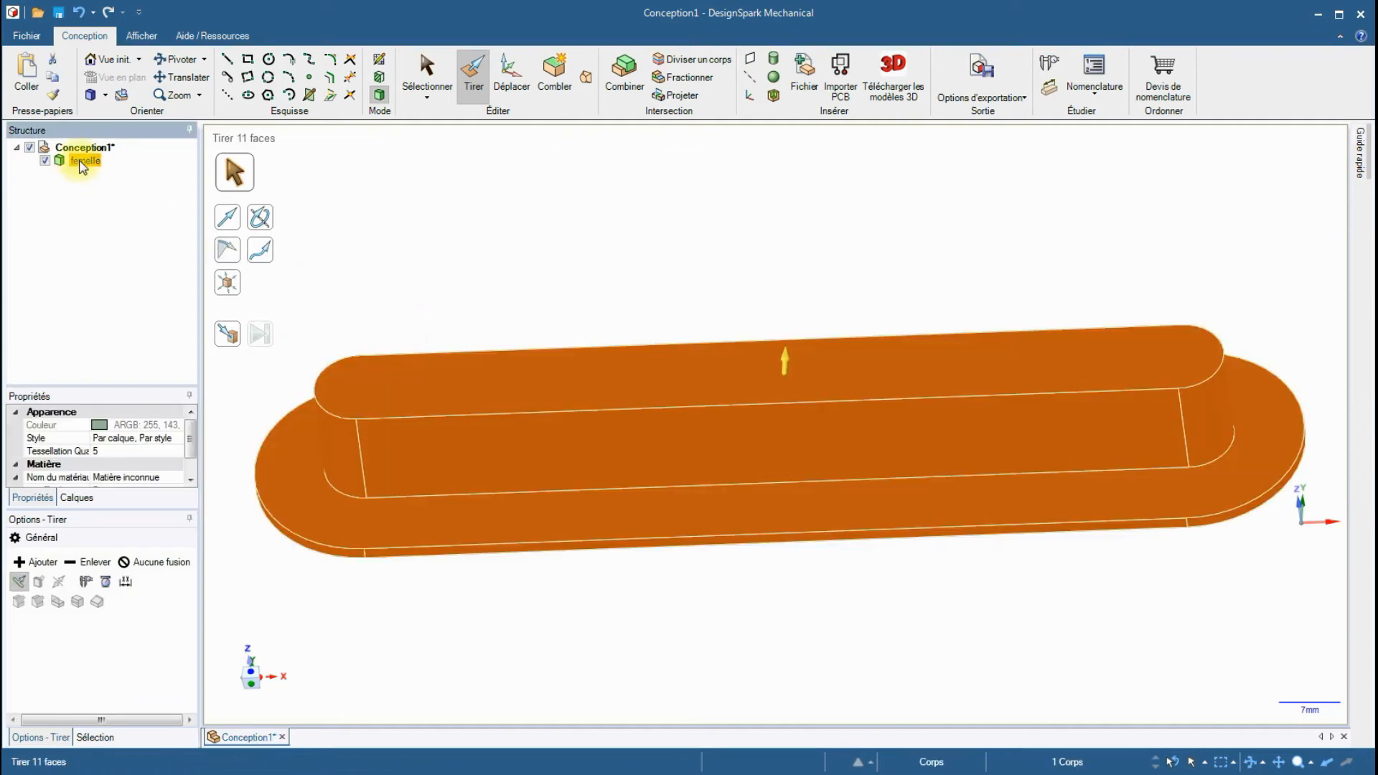
right_click(605, 288)
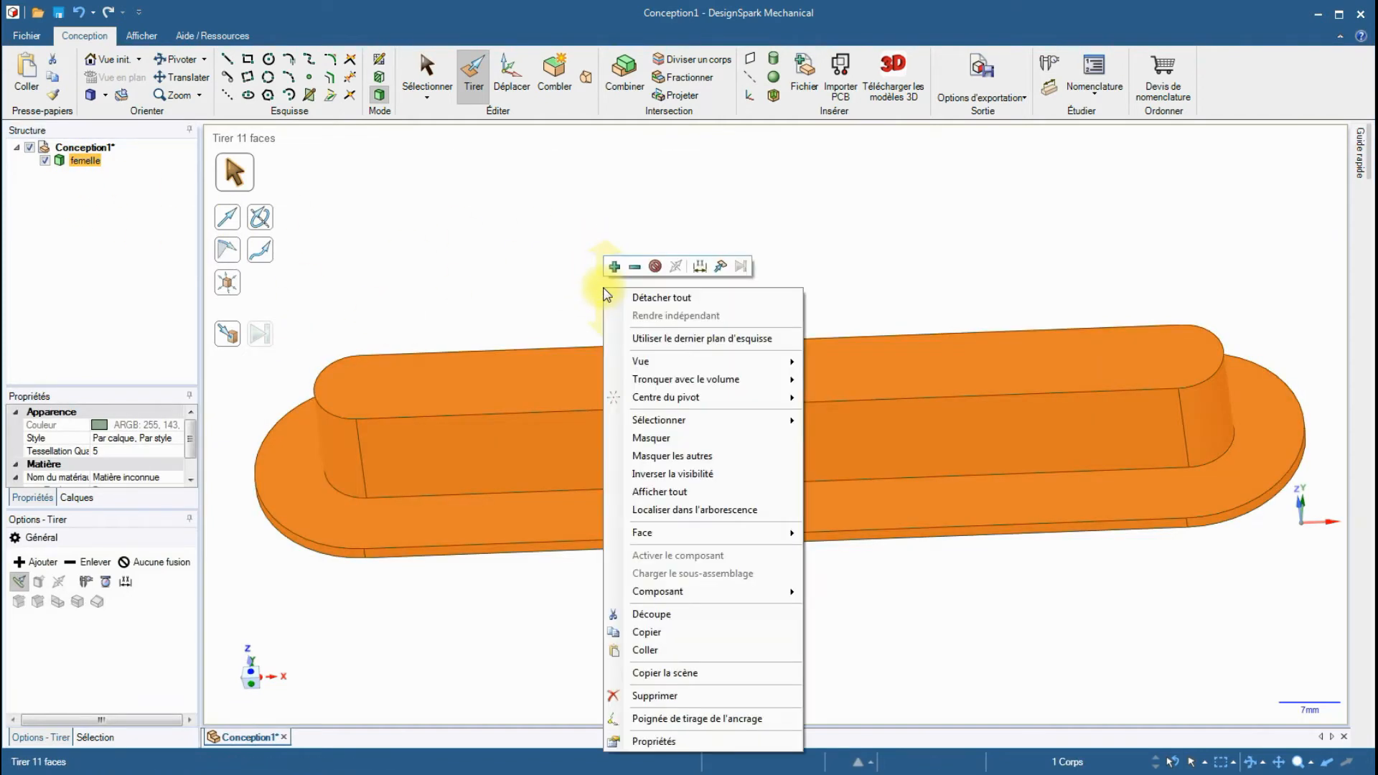
click(657, 634)
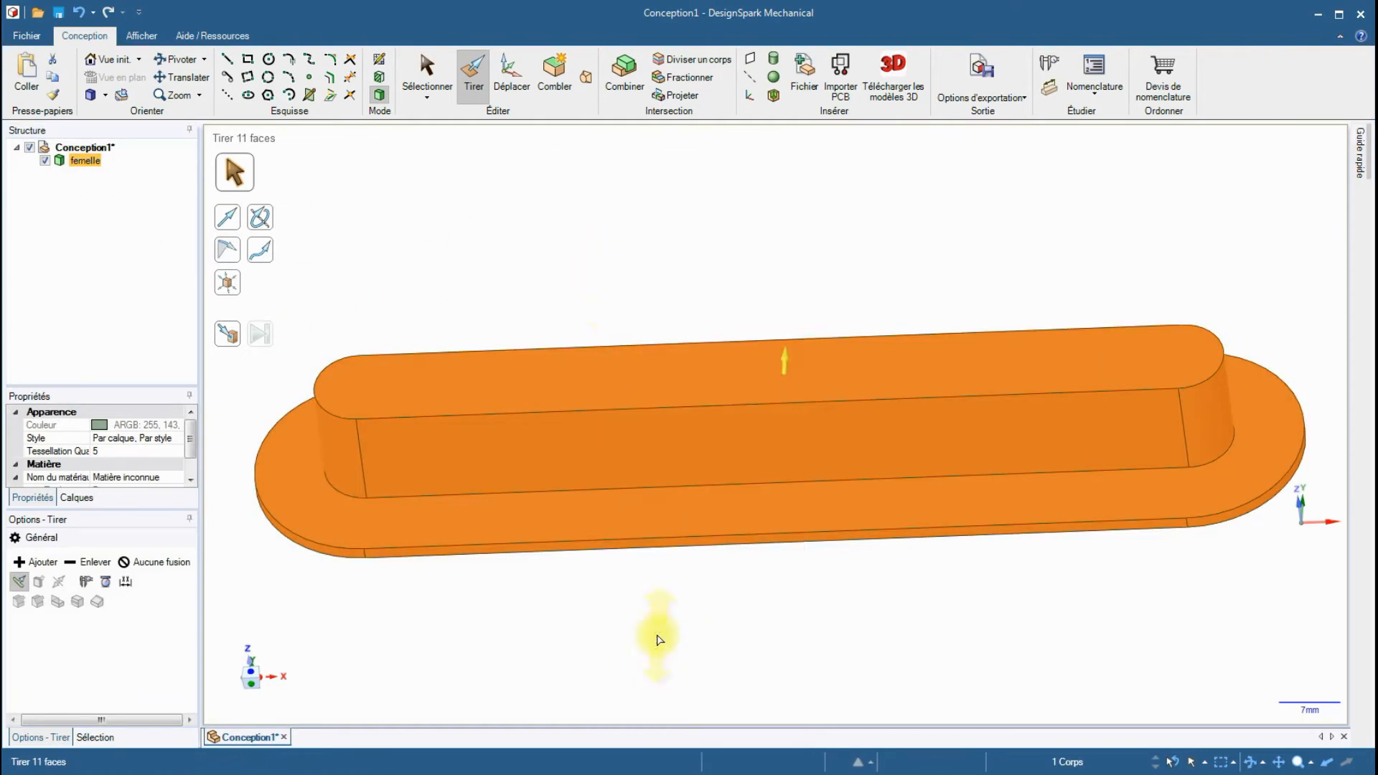
Paste a duplicate of the copied femelle body into the design.
right_click(669, 265)
click(718, 626)
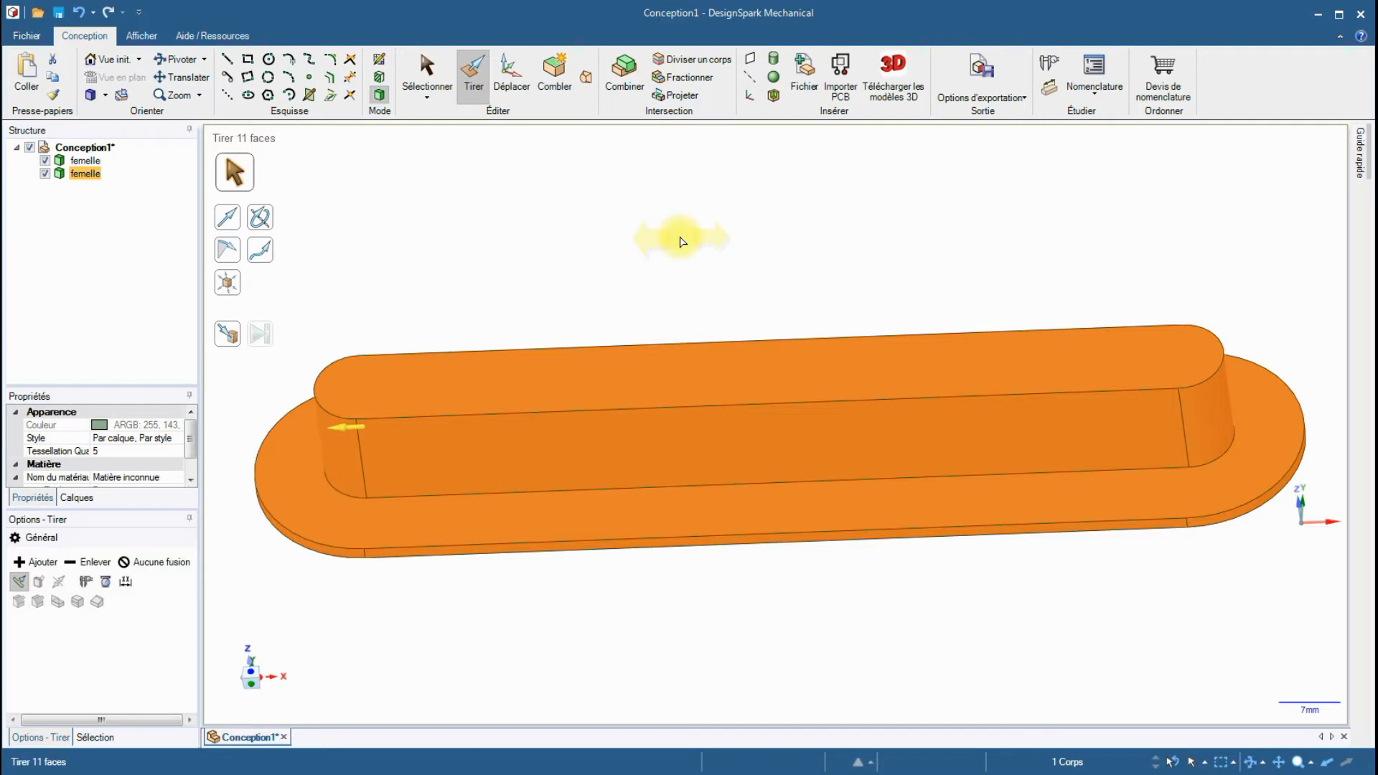
right_click(682, 242)
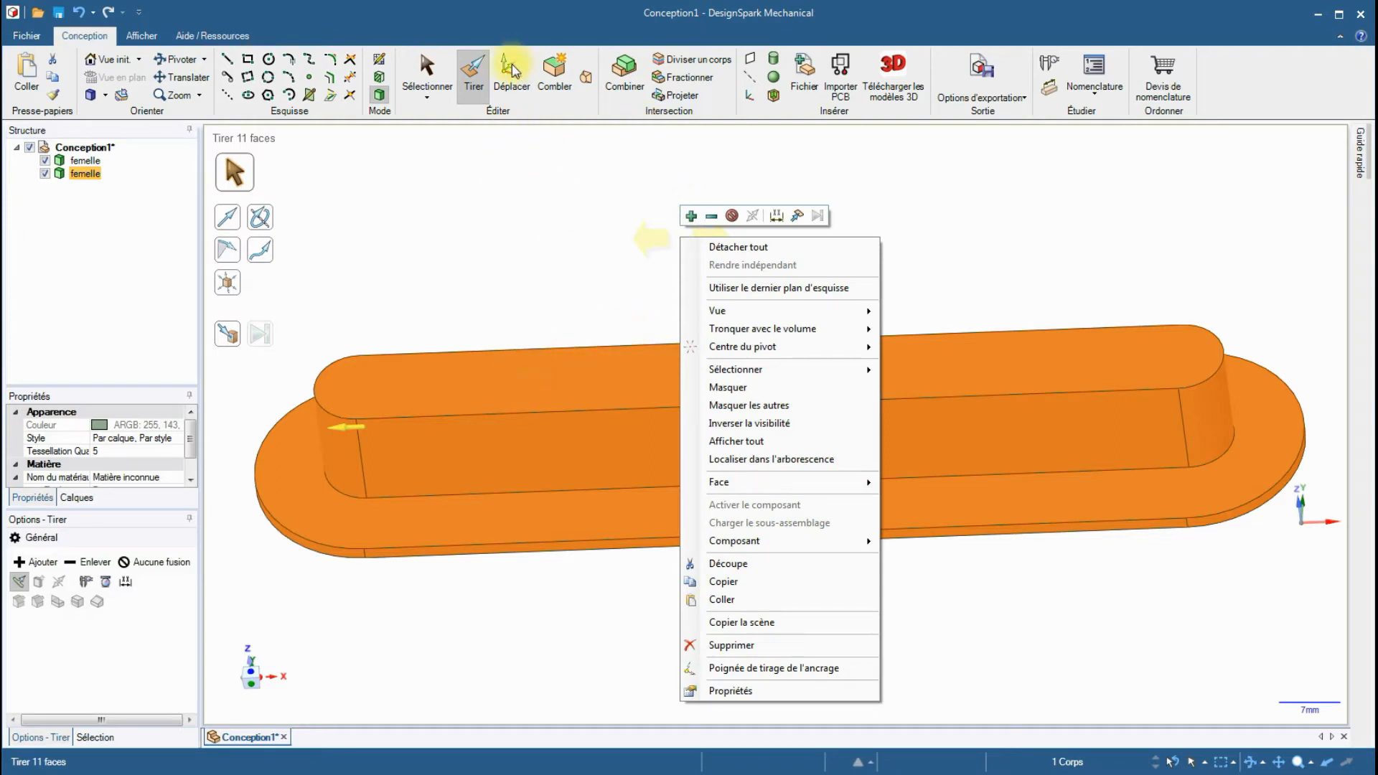
click(529, 130)
Move the pasted femelle body 50 mm along the Y axis away from the original and deselect it.
click(500, 77)
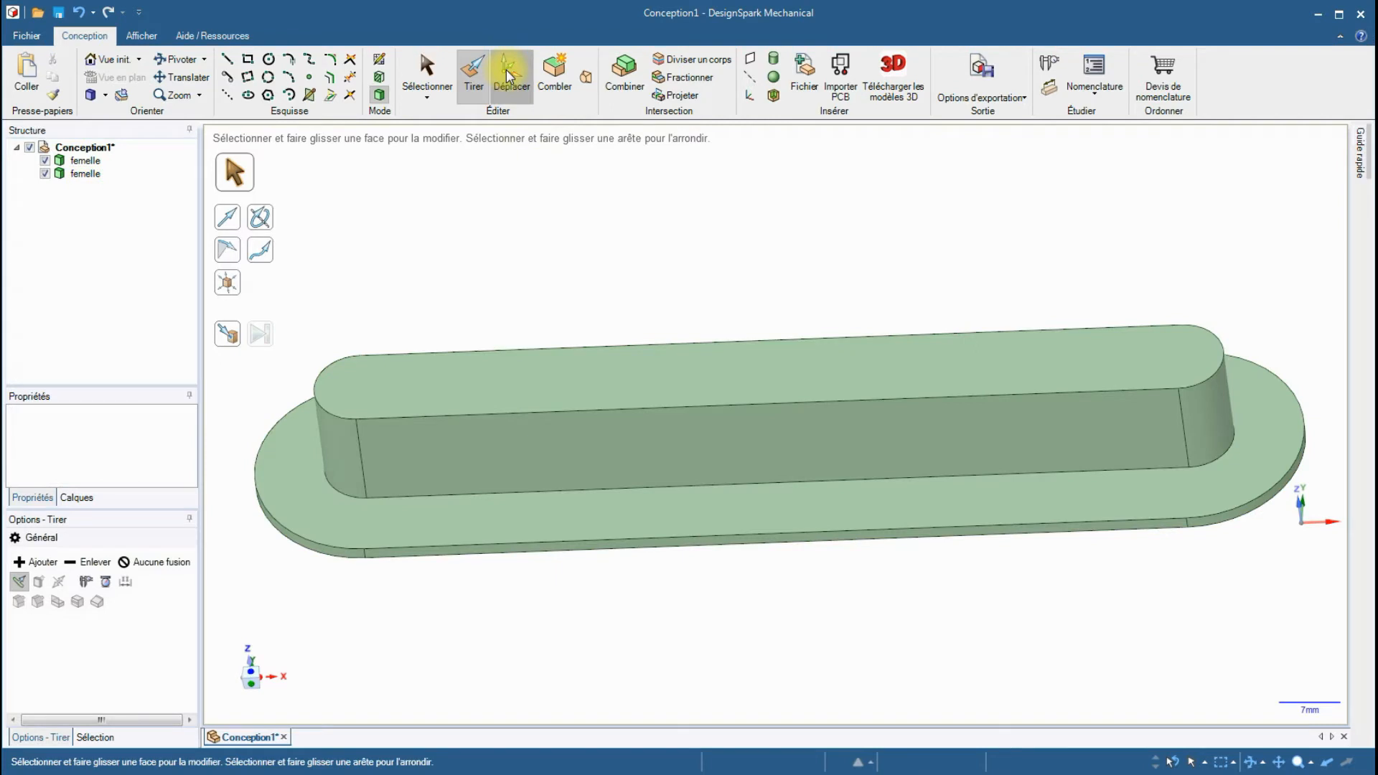
click(85, 174)
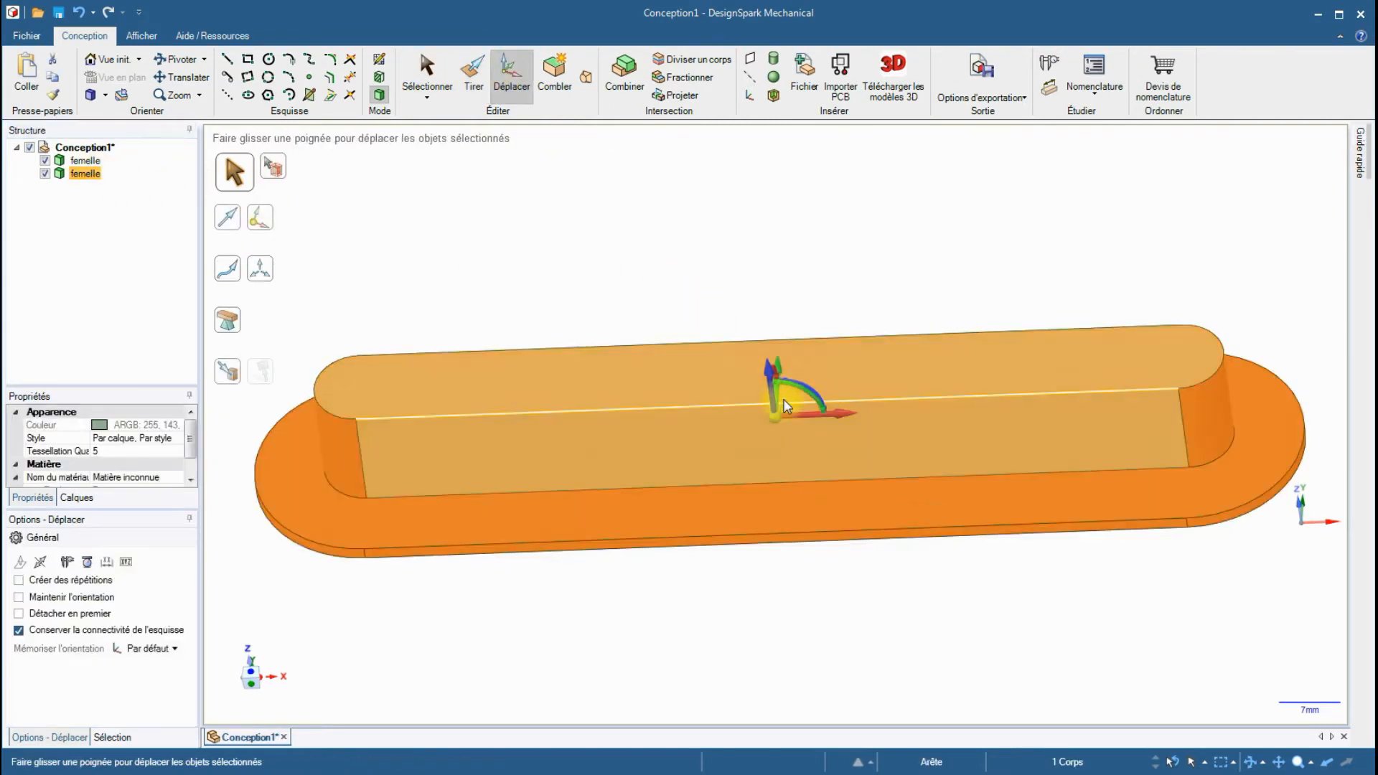
drag(780, 369, 788, 156)
text(50)
key(Return)
scroll(788, 165, down, 3)
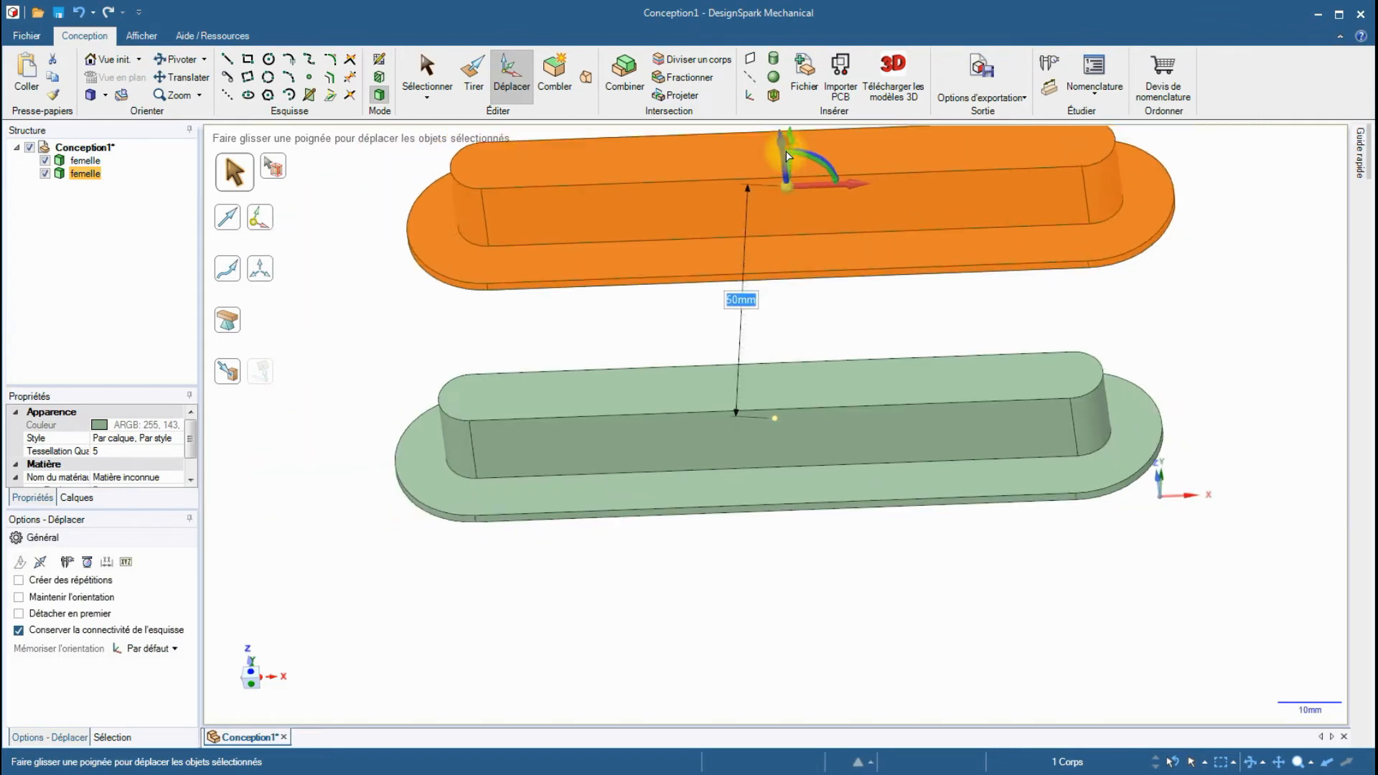
click(728, 623)
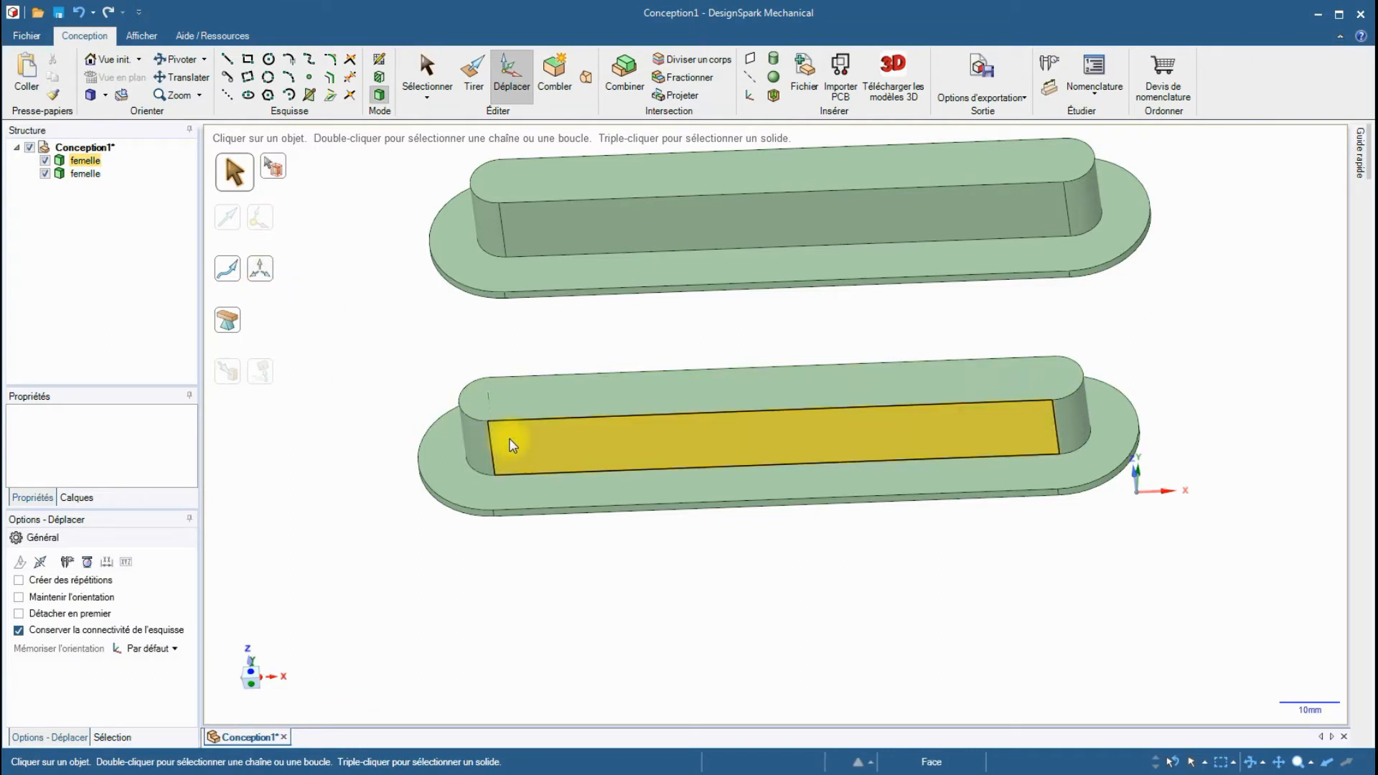
Rename the original body in the structure tree as mâle and hide it.
click(75, 167)
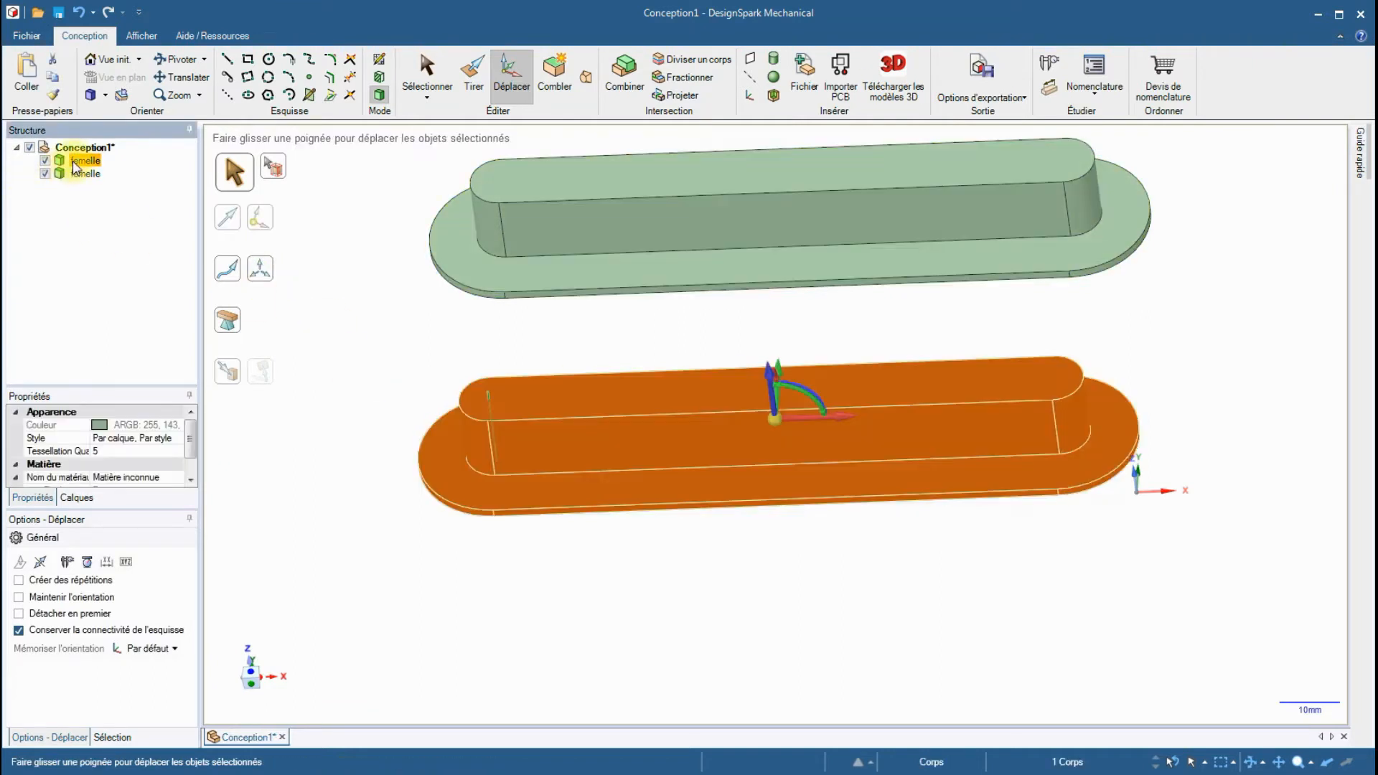
click(79, 161)
text(mâl)
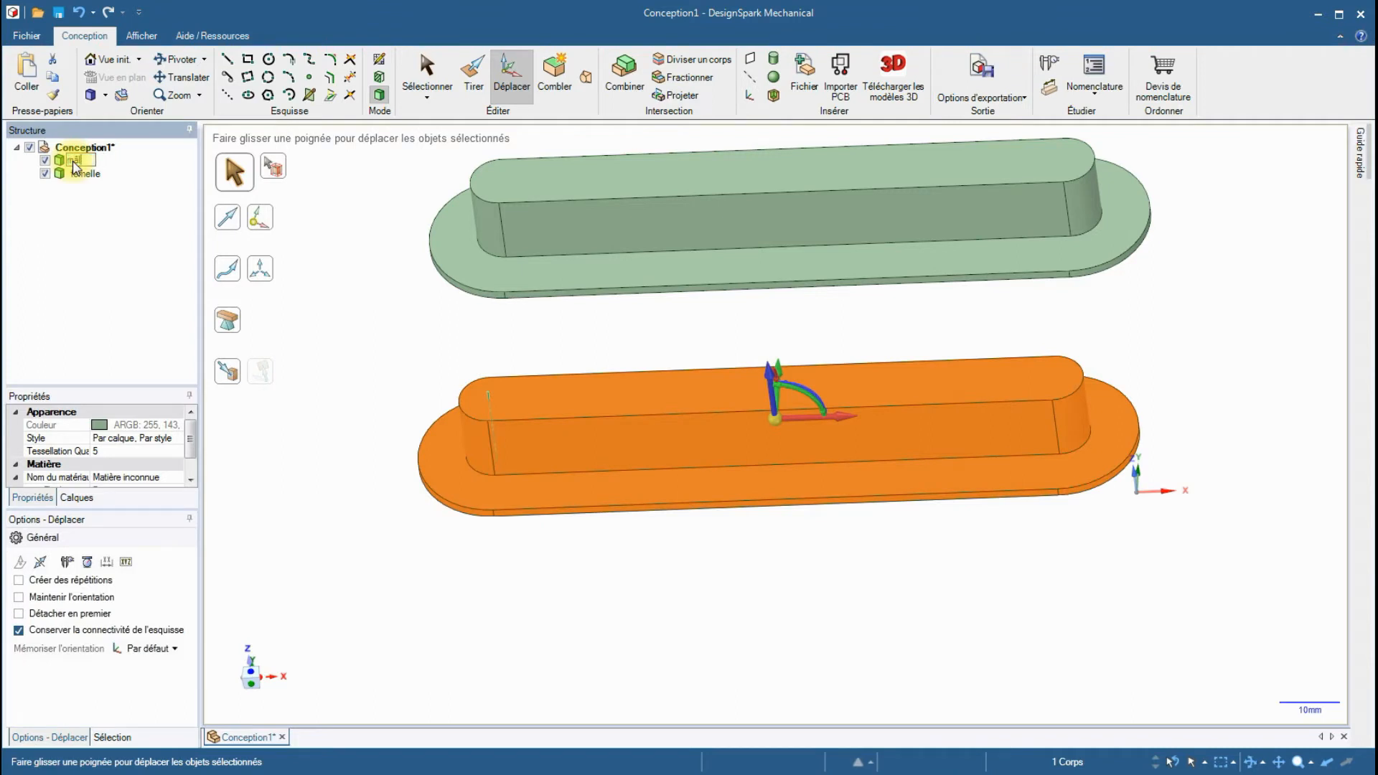
text(e)
key(Return)
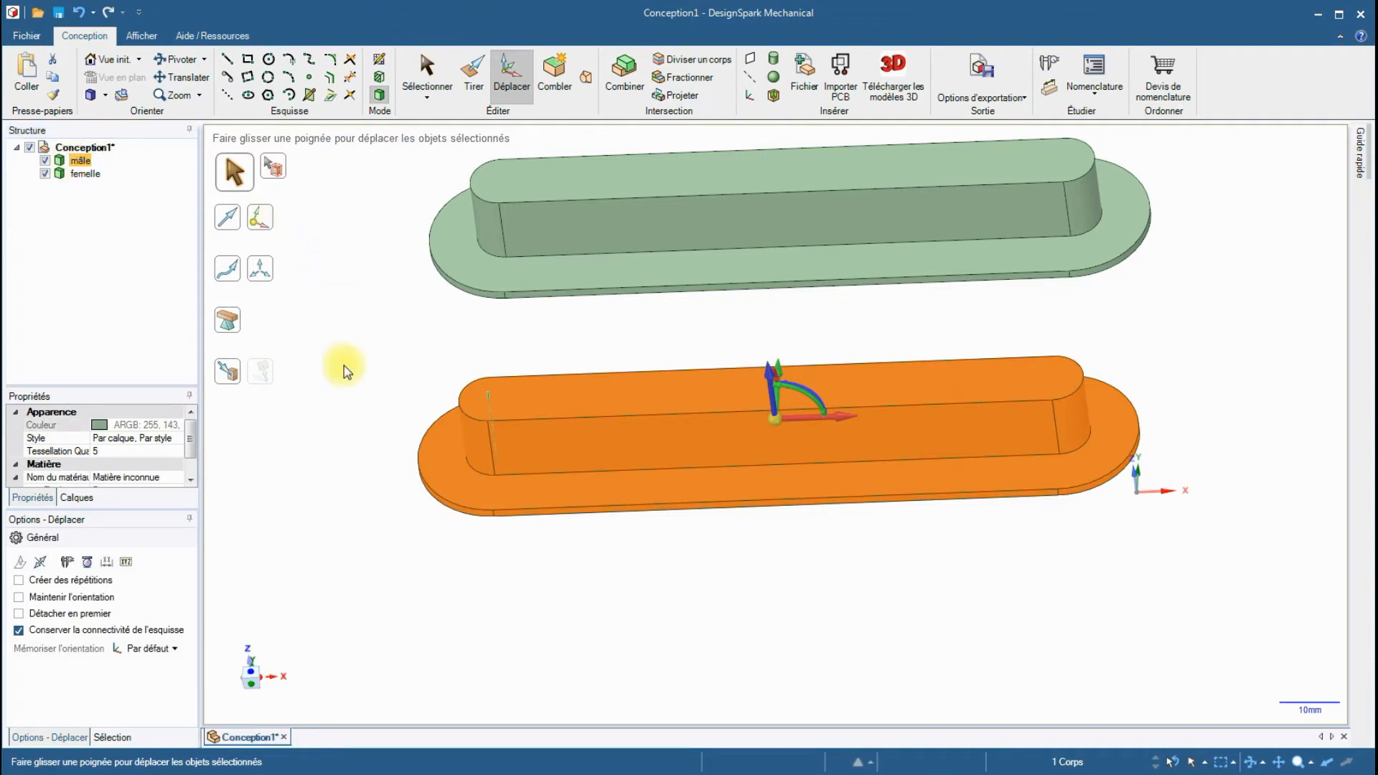
click(45, 160)
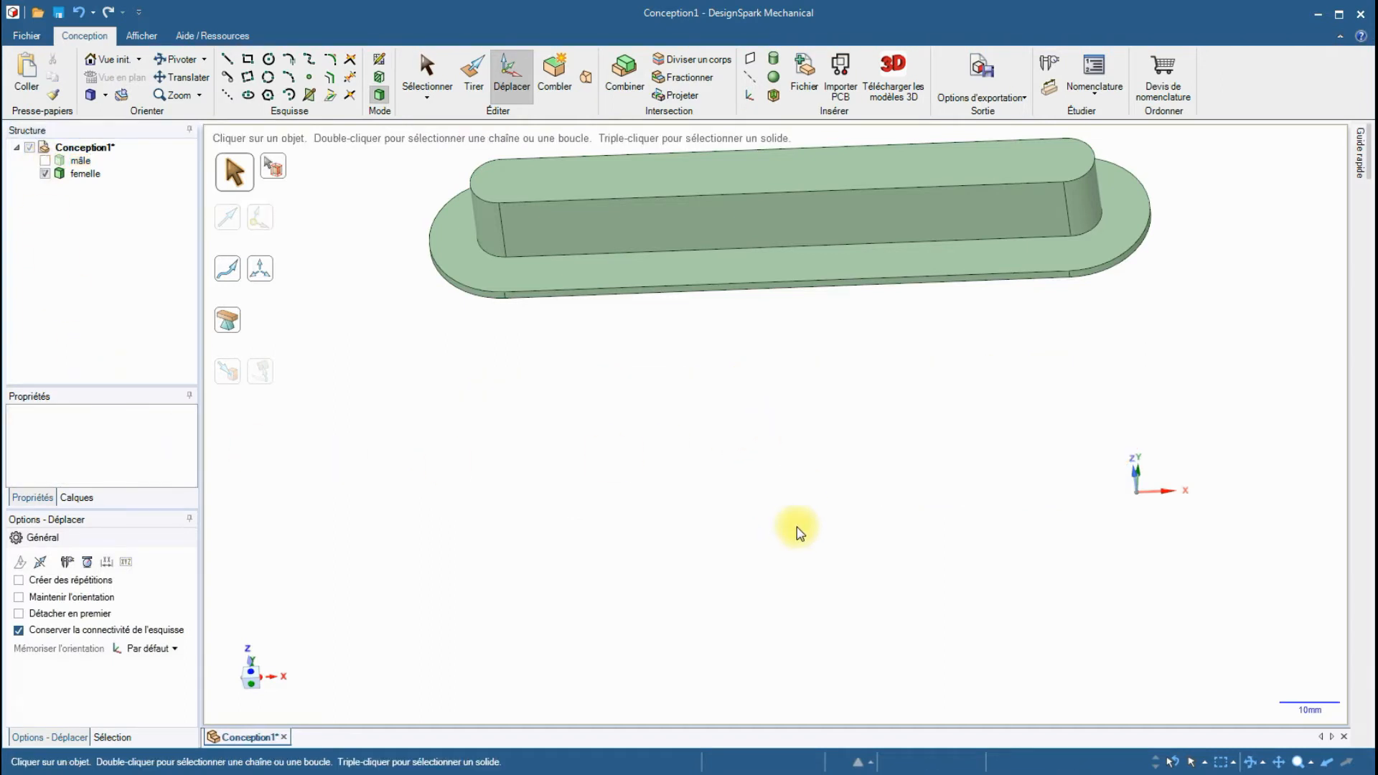
Select the top face of the femelle body's boss for sketching and view it straight from above.
scroll(796, 543, down, 3)
scroll(806, 234, up, 3)
click(875, 480)
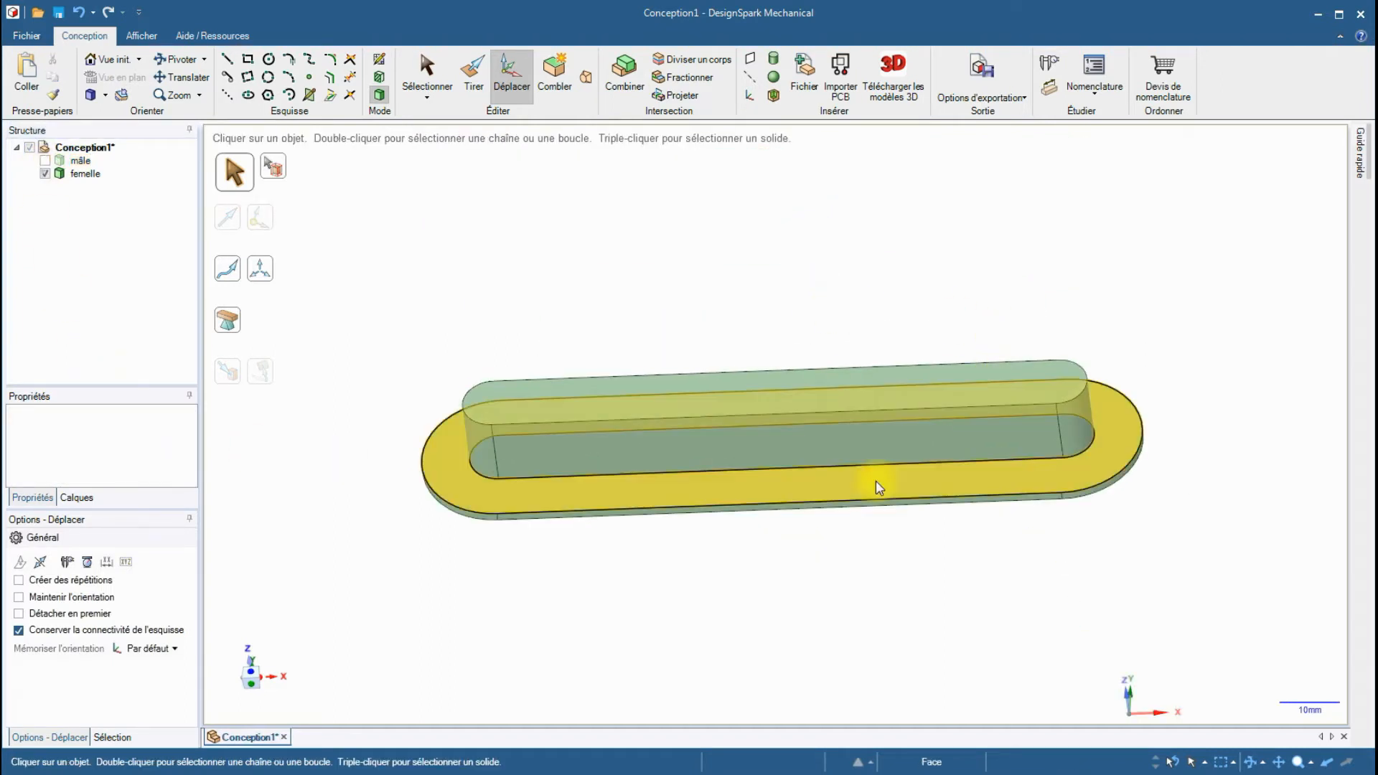
click(833, 392)
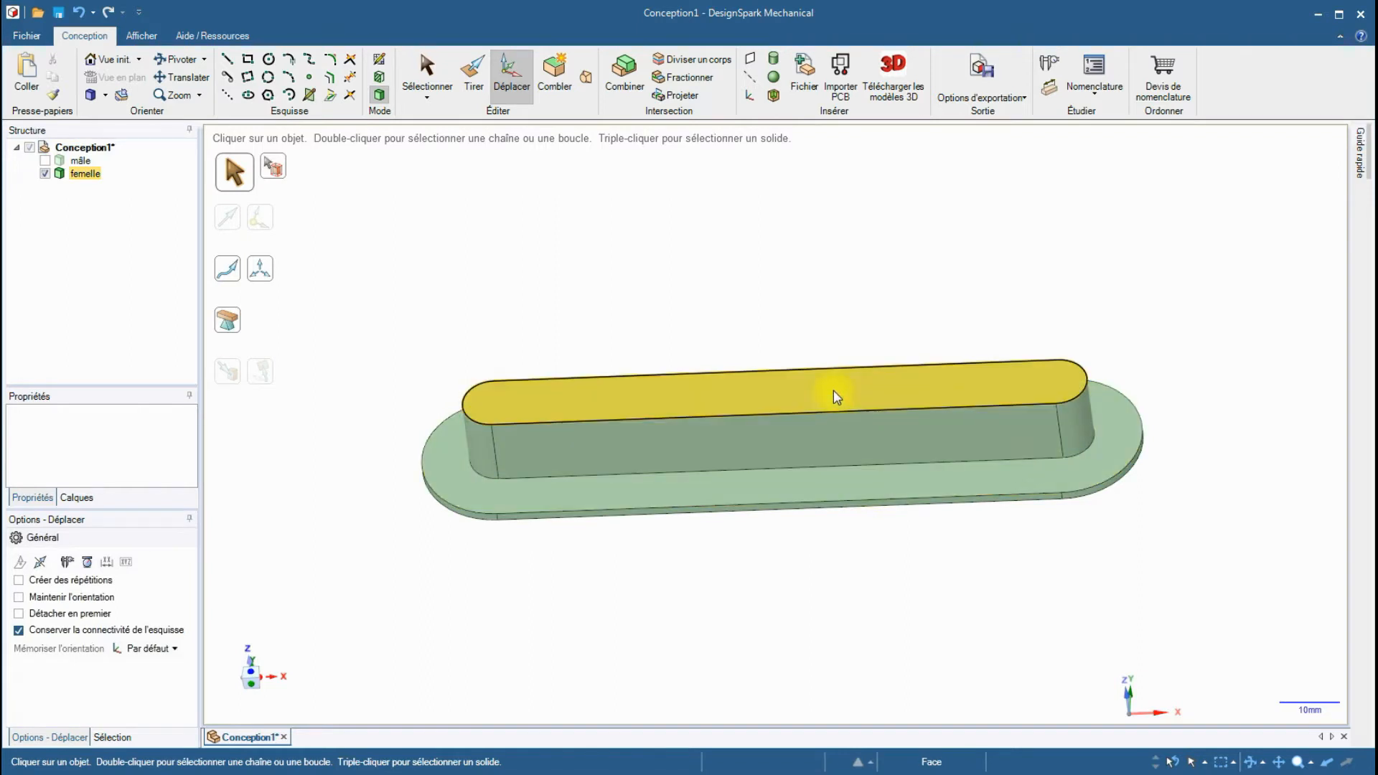
click(834, 393)
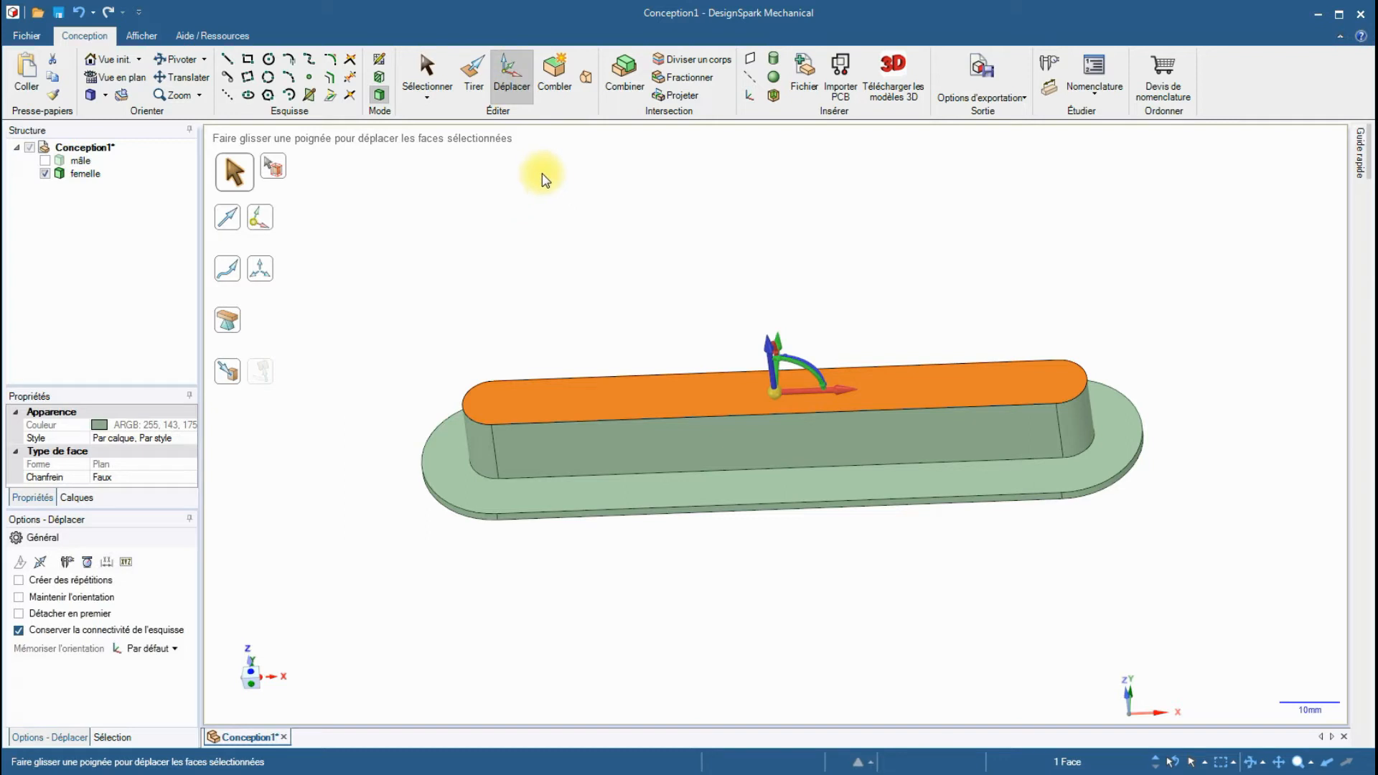
click(429, 74)
click(676, 400)
click(251, 671)
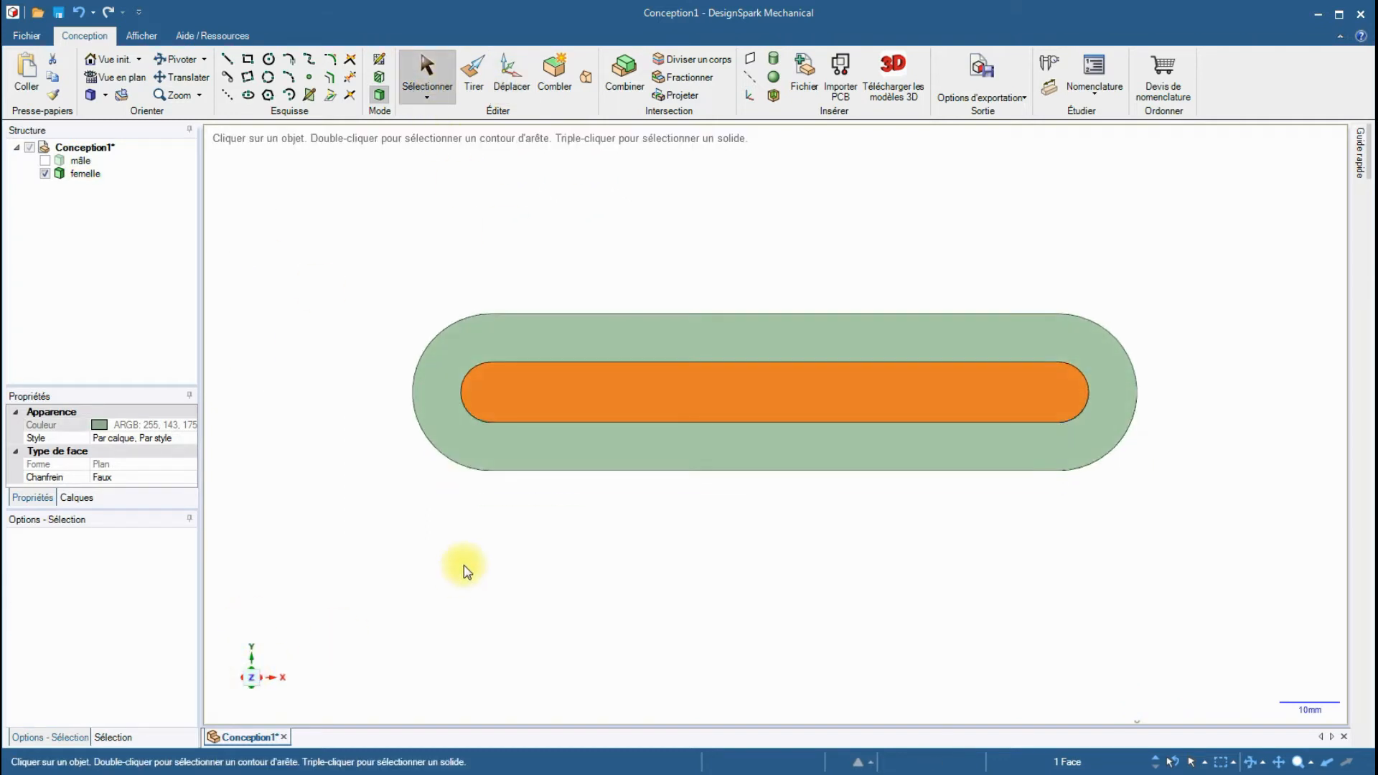
click(692, 393)
scroll(691, 392, up, 4)
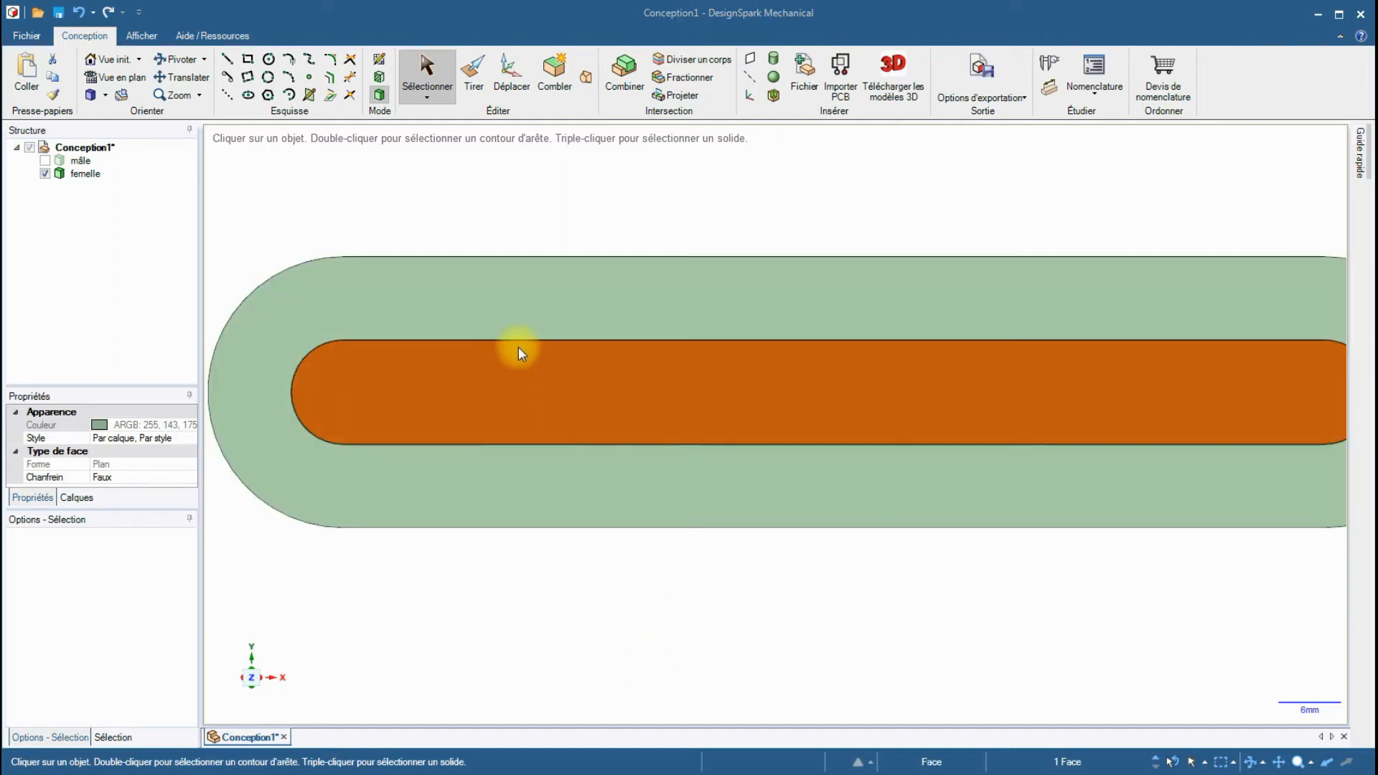
click(518, 345)
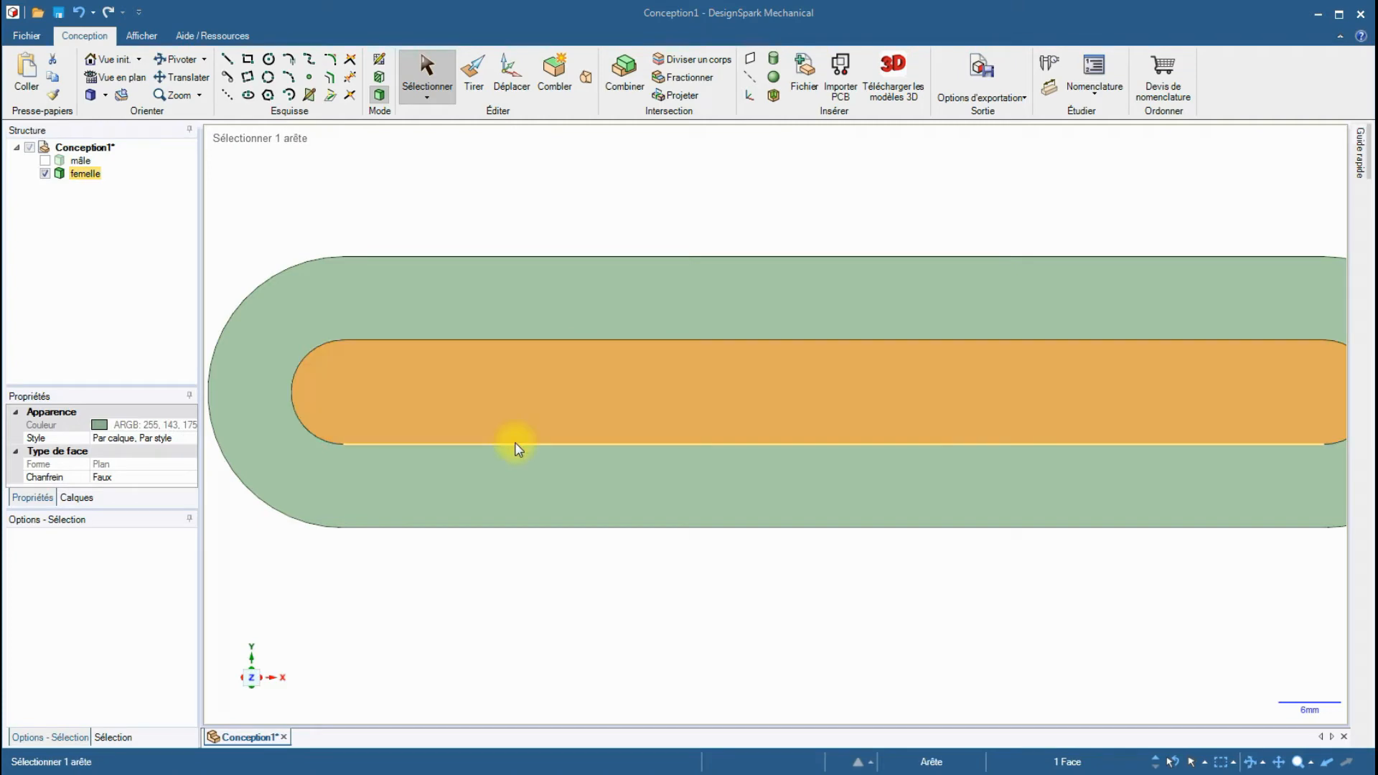
click(329, 236)
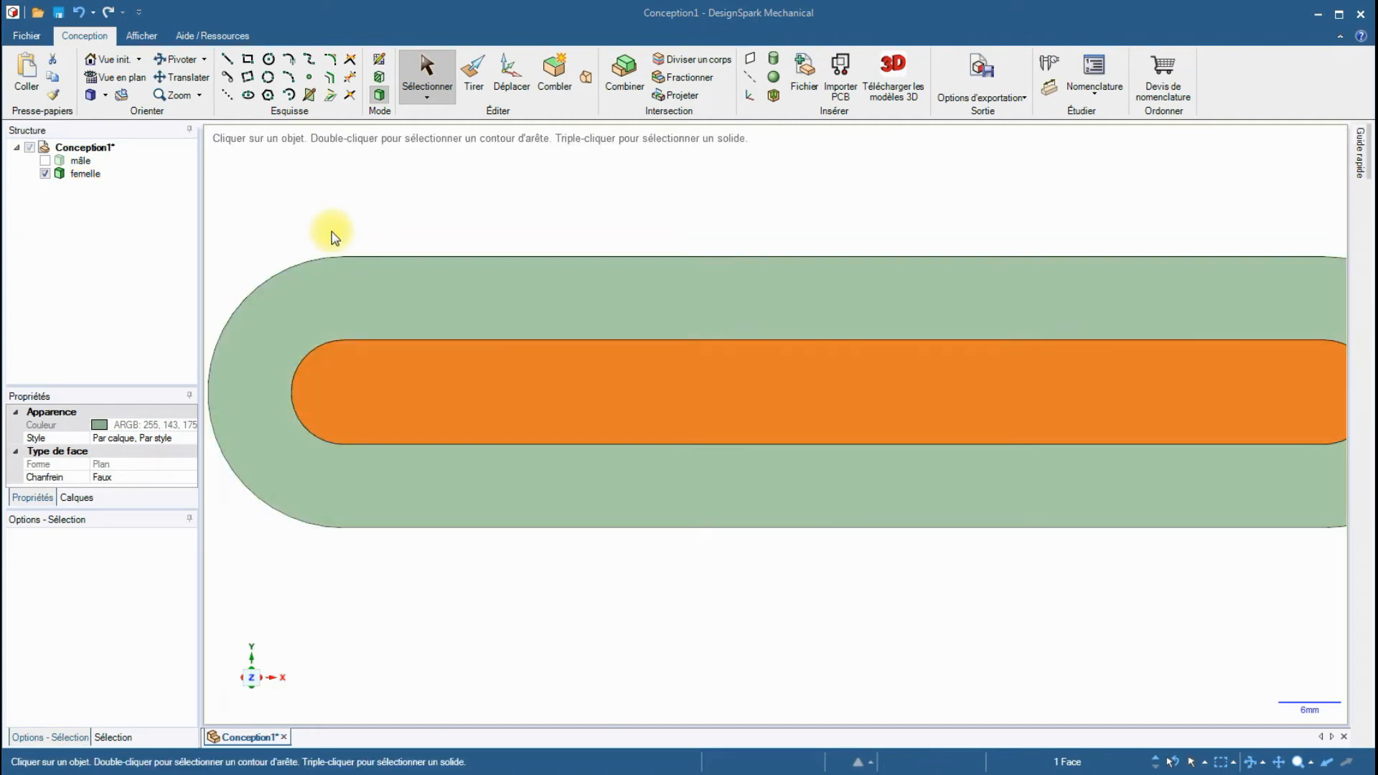
Sketch a 180° arc of 7 mm diameter on the boss's top face, concentric with its left rounded end.
click(288, 94)
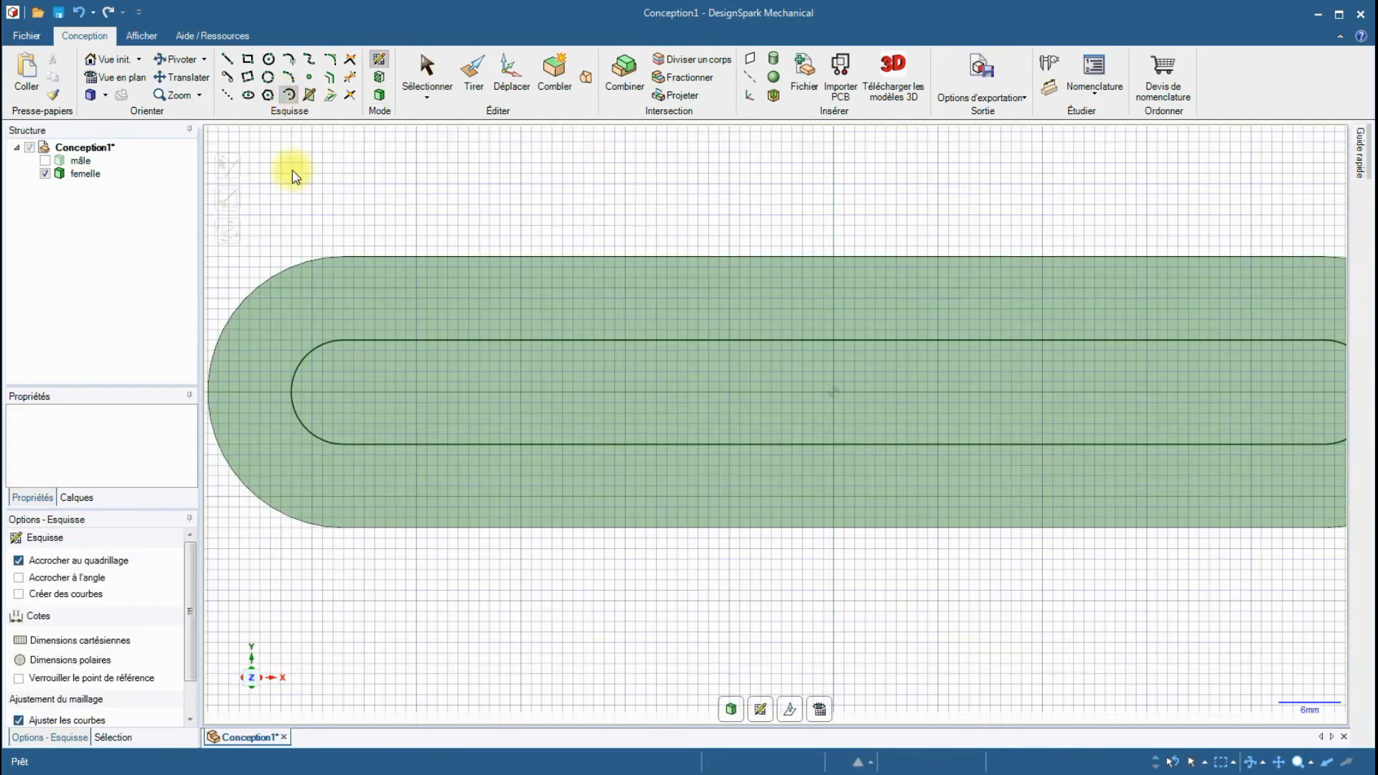
click(344, 394)
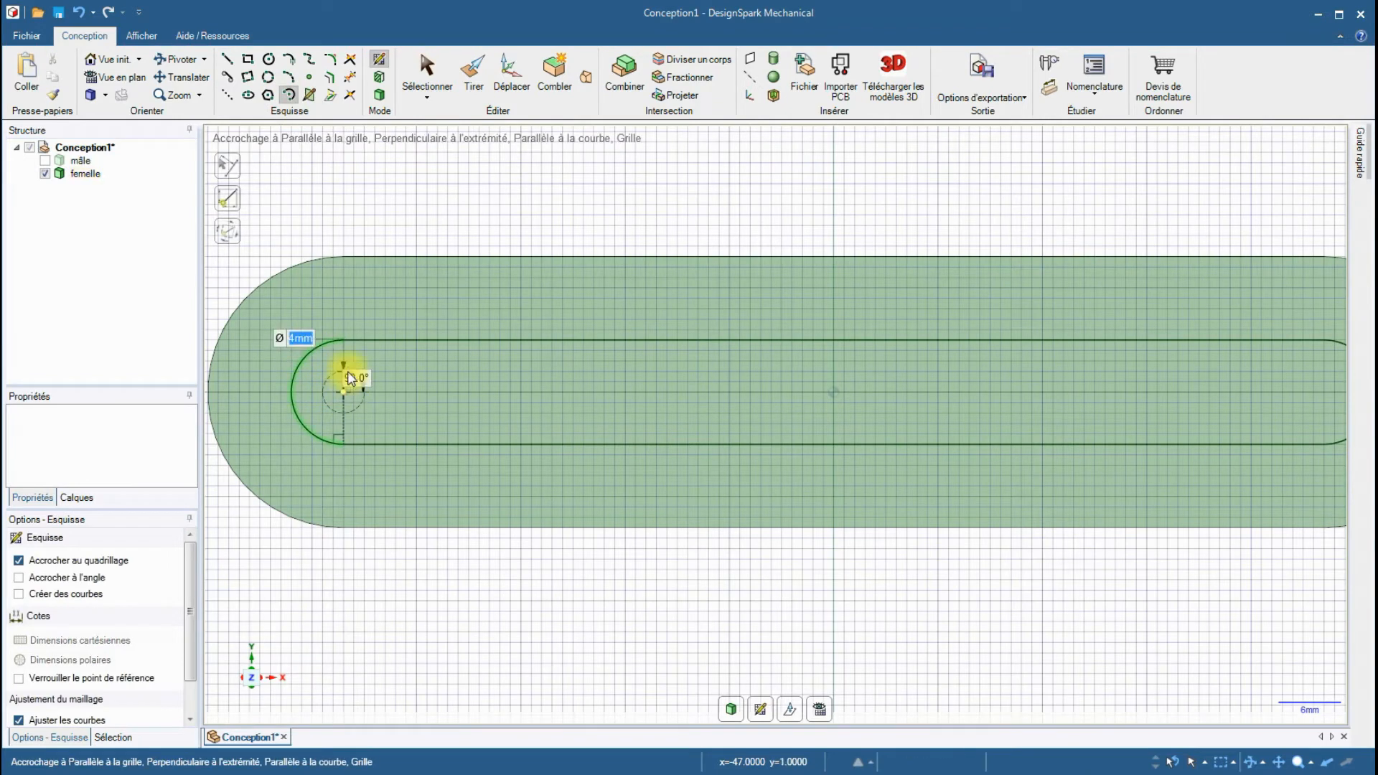
text(7)
key(Return)
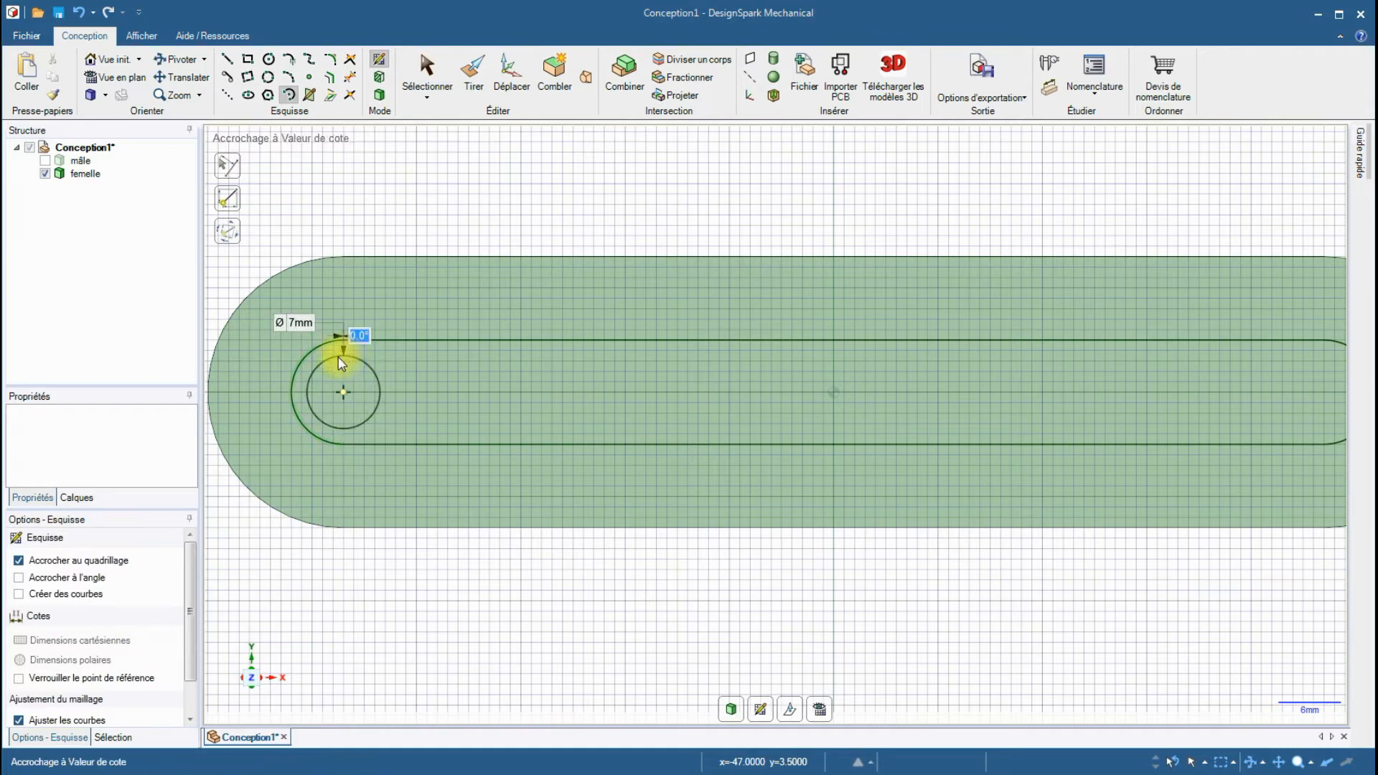
click(340, 429)
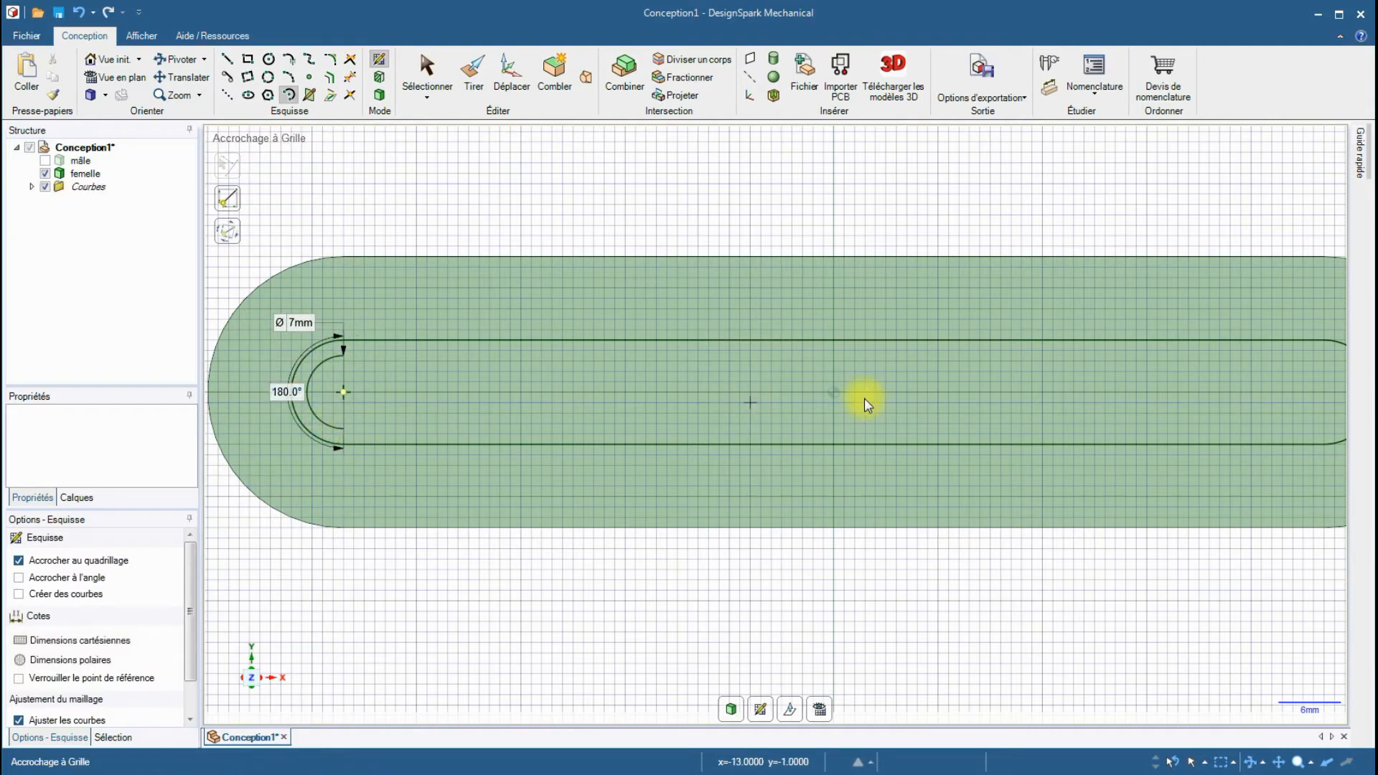
Sketch a matching 180° arc of 7 mm diameter concentric with the boss's right rounded end.
shift+middle_drag(1098, 537, 1036, 534)
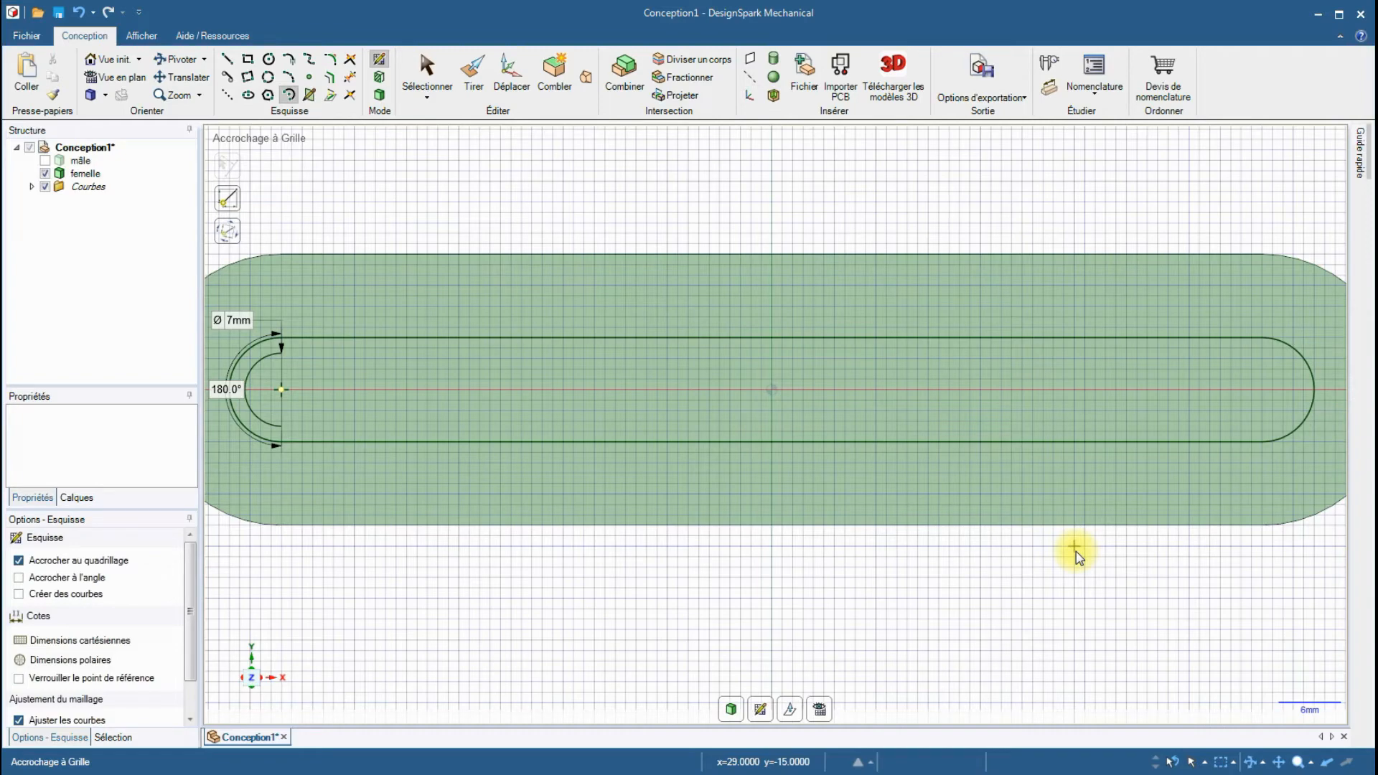
mouse_move(1067, 547)
shift+middle_down()
mouse_move(941, 483)
mouse_move(1065, 506)
mouse_move(1061, 541)
shift+middle_up()
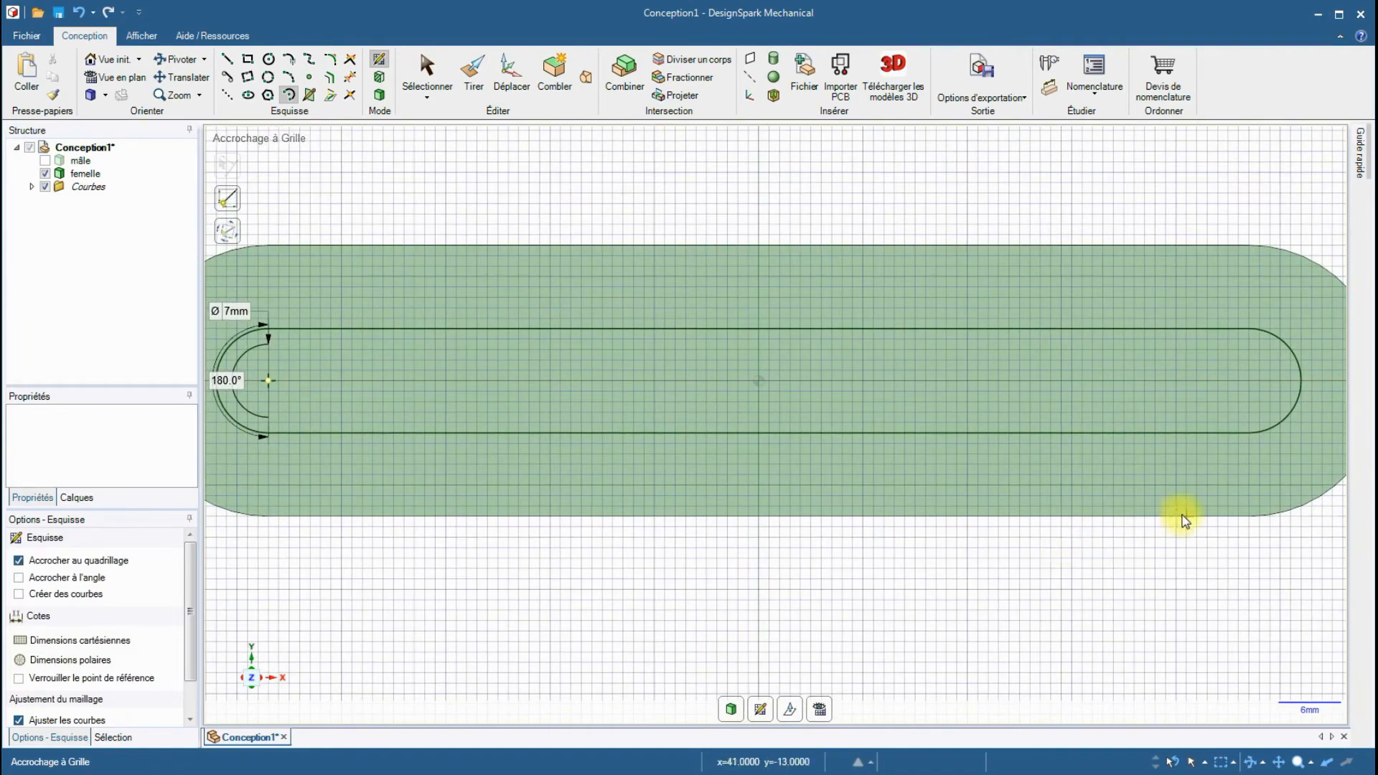
click(1250, 380)
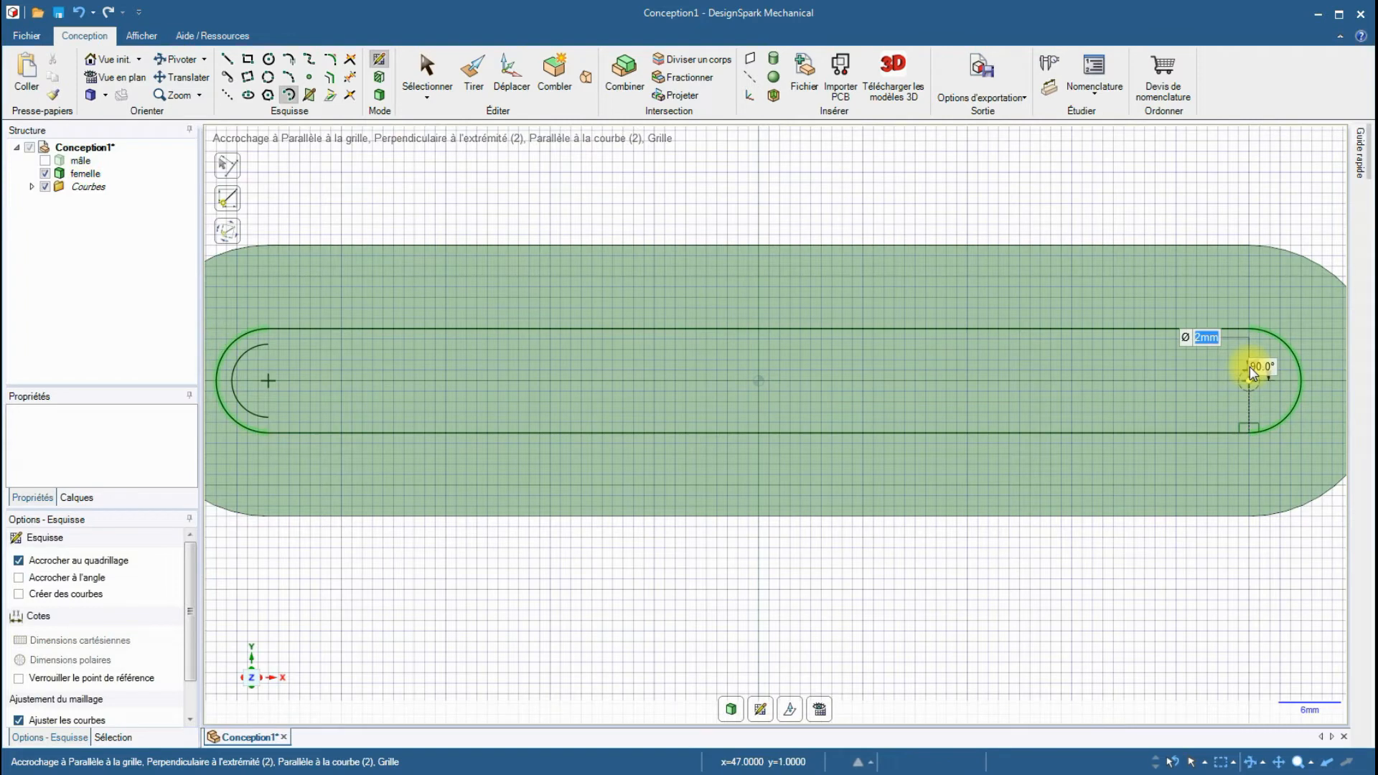
text(7)
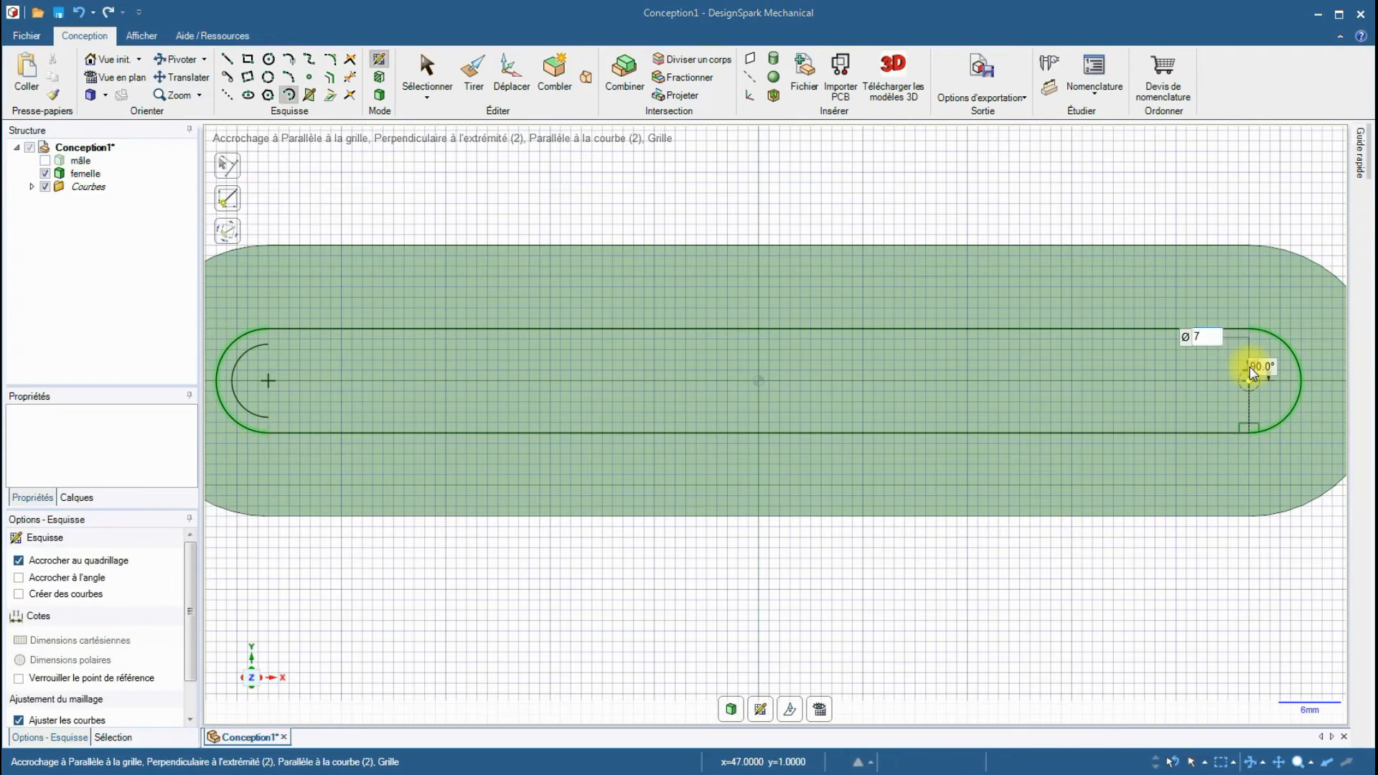
key(Tab)
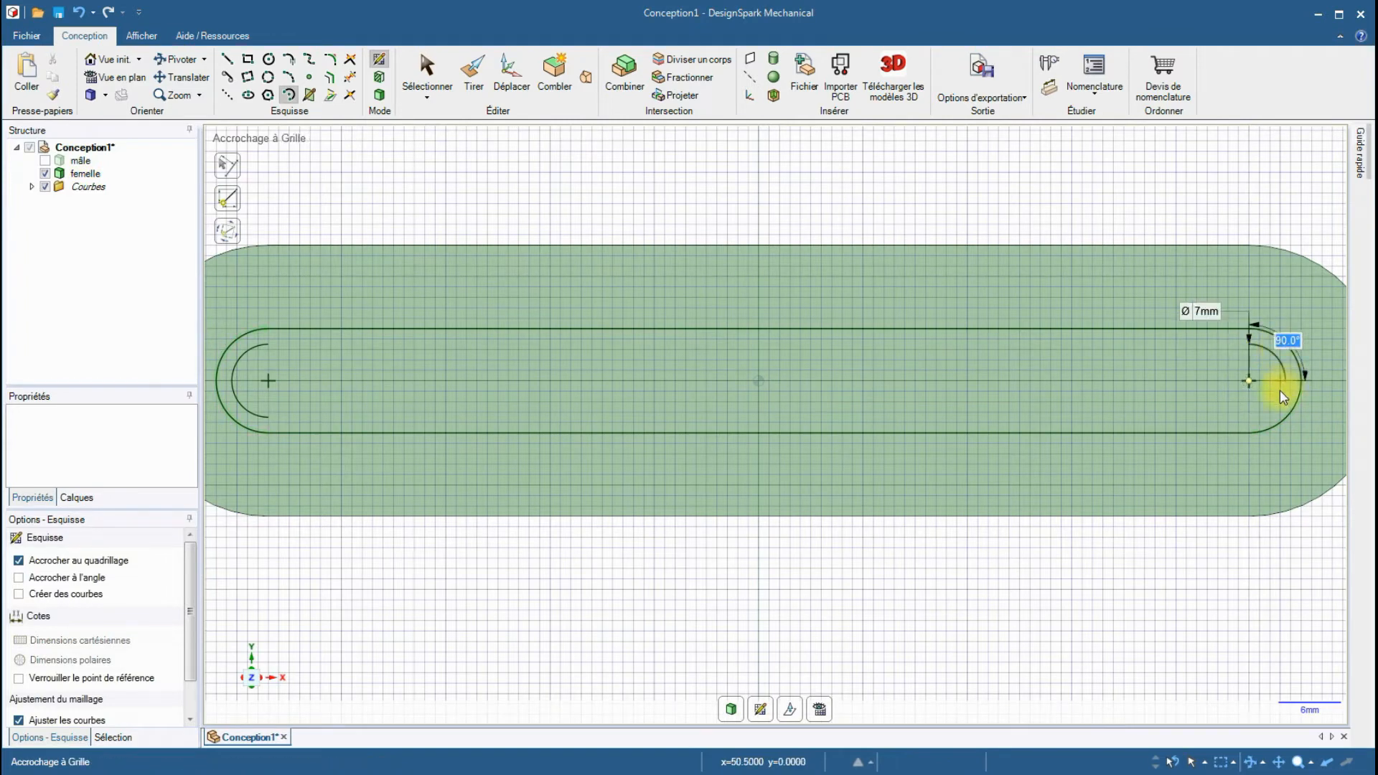
click(1250, 416)
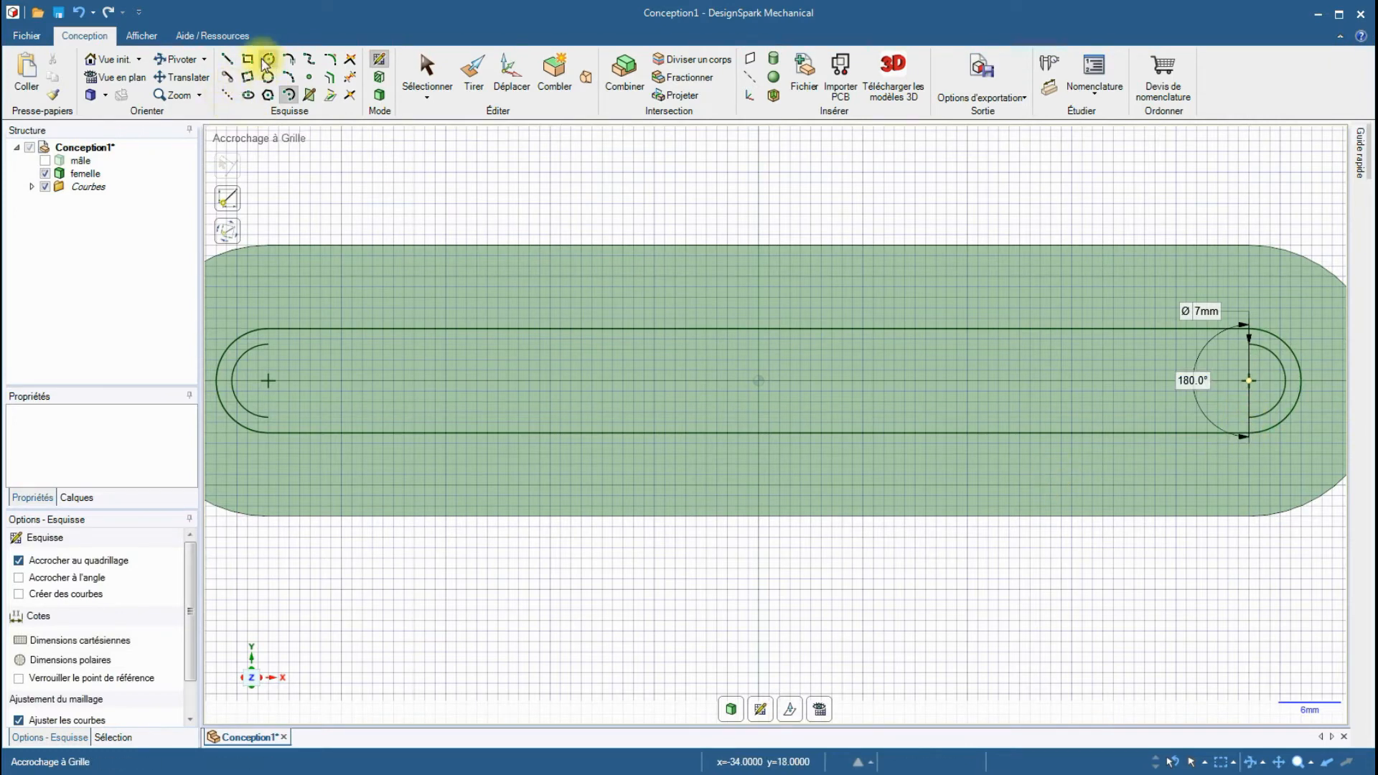
Join the ends of the two arcs with two parallel 94 mm lines to close the inner slot outline.
click(226, 60)
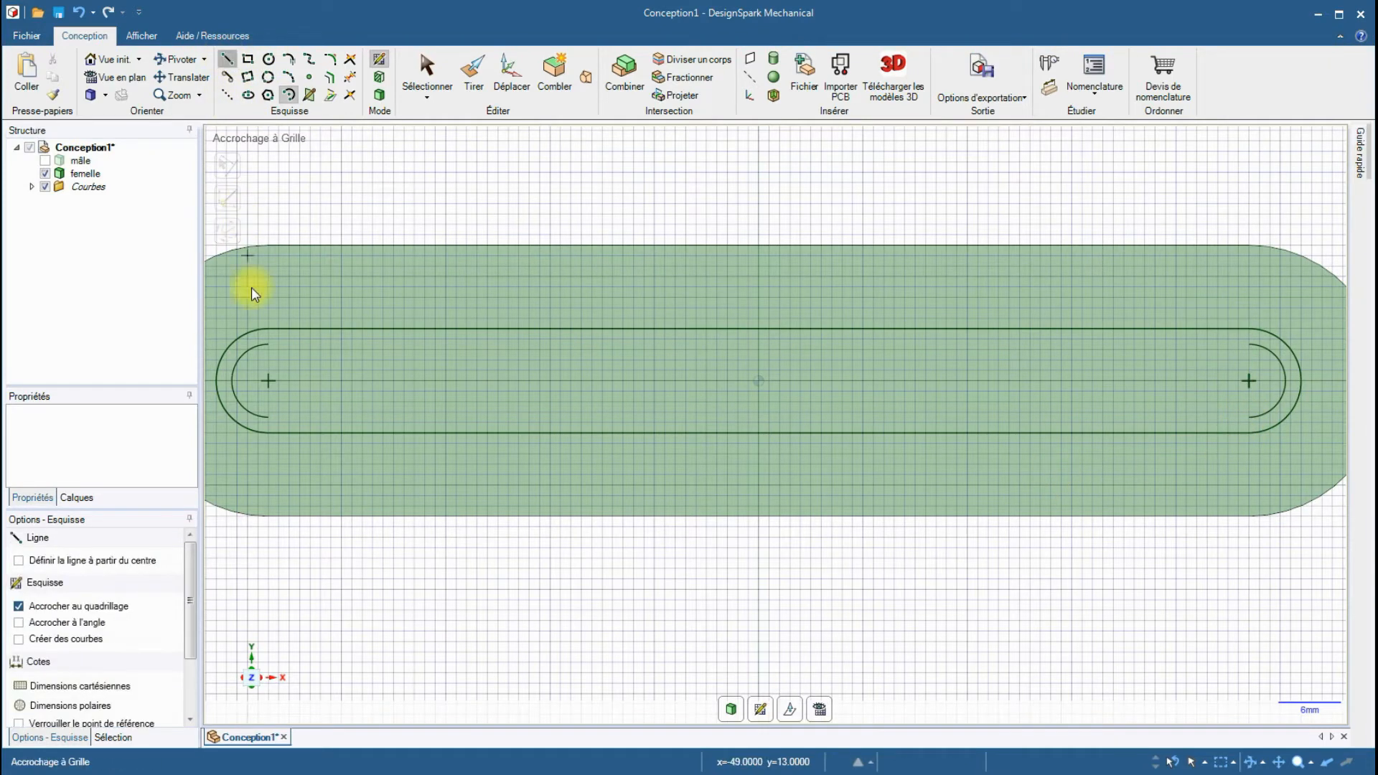
click(268, 344)
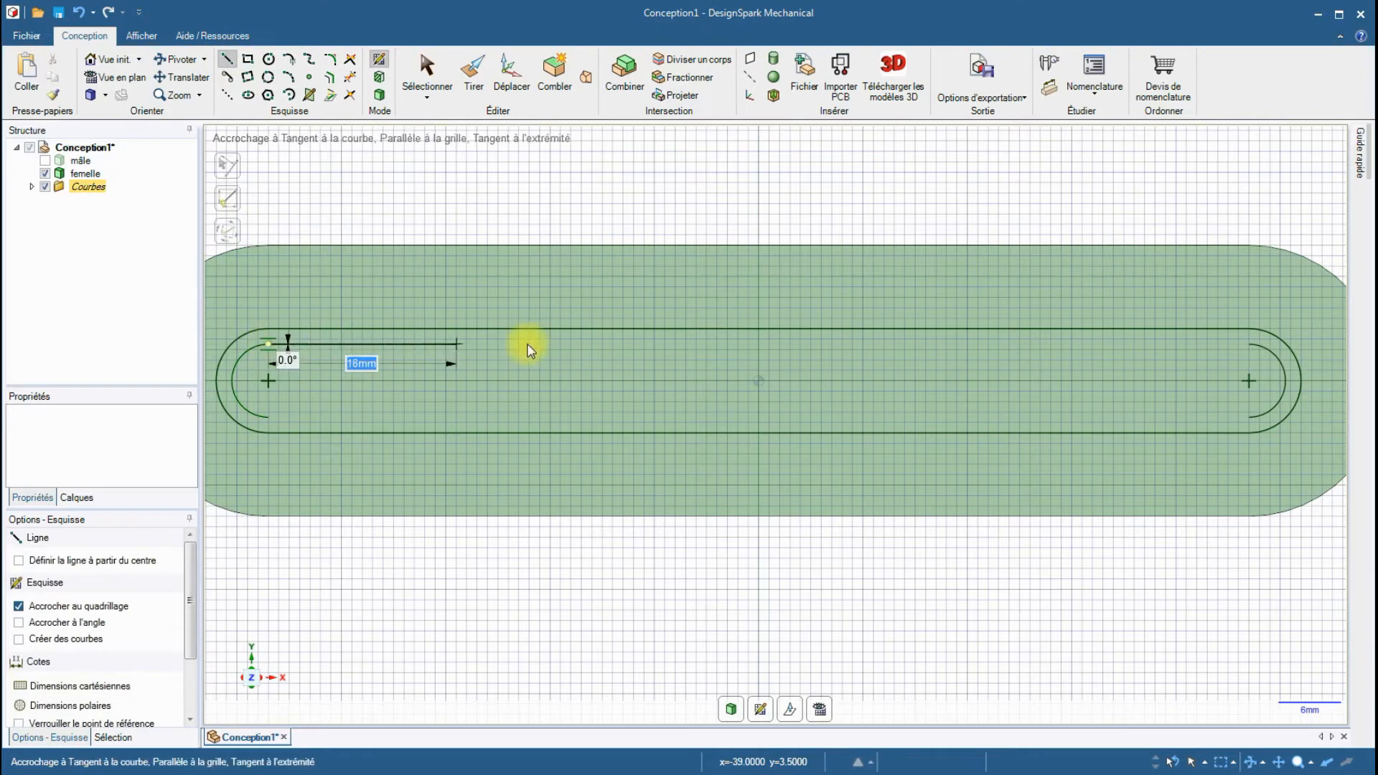
click(1245, 343)
click(272, 417)
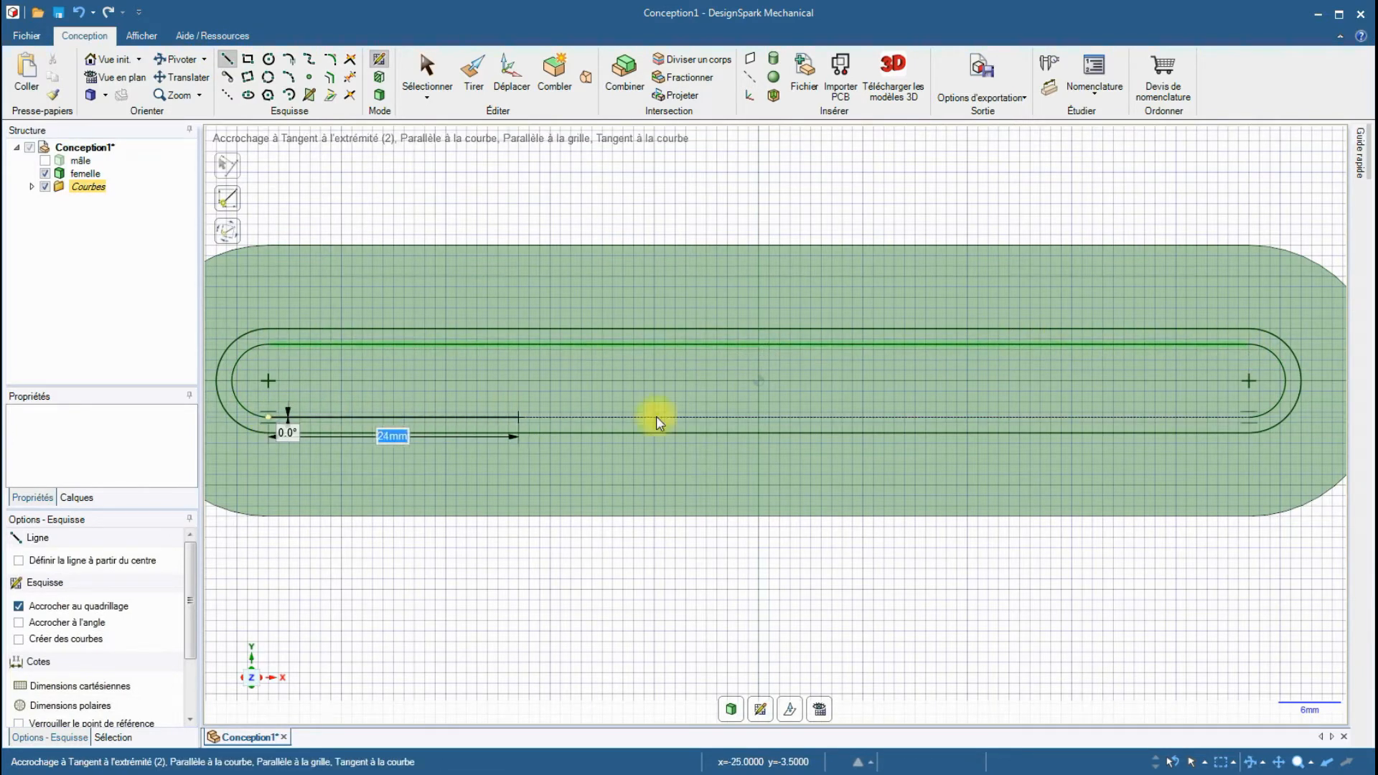
click(1244, 418)
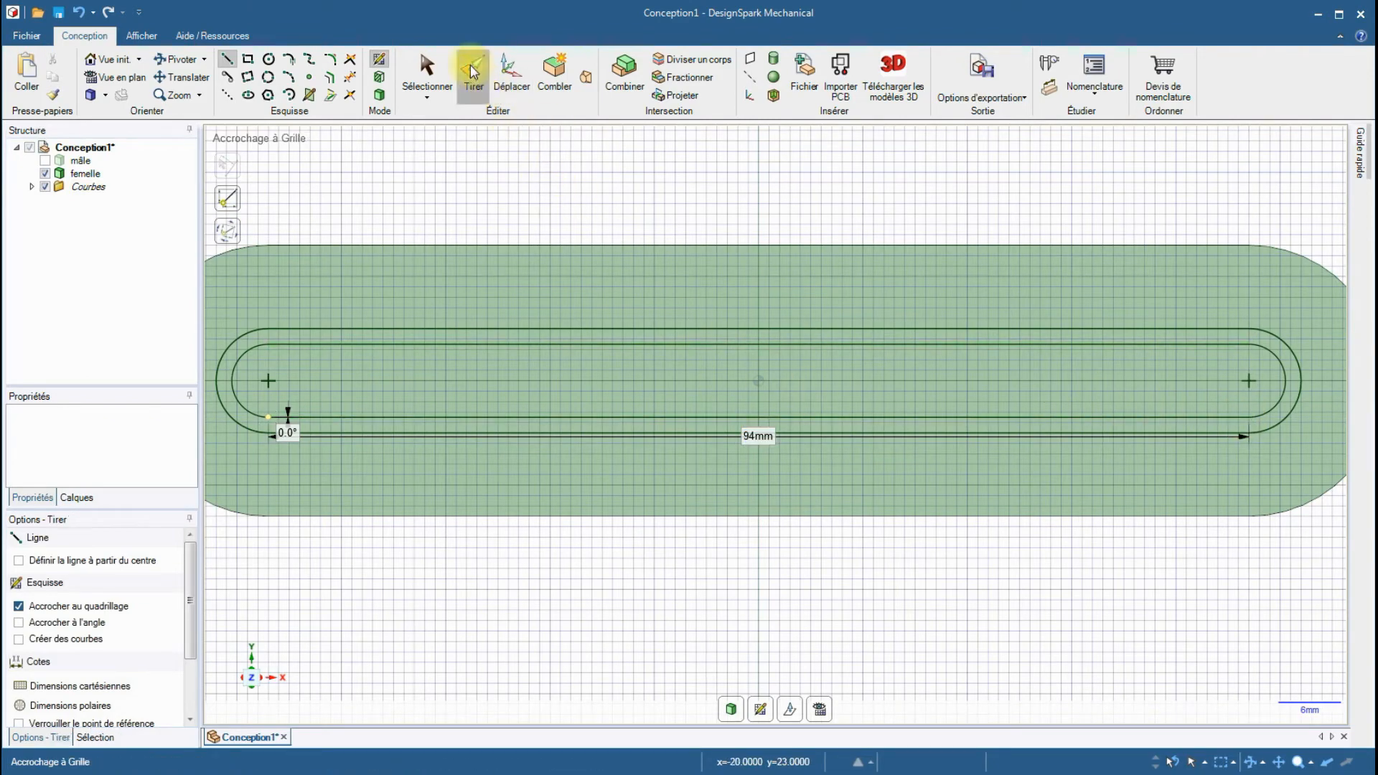
Pull the inner slot face down through the boss and plate to cut a through opening, and inspect it from several sides.
click(471, 66)
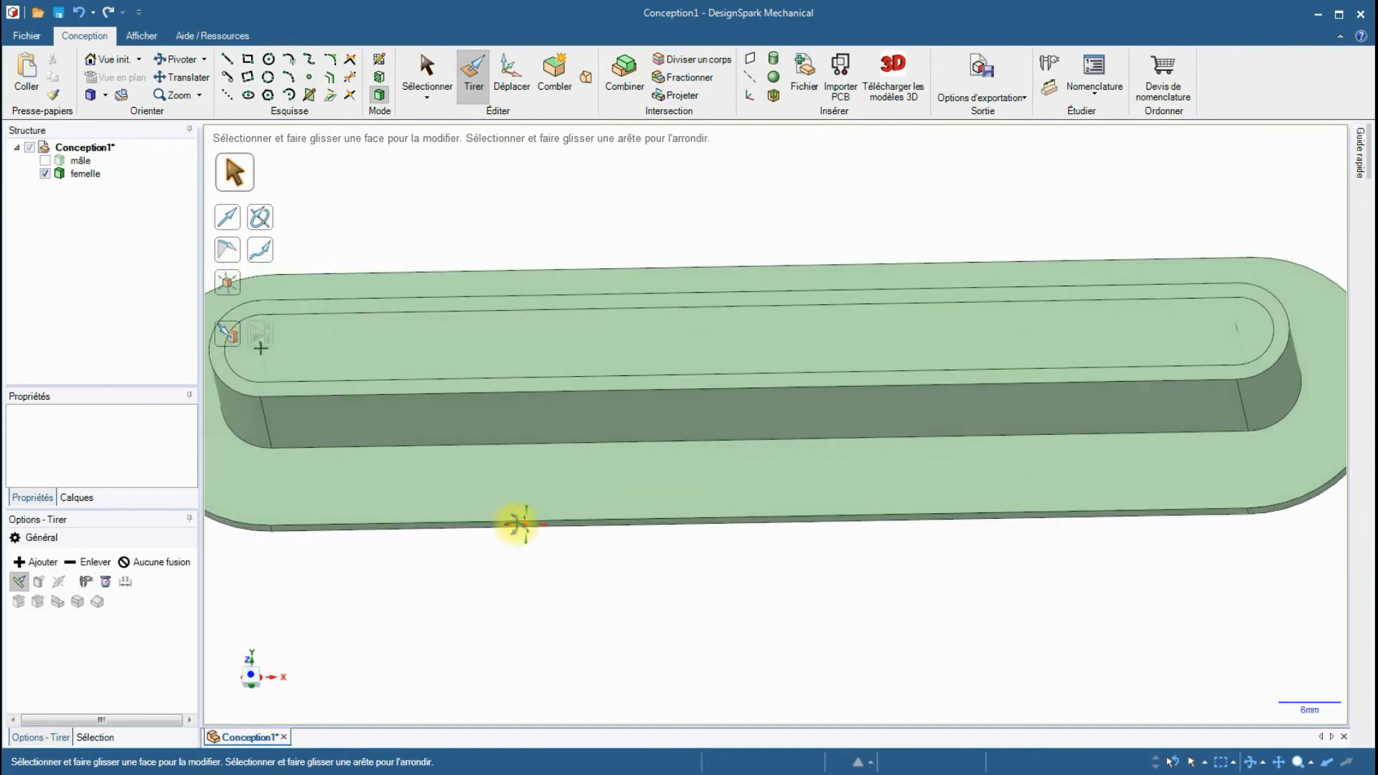
click(593, 333)
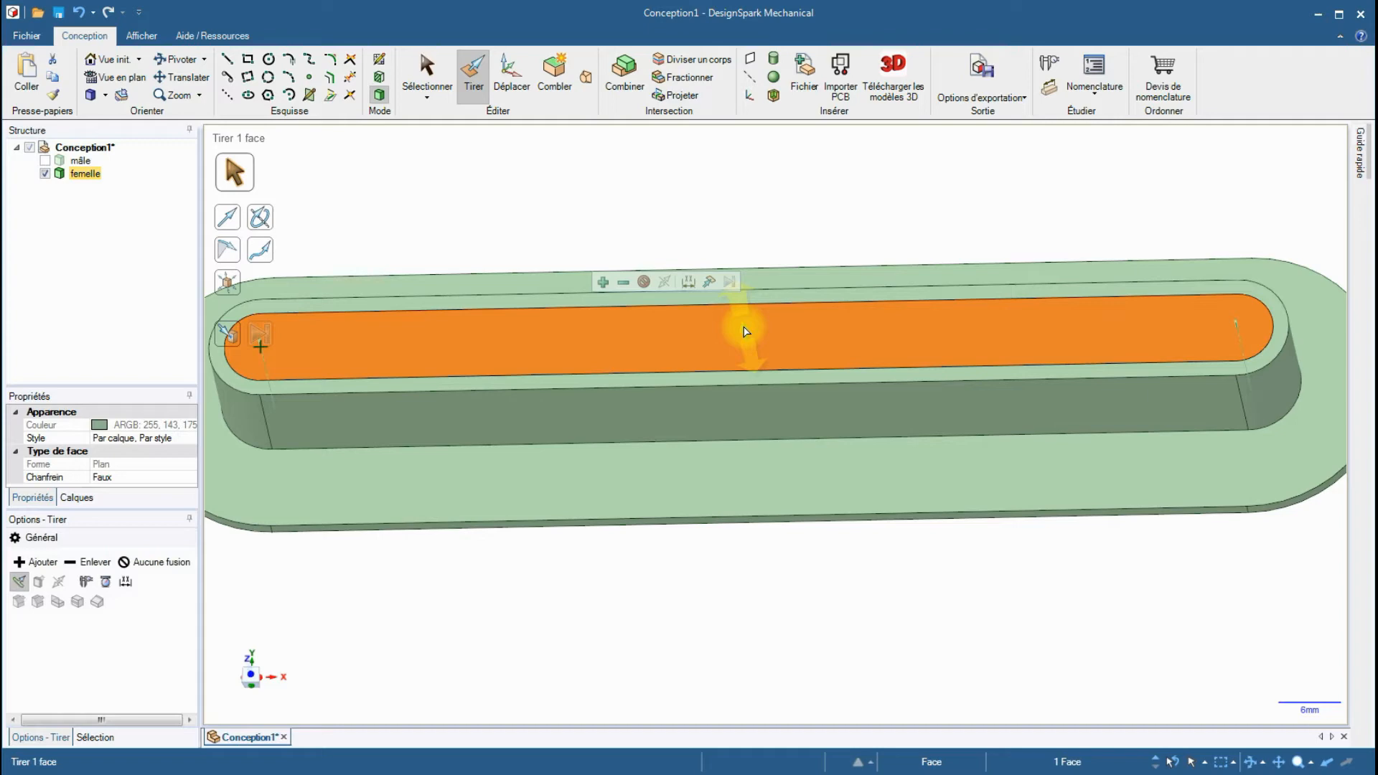
drag(746, 331, 739, 517)
middle_drag(801, 192, 772, 230)
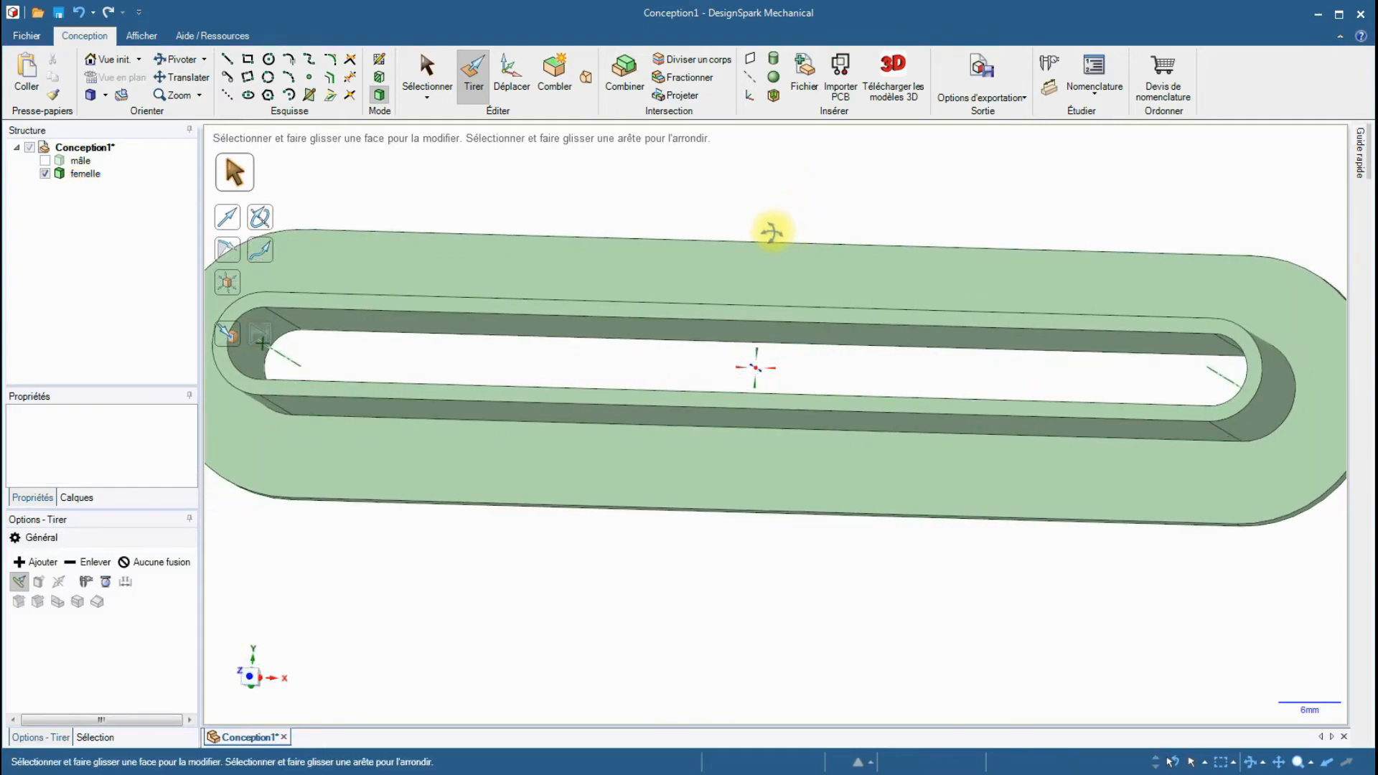
click(251, 689)
click(247, 670)
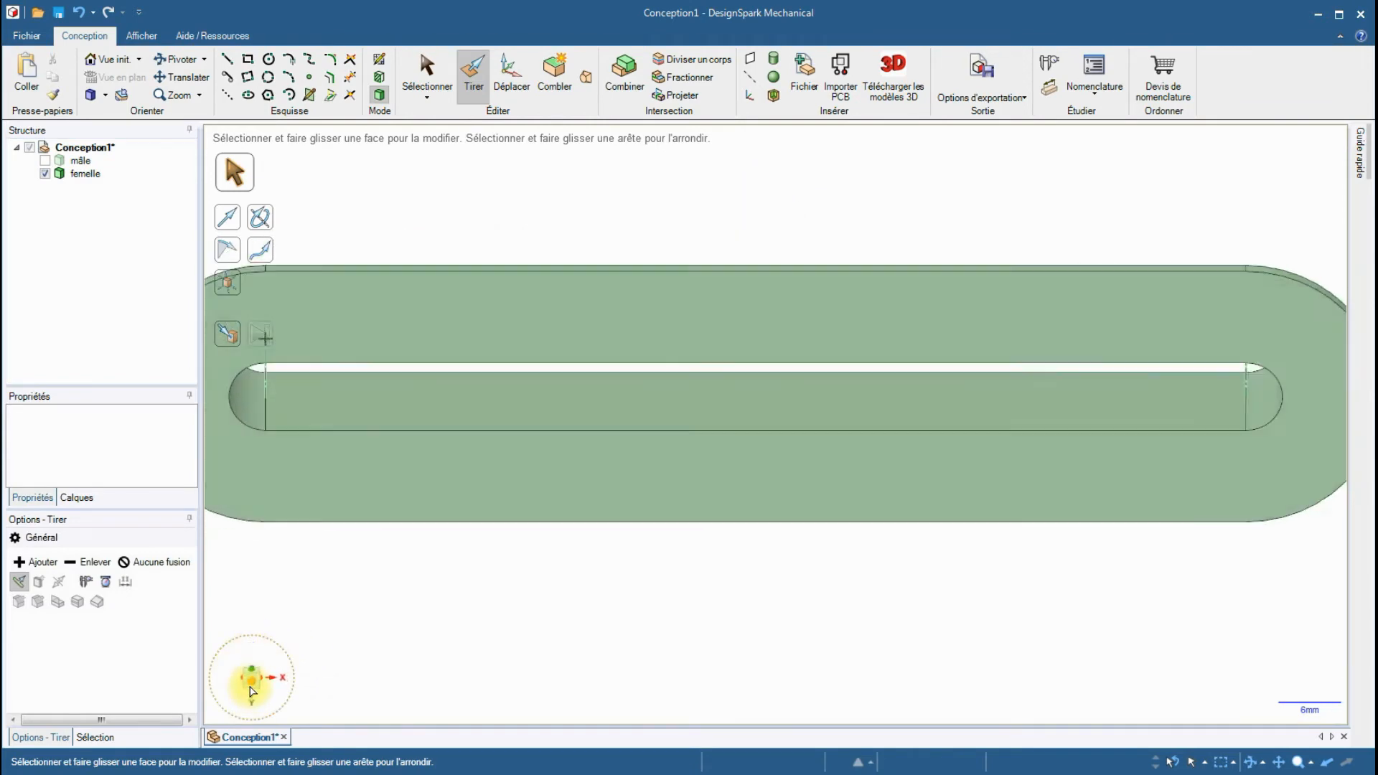
Sketch a 2 mm by 7 mm rectangle across the middle of the slot, on the plate's outer face.
click(602, 427)
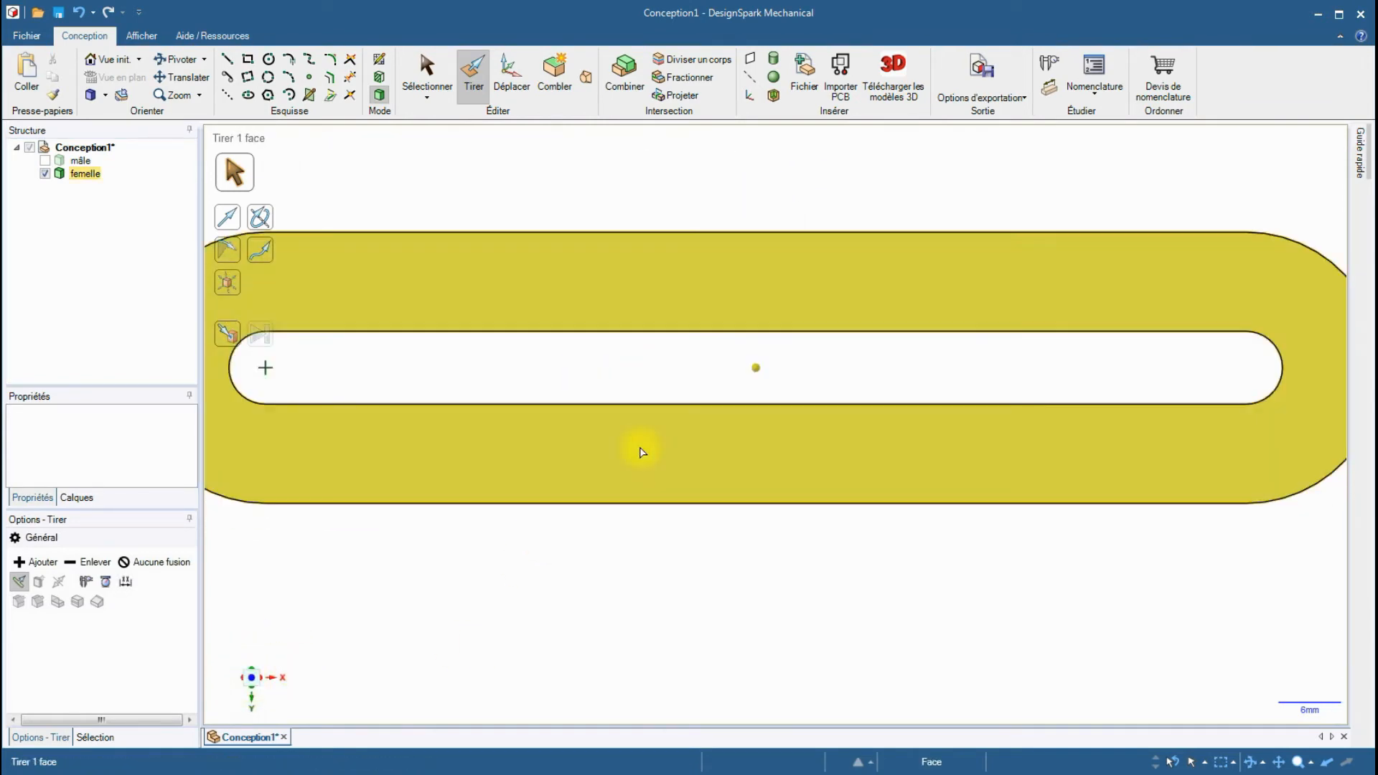
scroll(660, 366, up, 3)
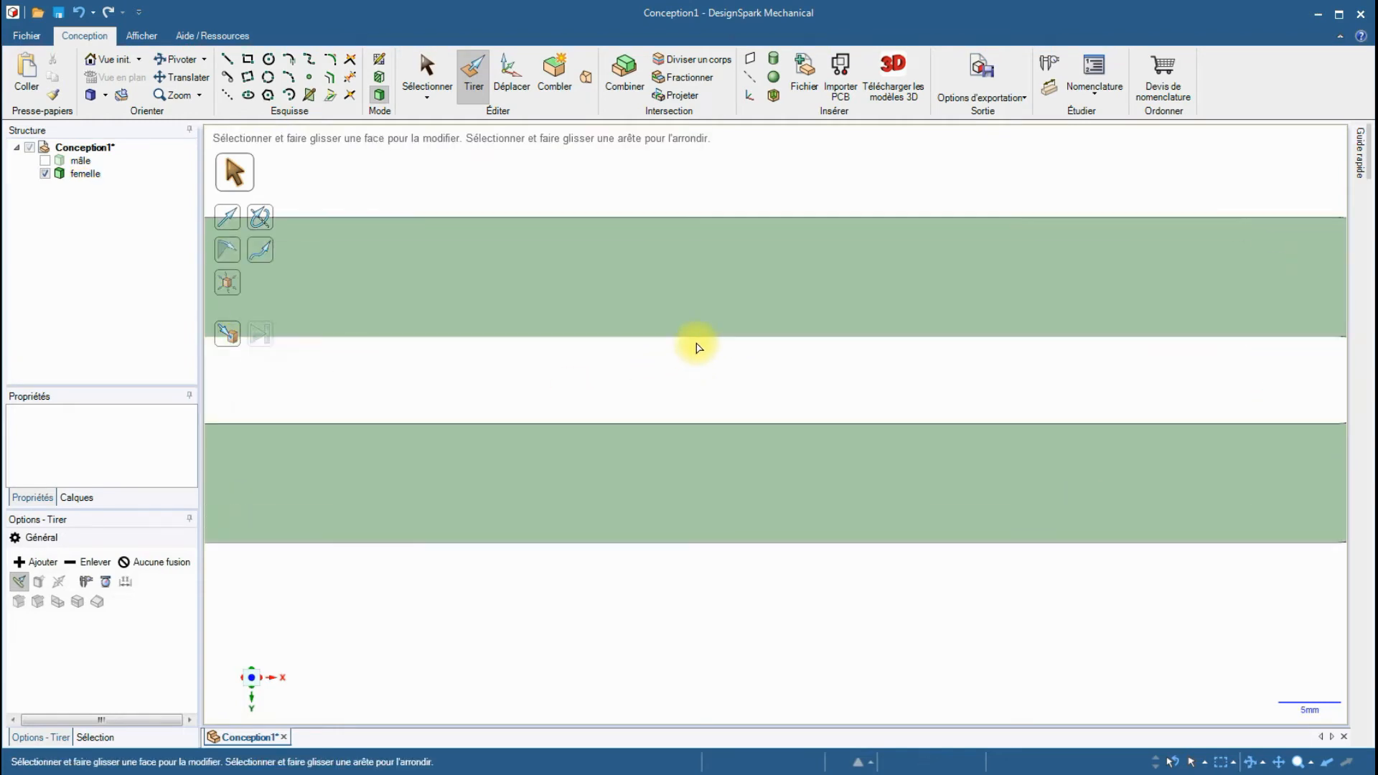
click(703, 310)
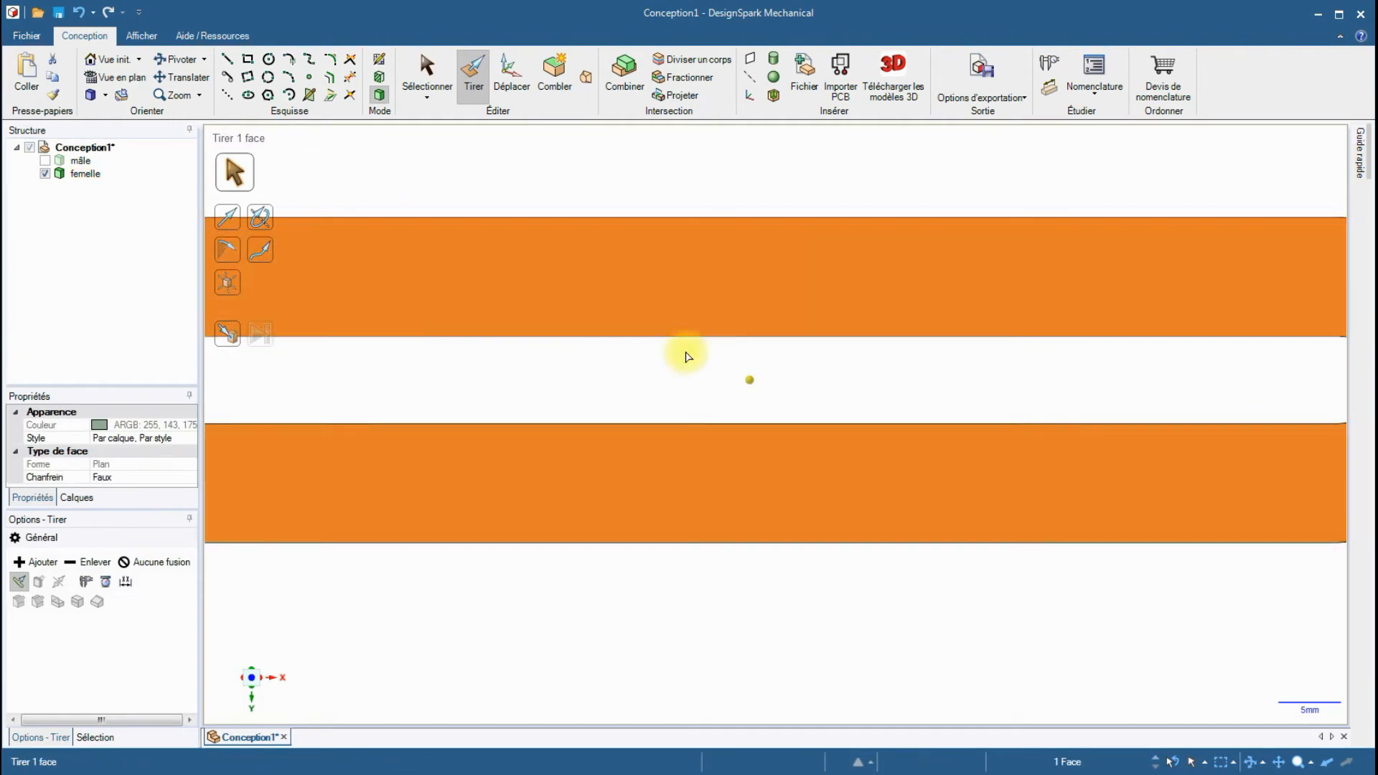
click(447, 66)
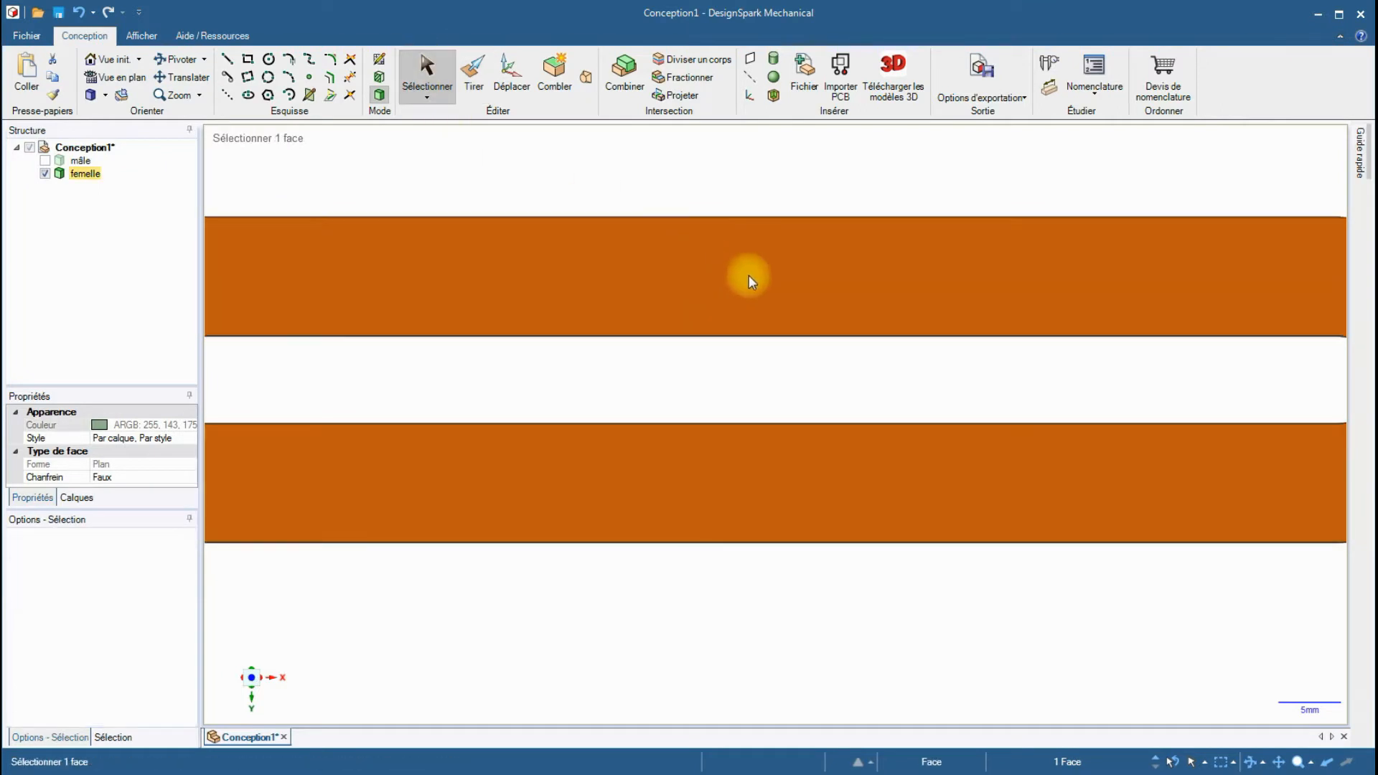
click(247, 59)
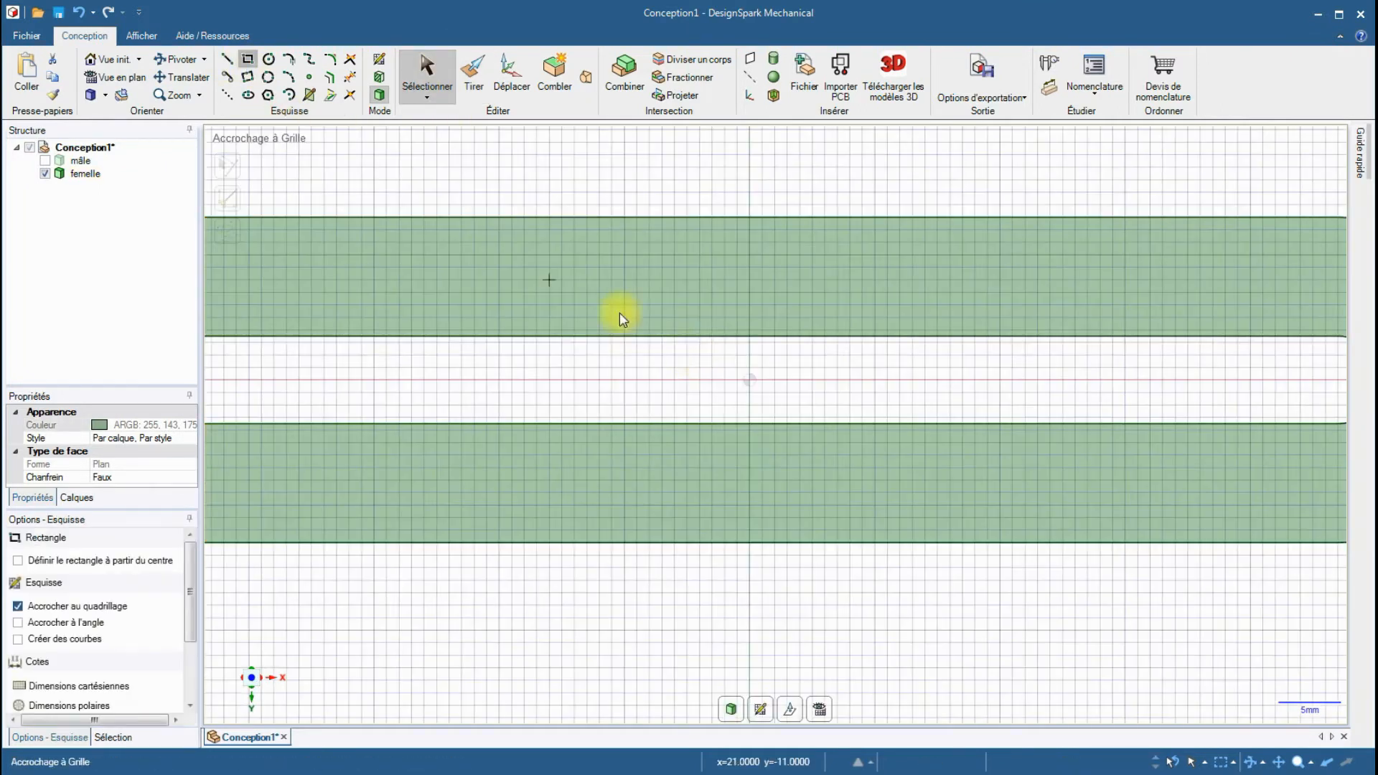
click(738, 342)
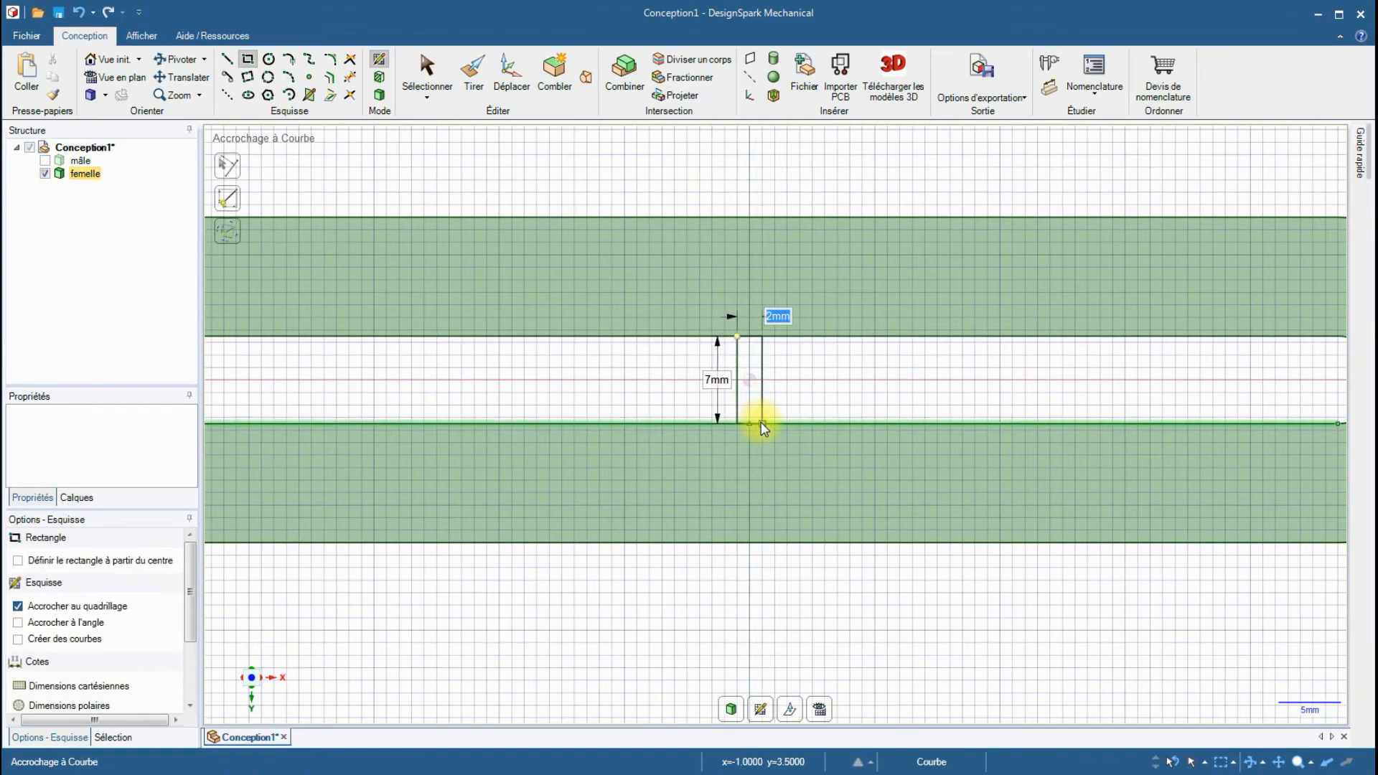
key(Tab)
Sketch two more 2 mm by 7 mm rectangles across the slot, about 30 mm either side of the central one.
scroll(751, 447, down, 2)
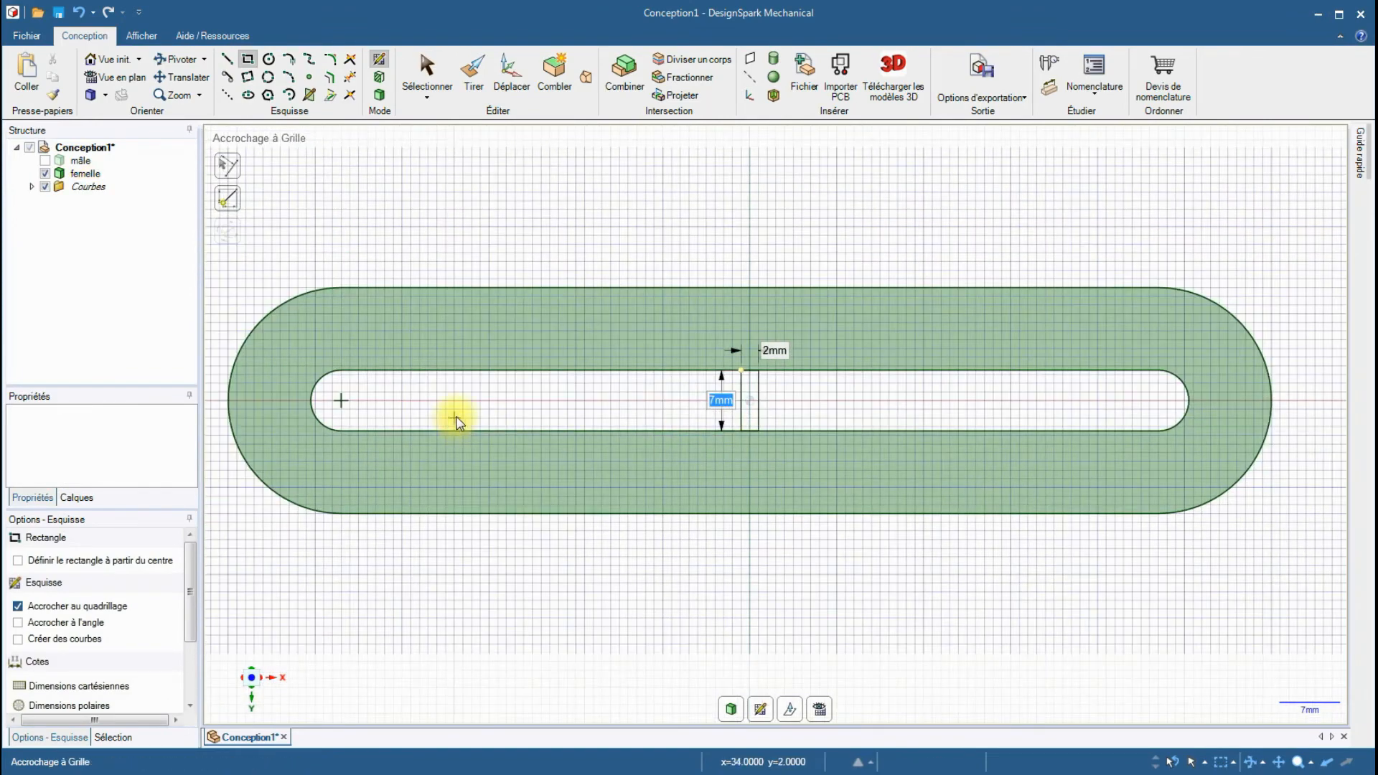
scroll(488, 375, up, 3)
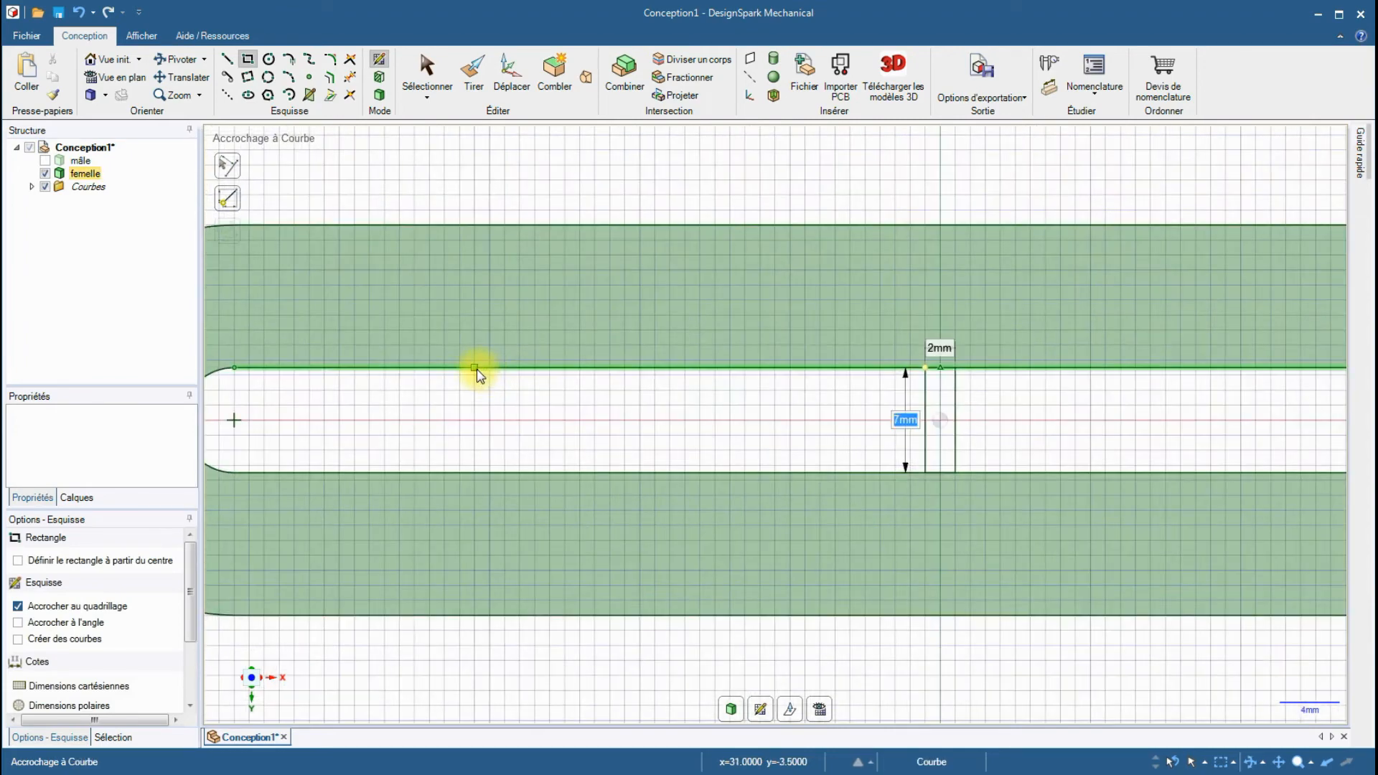
key(Tab)
scroll(521, 427, down, 2)
scroll(518, 423, down, 1)
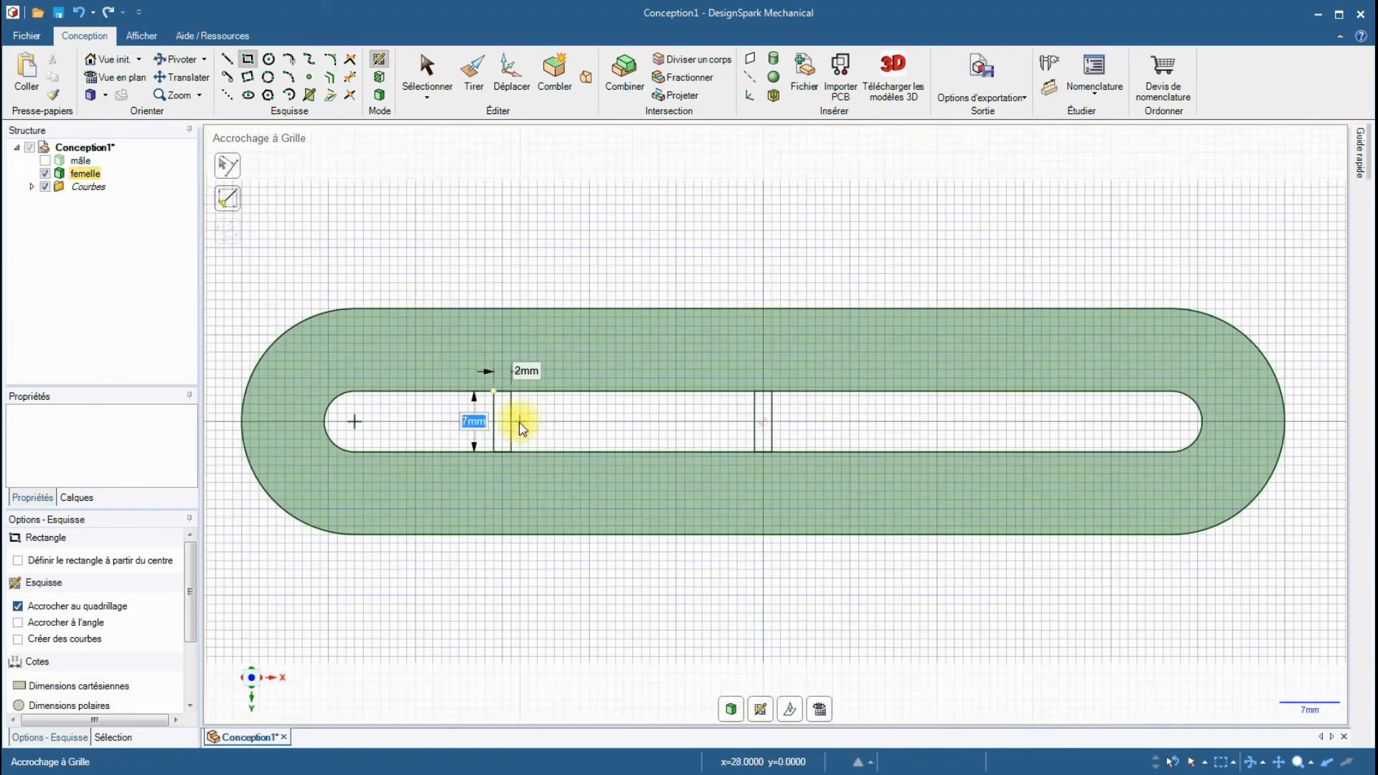
click(1015, 392)
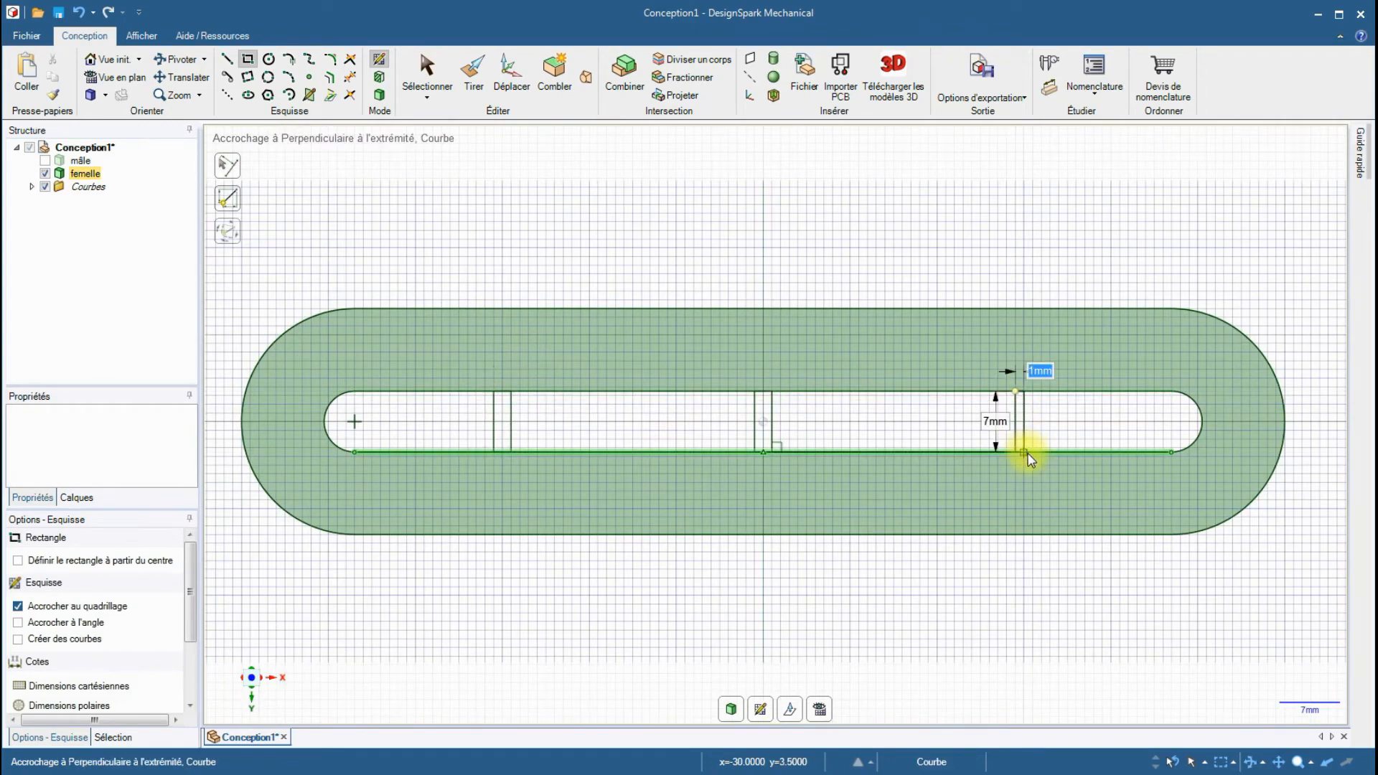
key(Tab)
scroll(797, 459, down, 2)
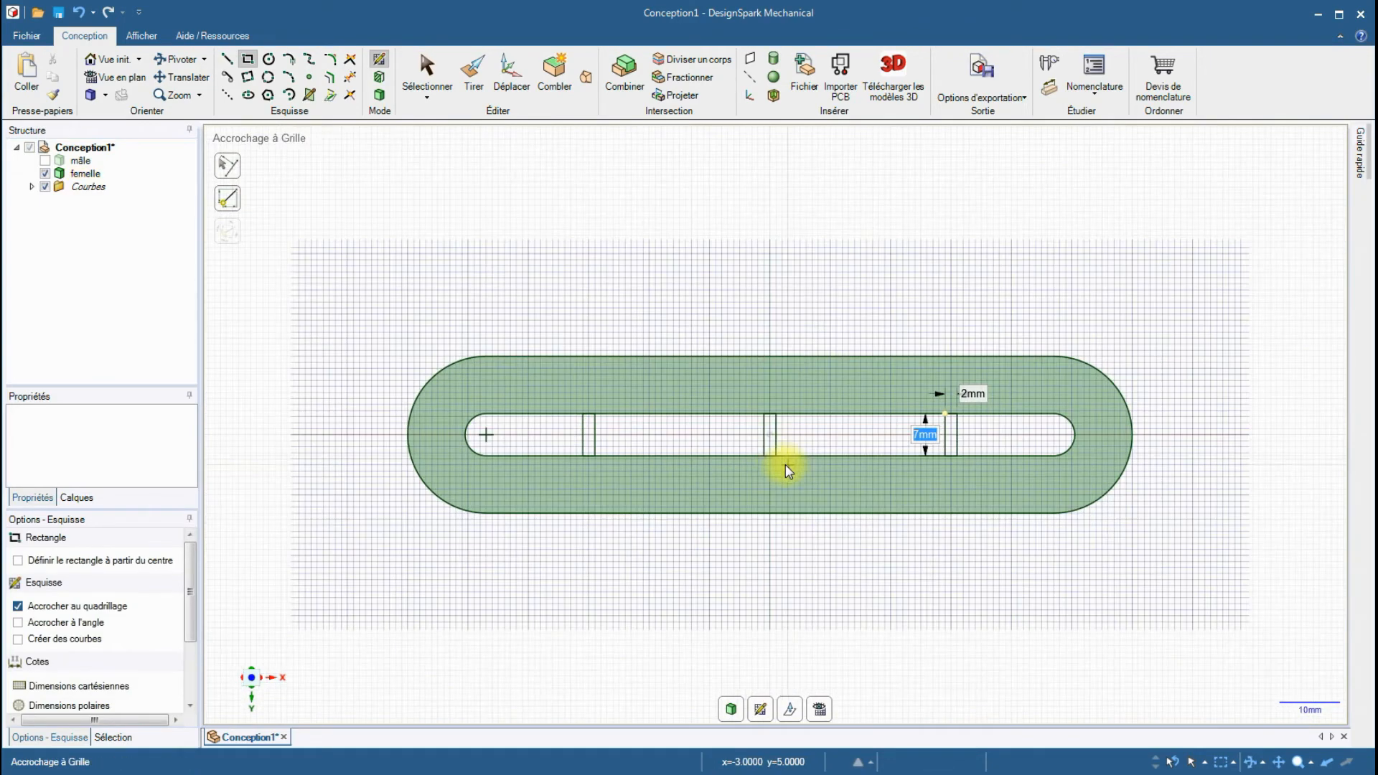
Pull the three small rectangular faces 10 mm into the slot to form cross ribs joined to the femelle body.
click(475, 74)
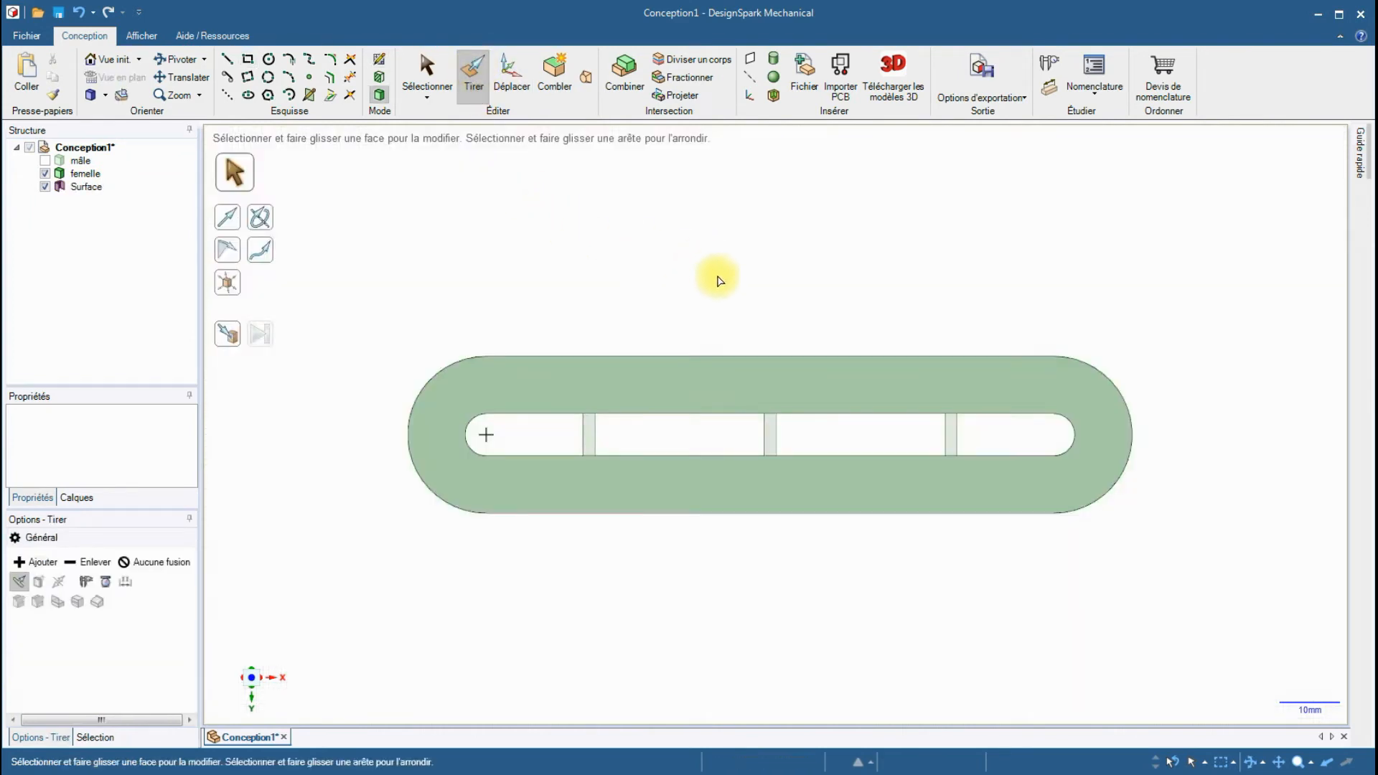
middle_drag(823, 430, 714, 468)
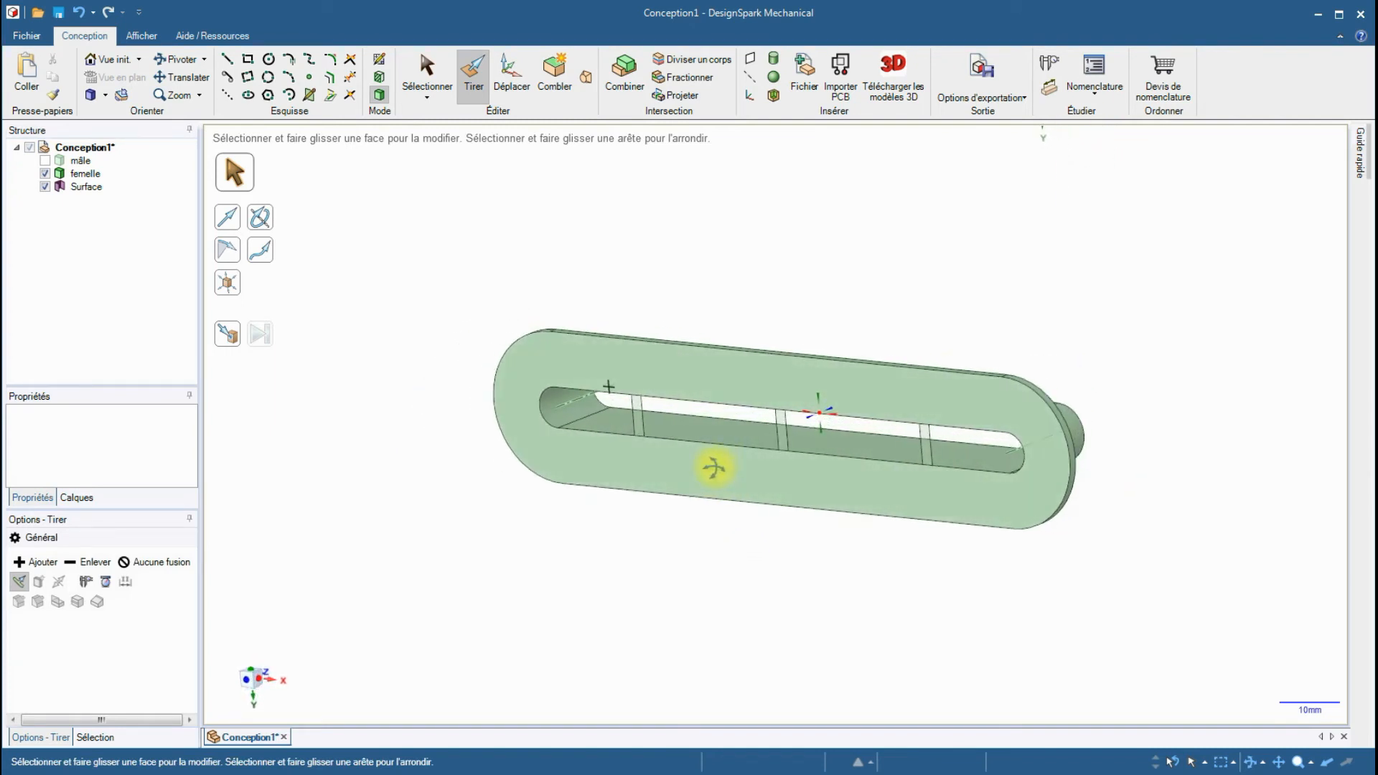
scroll(654, 422, up, 2)
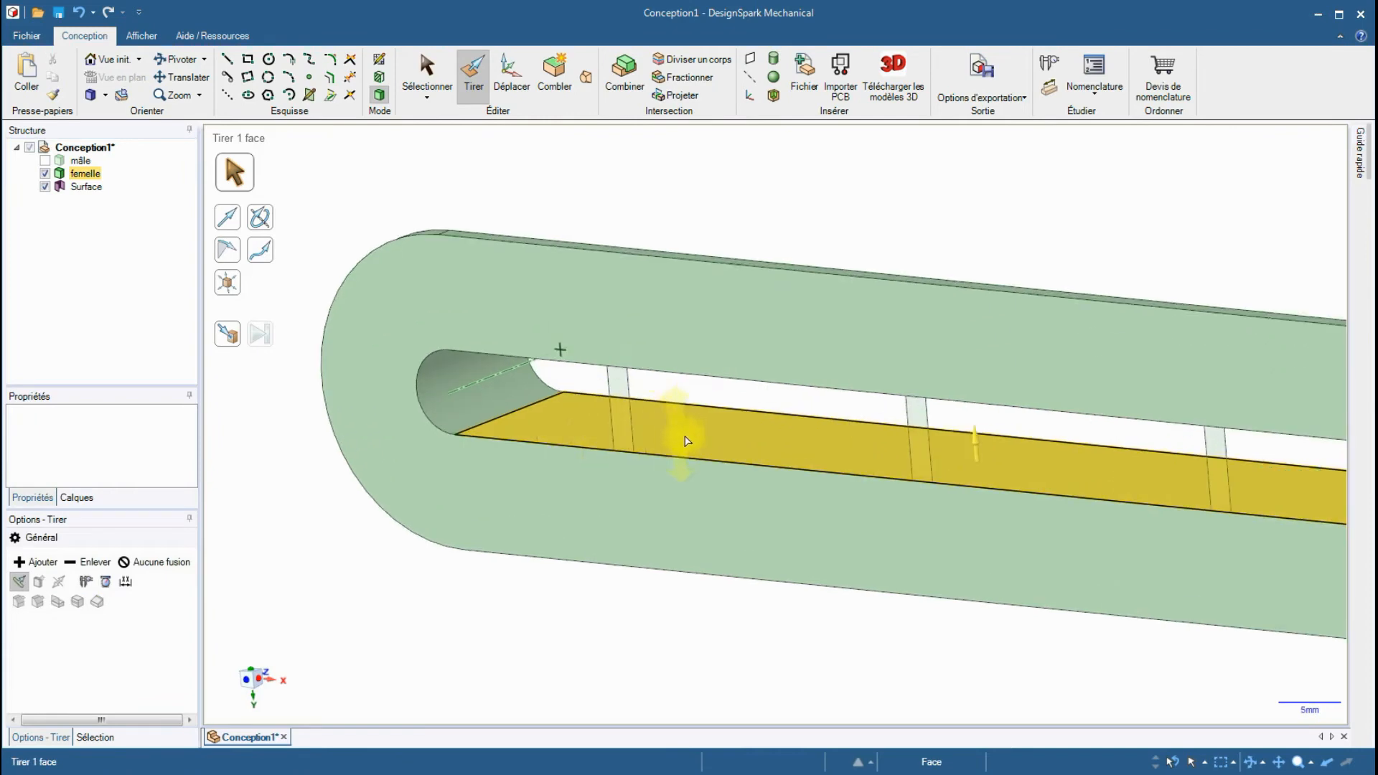
scroll(685, 416, down, 2)
scroll(1083, 532, up, 1)
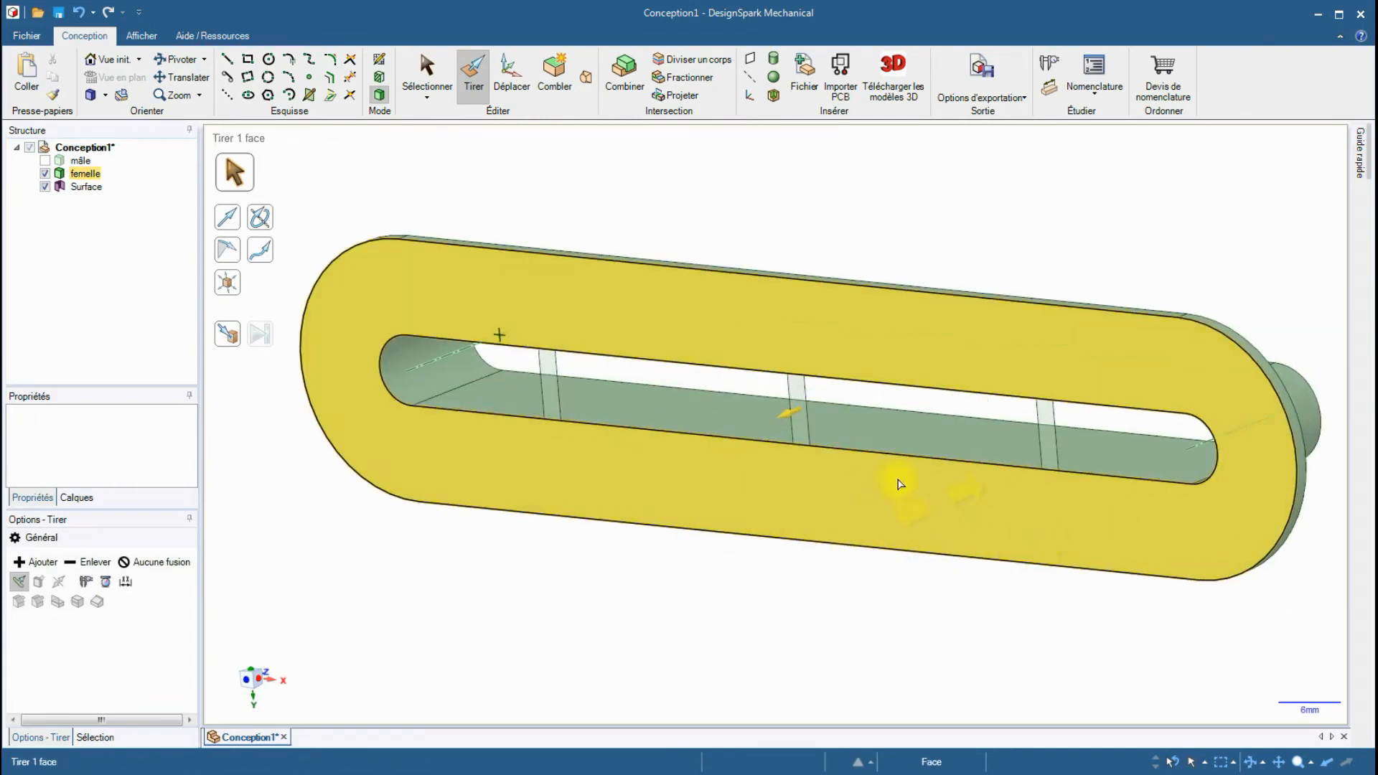
click(548, 384)
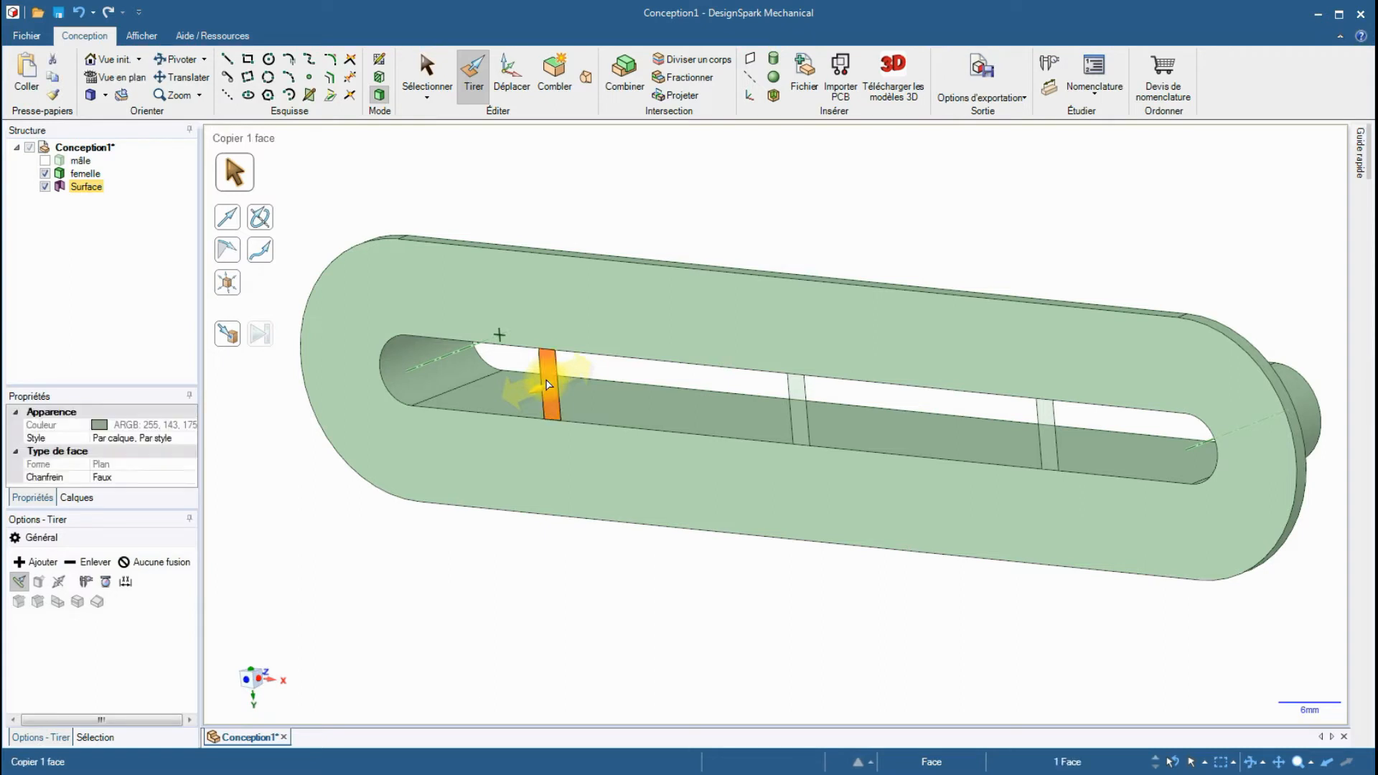
ctrl+click(800, 404)
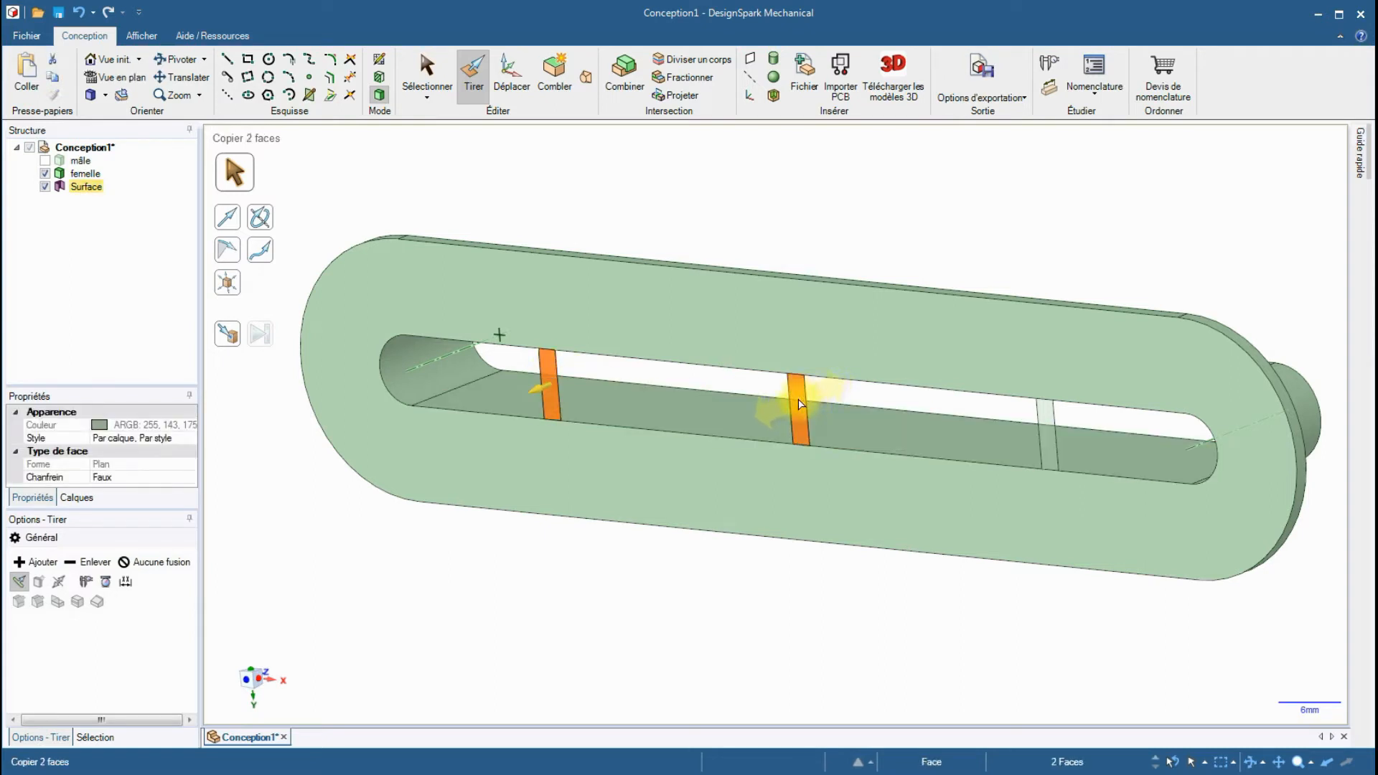
ctrl+click(1045, 423)
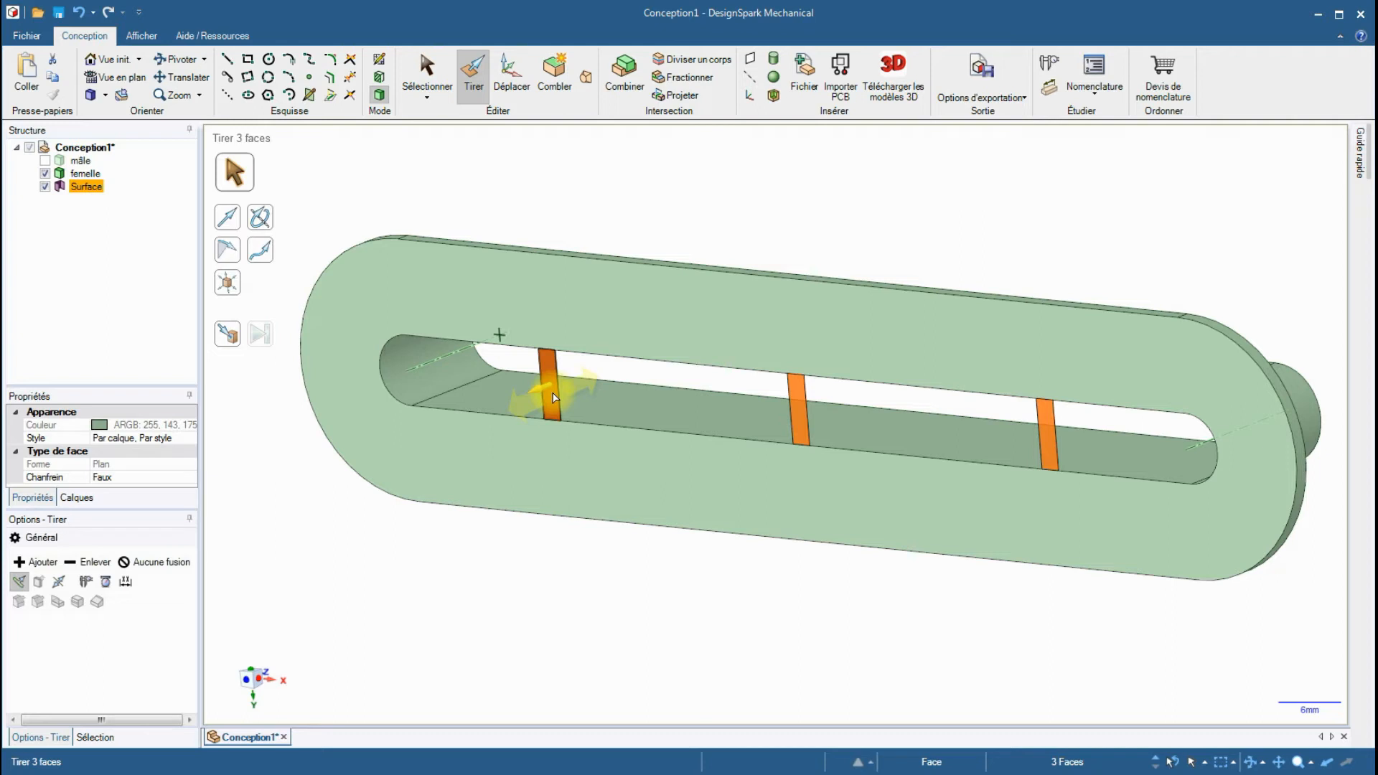
key(space)
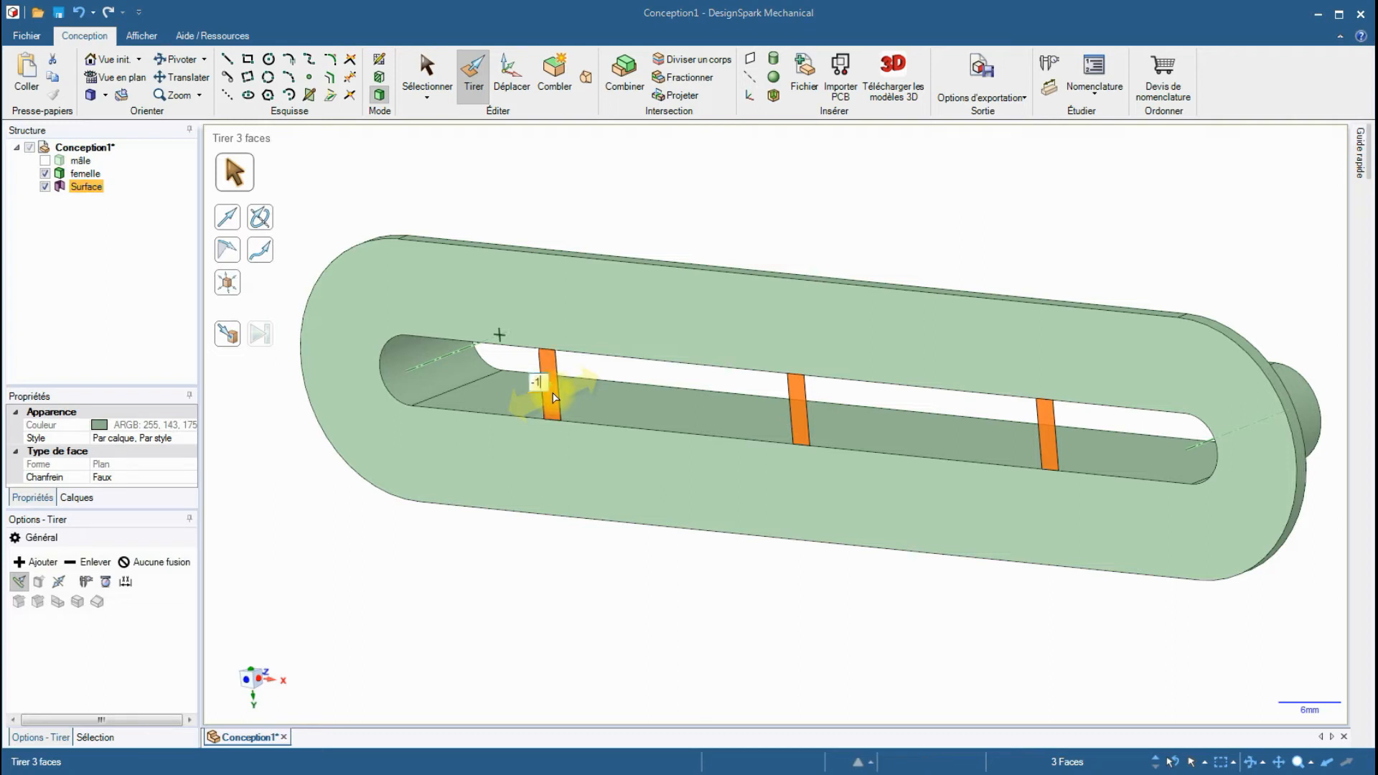
key(Return)
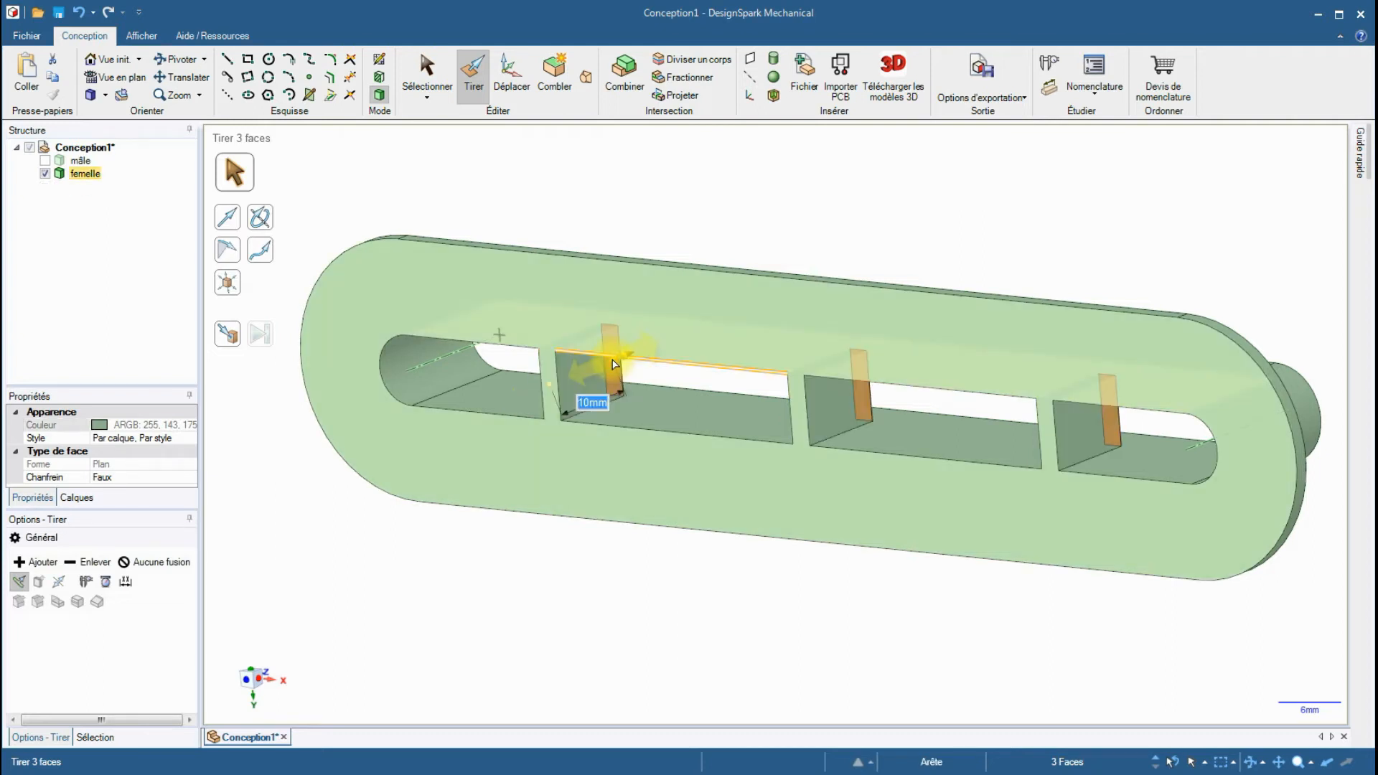
View the ribs from the boss side and measure the slot's inner straight edge at its rounded end.
click(747, 206)
middle_drag(747, 196, 570, 251)
click(1034, 321)
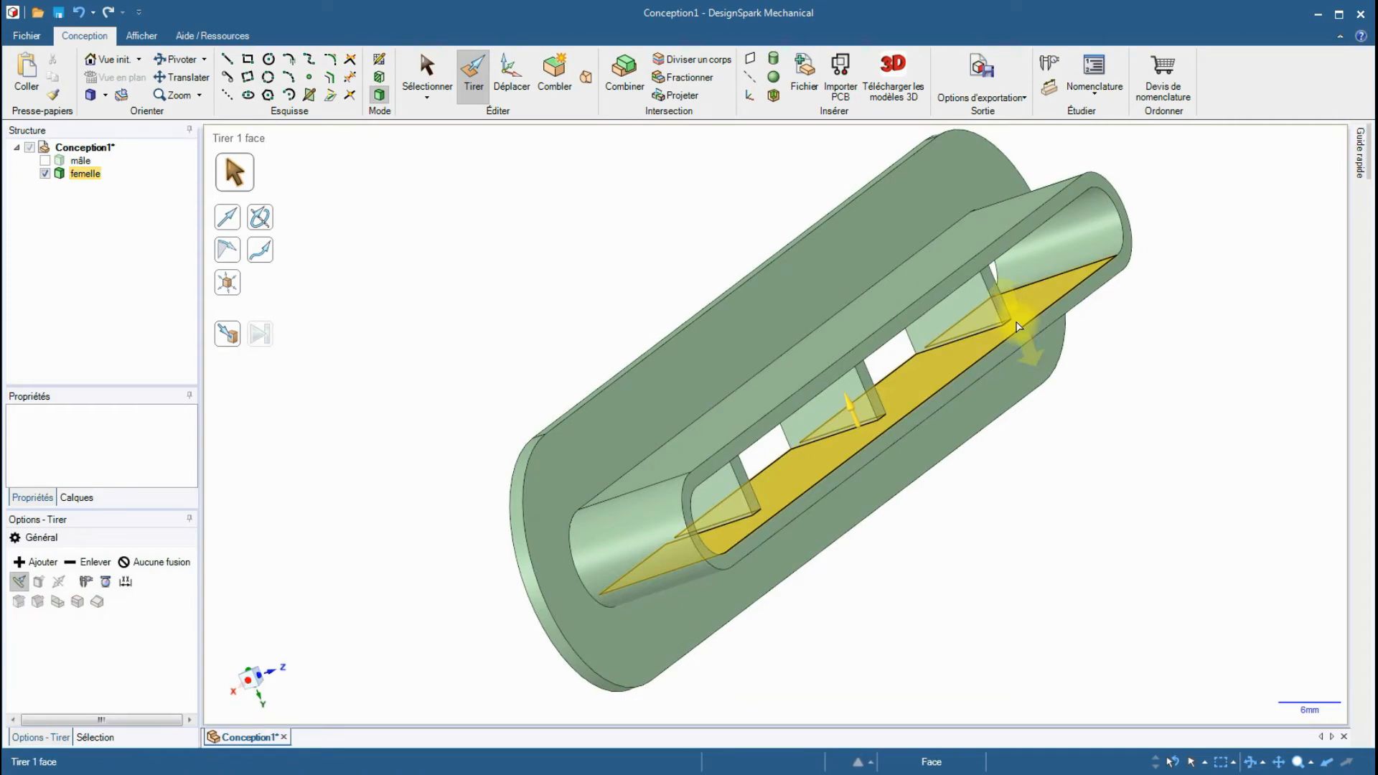
click(1076, 363)
middle_drag(1076, 363, 1111, 380)
click(1102, 281)
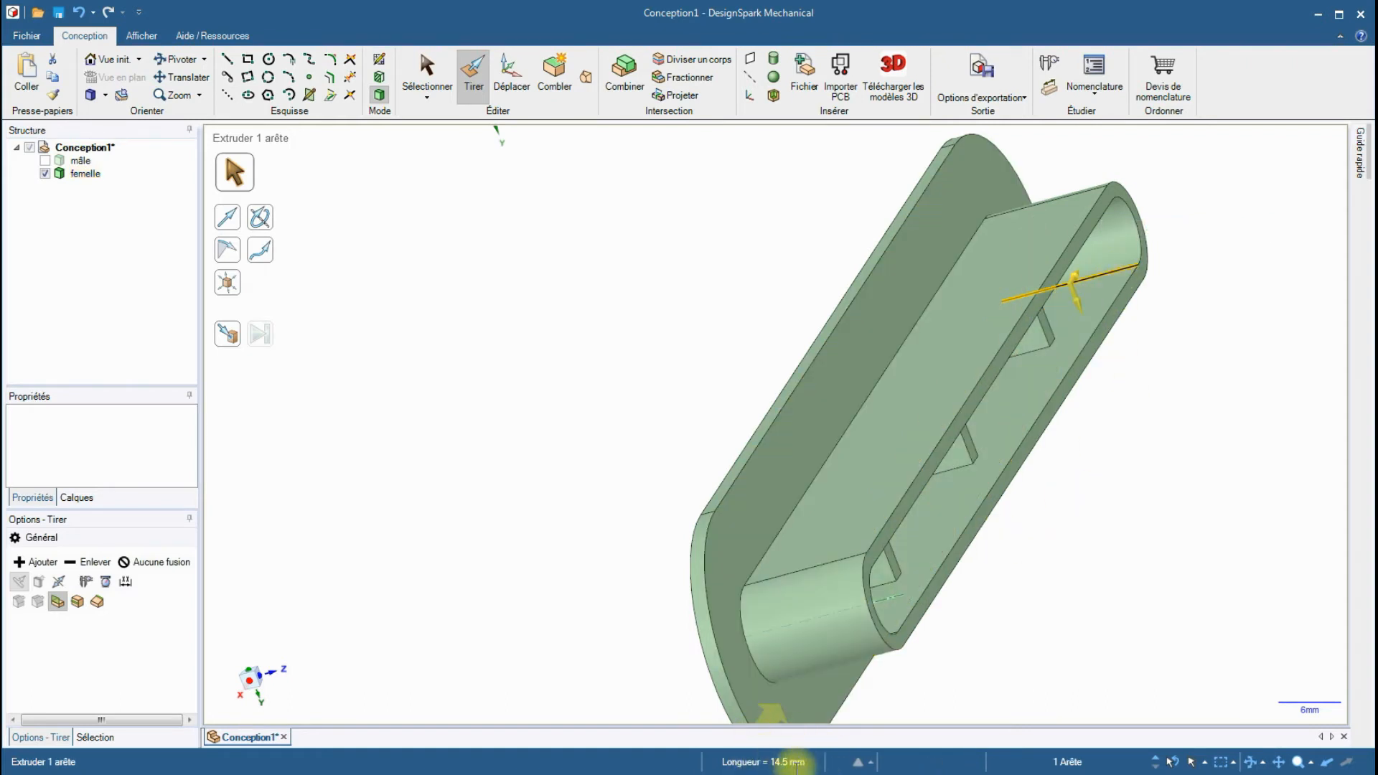
Extend the three ribs together by 3 mm toward the boss's open end by pulling their end faces.
mouse_move(1118, 482)
middle_down()
mouse_move(1144, 457)
mouse_move(1113, 453)
mouse_move(1126, 455)
middle_up()
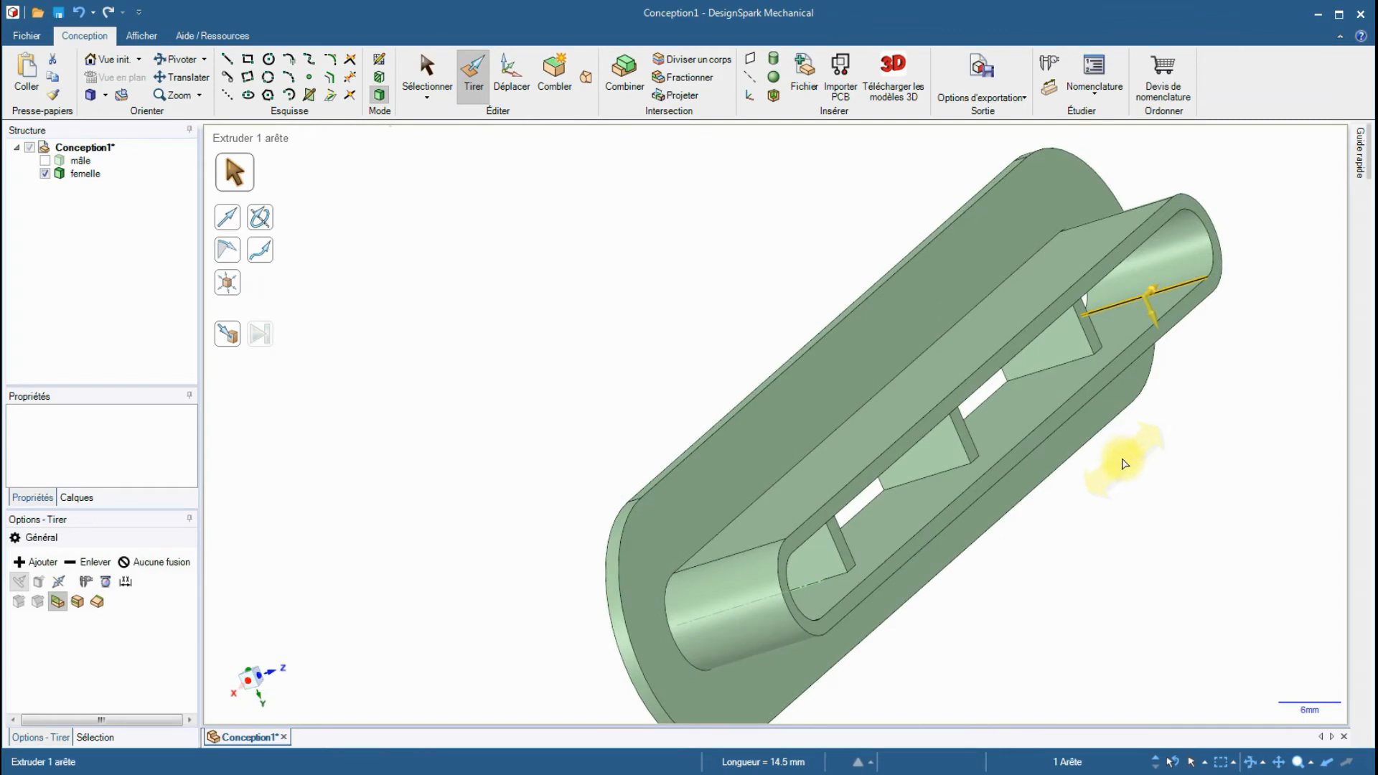
click(1090, 327)
ctrl+drag(1090, 327, 965, 430)
ctrl+click(965, 430)
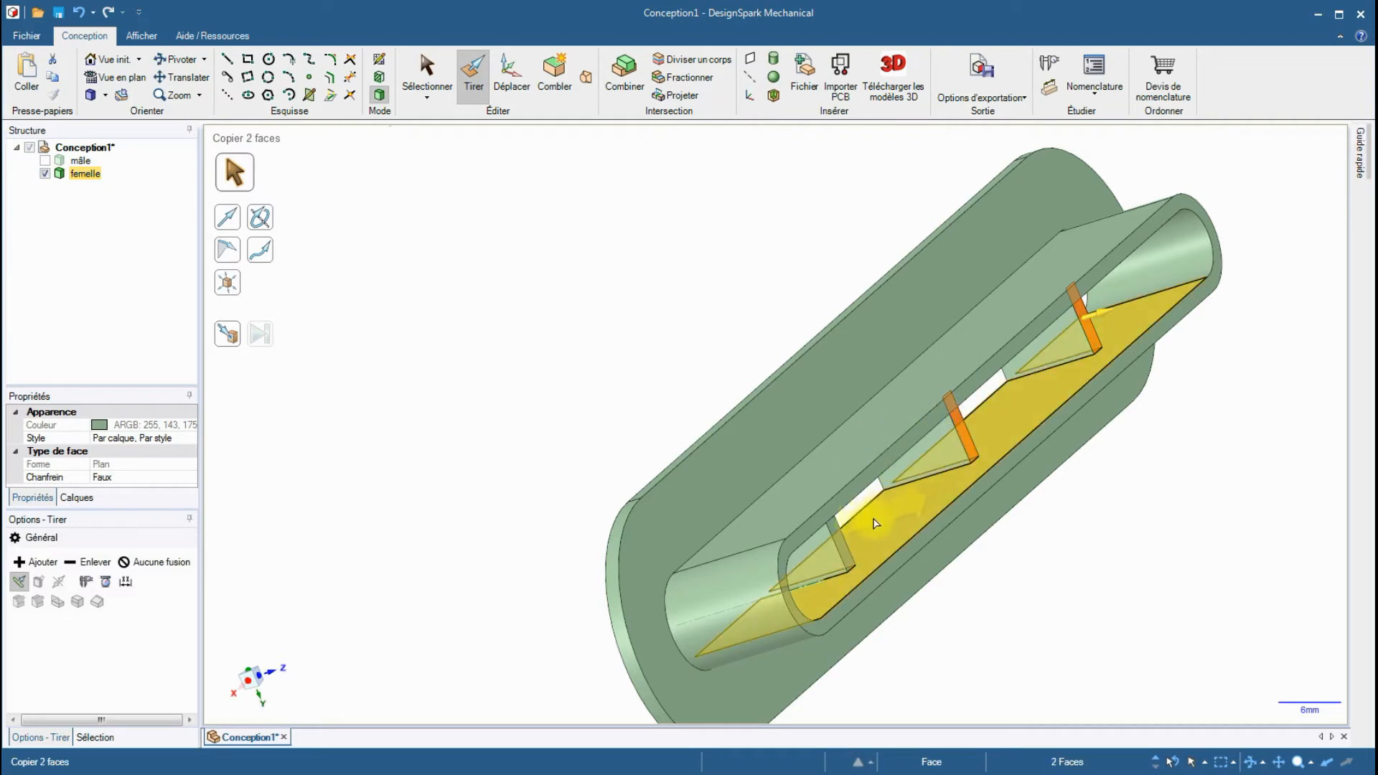
ctrl+click(844, 550)
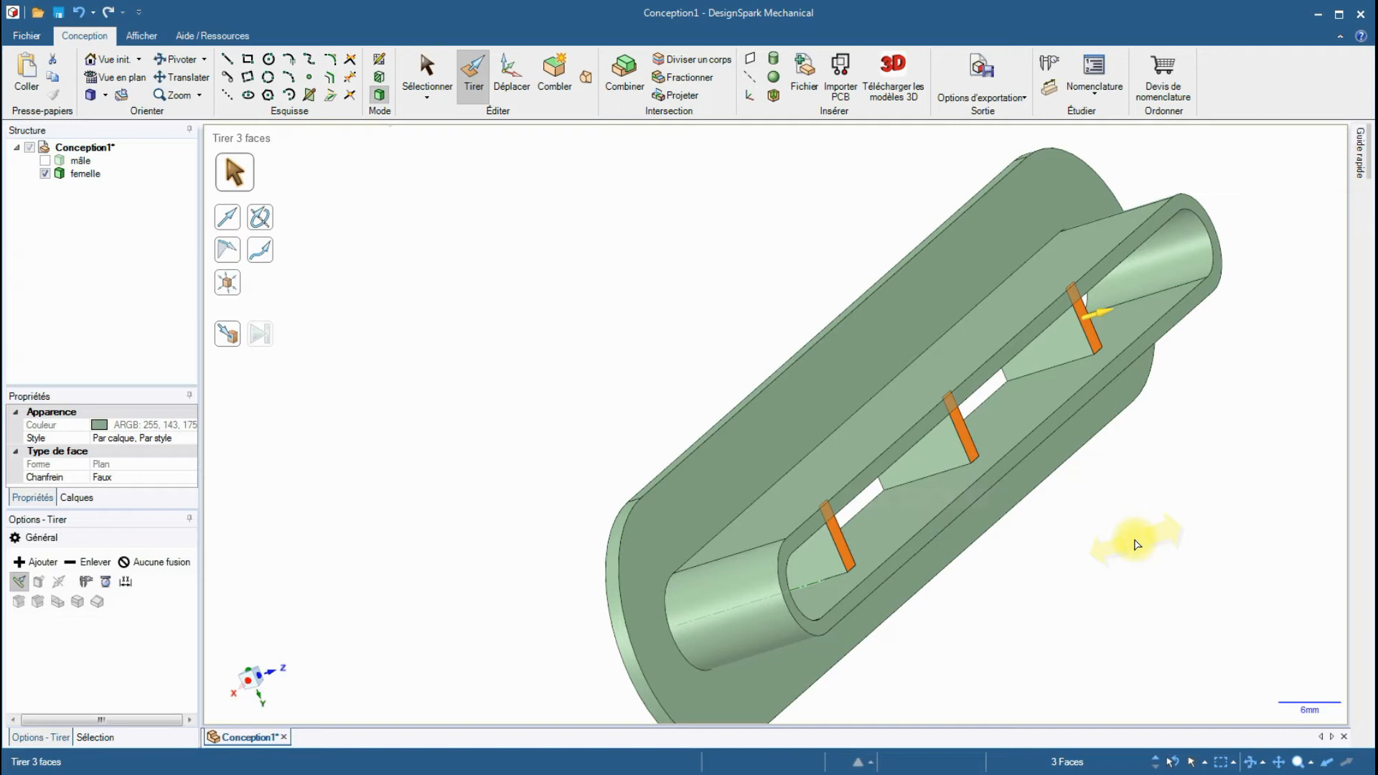
drag(1093, 314, 1111, 313)
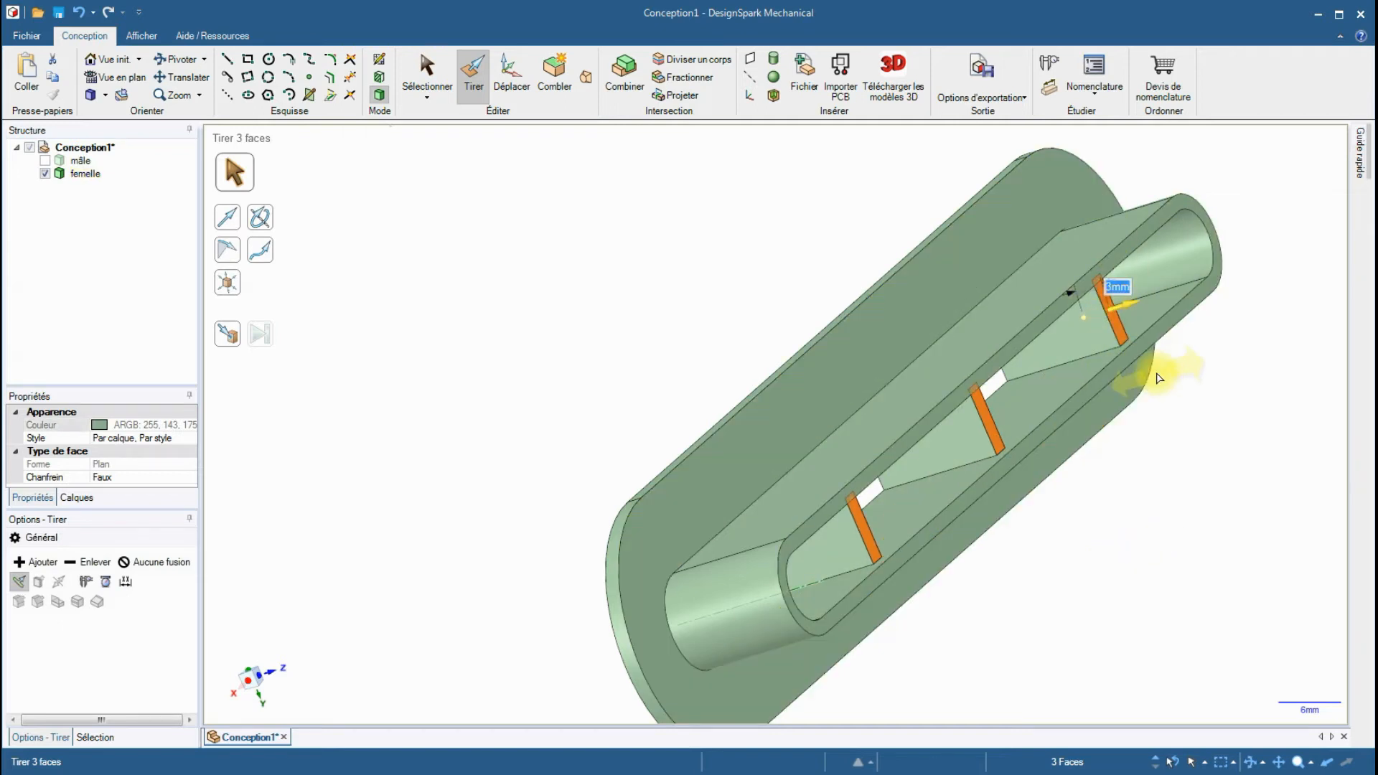
click(112, 59)
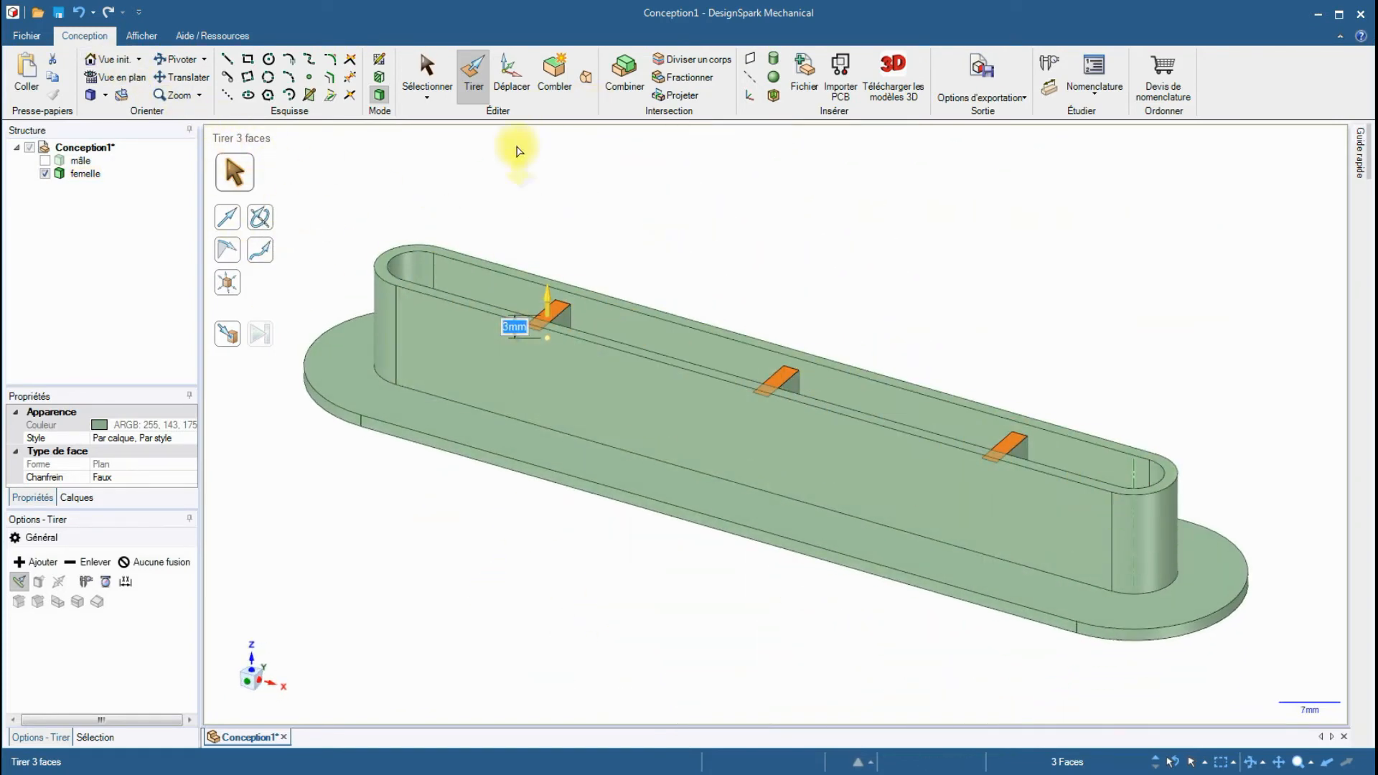
click(424, 63)
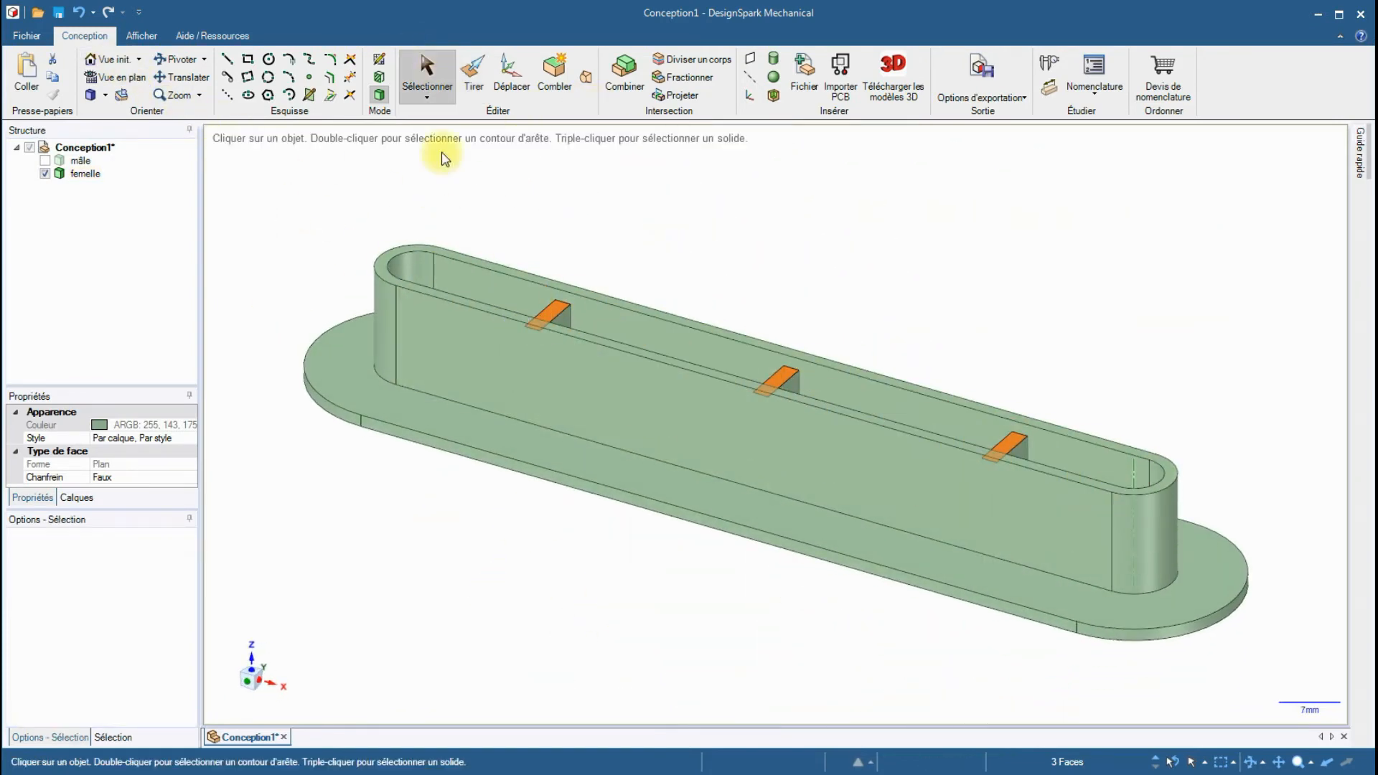
Check the distance between the boss's rim and the rib tops with a temporary dimension, and delete its annotation plane.
click(484, 286)
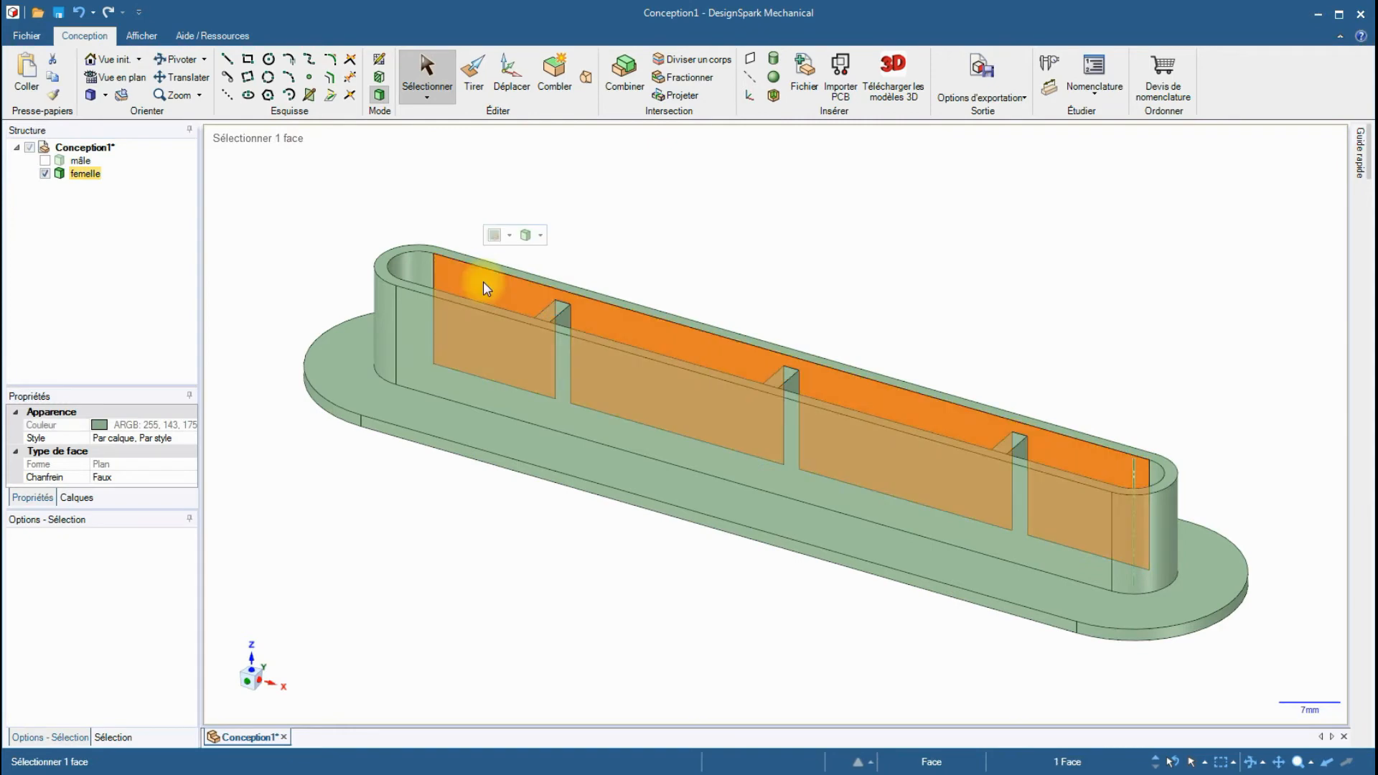
click(1049, 89)
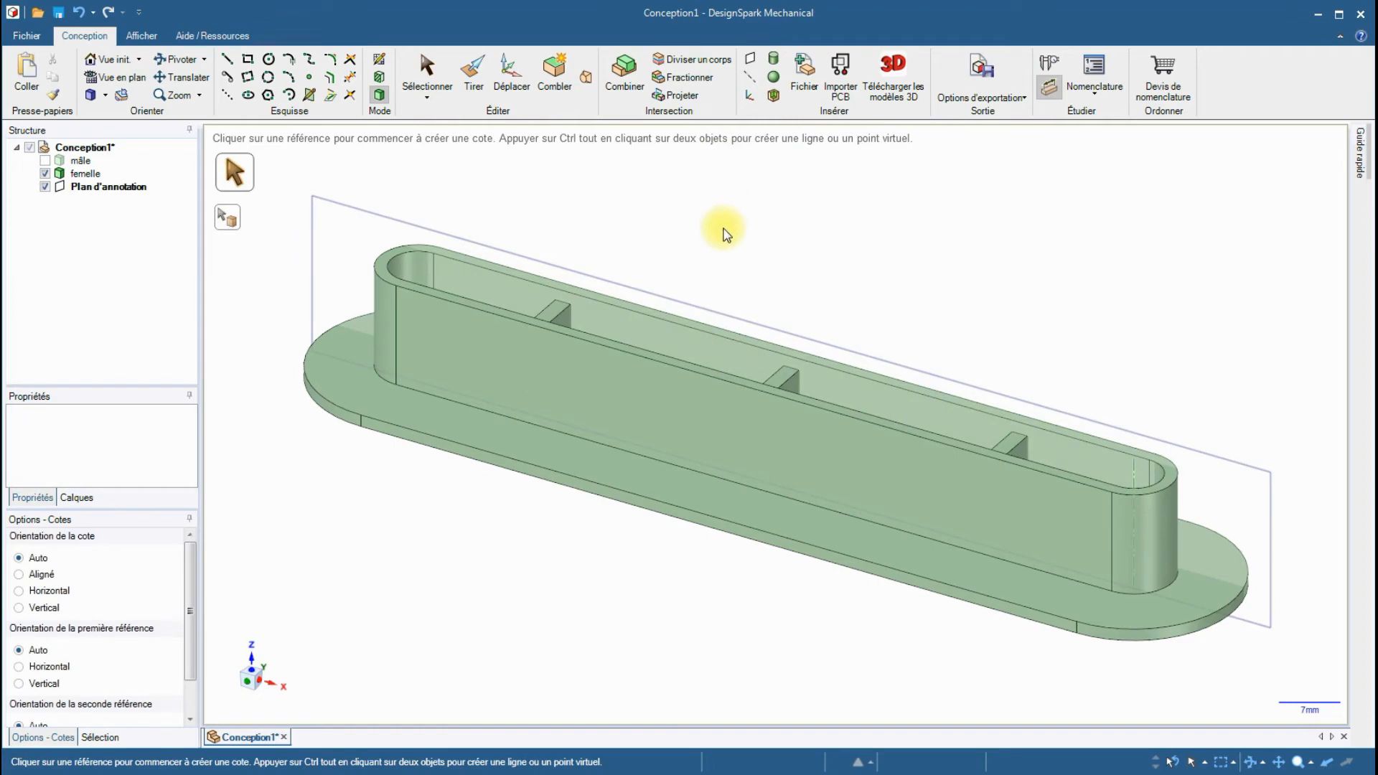
click(565, 294)
click(566, 298)
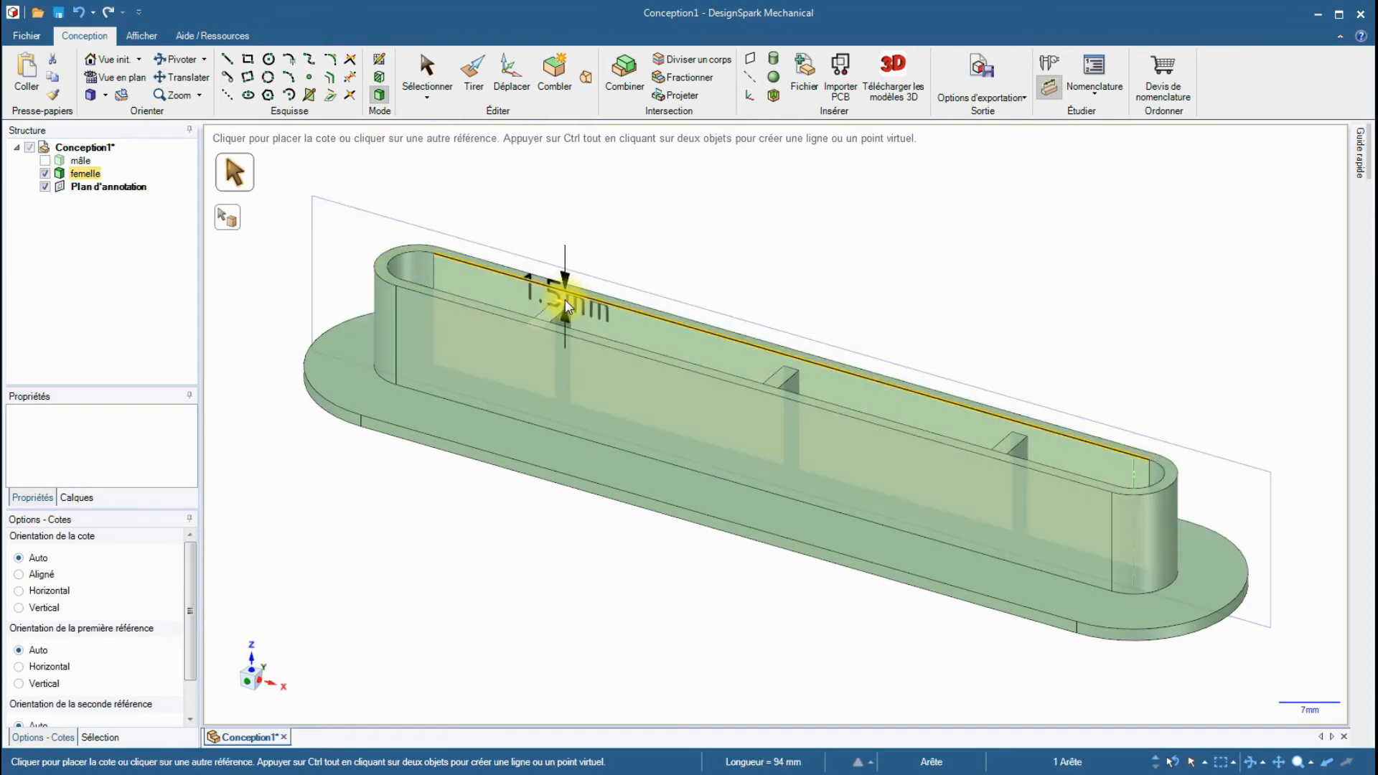
click(618, 218)
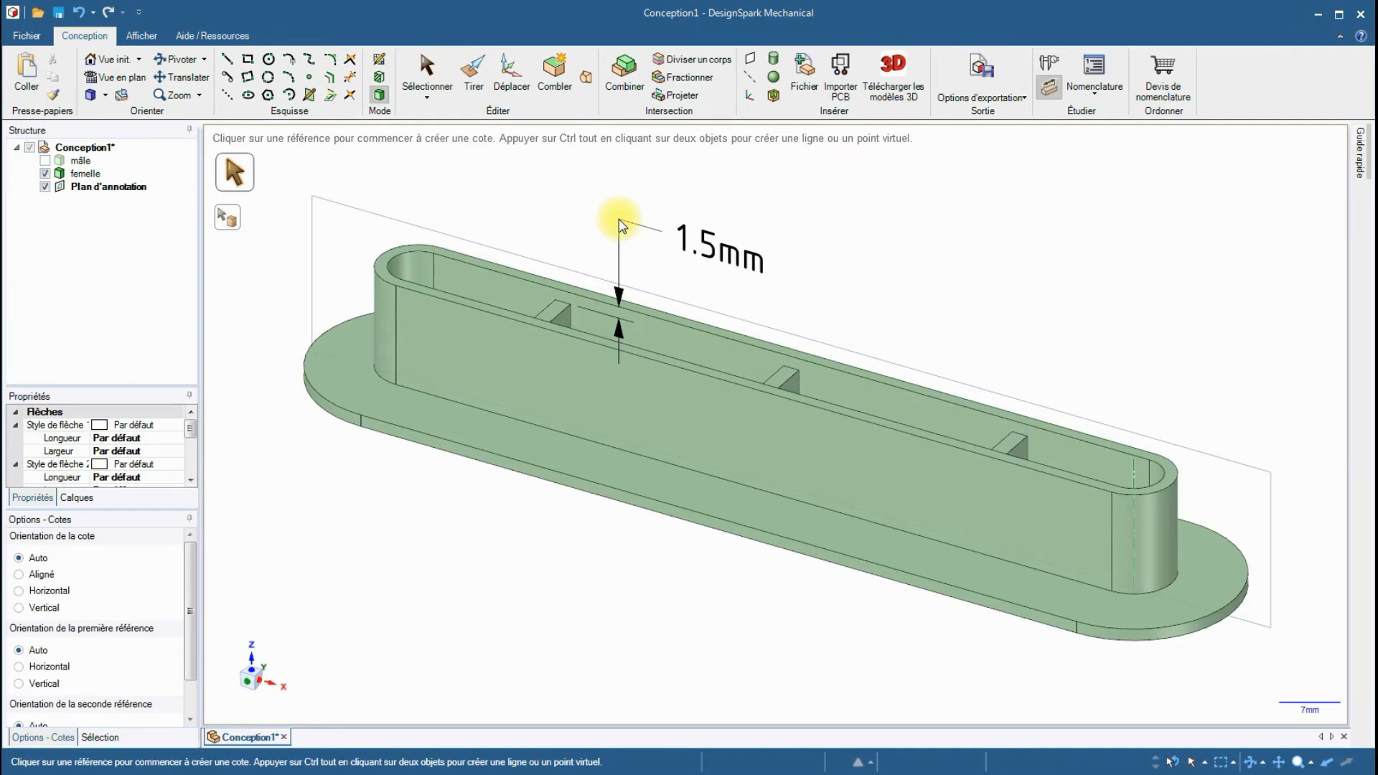
key(Escape)
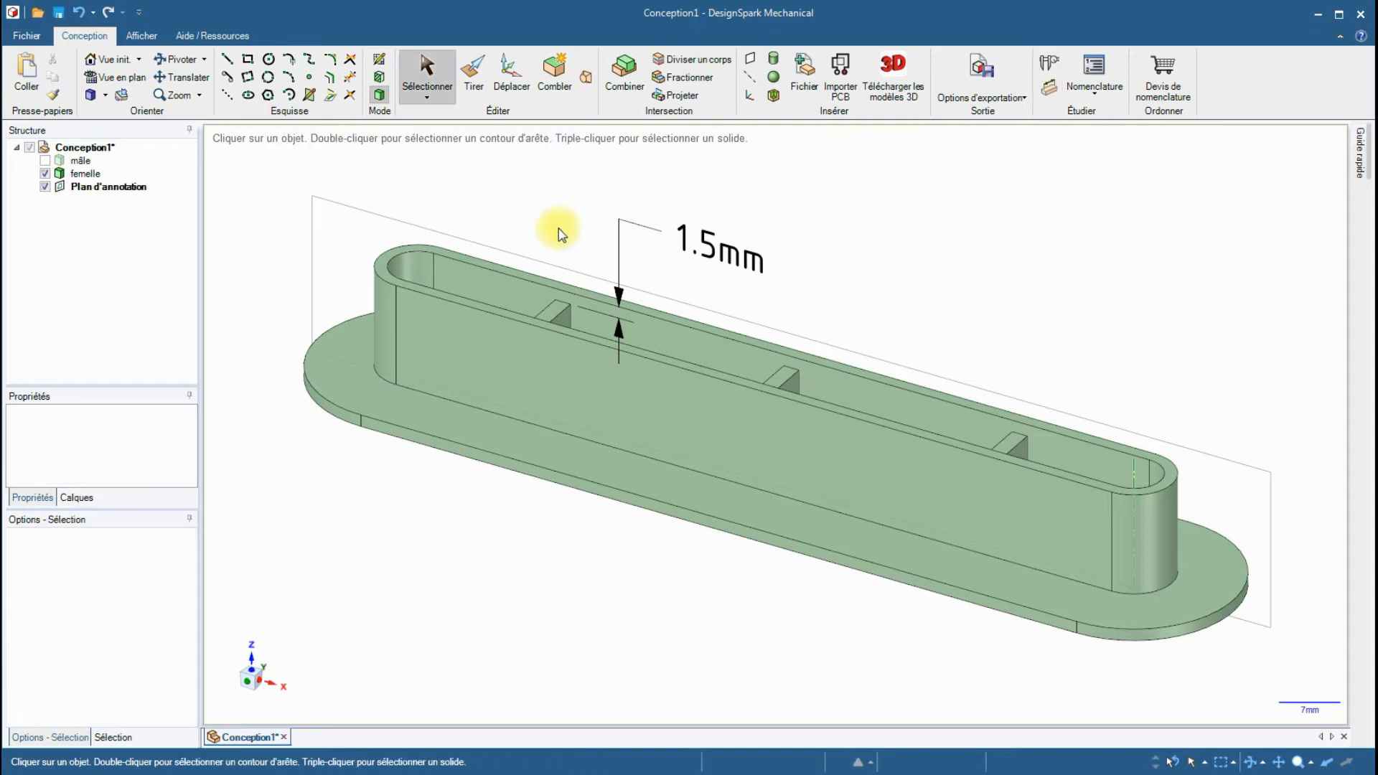
click(106, 188)
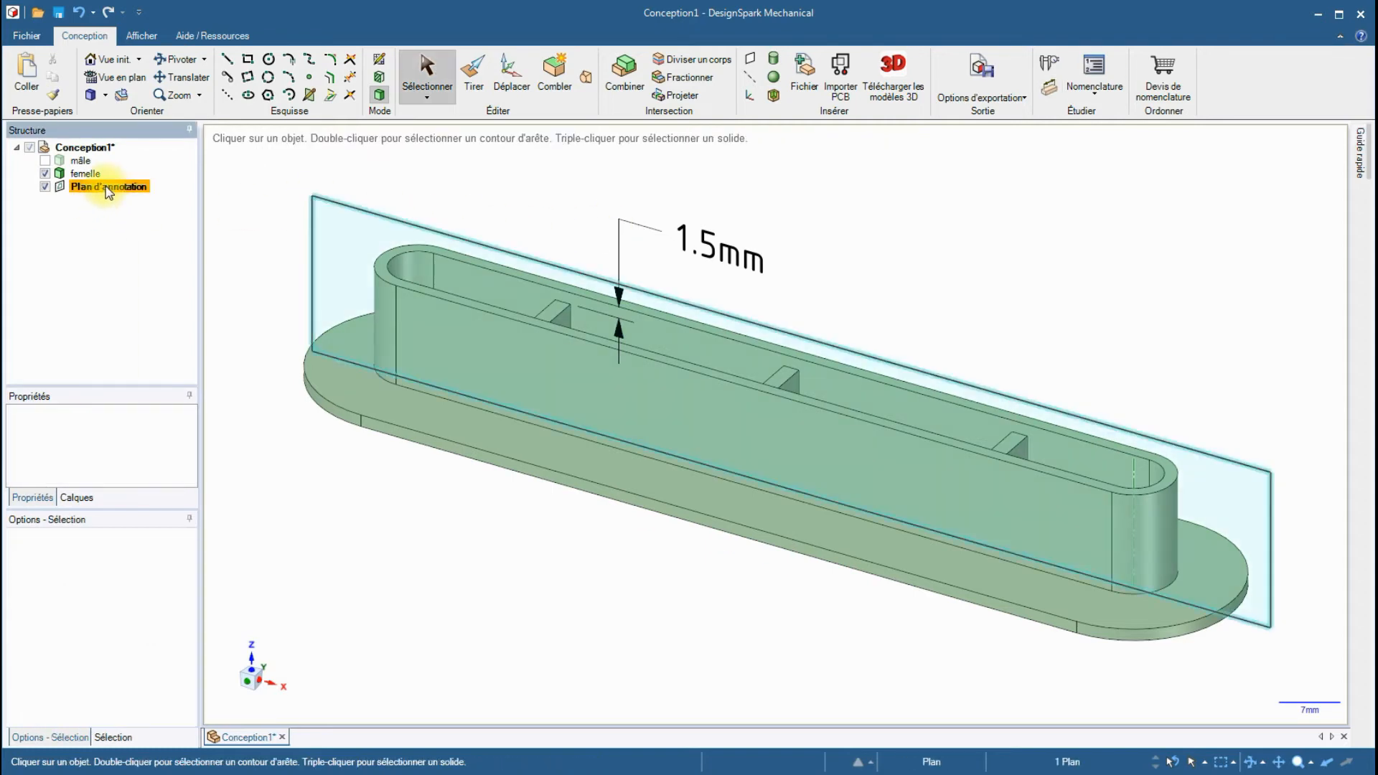
key(Delete)
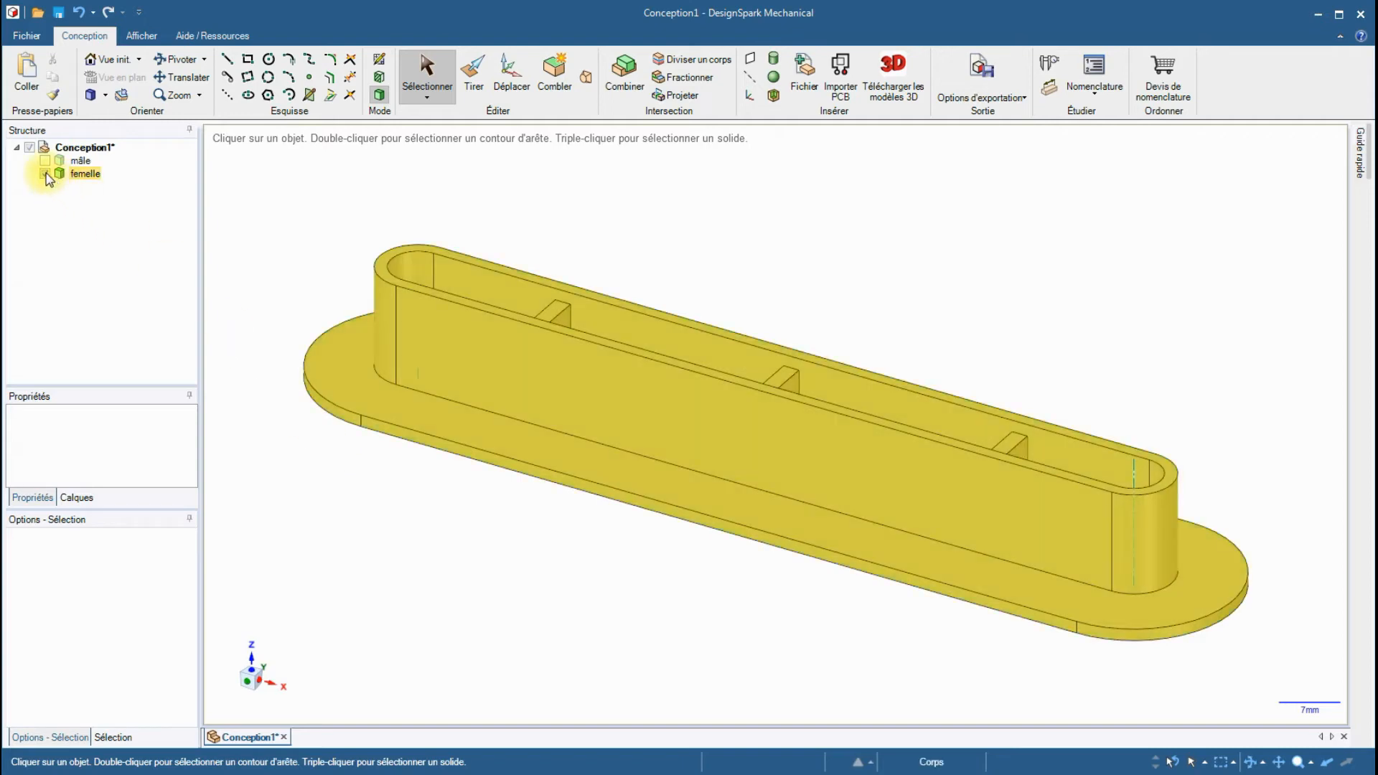
Hide the femelle body, show the mâle body, and inspect the top of its boss in a plan view.
click(45, 174)
click(45, 160)
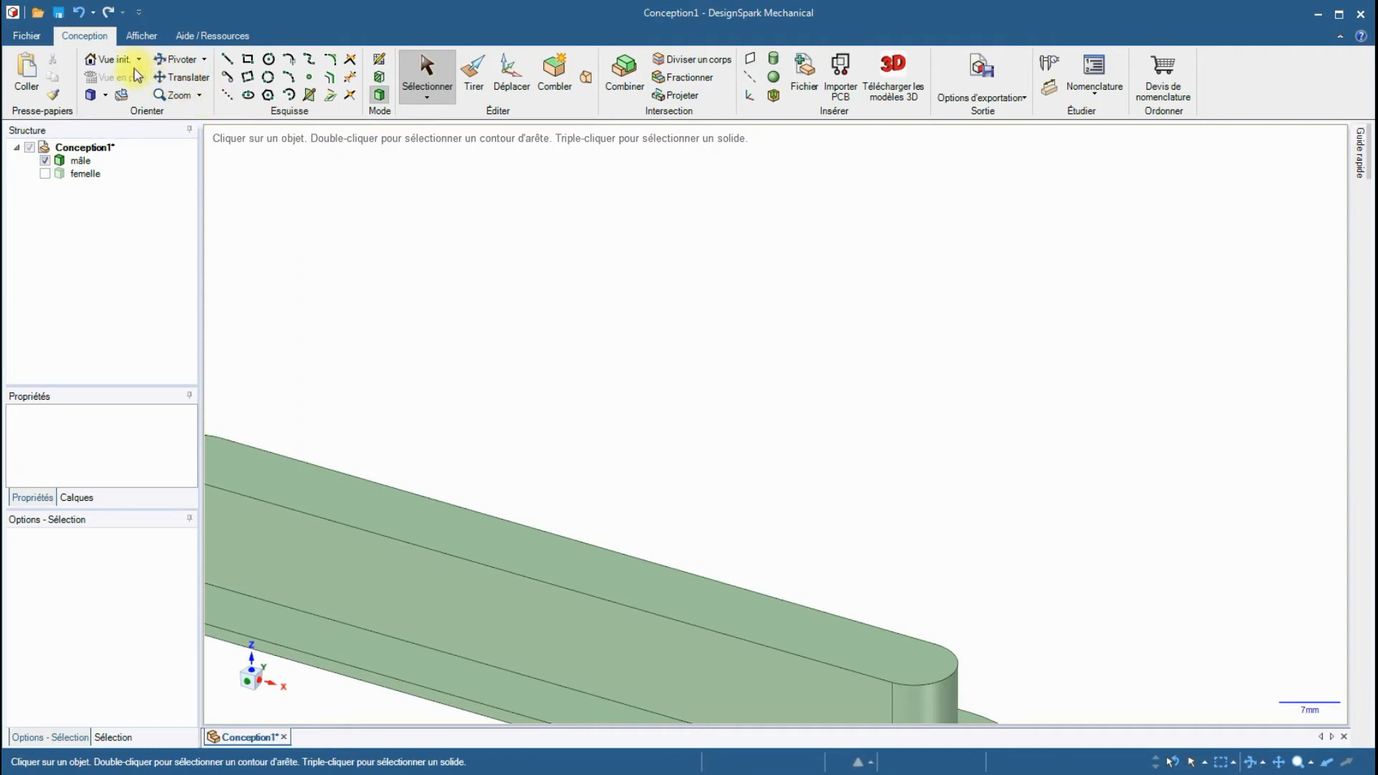
click(97, 58)
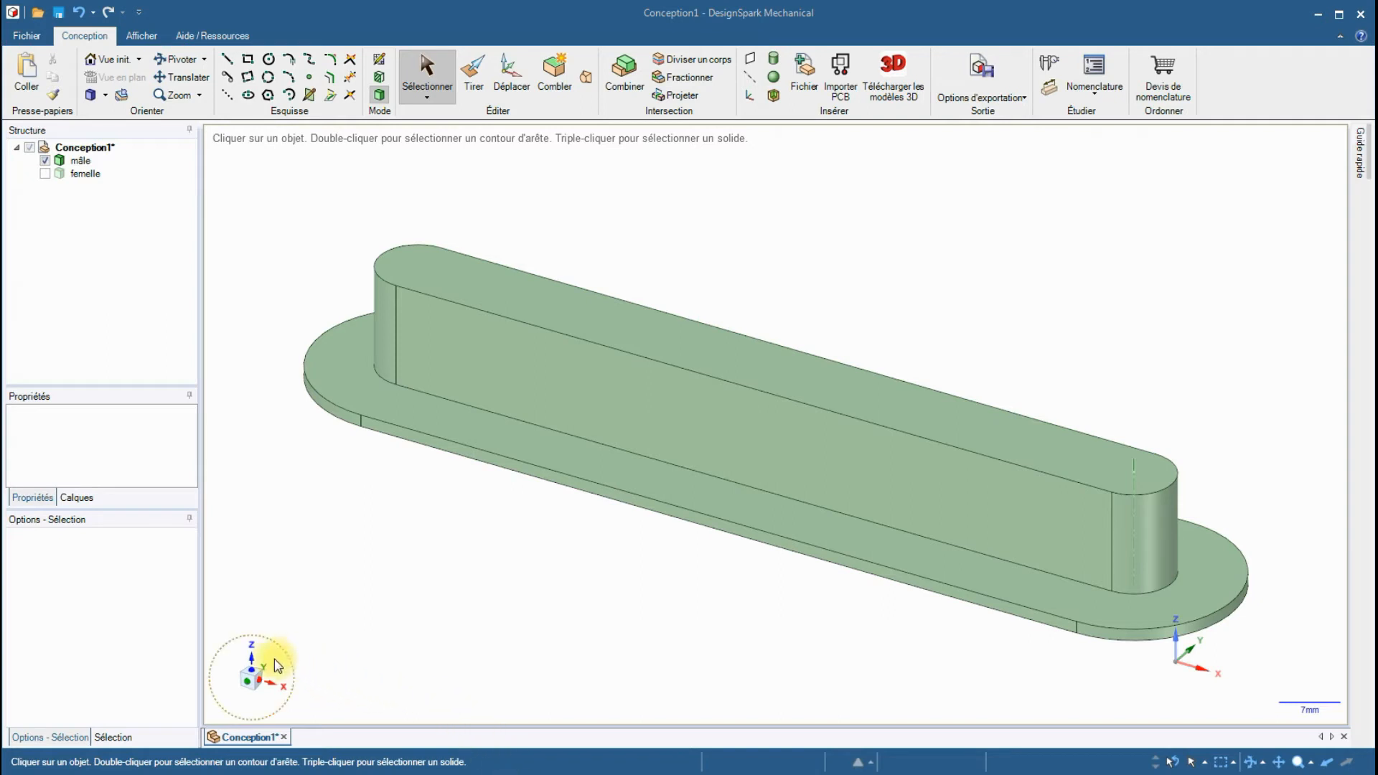
click(252, 669)
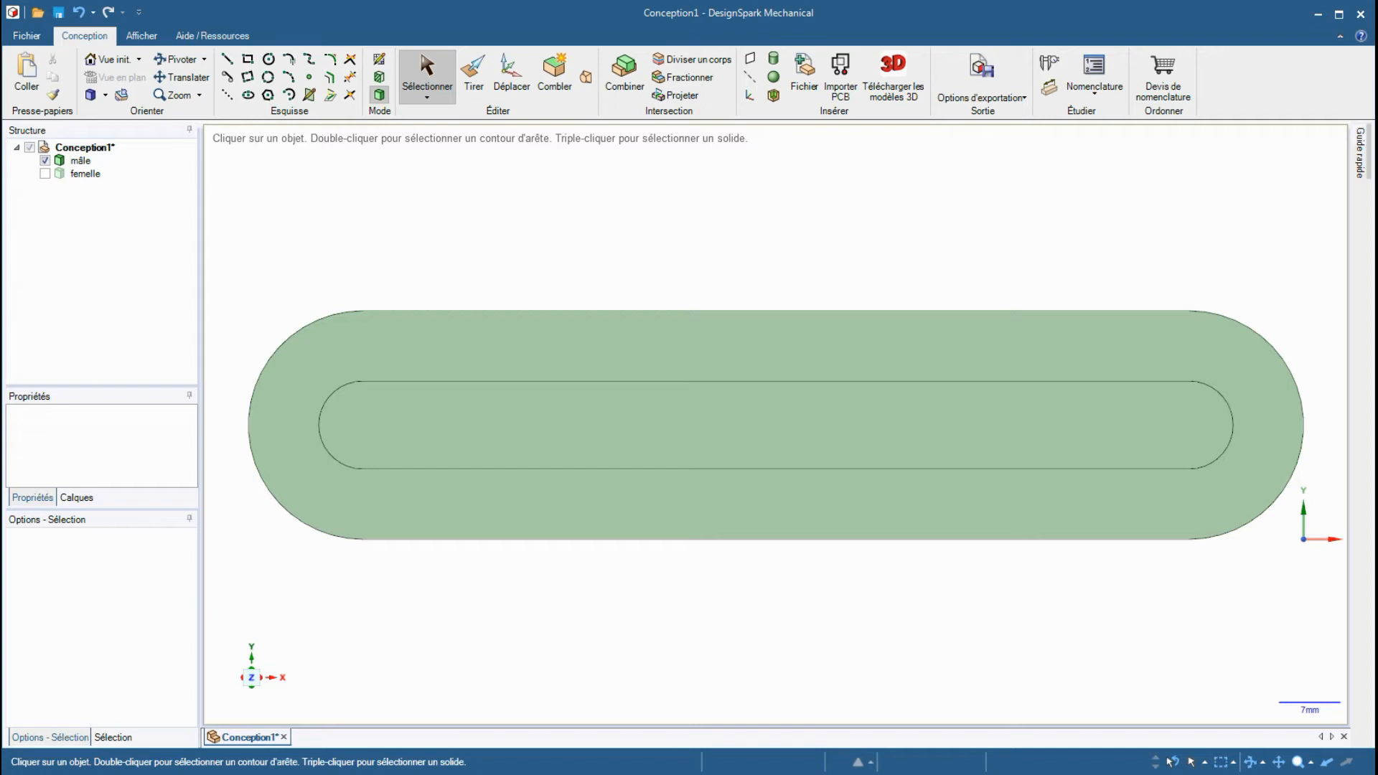
click(707, 381)
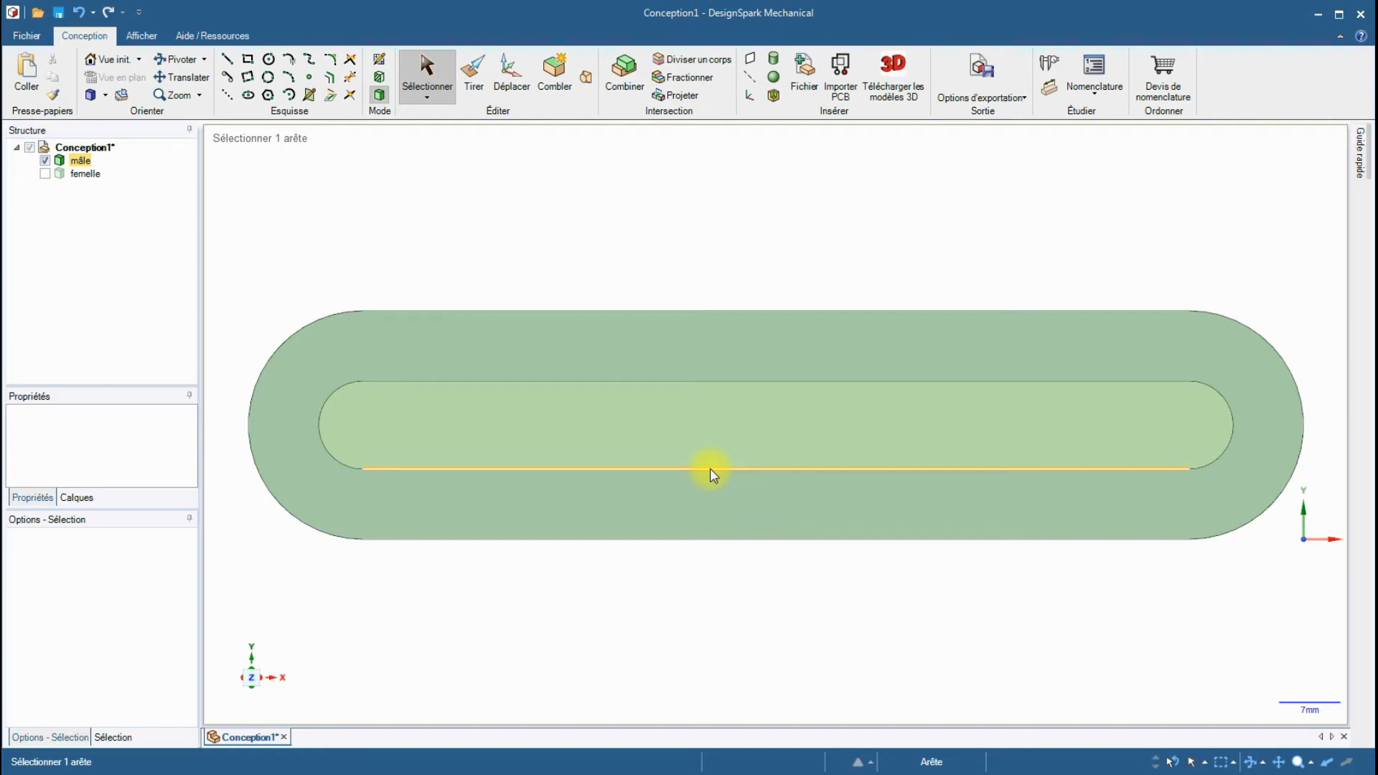
click(585, 427)
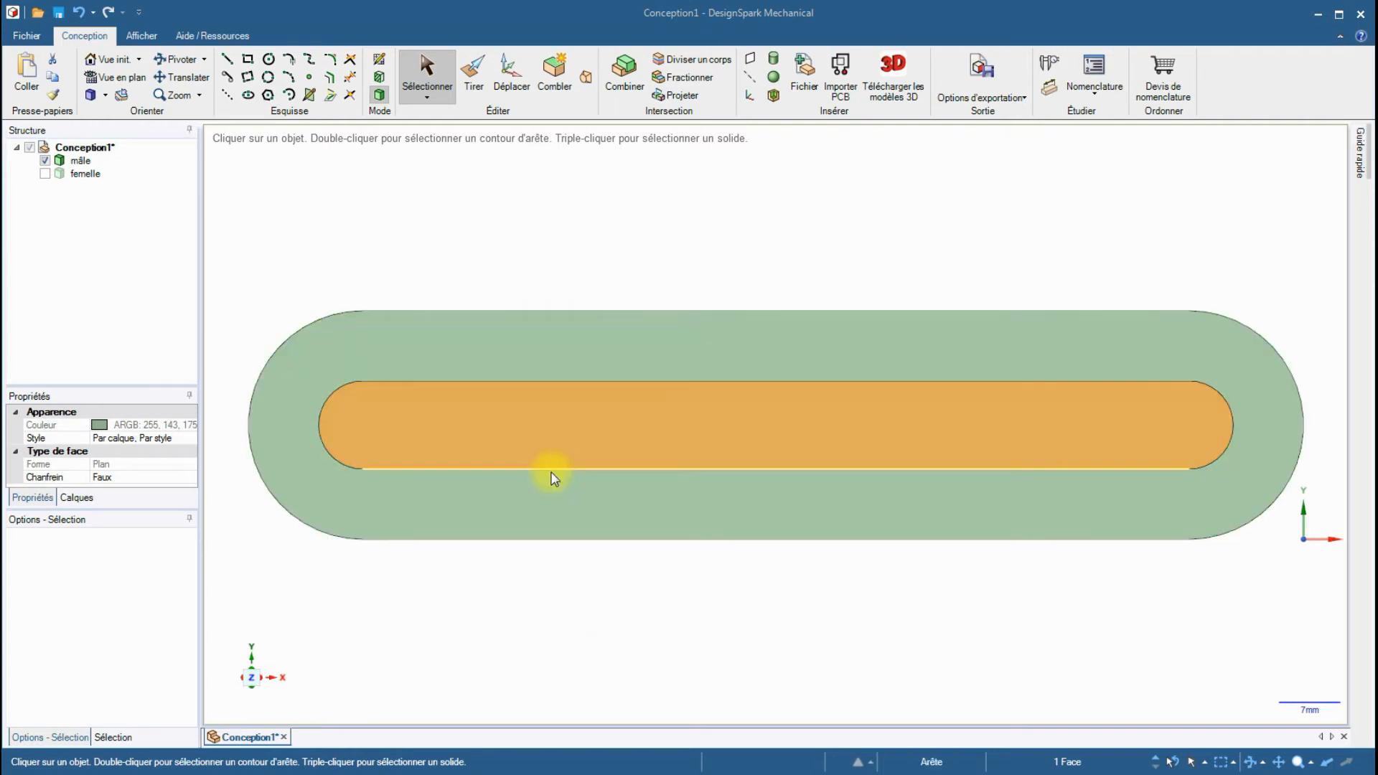
On the mâle boss's top face, sketch a 180° arc of 6.5 mm diameter concentric with the rounded end on the negative X side.
click(395, 424)
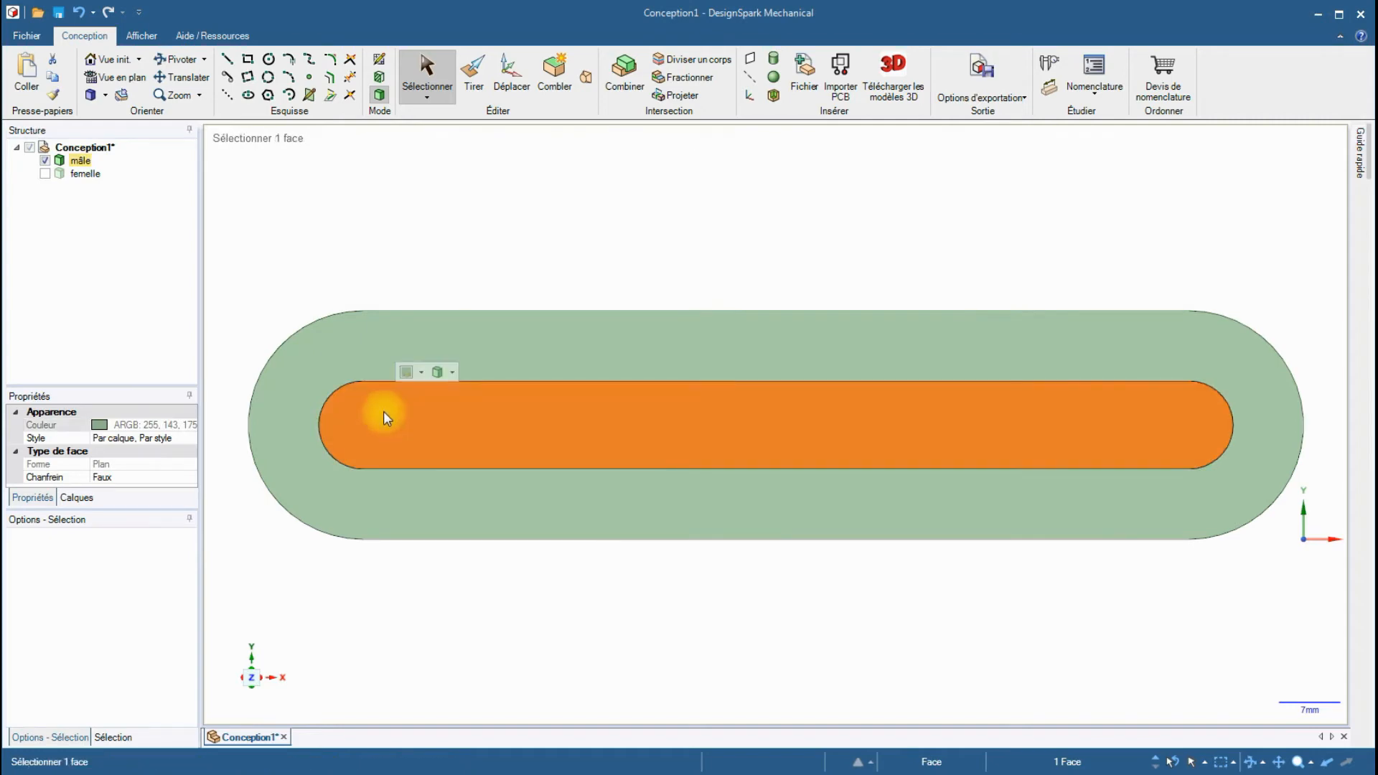
click(290, 96)
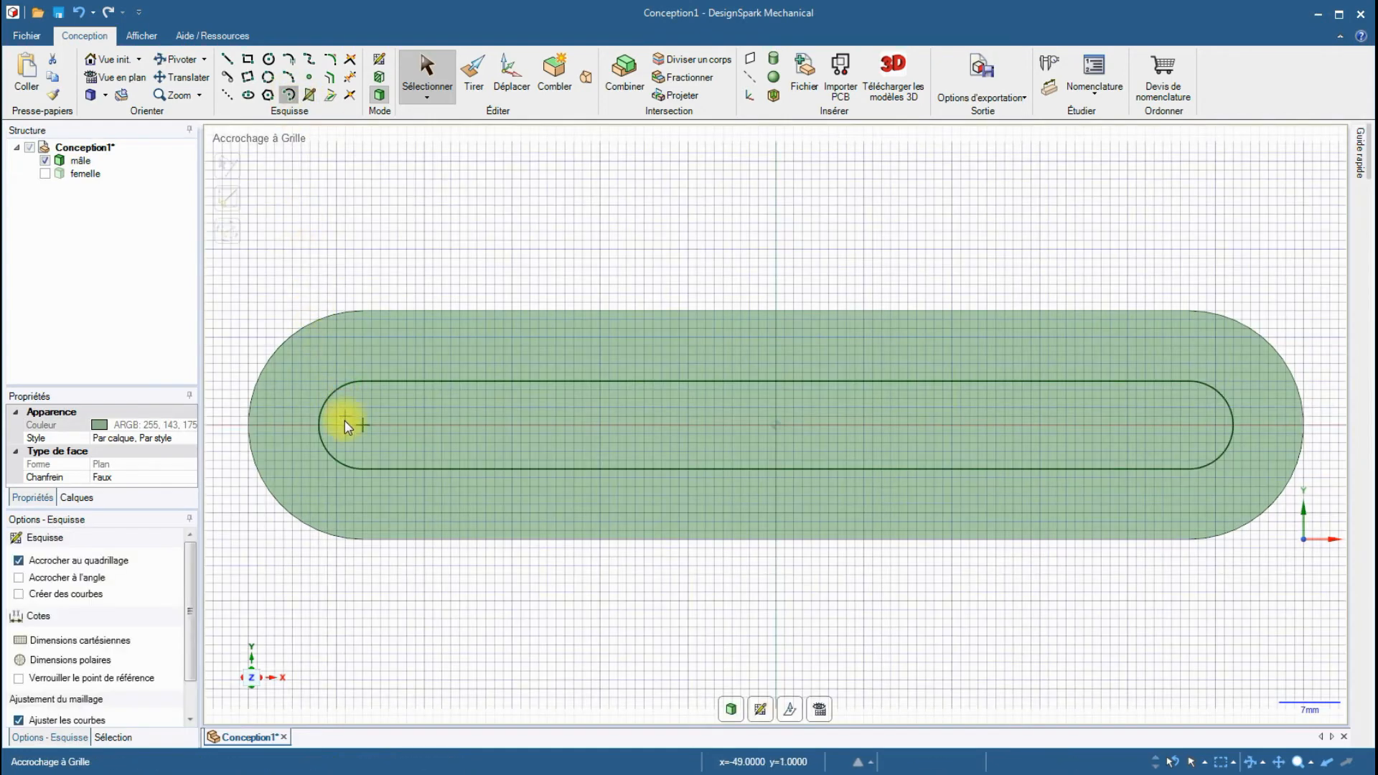
click(362, 425)
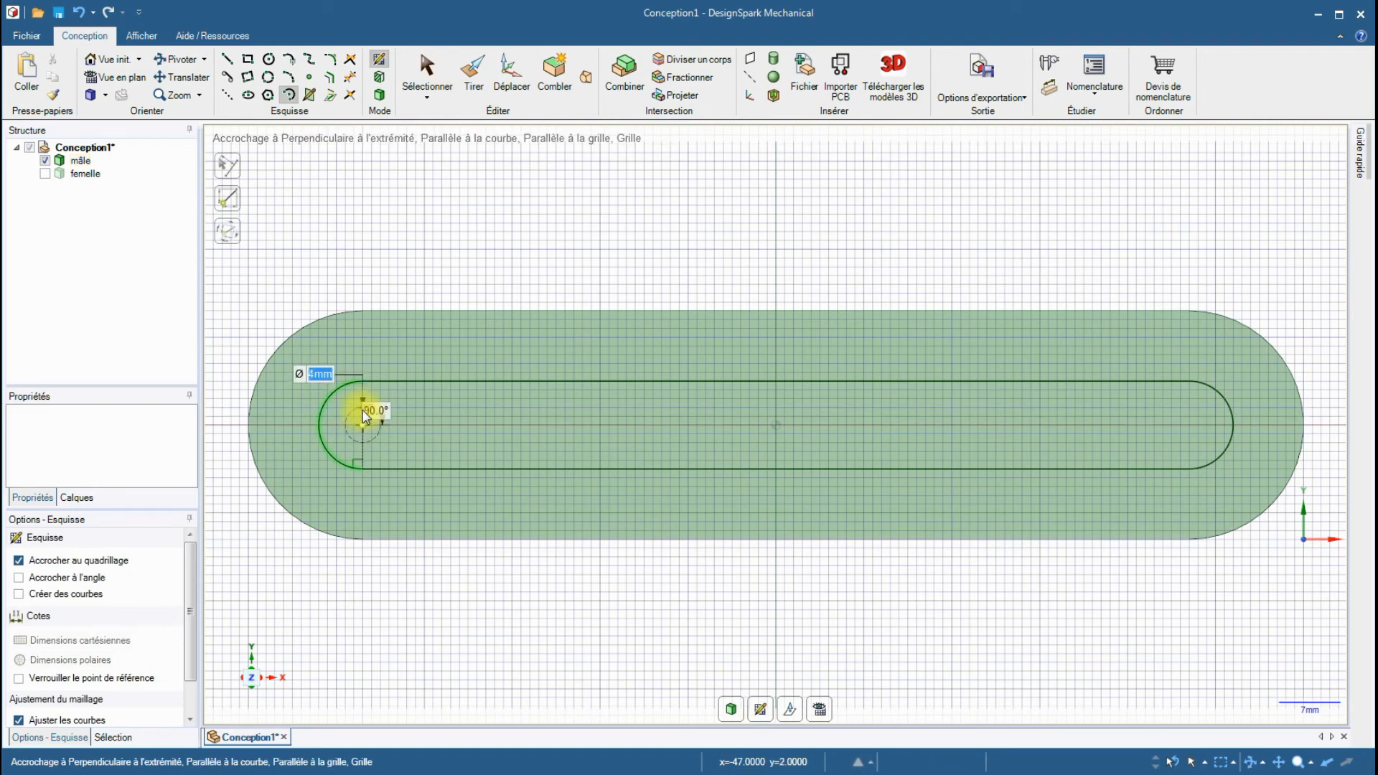
text(6.5)
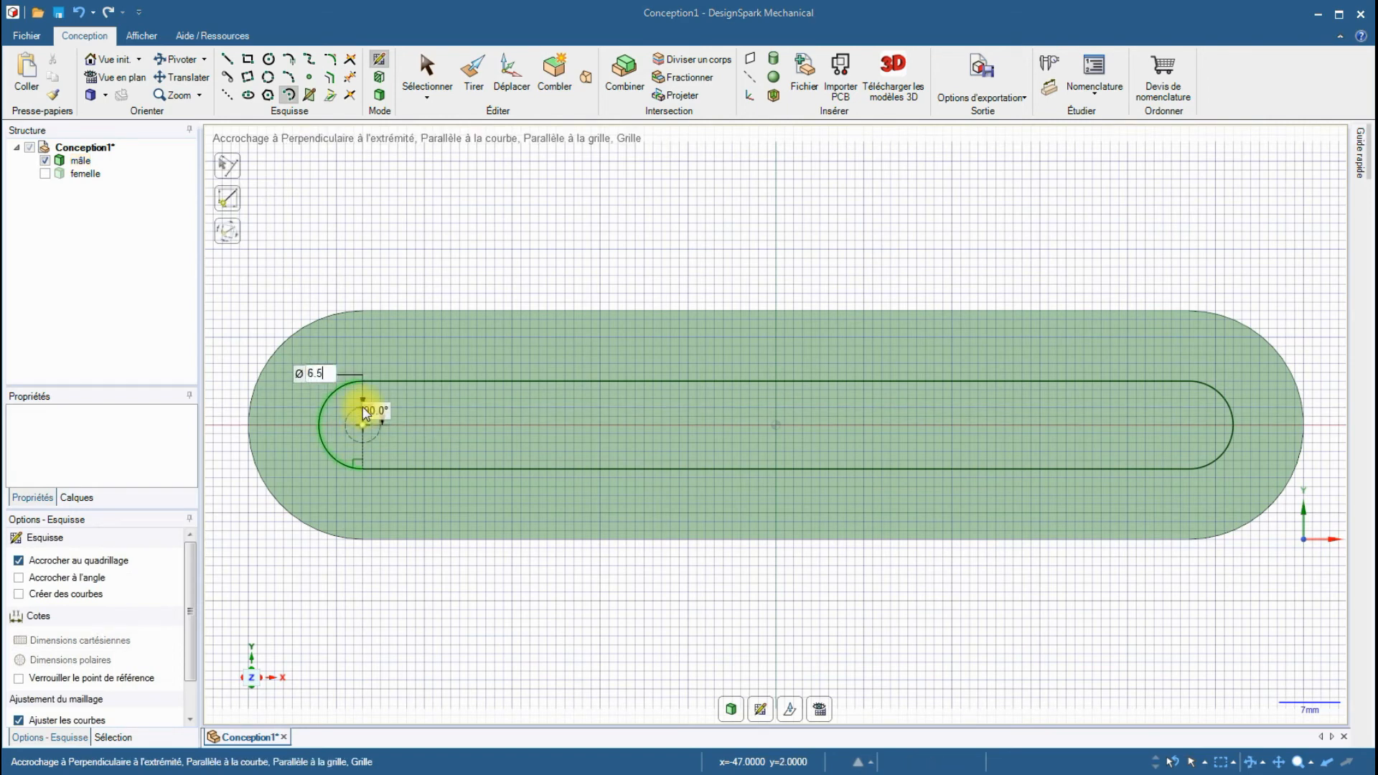
key(Return)
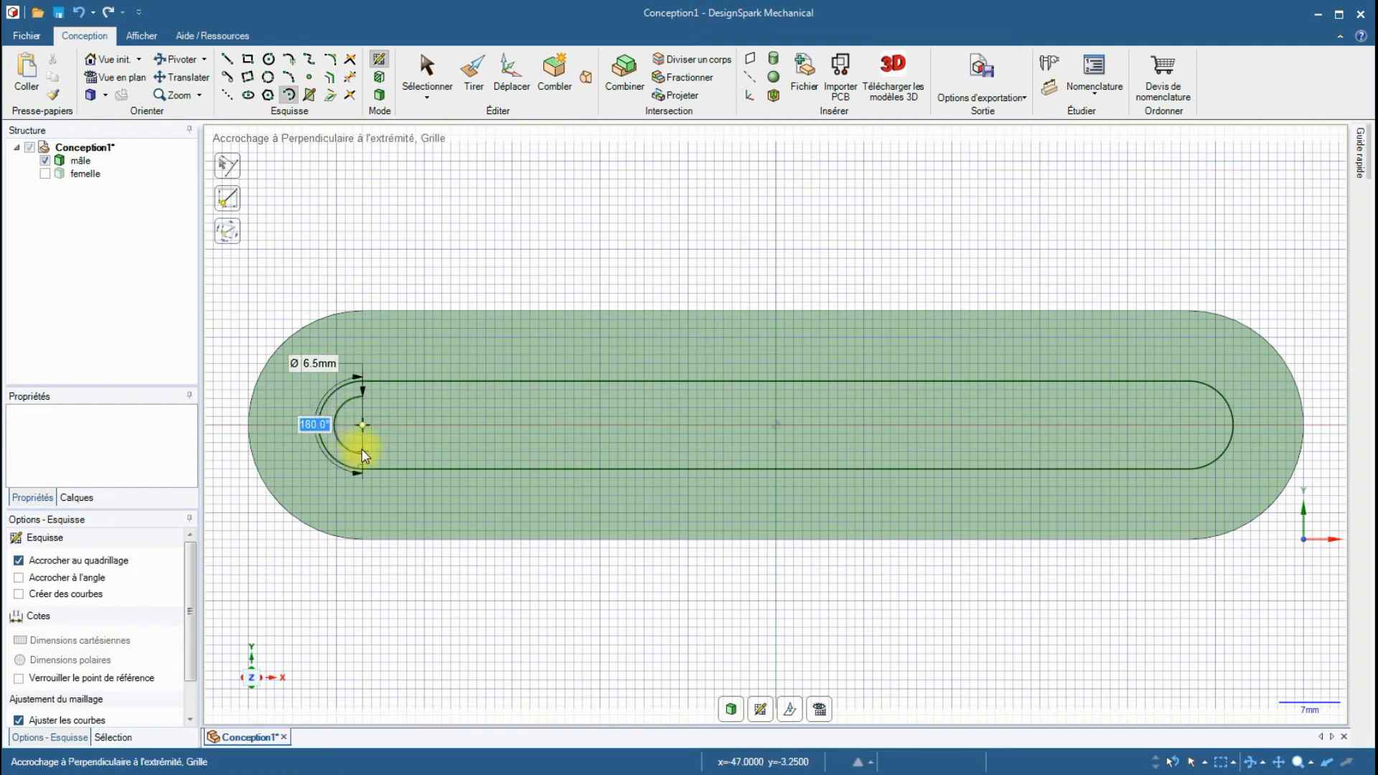
click(364, 458)
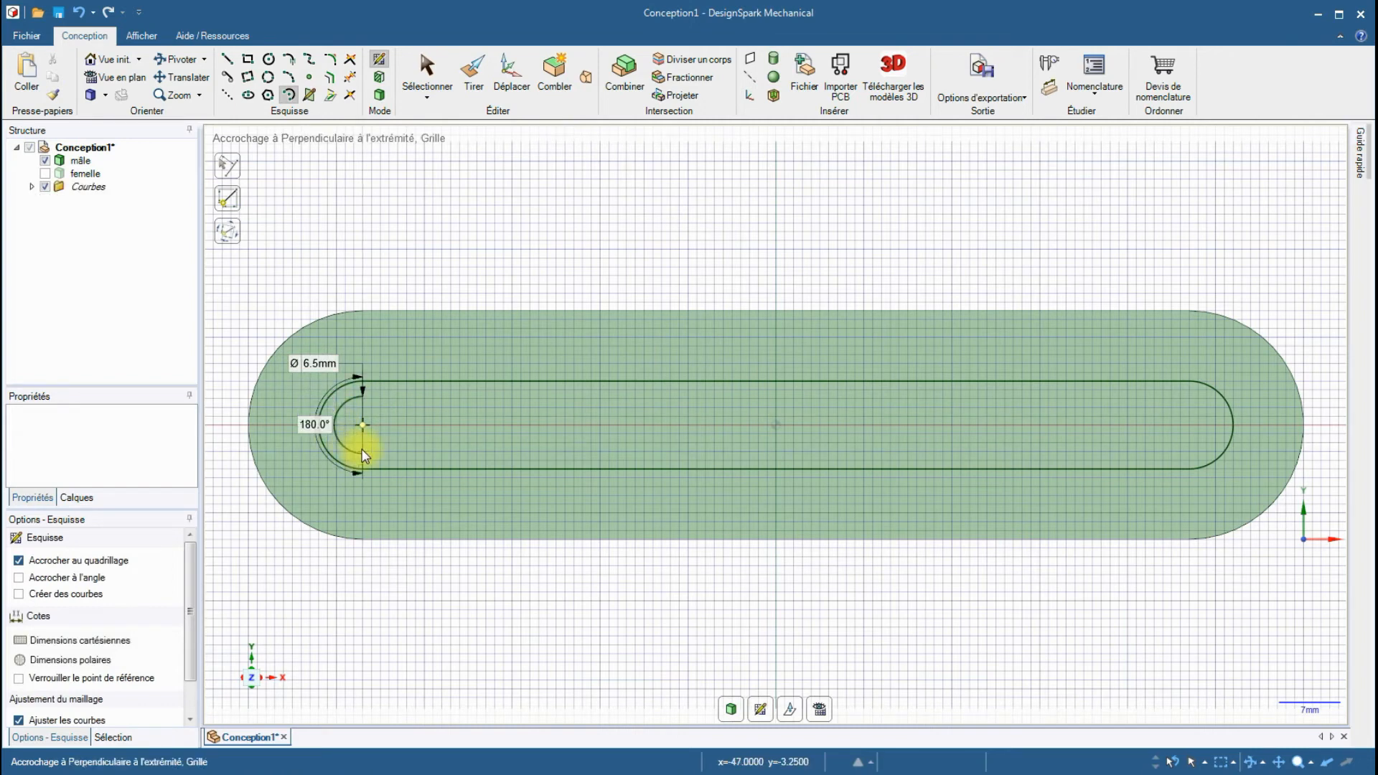
Sketch a matching 180° arc of 6.5 mm diameter concentric with the boss's opposite rounded end.
click(1190, 423)
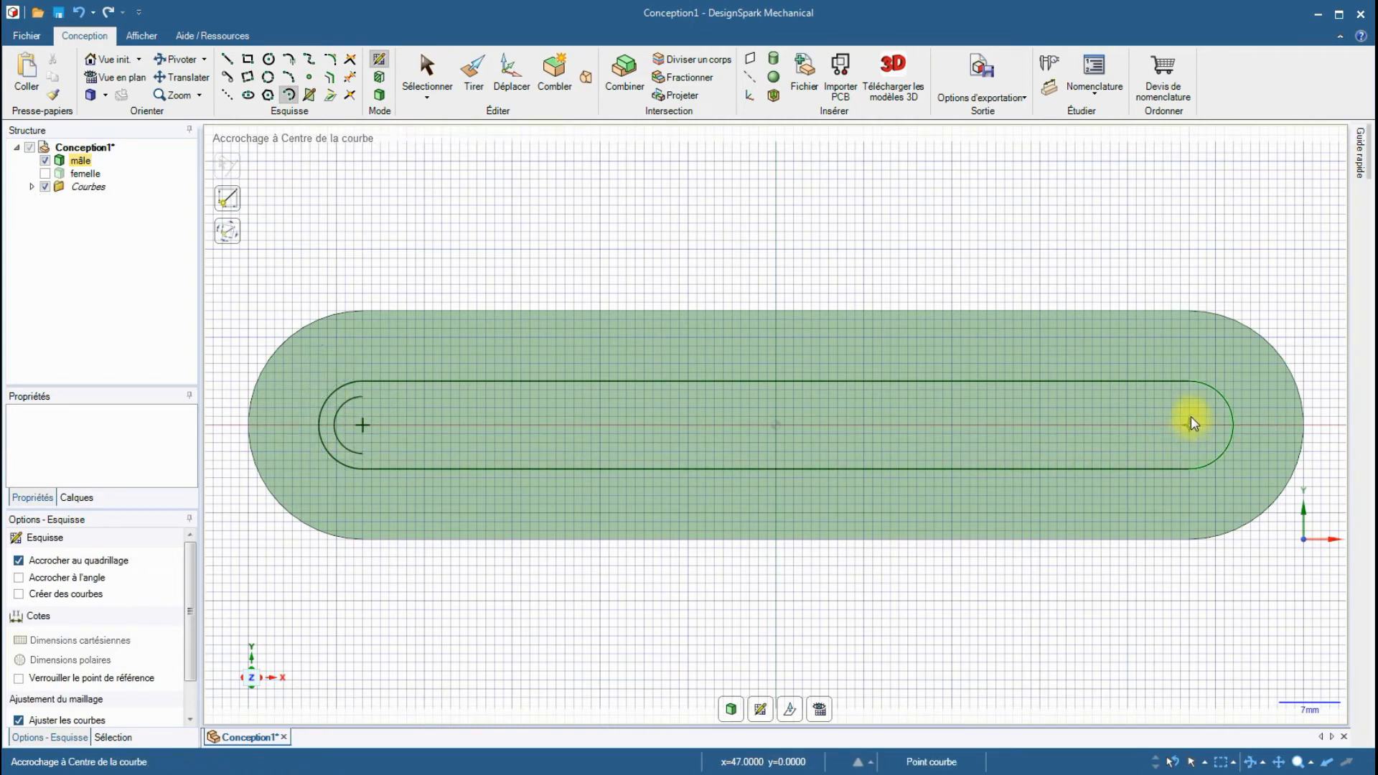
text(6.5)
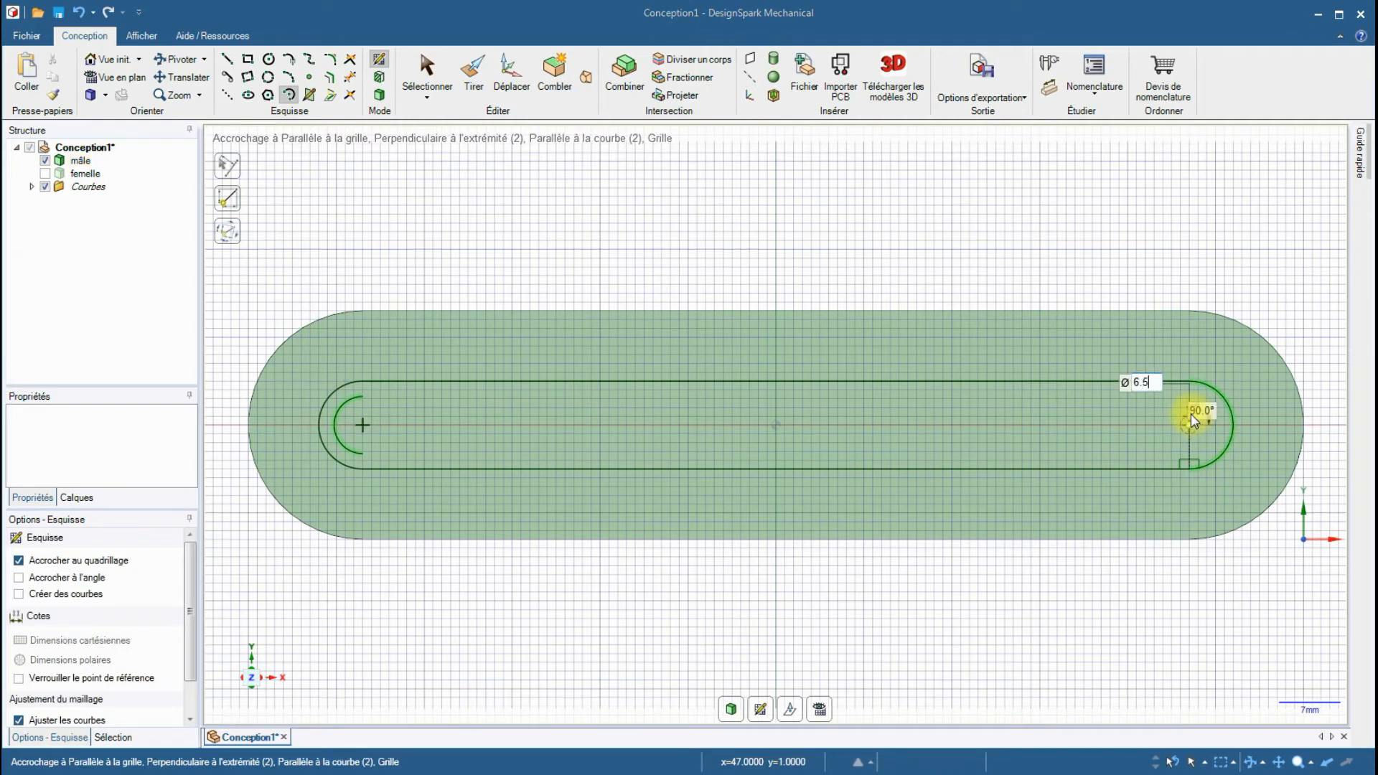
key(Tab)
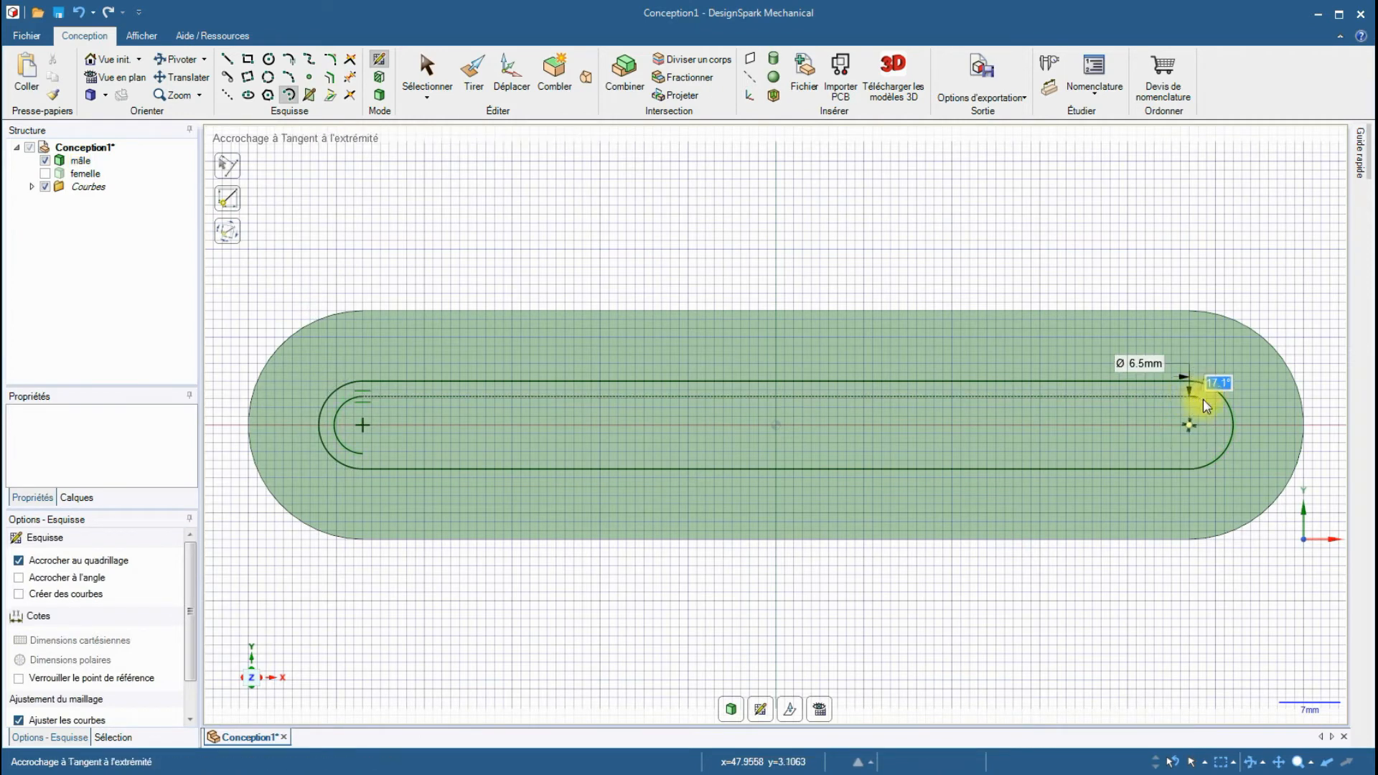
key(Return)
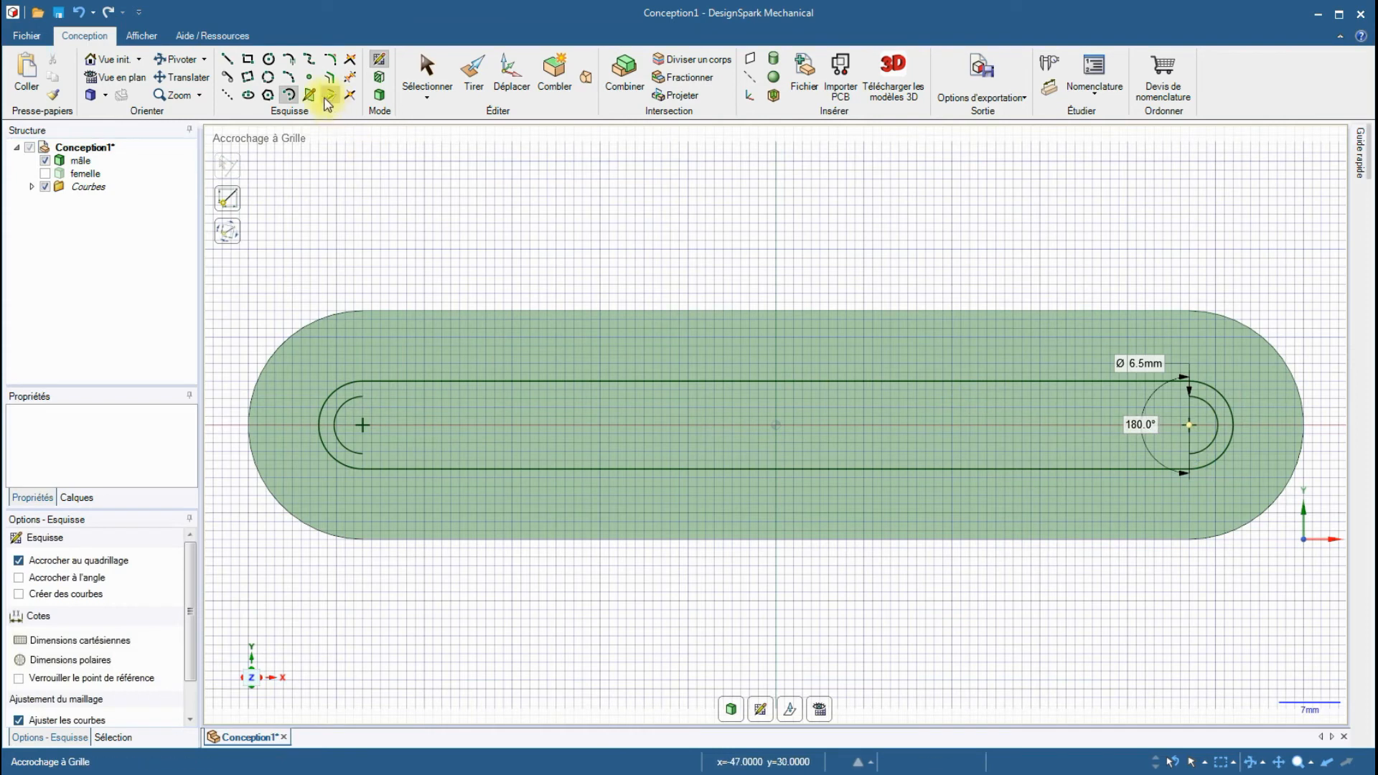
Join the two arcs' endpoints with two parallel 94 mm lines to close the inner slot outline.
click(228, 65)
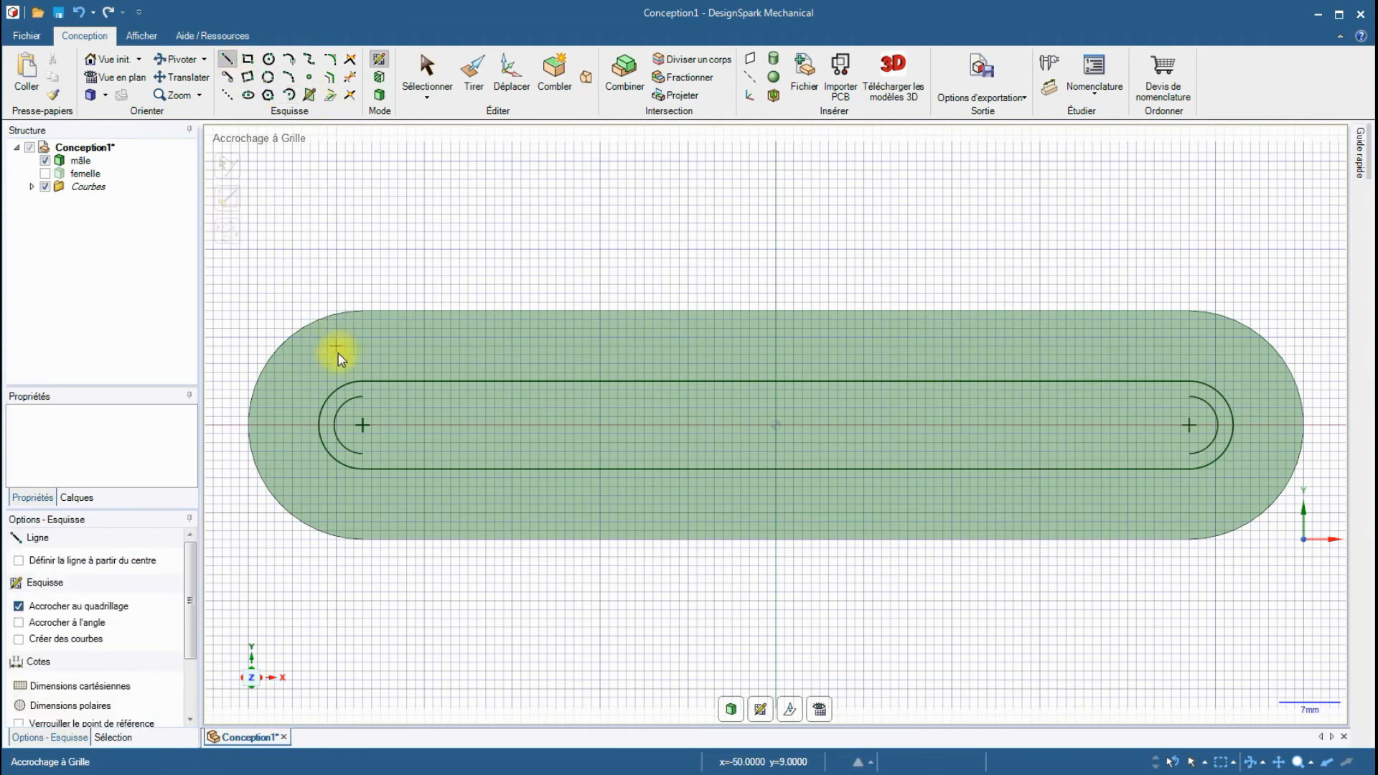
click(362, 397)
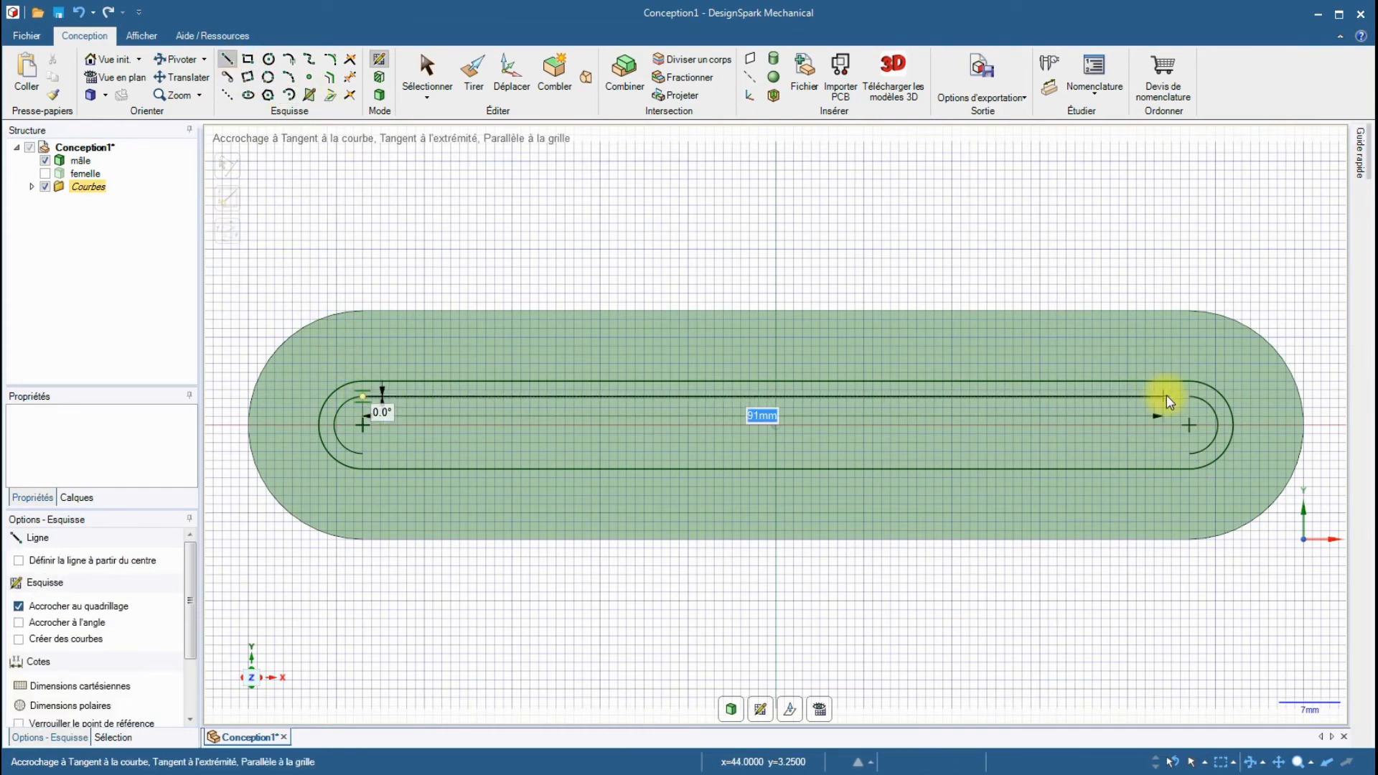
click(1185, 395)
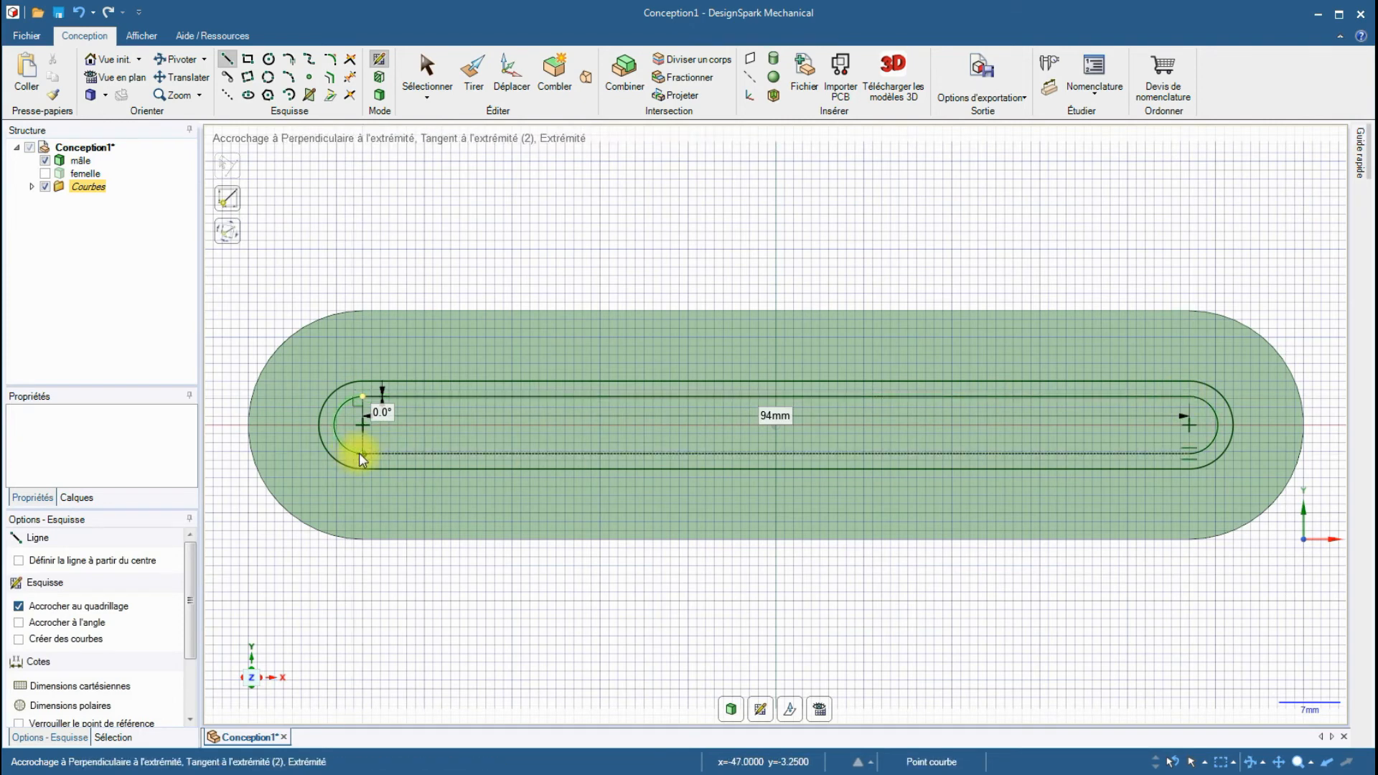
click(362, 454)
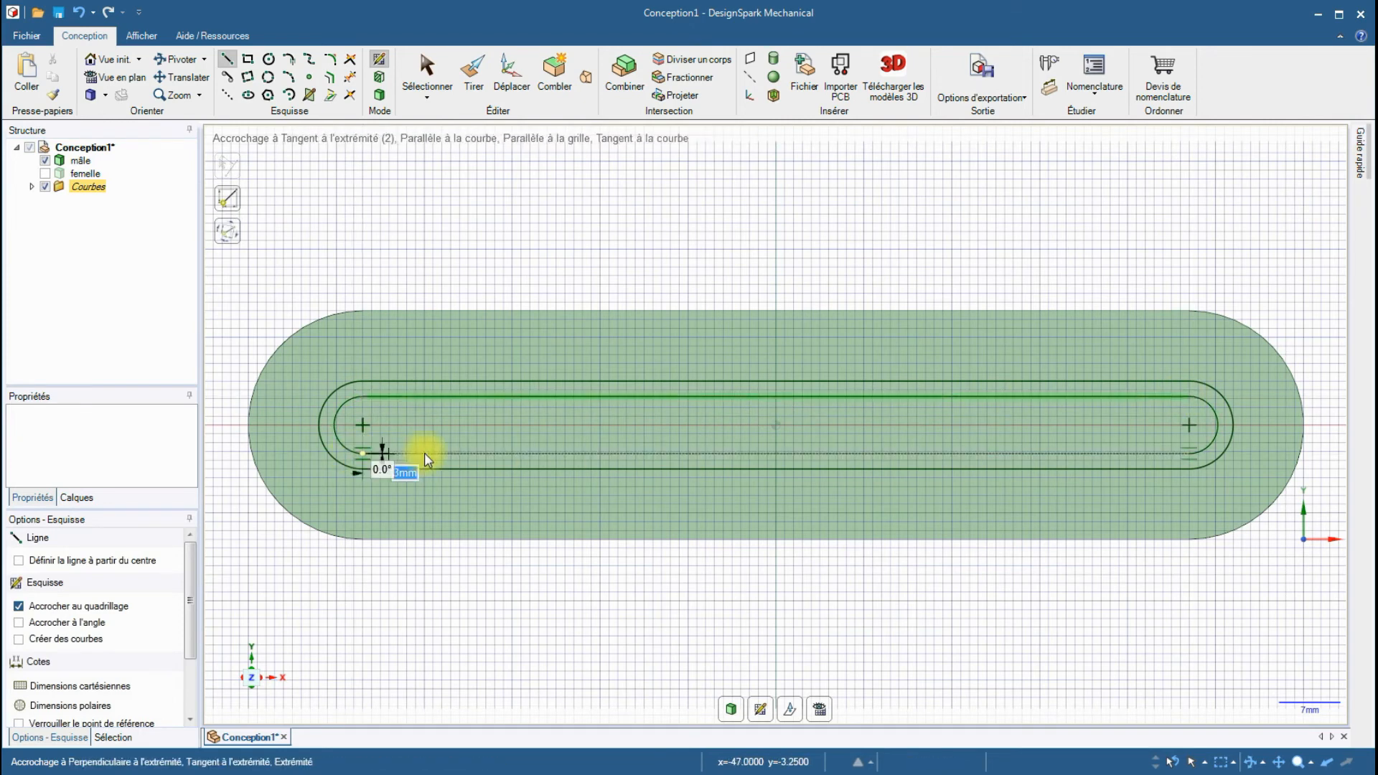
click(1184, 453)
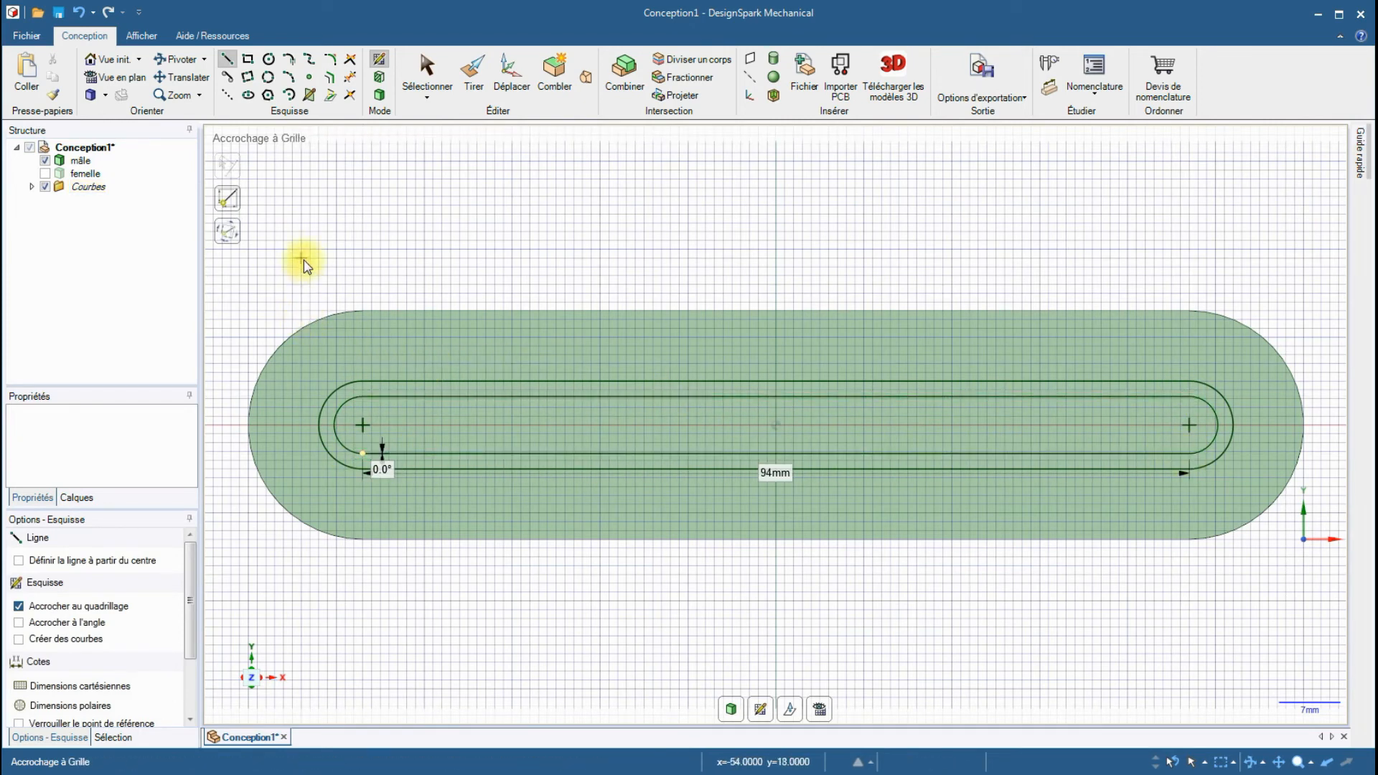
Pull the inner slot face up by 1 mm from the mâle boss's top and check the raised step from several angles.
click(472, 73)
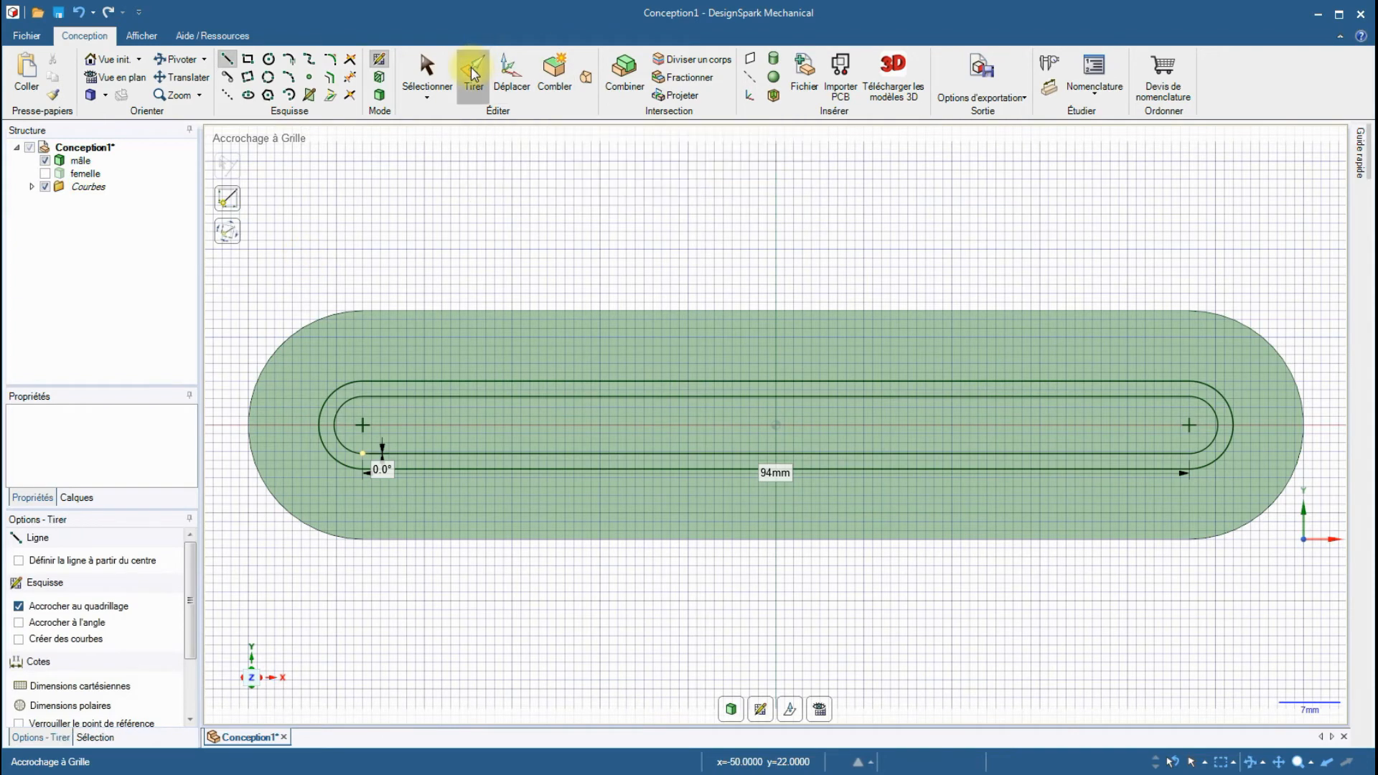
click(458, 428)
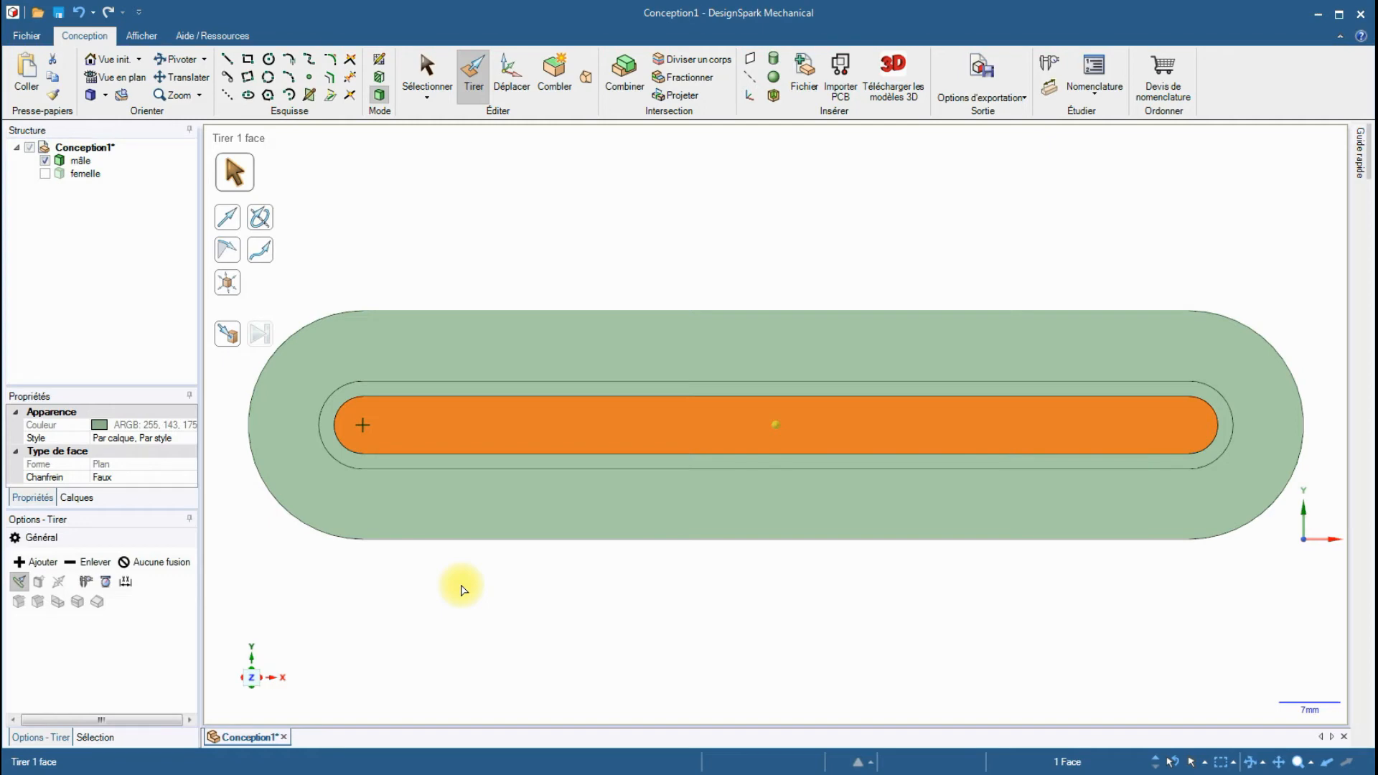
key(space)
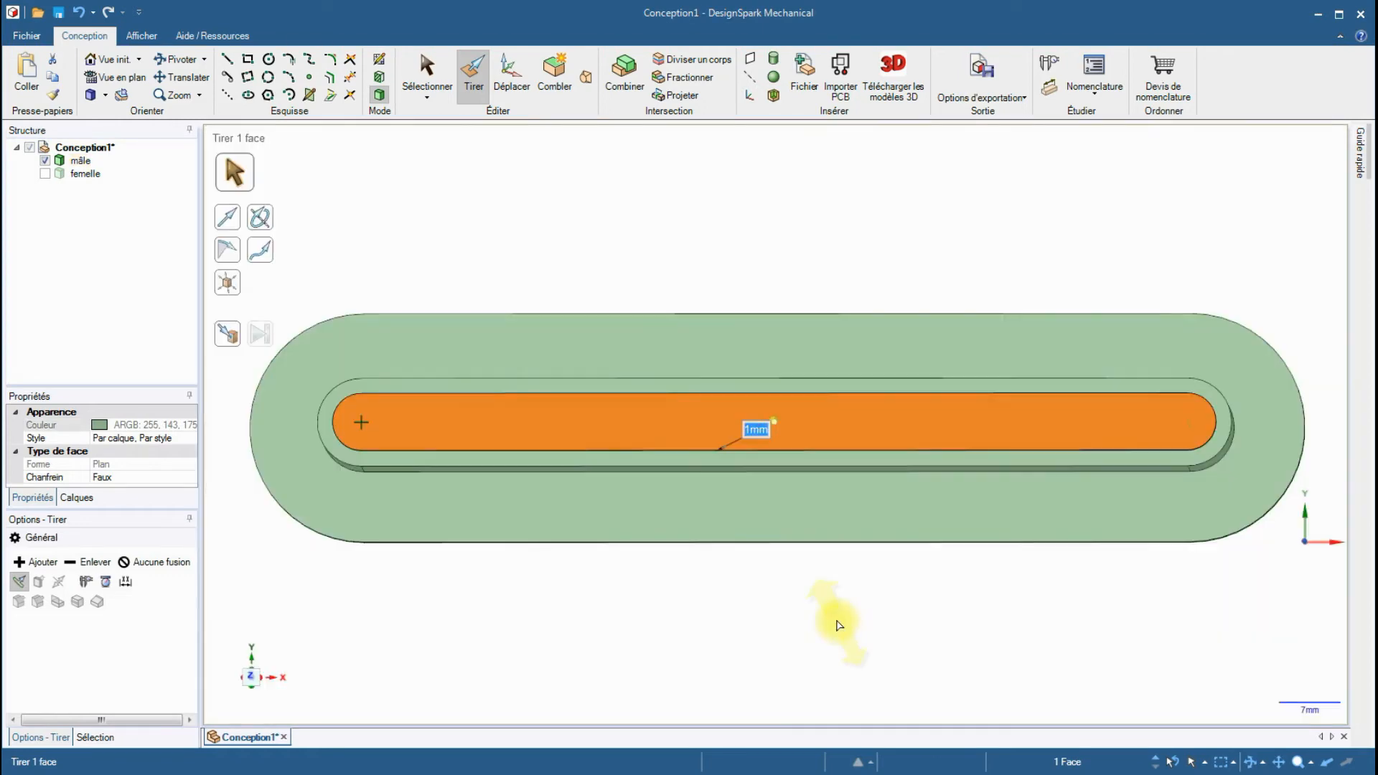
middle_drag(834, 624, 732, 429)
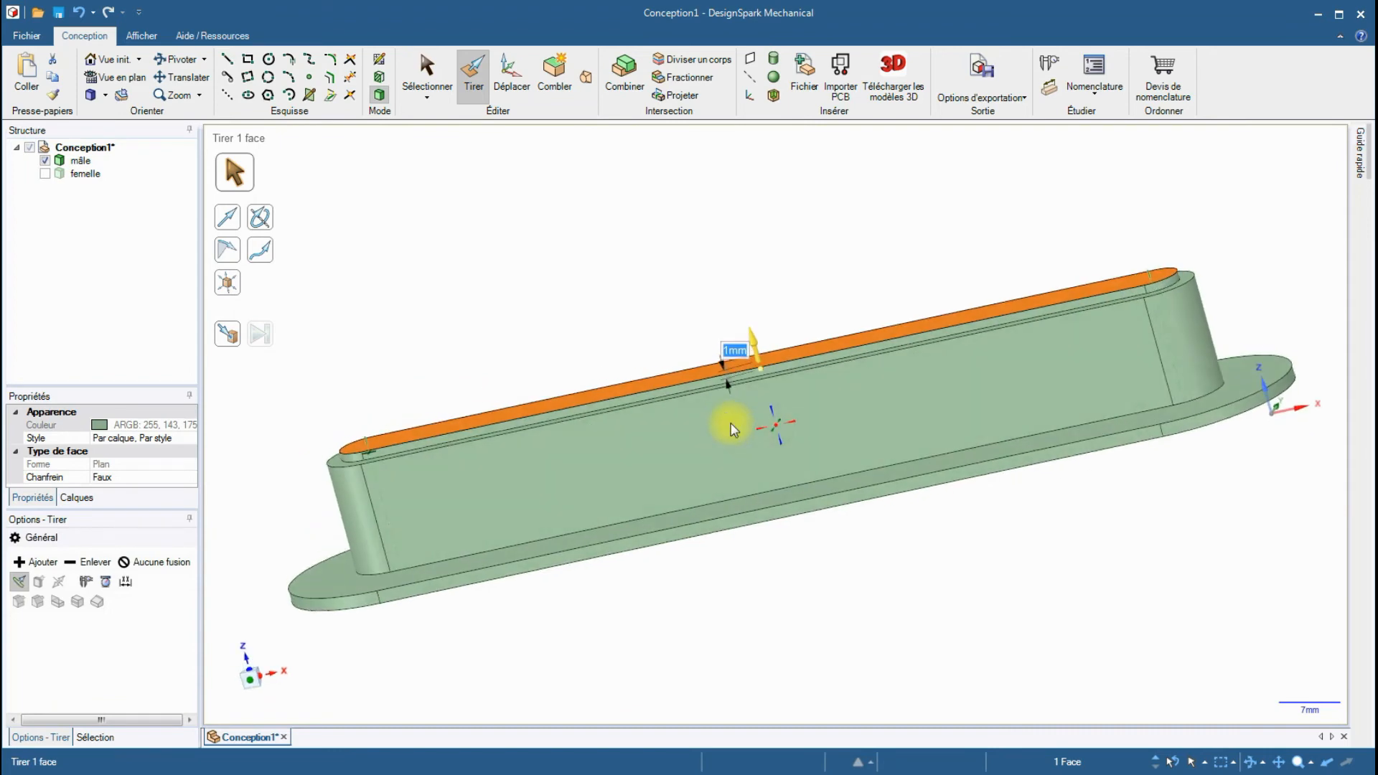
mouse_move(821, 581)
middle_down()
mouse_move(871, 560)
mouse_move(862, 605)
middle_up()
middle_drag(861, 578, 548, 476)
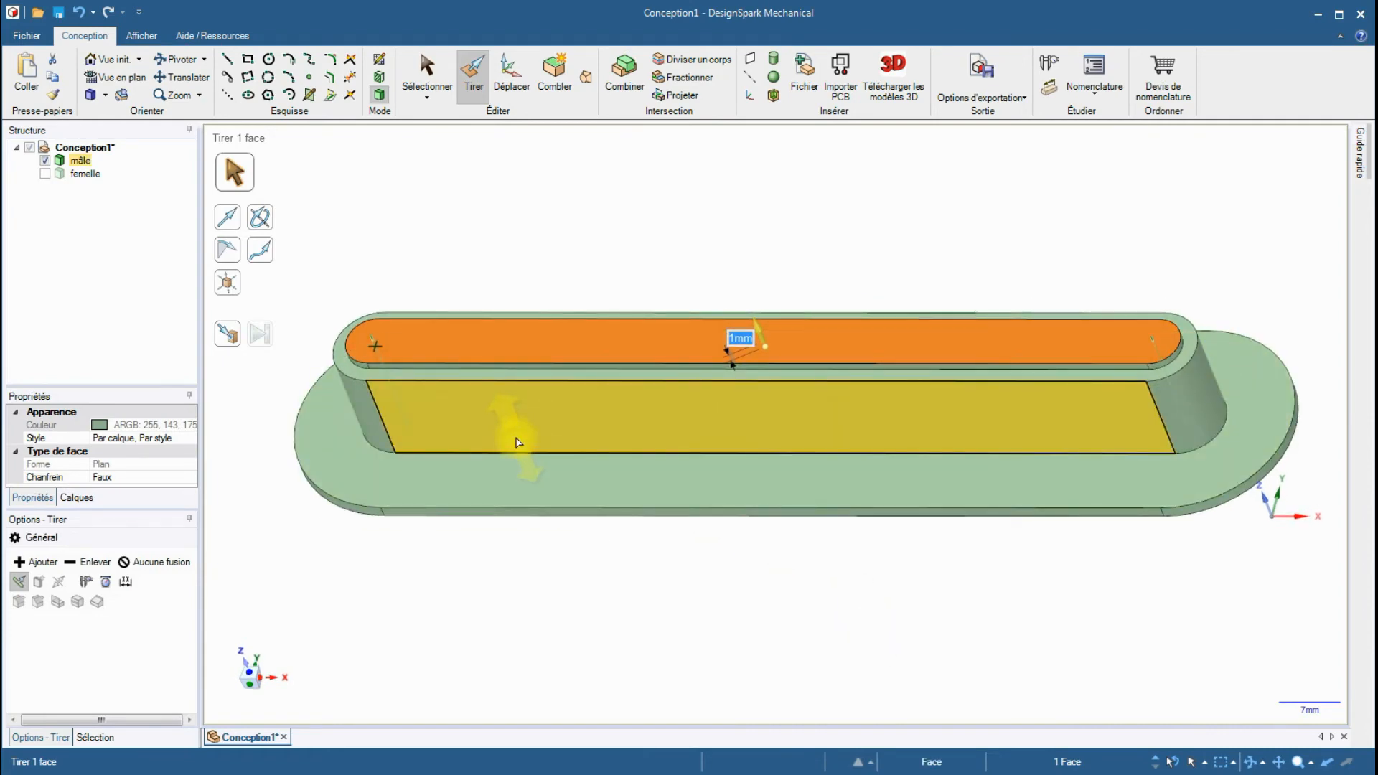
click(521, 337)
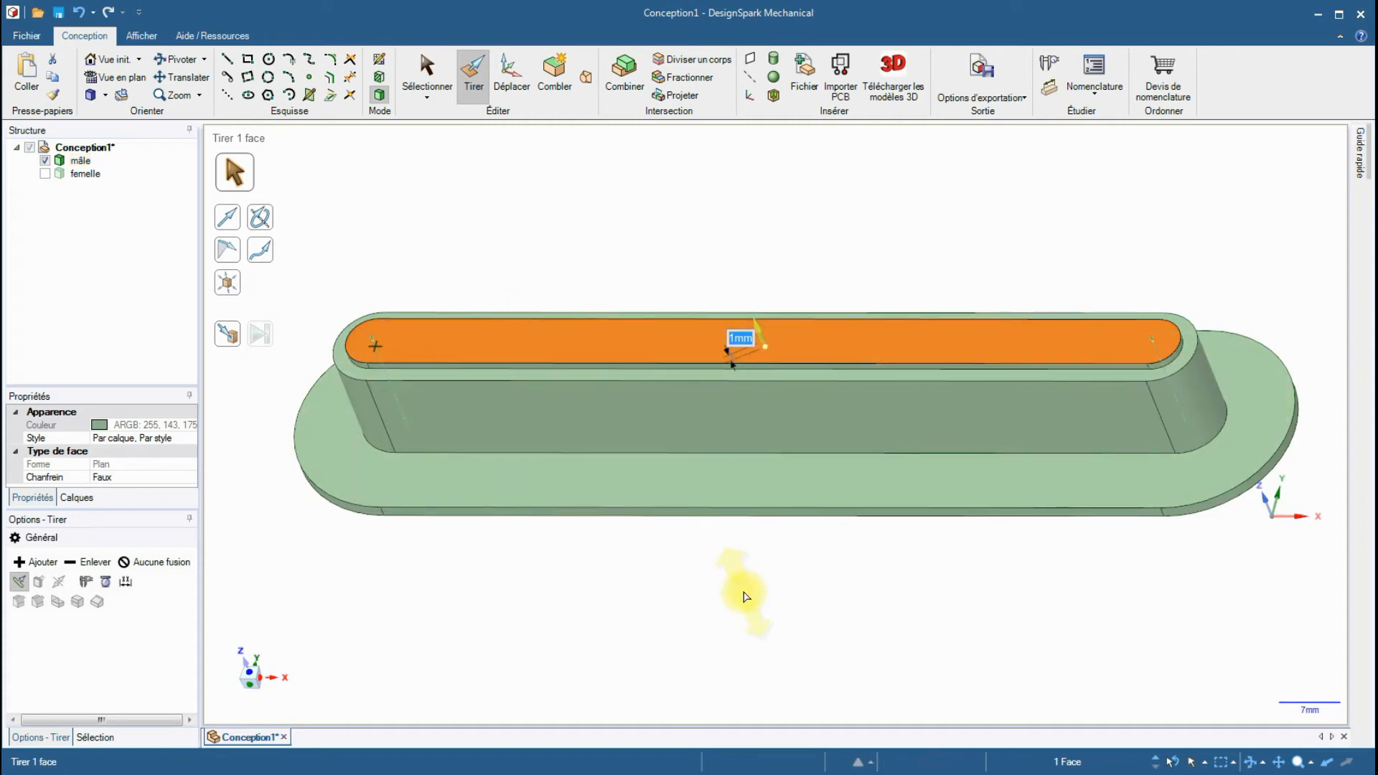
middle_drag(704, 578, 738, 671)
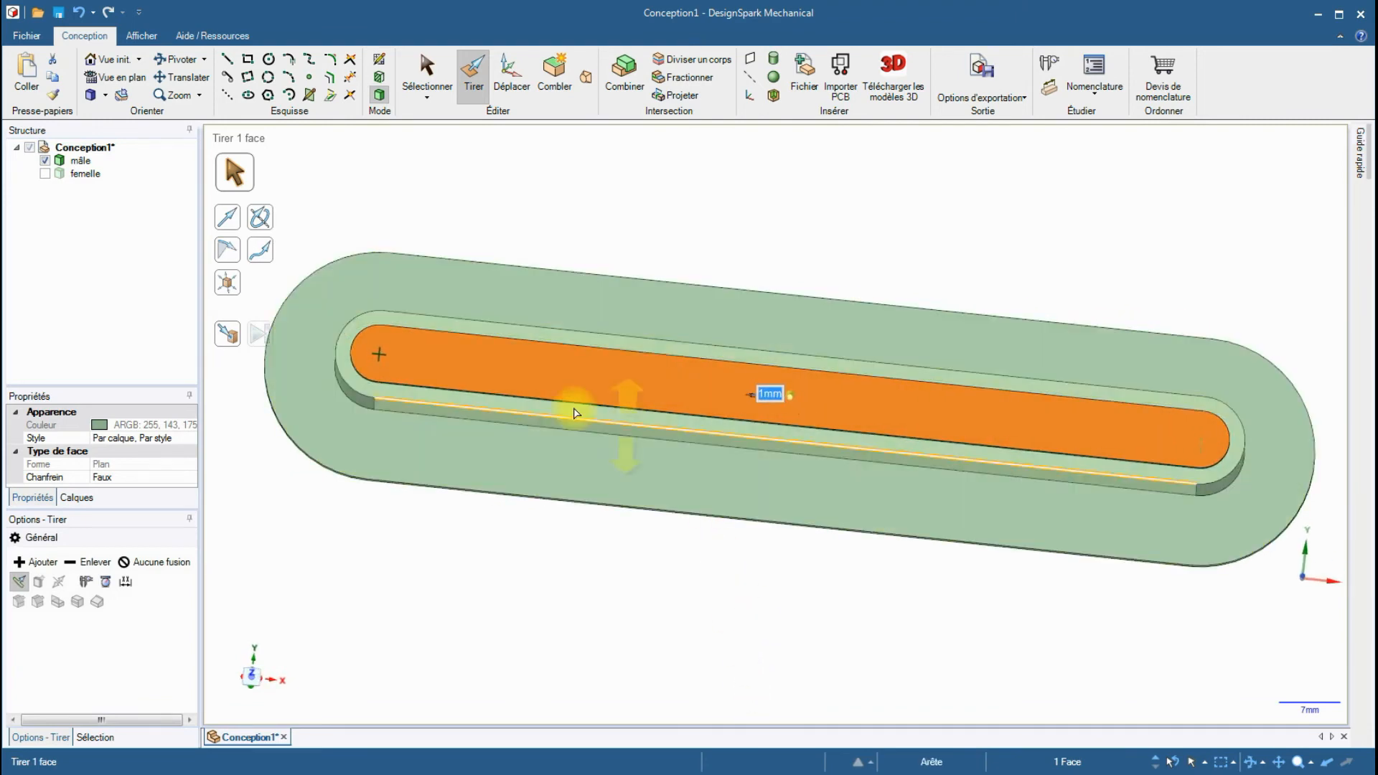
click(251, 676)
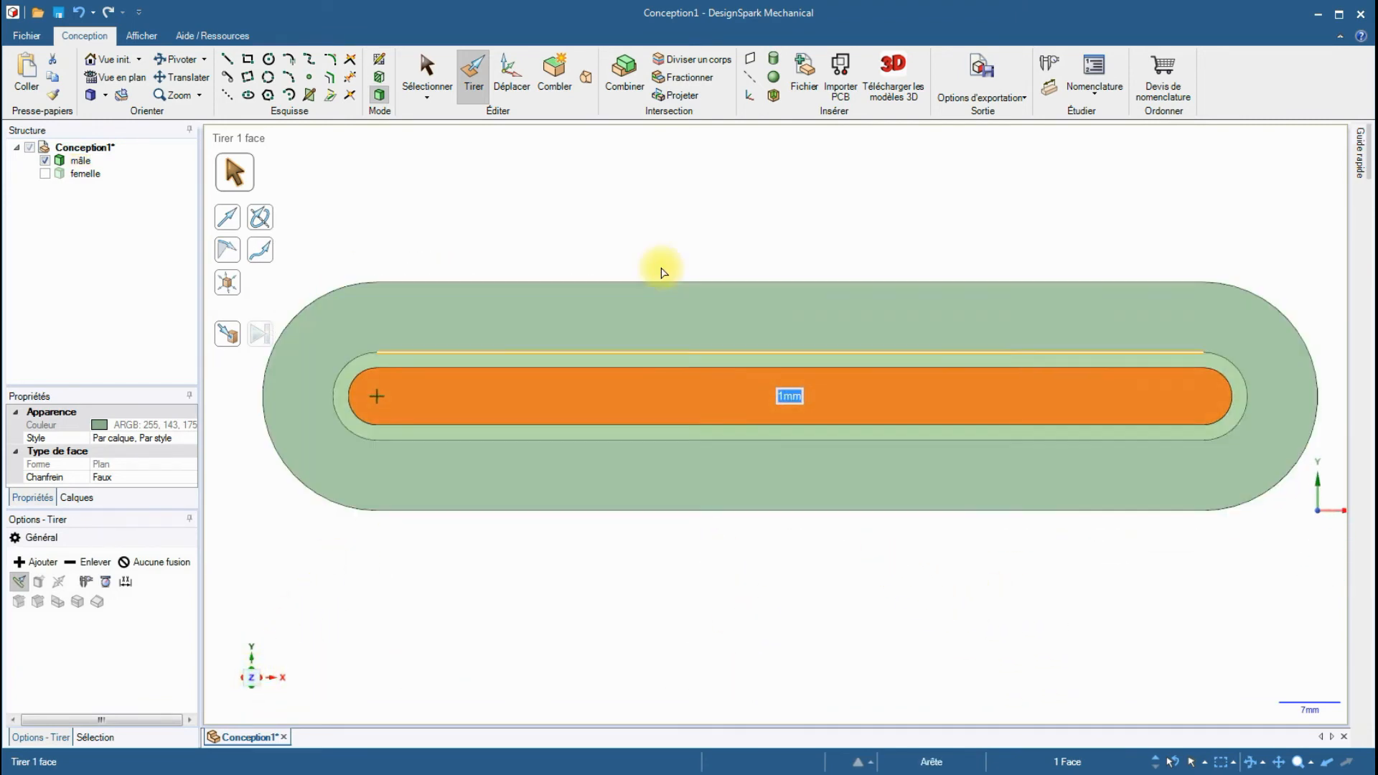
Select the raised slot face and start a centre-point arc sketch on it, with its negative X end in close view.
click(424, 71)
click(614, 386)
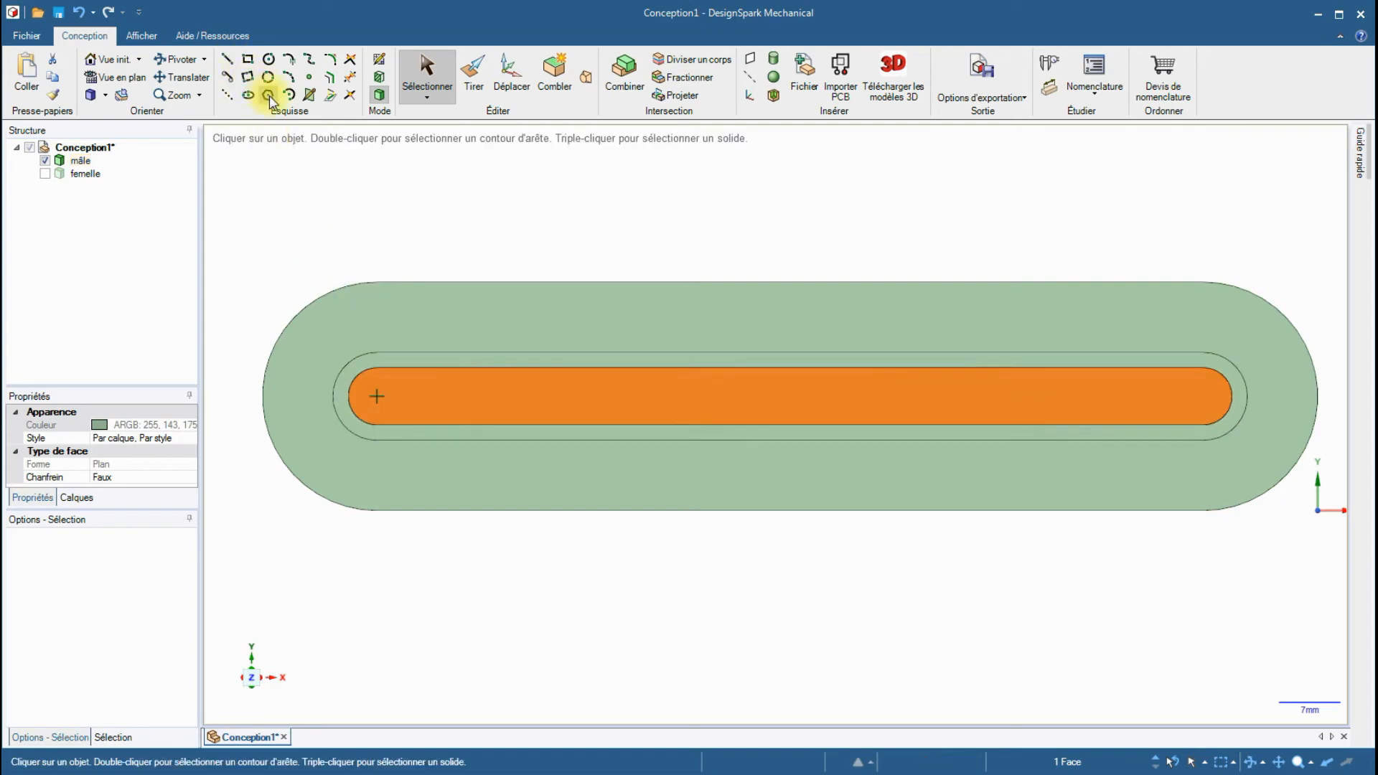
scroll(330, 330, up, 4)
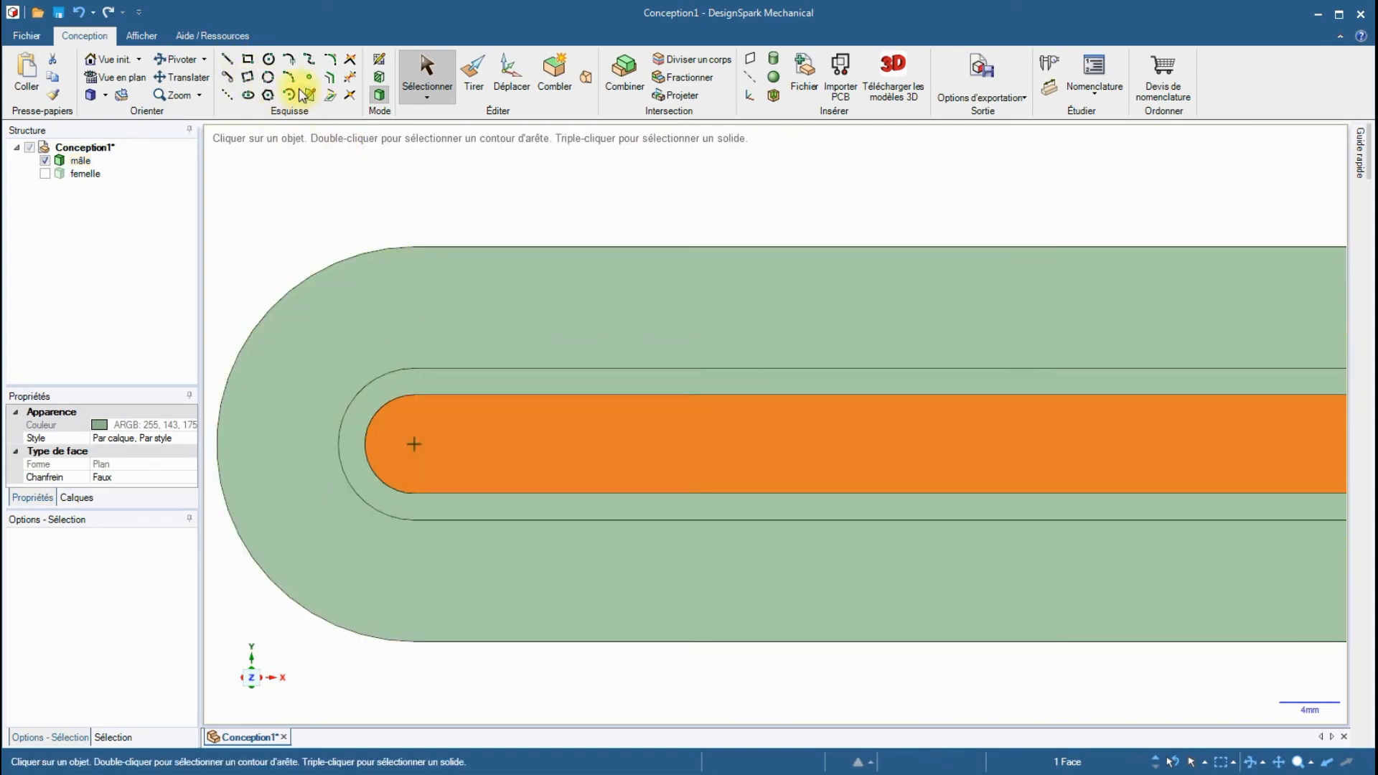
click(289, 95)
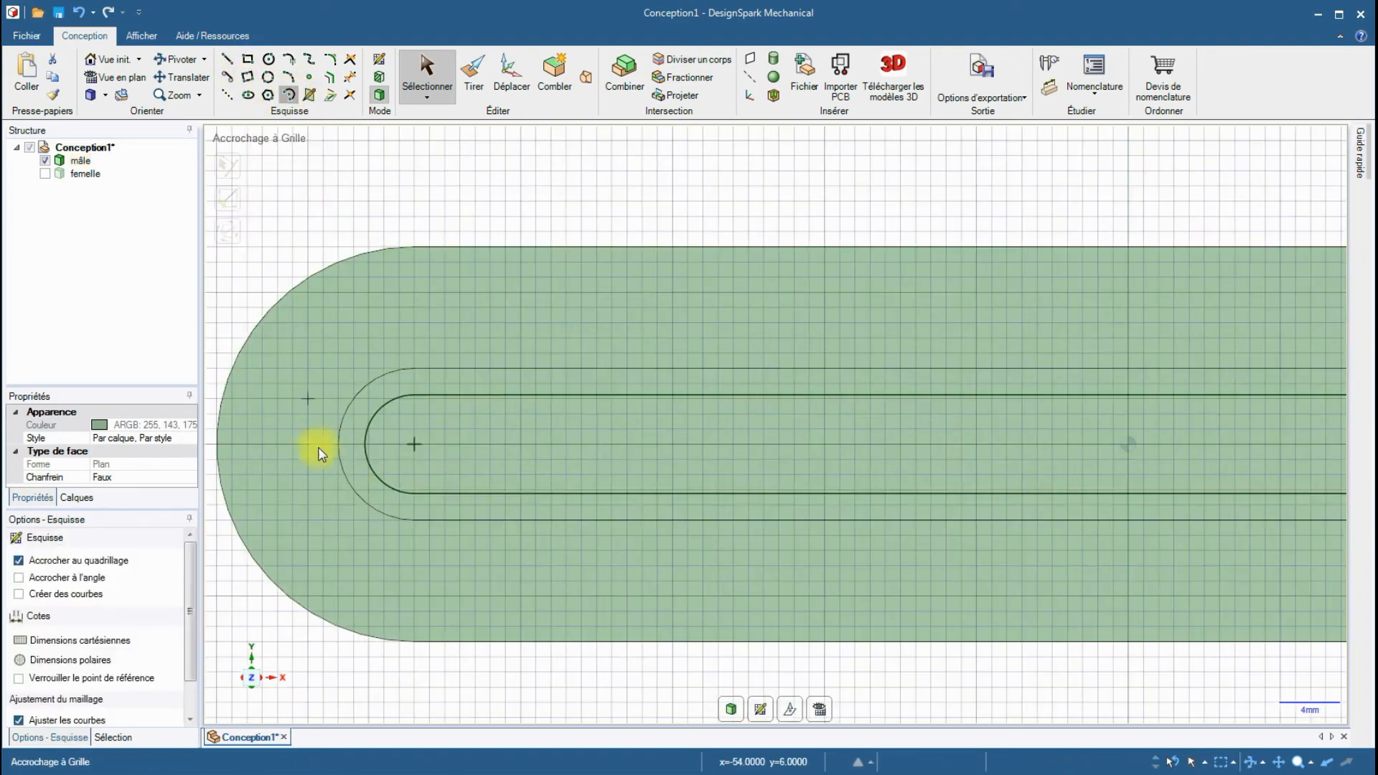
Try a 180° arc of 5.5 mm diameter centred on the raised slot's rounded end, and undo it.
click(415, 433)
text(5.5)
key(Return)
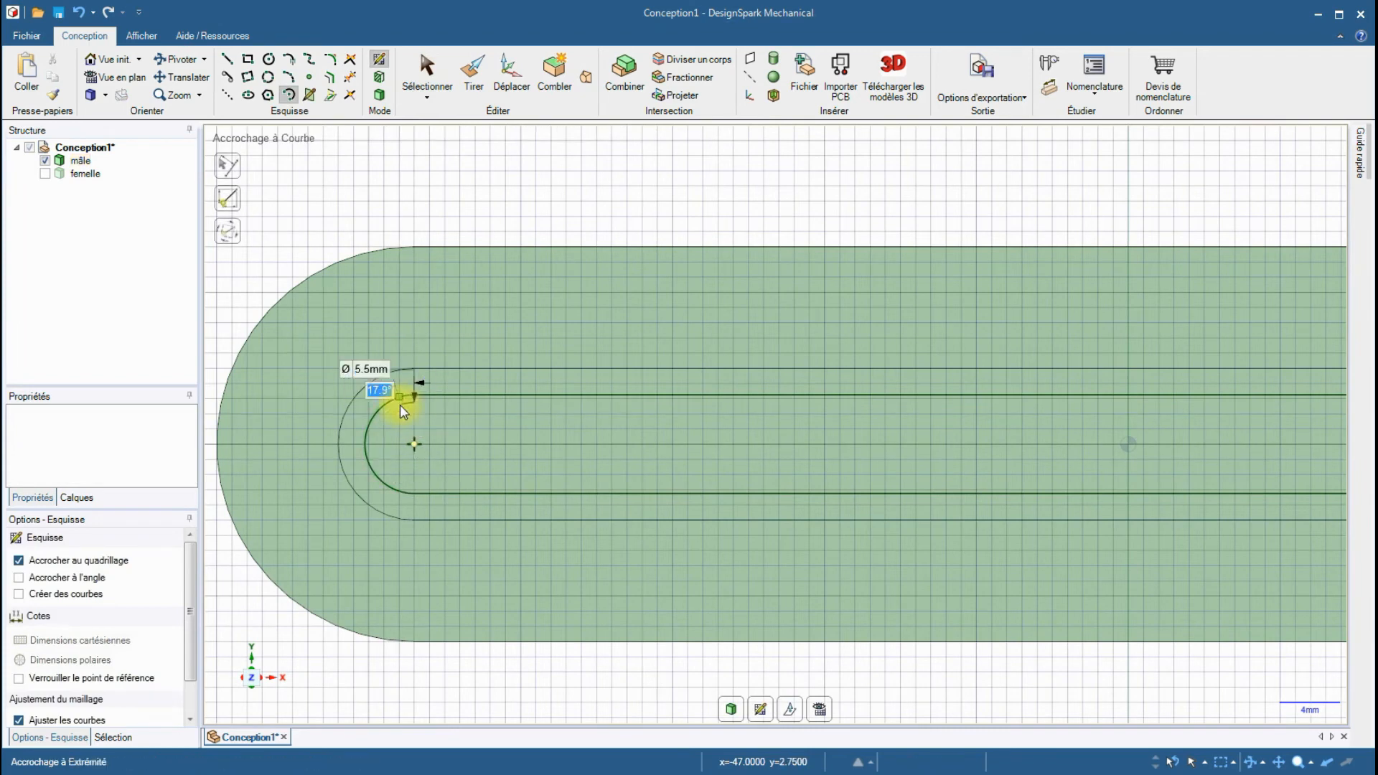
key(Return)
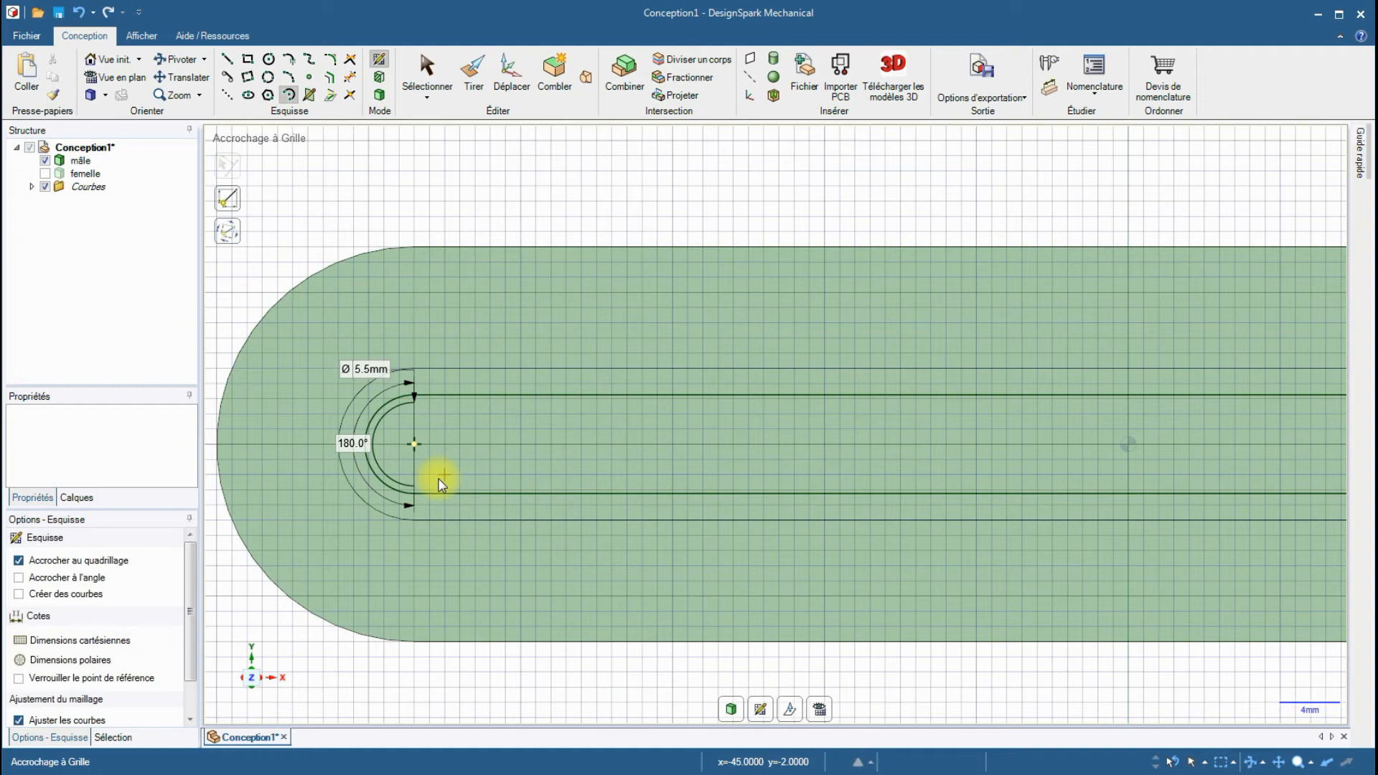
click(441, 484)
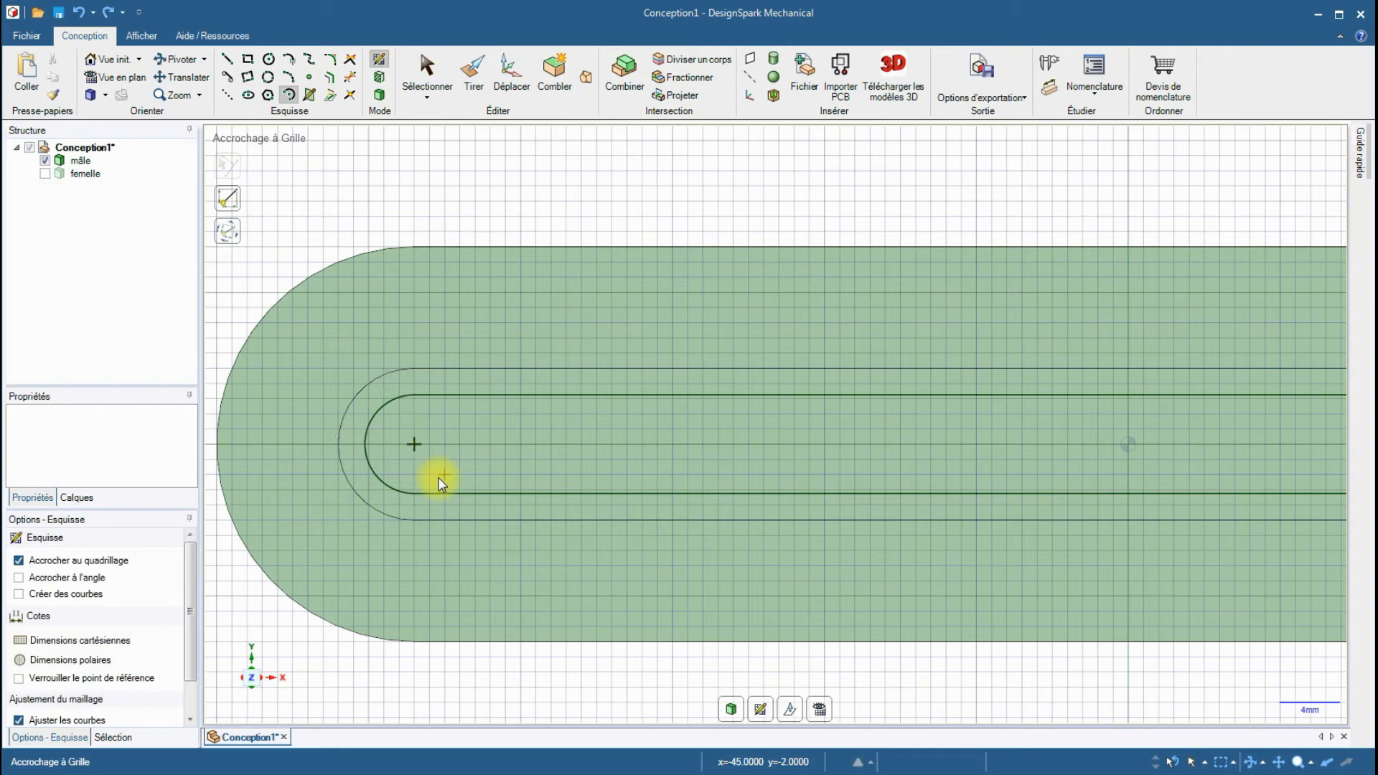
Try a 5 mm diameter centre-point arc on the raised slot's rounded end at negative X, and undo it.
click(413, 445)
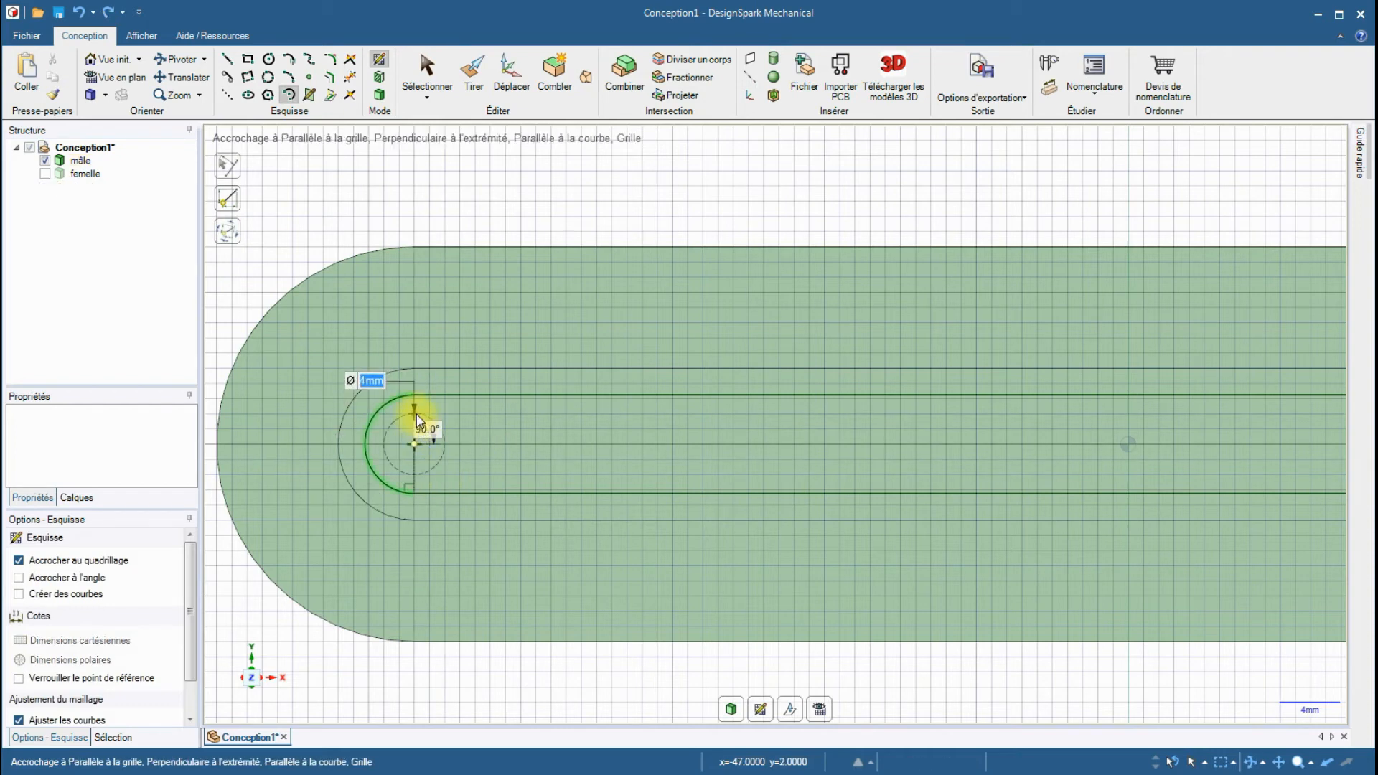
text(5)
key(Tab)
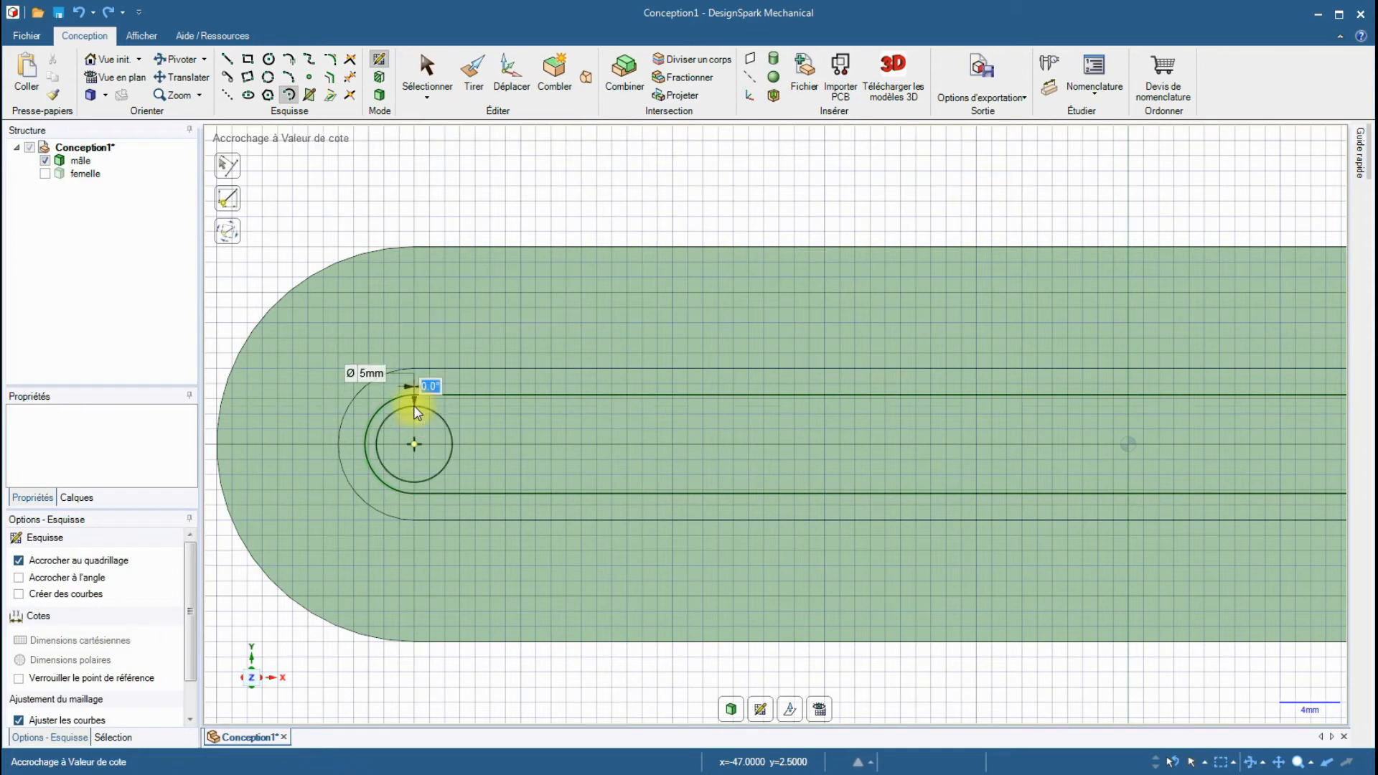
key(Return)
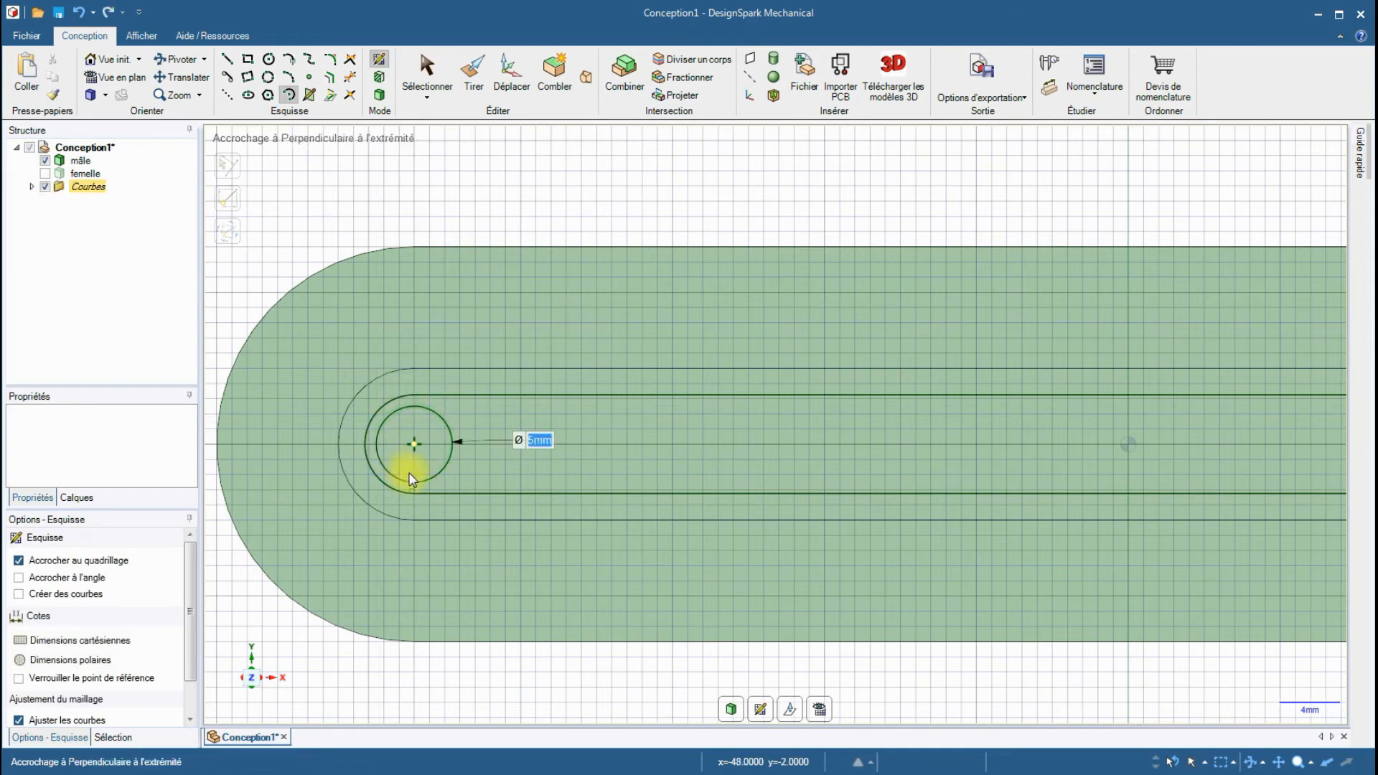
key(Escape)
key(ctrl+z)
Sketch a 180° arc of 5 mm diameter centred on the raised slot's rounded end at negative X.
click(411, 443)
text(5)
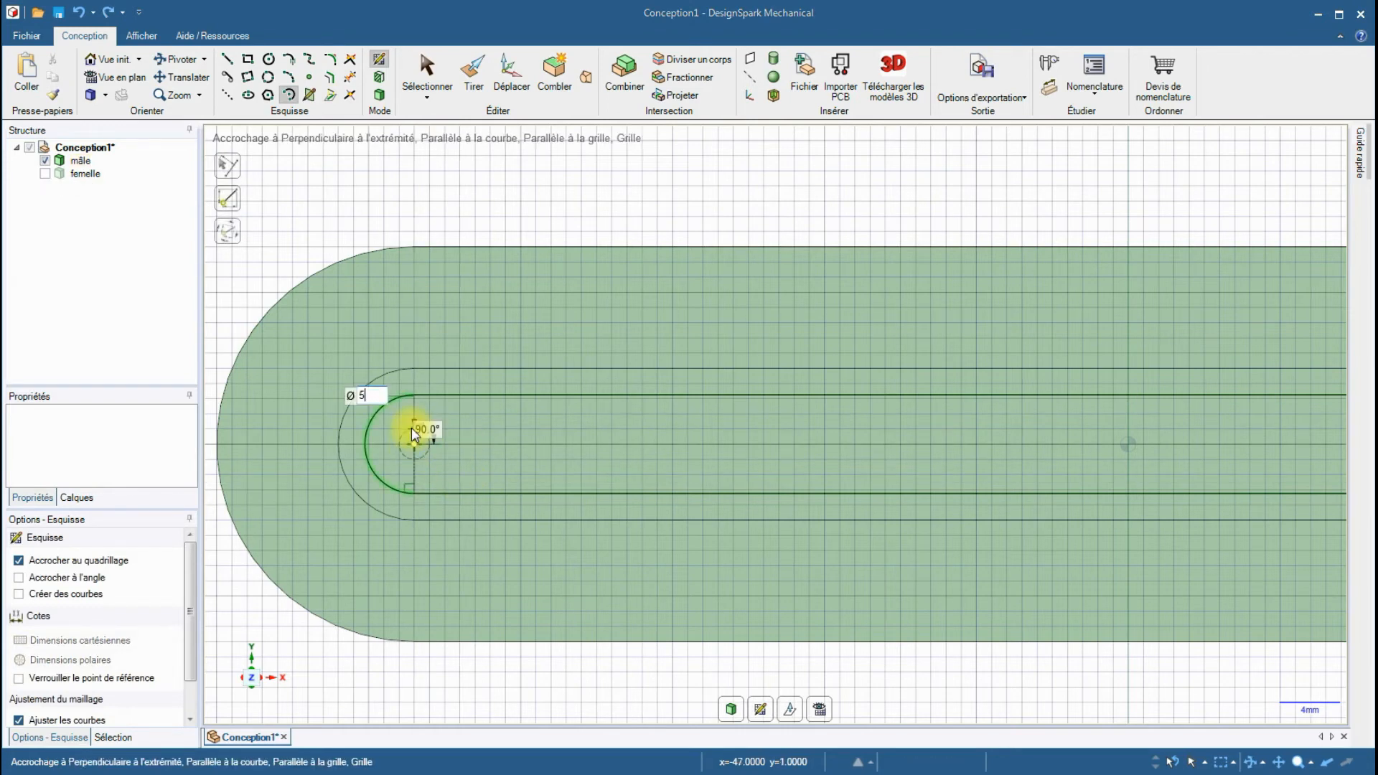
key(Tab)
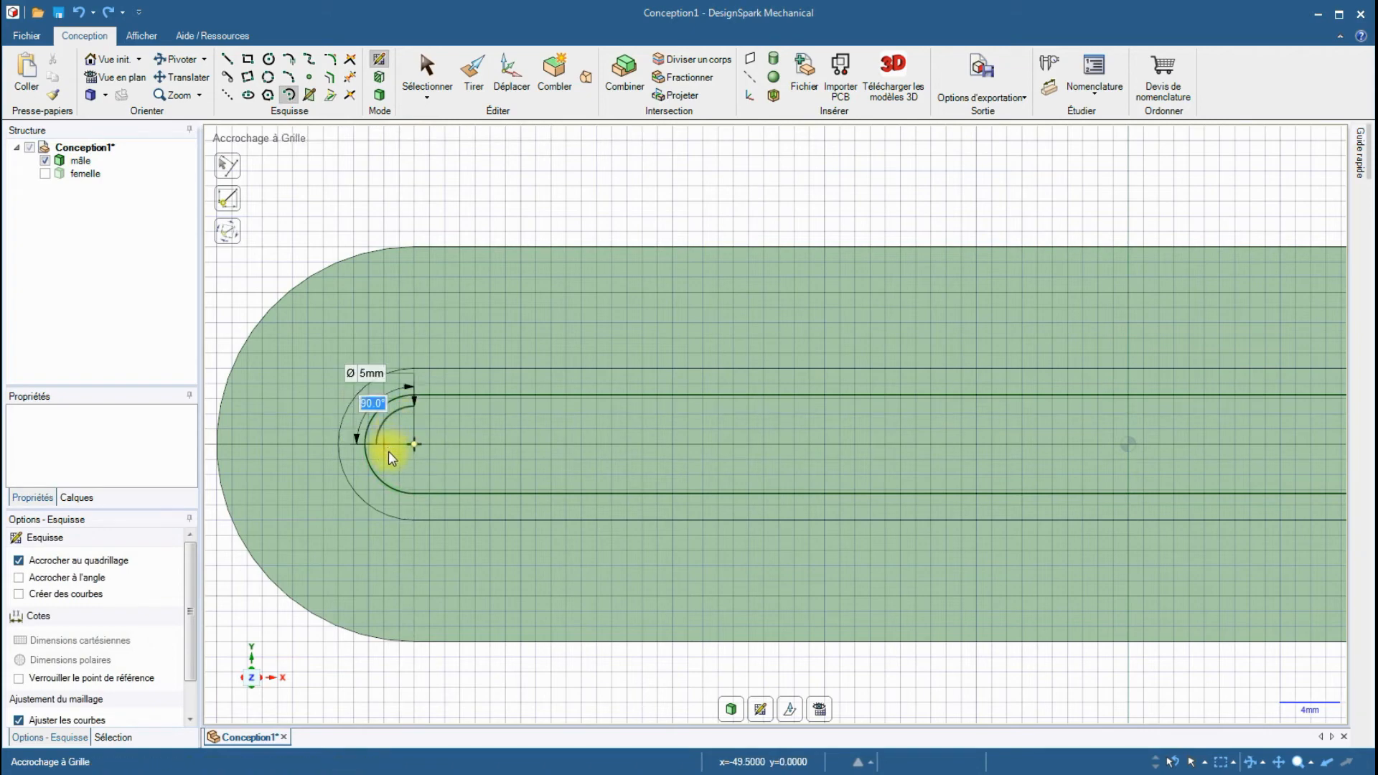
click(413, 472)
Sketch a matching outward-facing 180° arc of 5 mm diameter centred on the slot's rounded end at positive X.
scroll(342, 442, down, 1)
scroll(342, 442, down, 1)
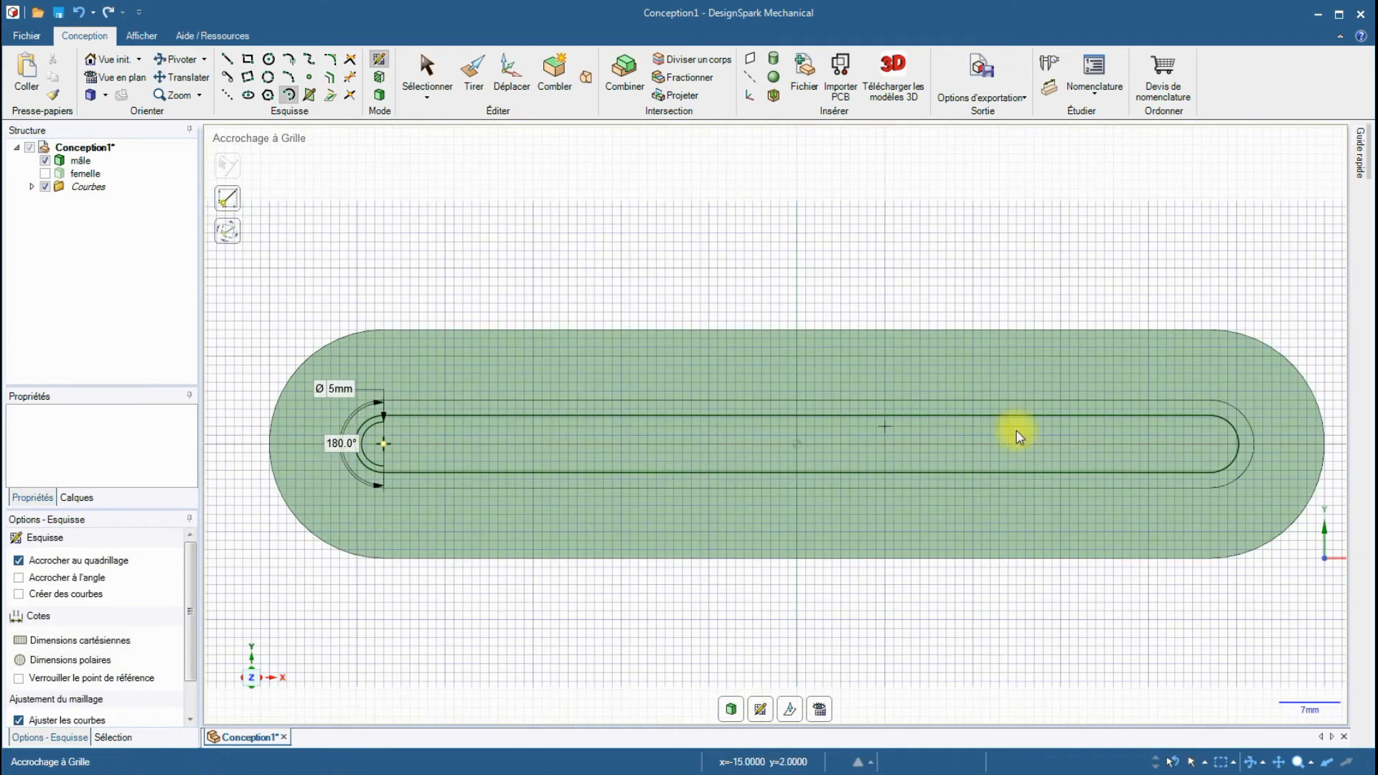
click(1210, 445)
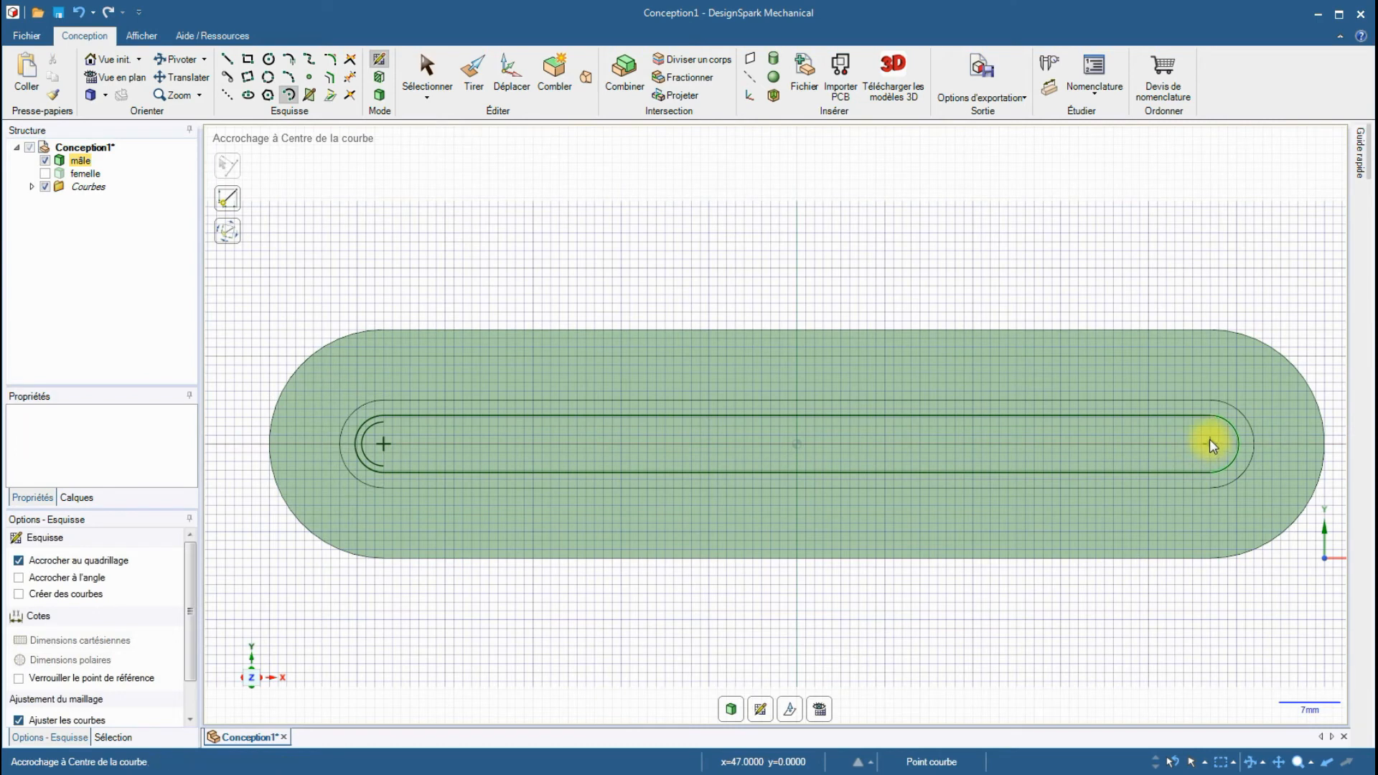
text(5)
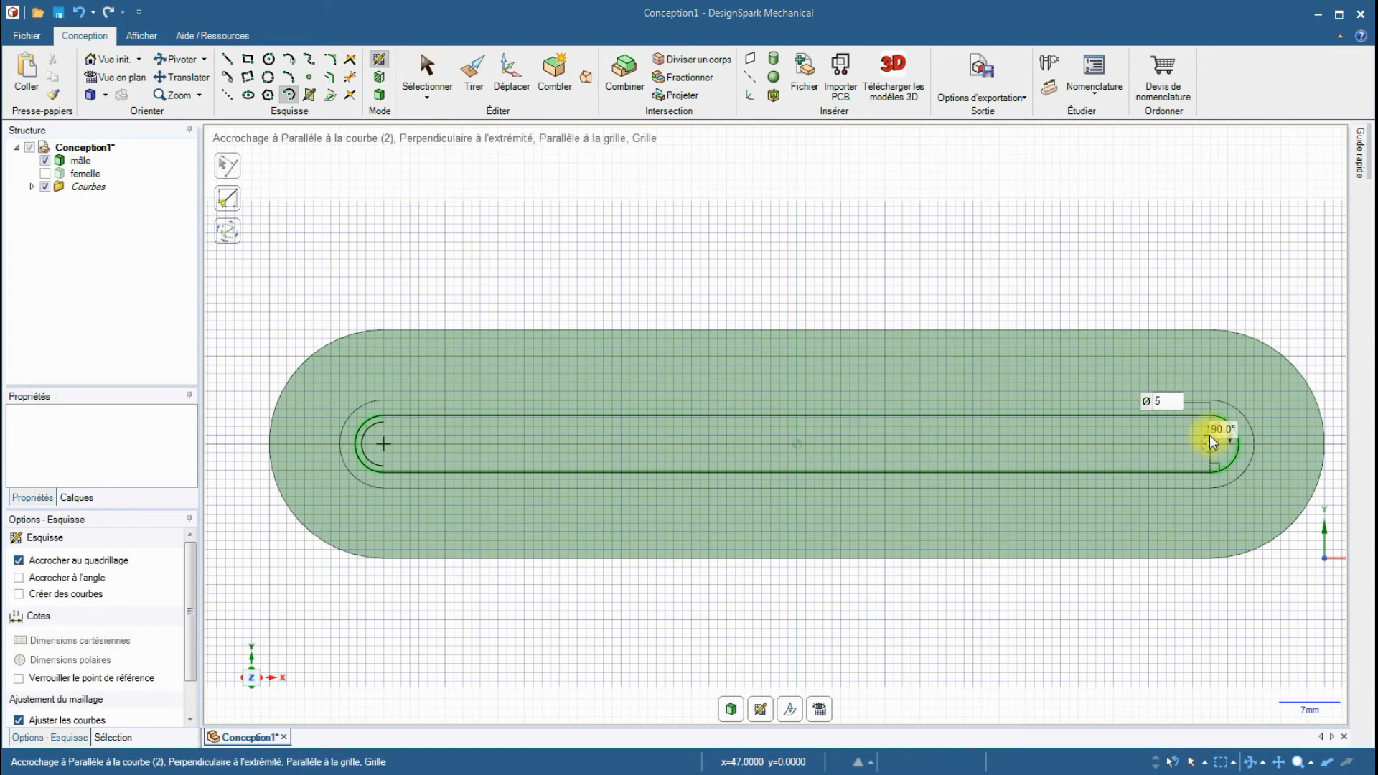
key(Return)
click(1213, 461)
Join the positive-Y endpoints of the two 5 mm arcs with a straight line.
scroll(857, 473, up, 1)
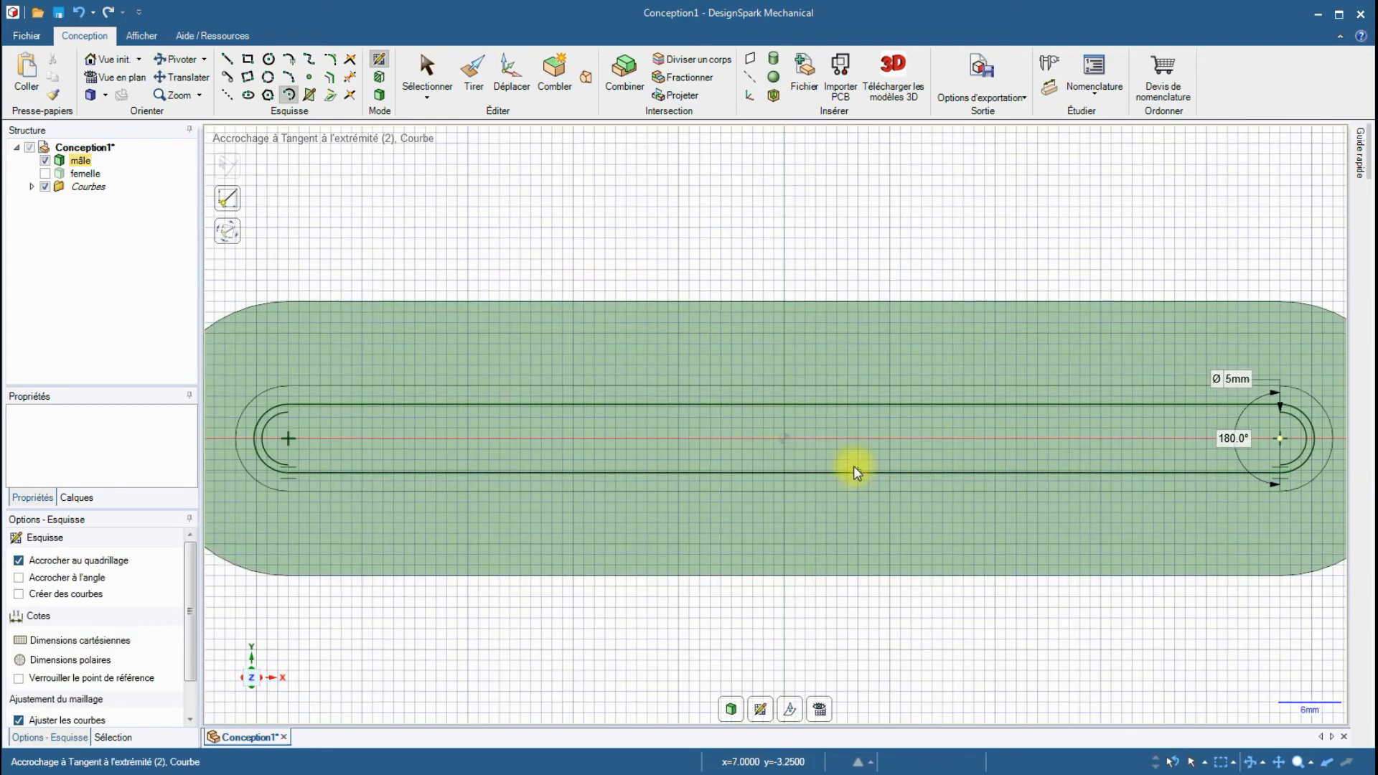
click(227, 63)
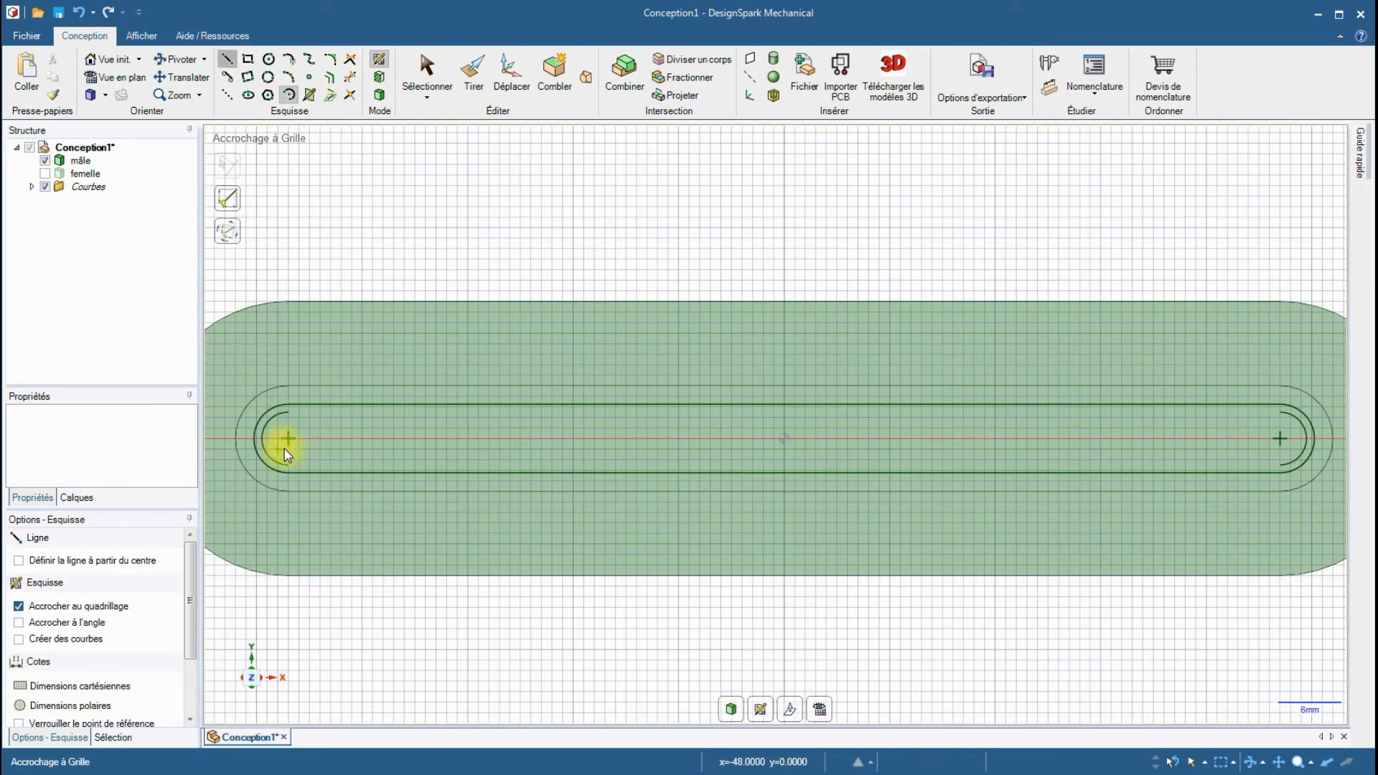
click(288, 411)
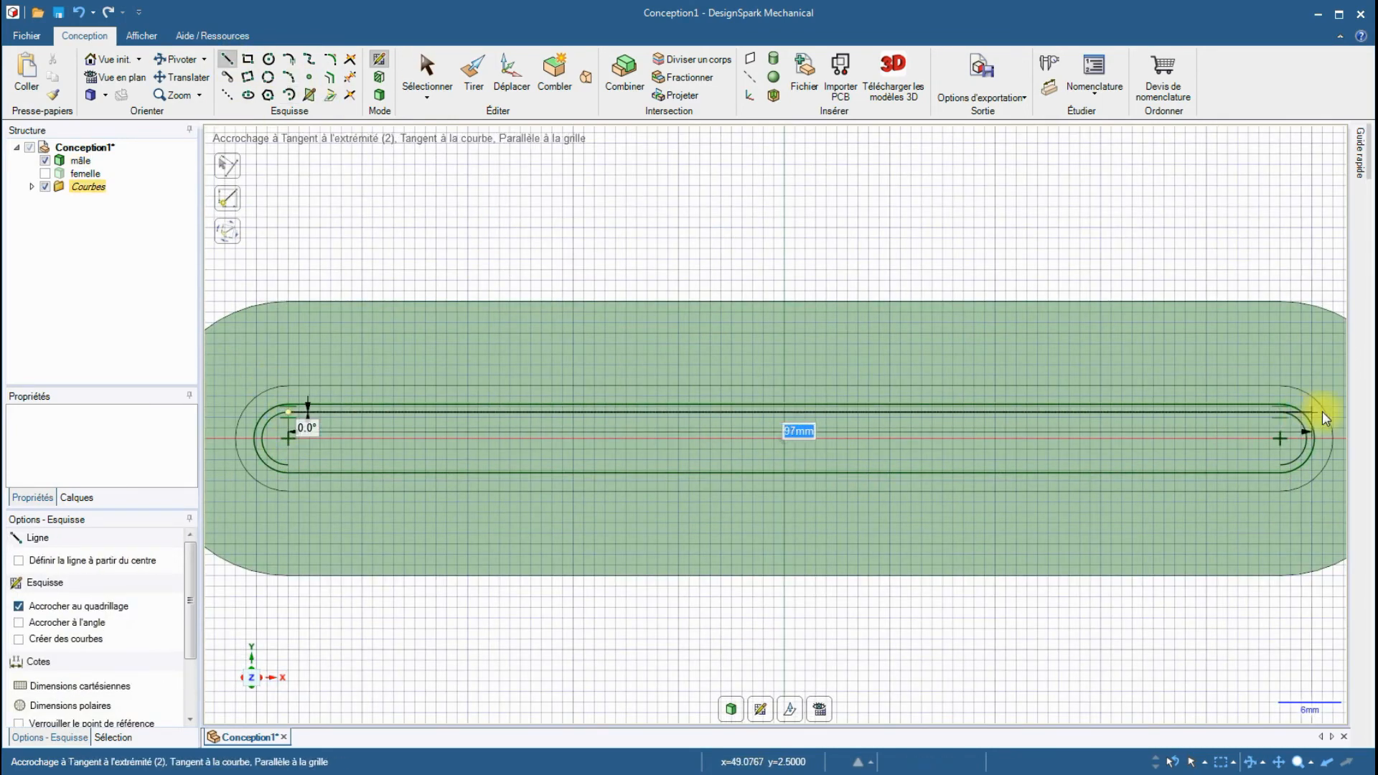
scroll(1280, 419, up, 5)
click(1281, 402)
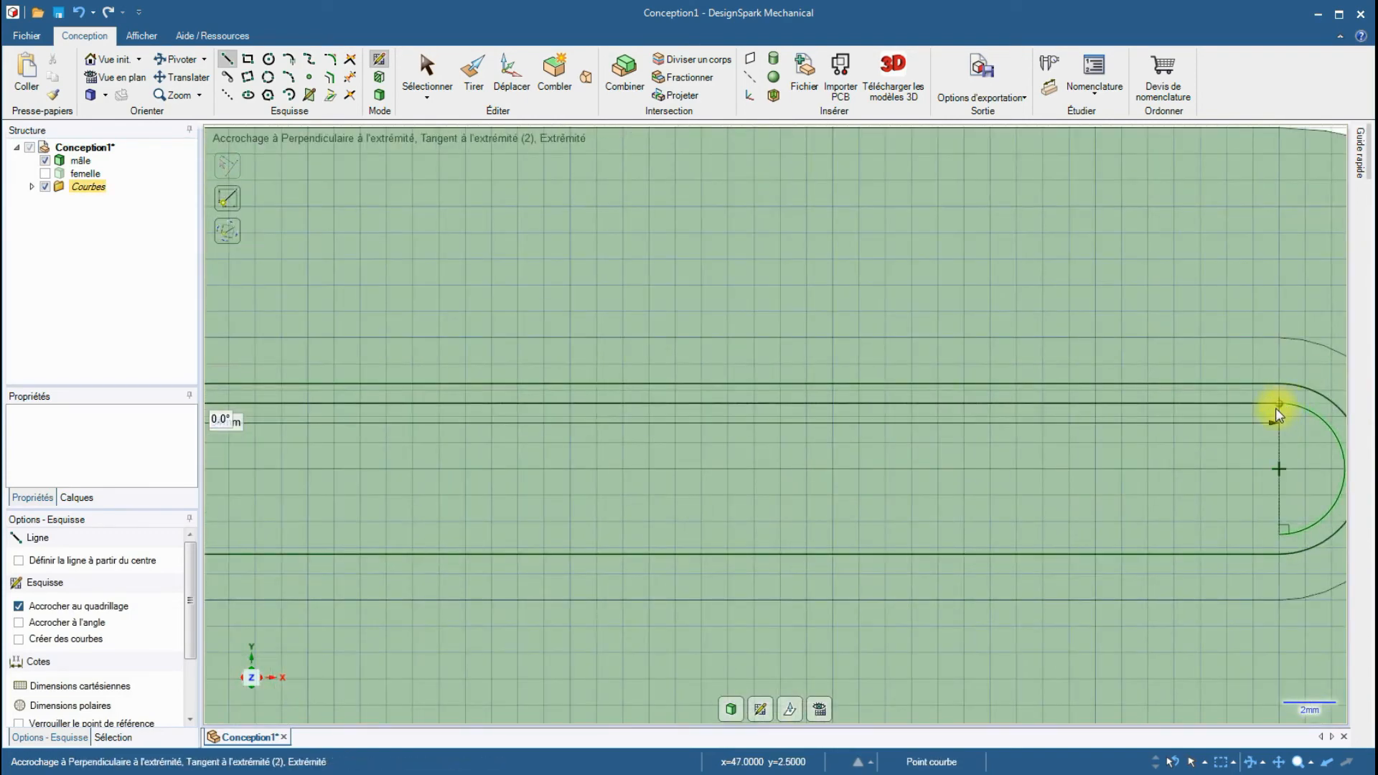
Join the negative-Y endpoints of the two arcs with a 94 mm line to close the inner slot outline.
click(1280, 538)
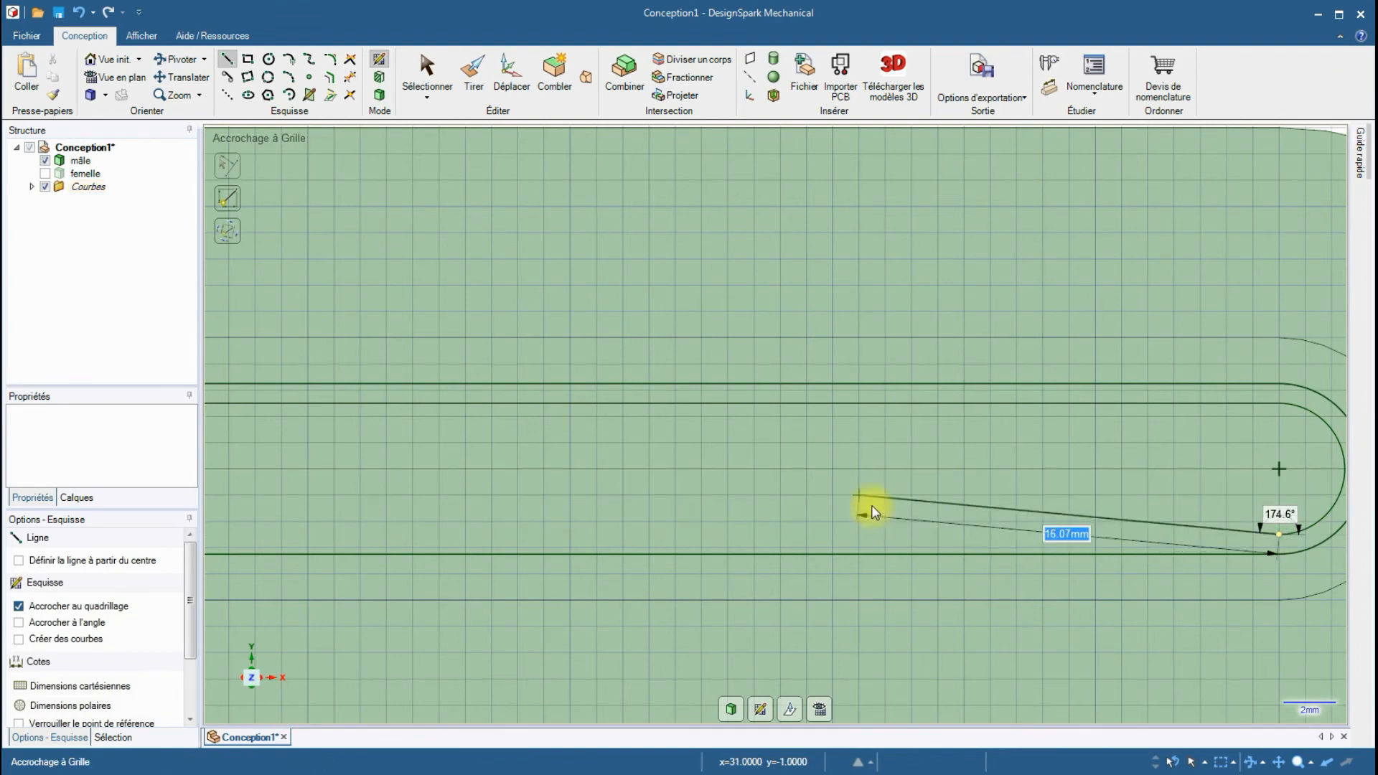
scroll(873, 510, down, 5)
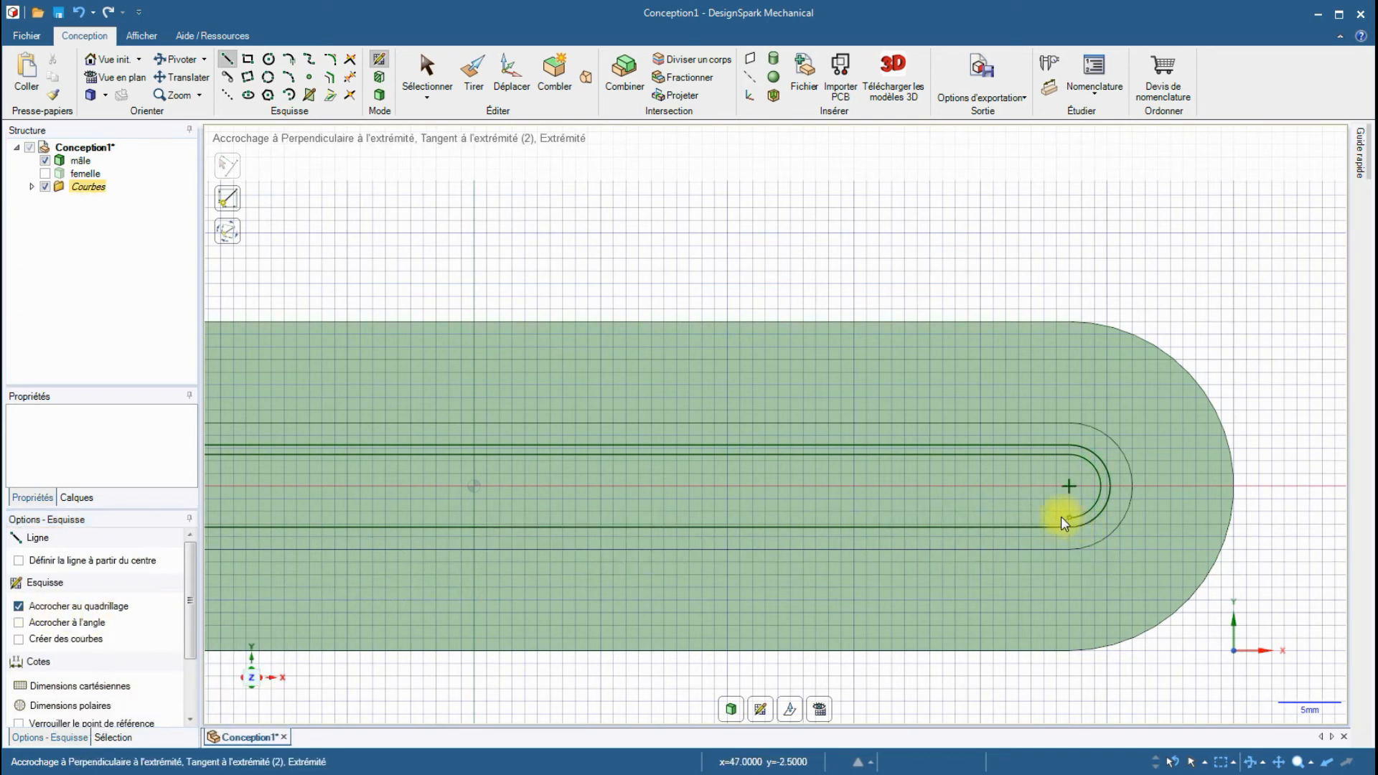
scroll(1174, 455, down, 5)
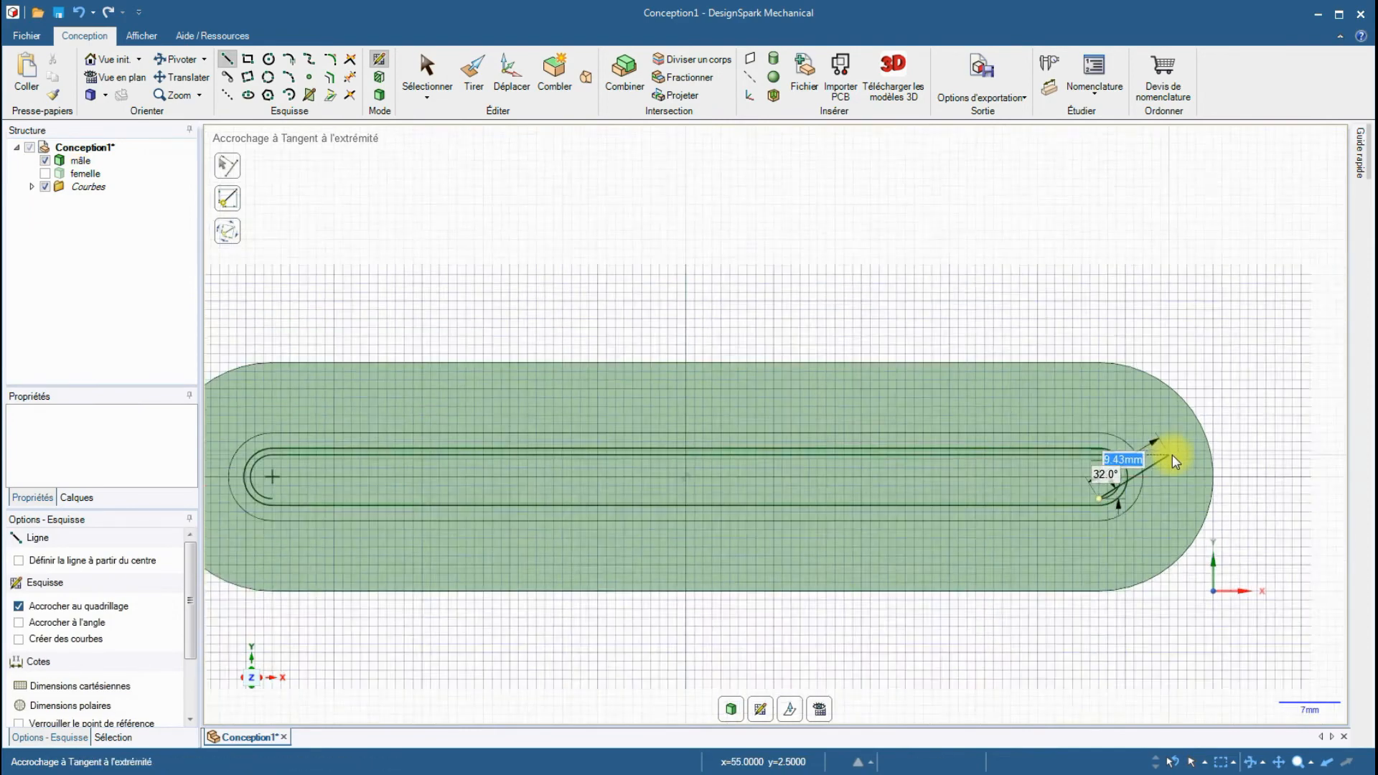
scroll(634, 456, up, 5)
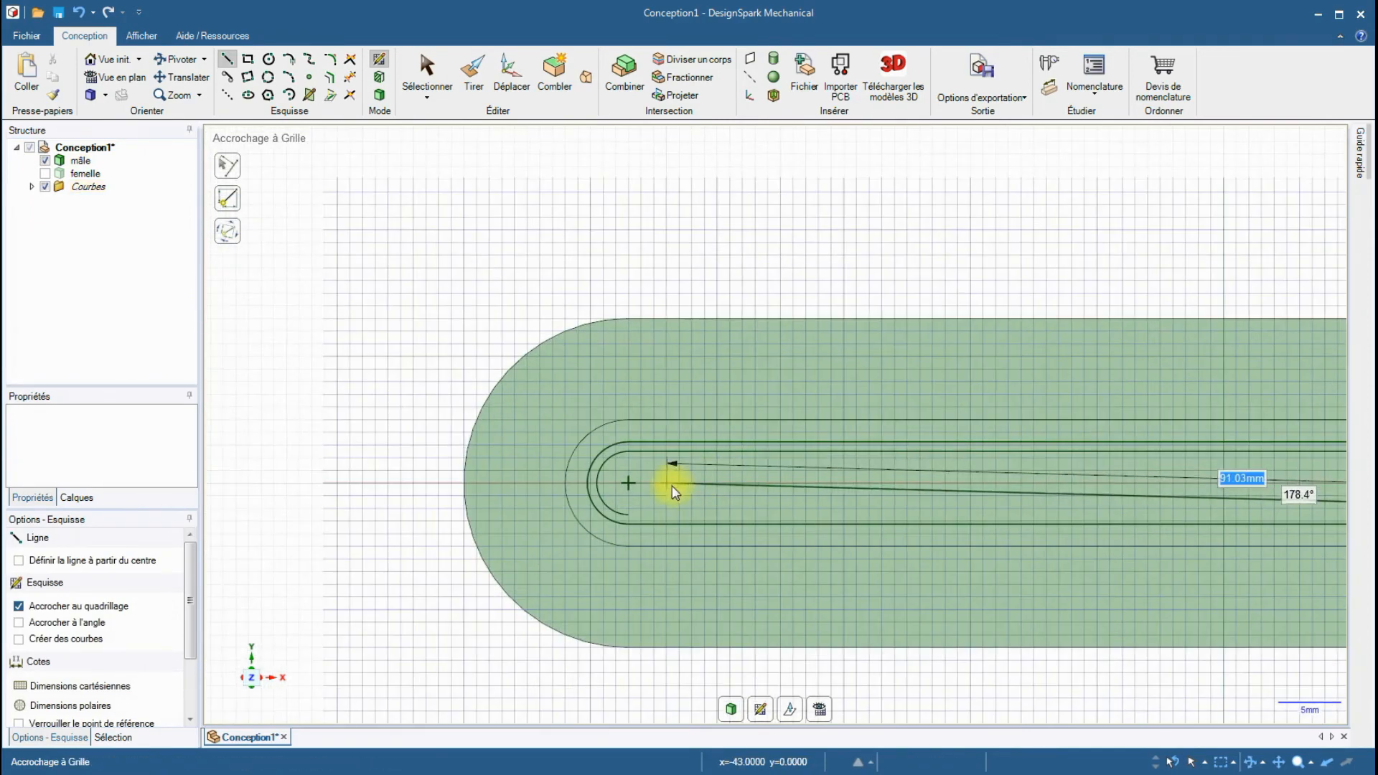
scroll(632, 514, up, 3)
scroll(632, 519, up, 1)
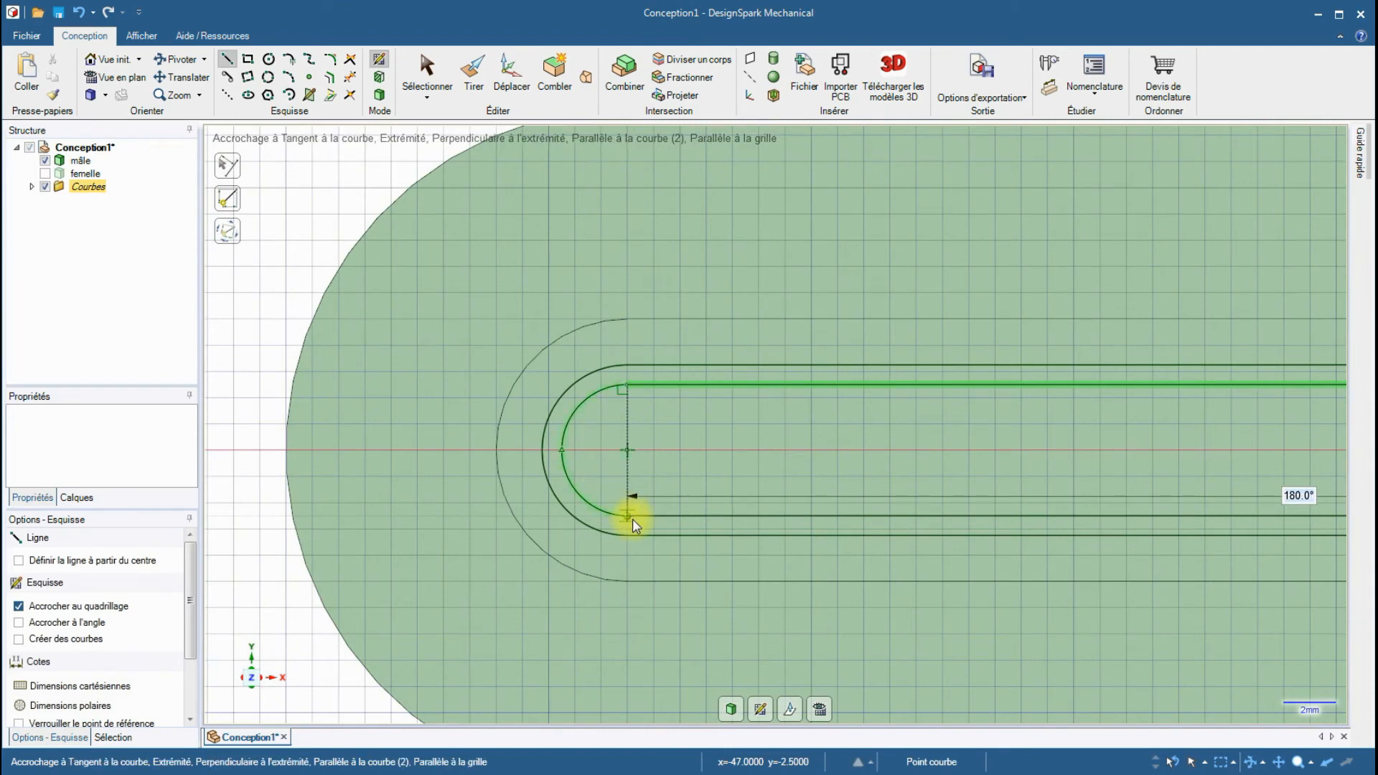
click(626, 516)
Pull the 5 mm wide inner slot face down through the whole mâle body to cut a through slot.
scroll(630, 567, down, 2)
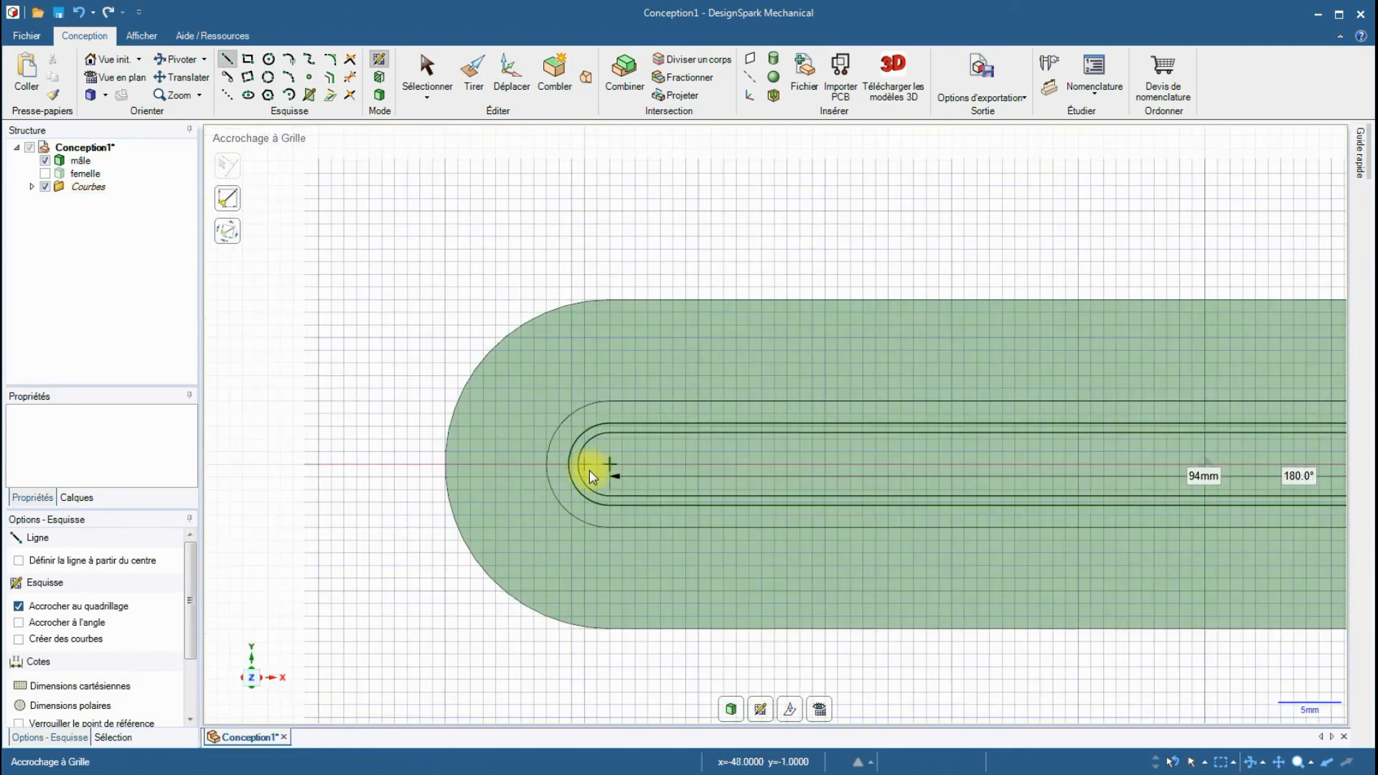
scroll(701, 467, down, 2)
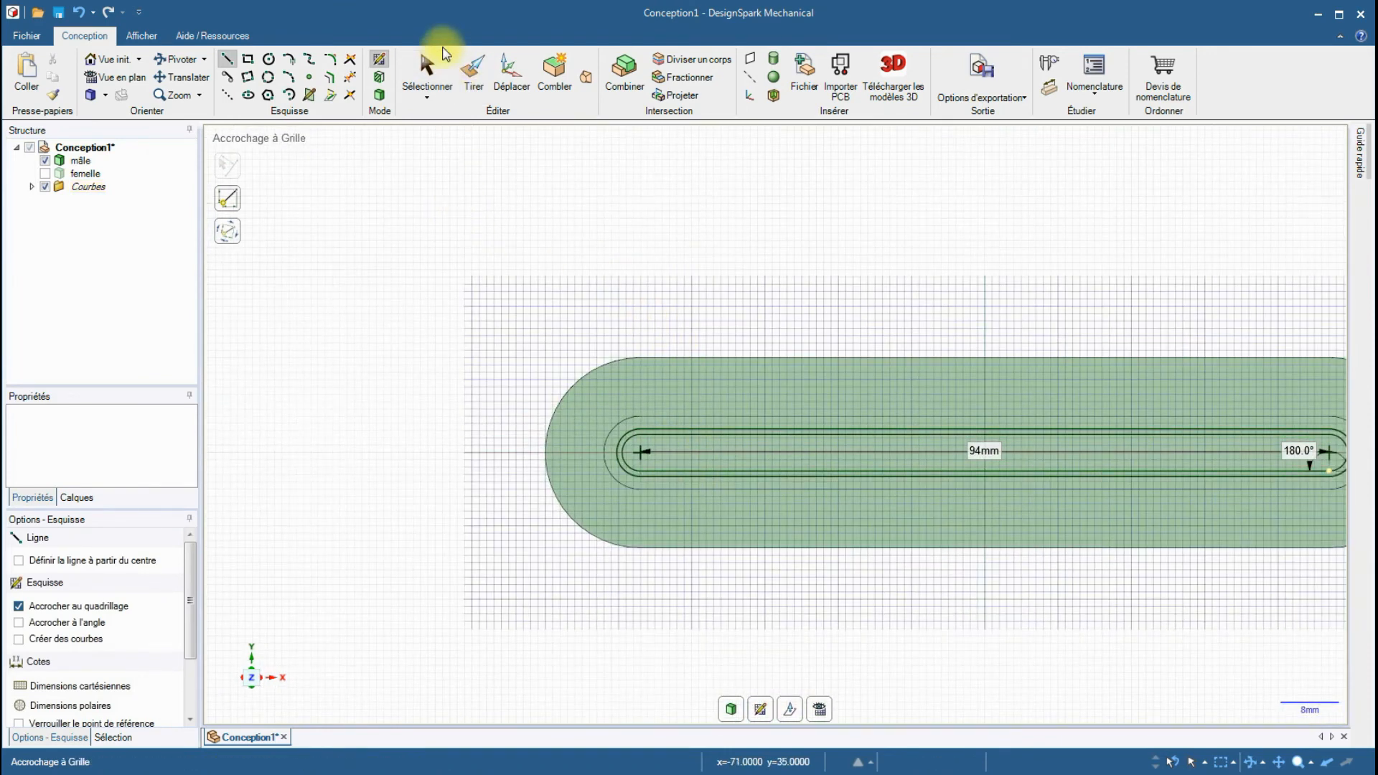
click(428, 69)
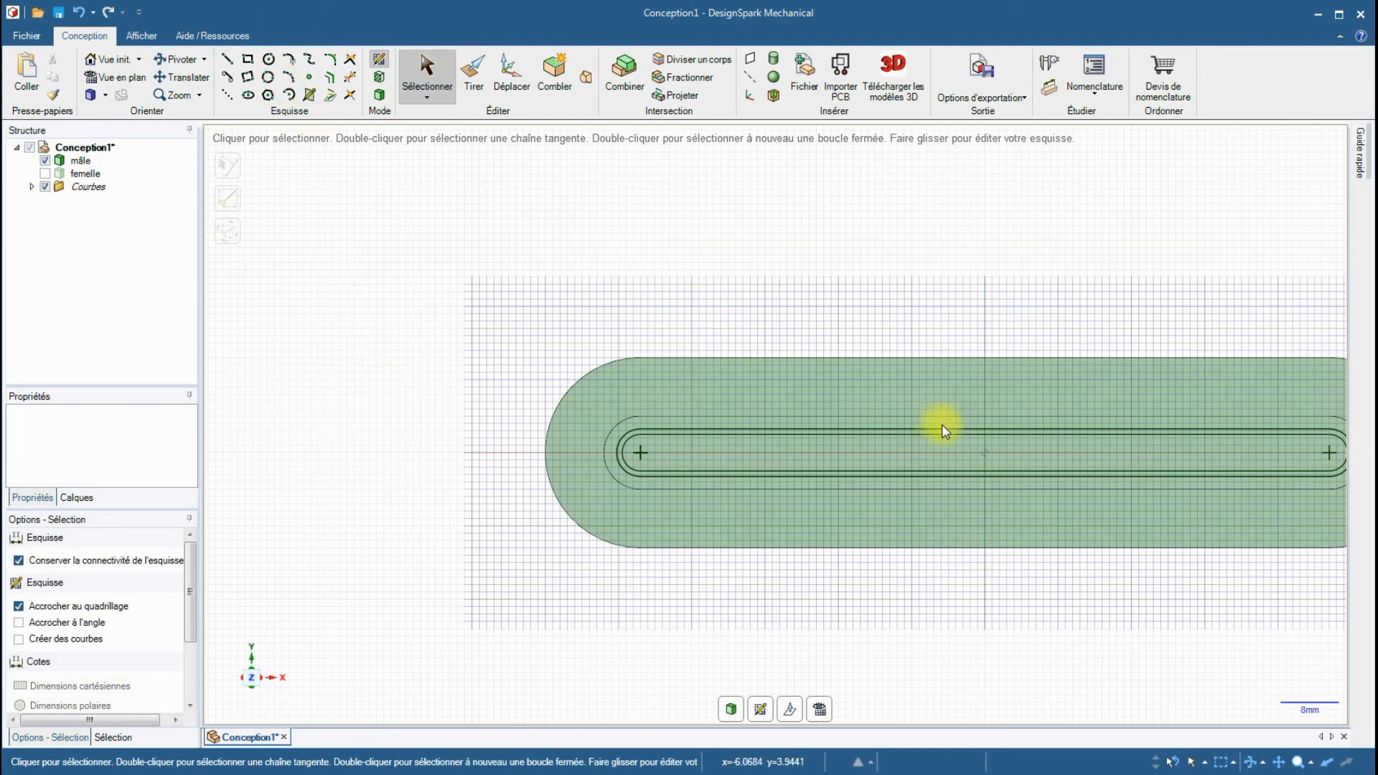
mouse_move(984, 530)
shift+middle_down()
mouse_move(939, 502)
mouse_move(831, 486)
shift+middle_up()
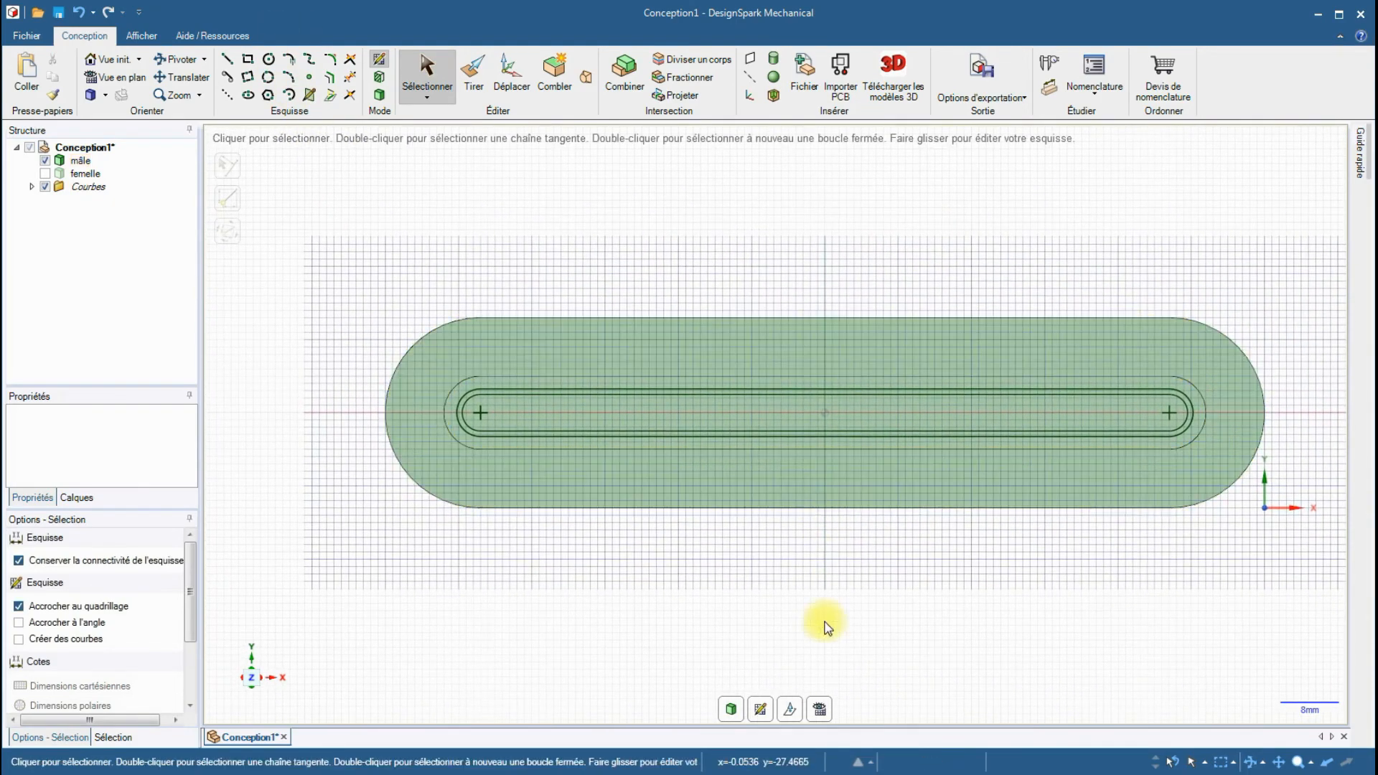
middle_drag(830, 631, 804, 583)
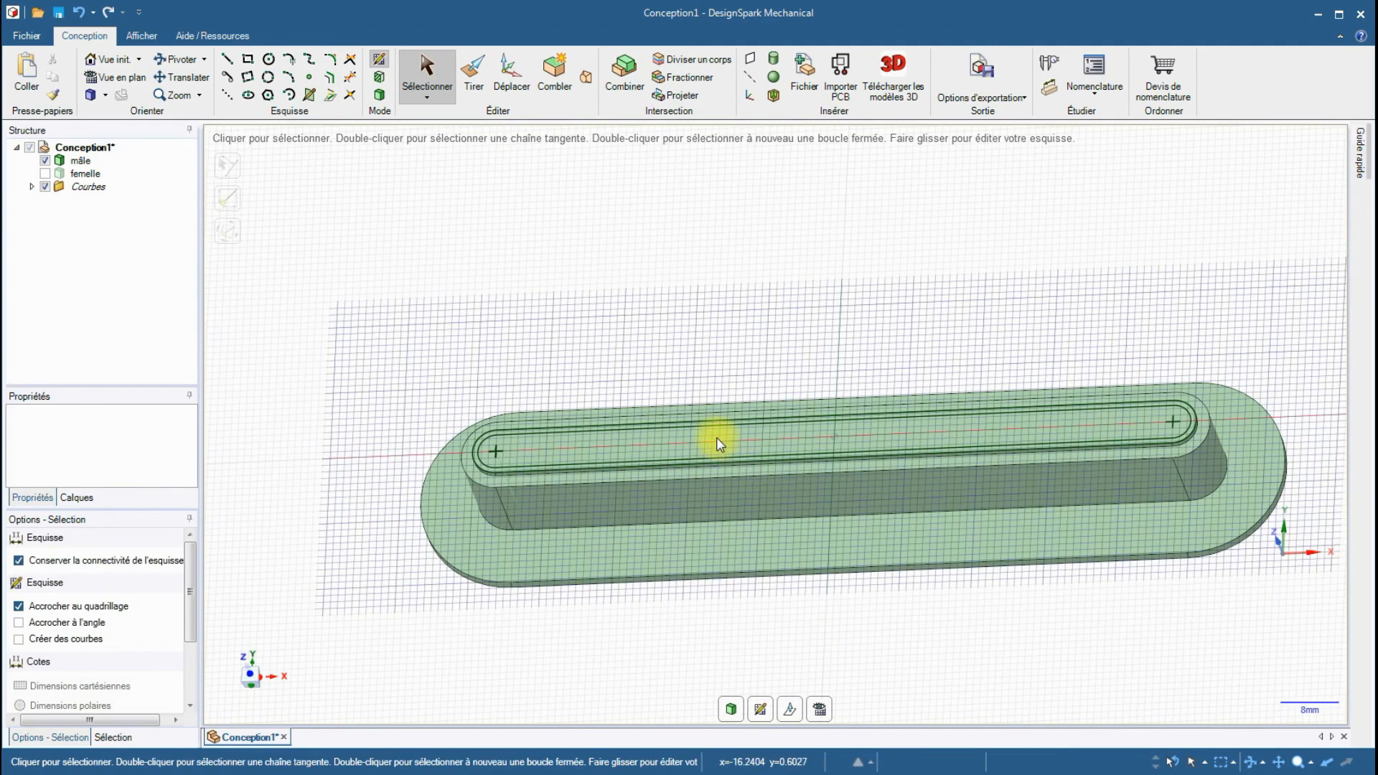
click(473, 71)
click(661, 425)
click(692, 445)
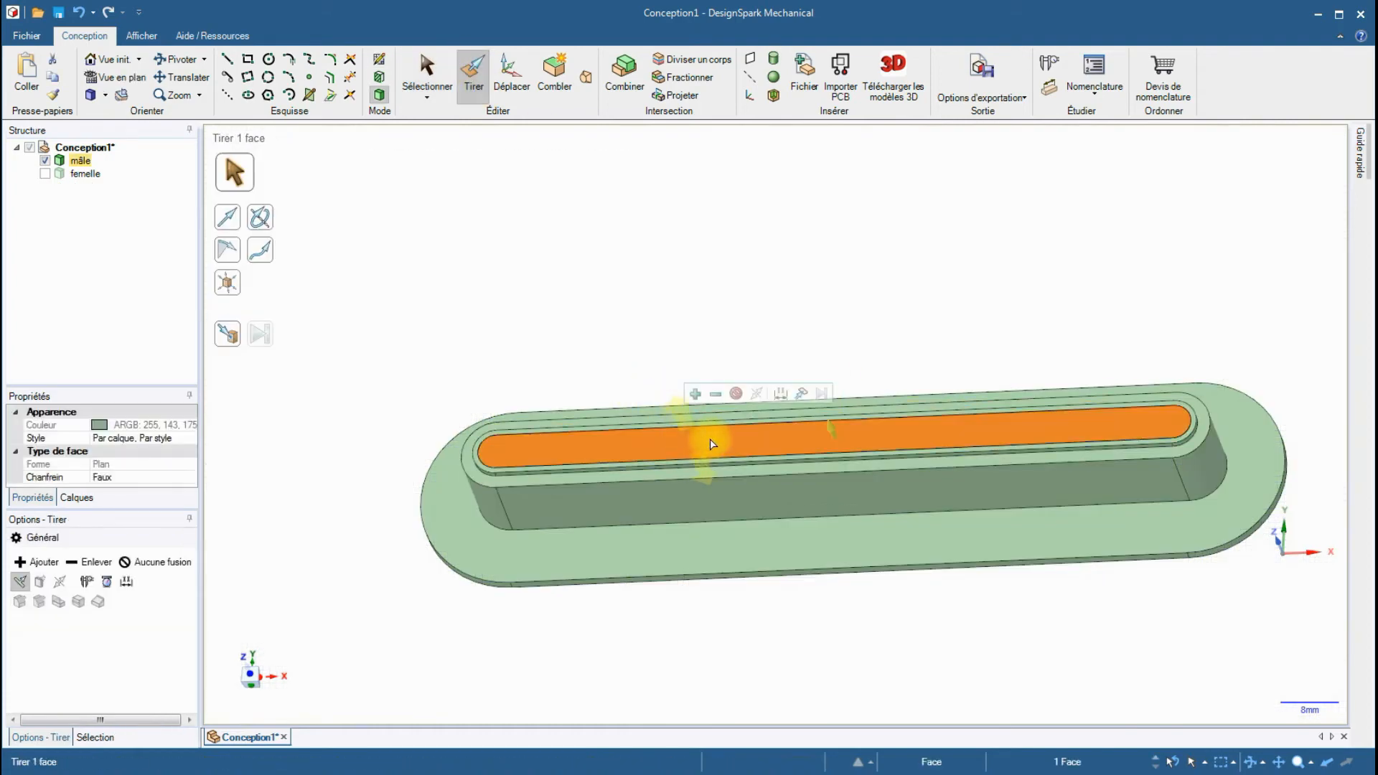
click(470, 75)
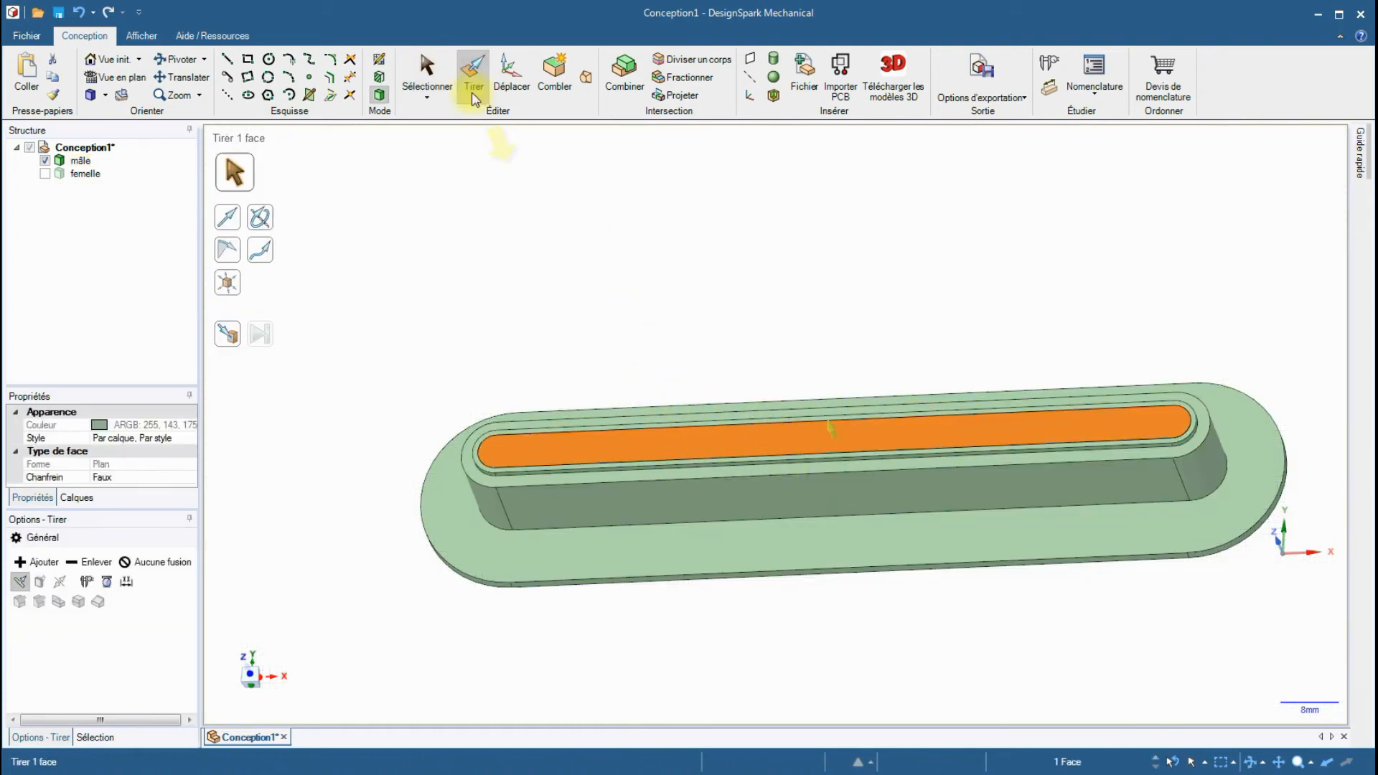
click(675, 436)
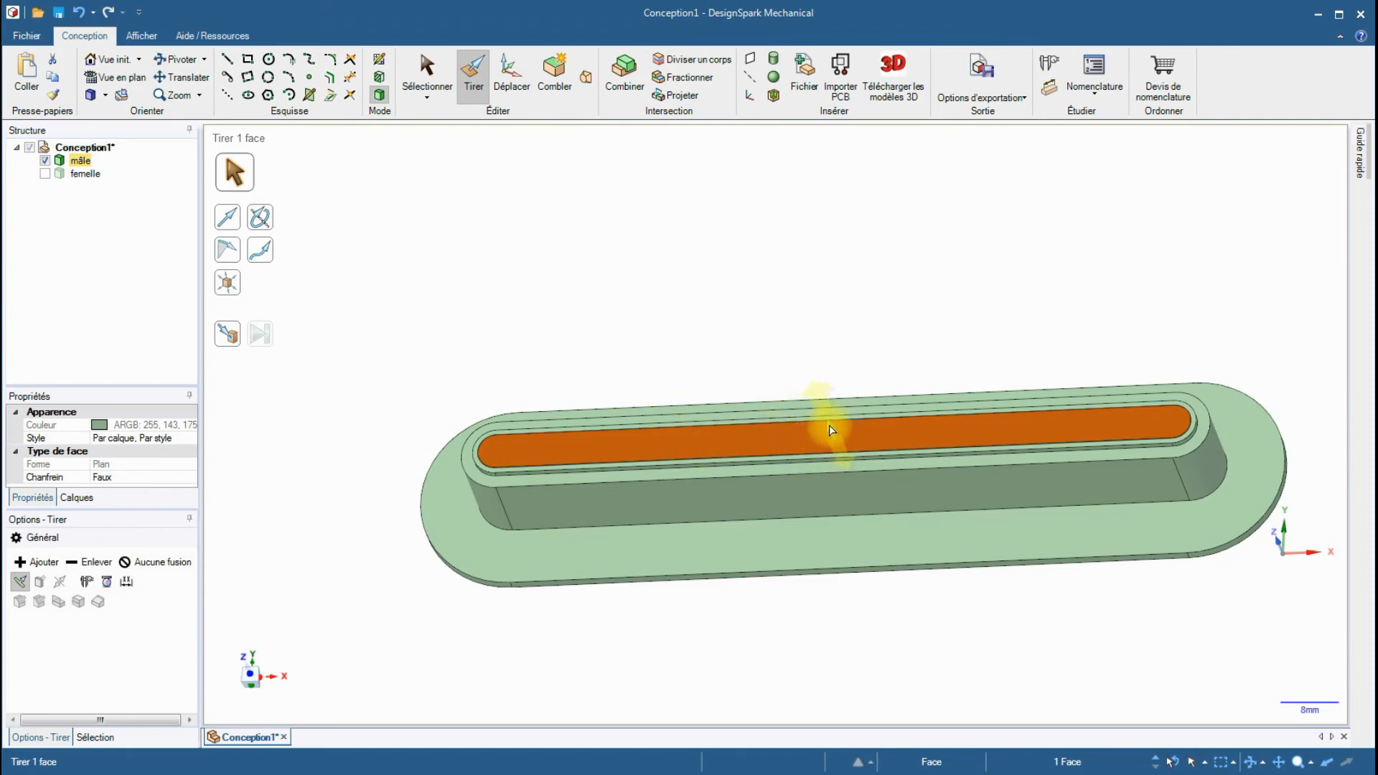
drag(829, 430, 869, 631)
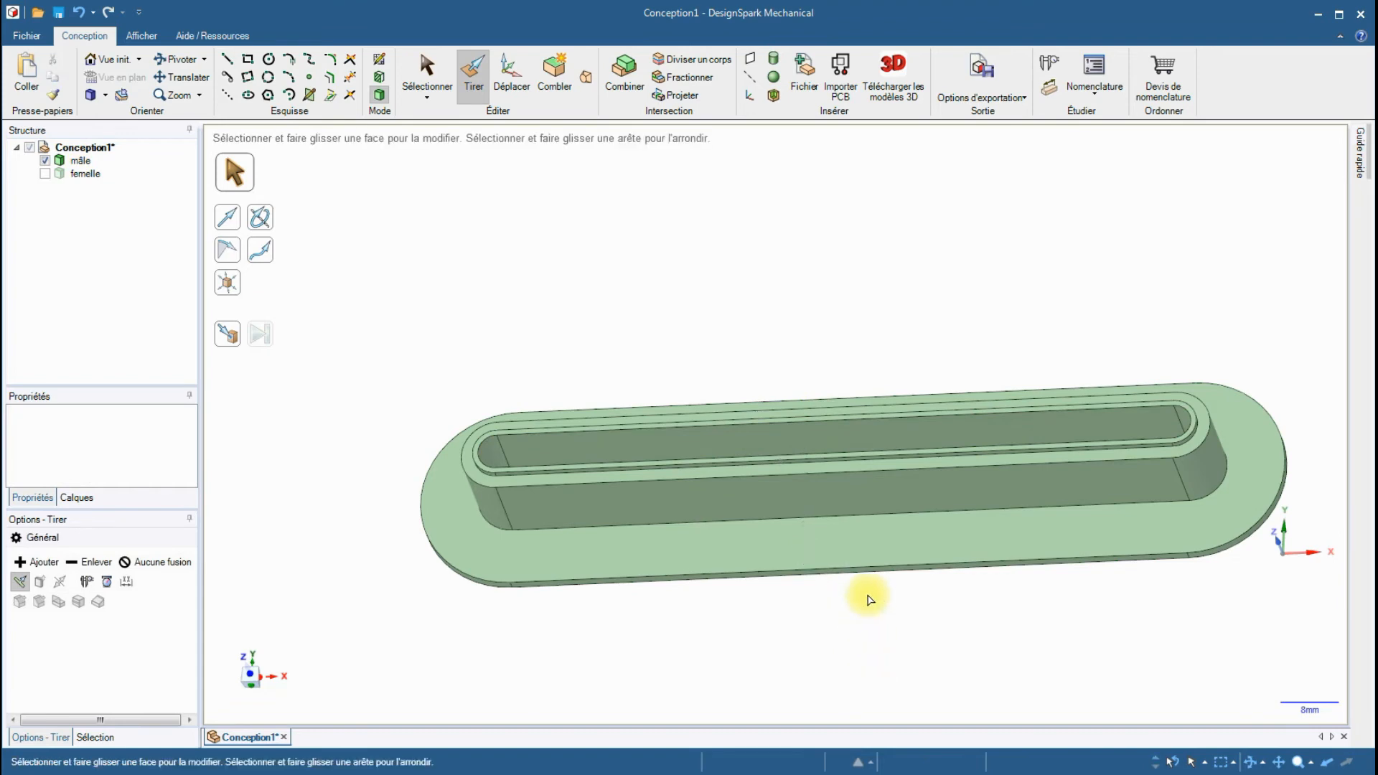
Examine the through slot's edges and inner walls in the mâle body from several angles.
click(932, 447)
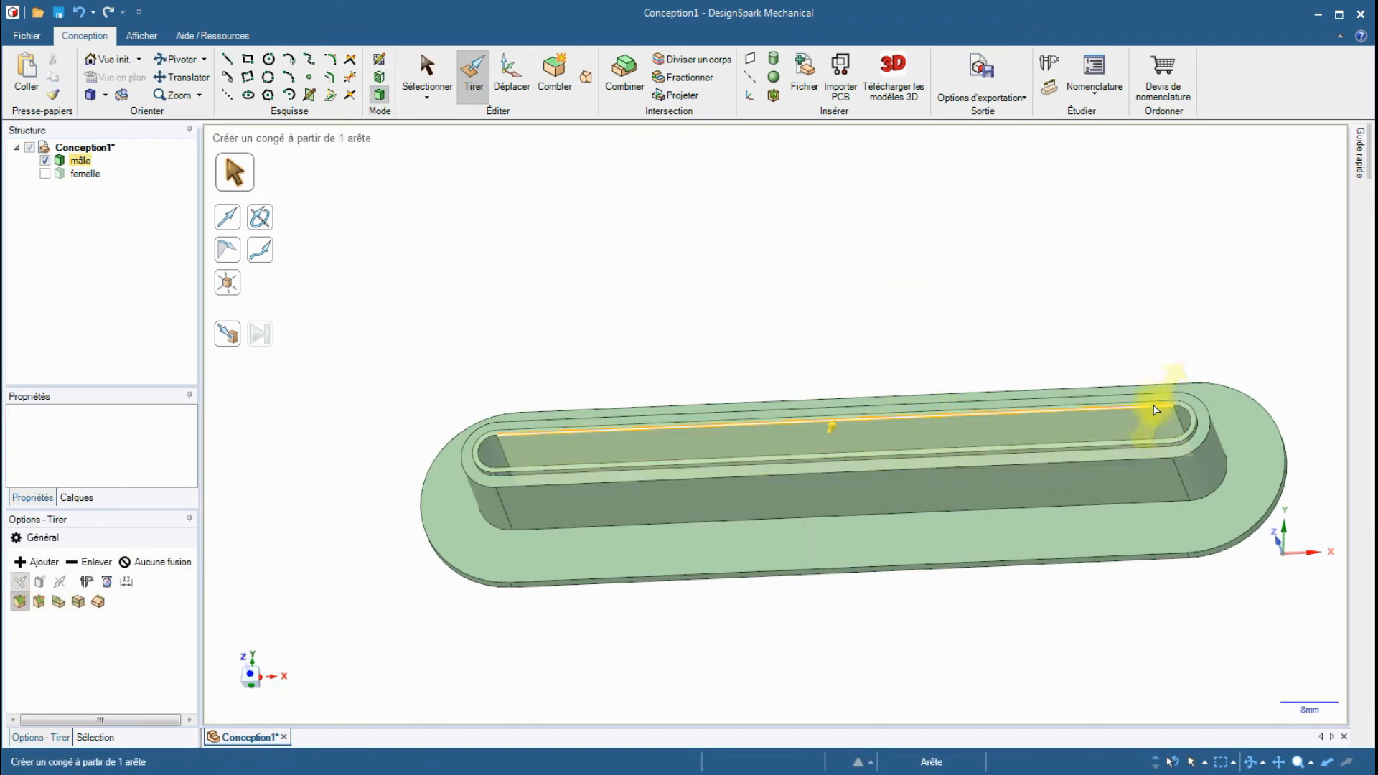
click(808, 463)
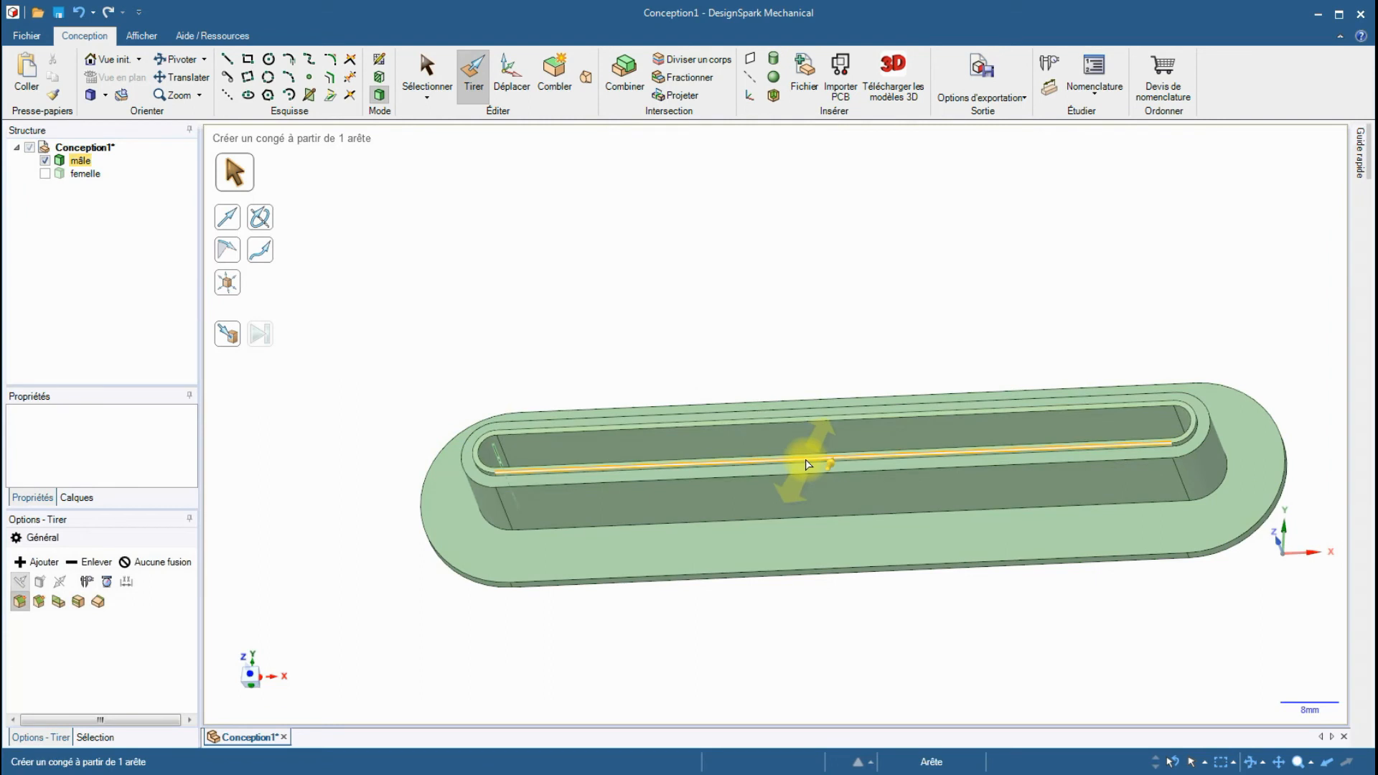
middle_drag(747, 291, 730, 347)
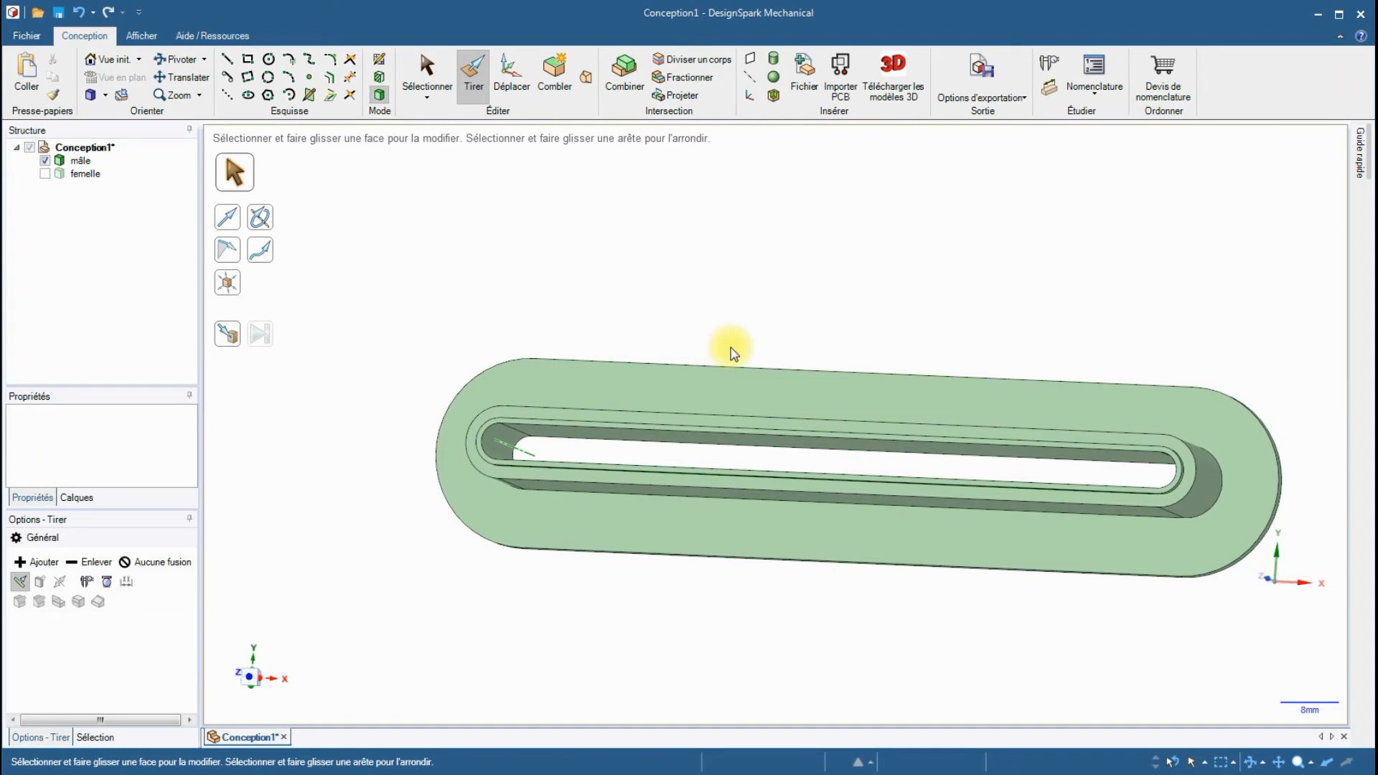
middle_drag(842, 323, 824, 265)
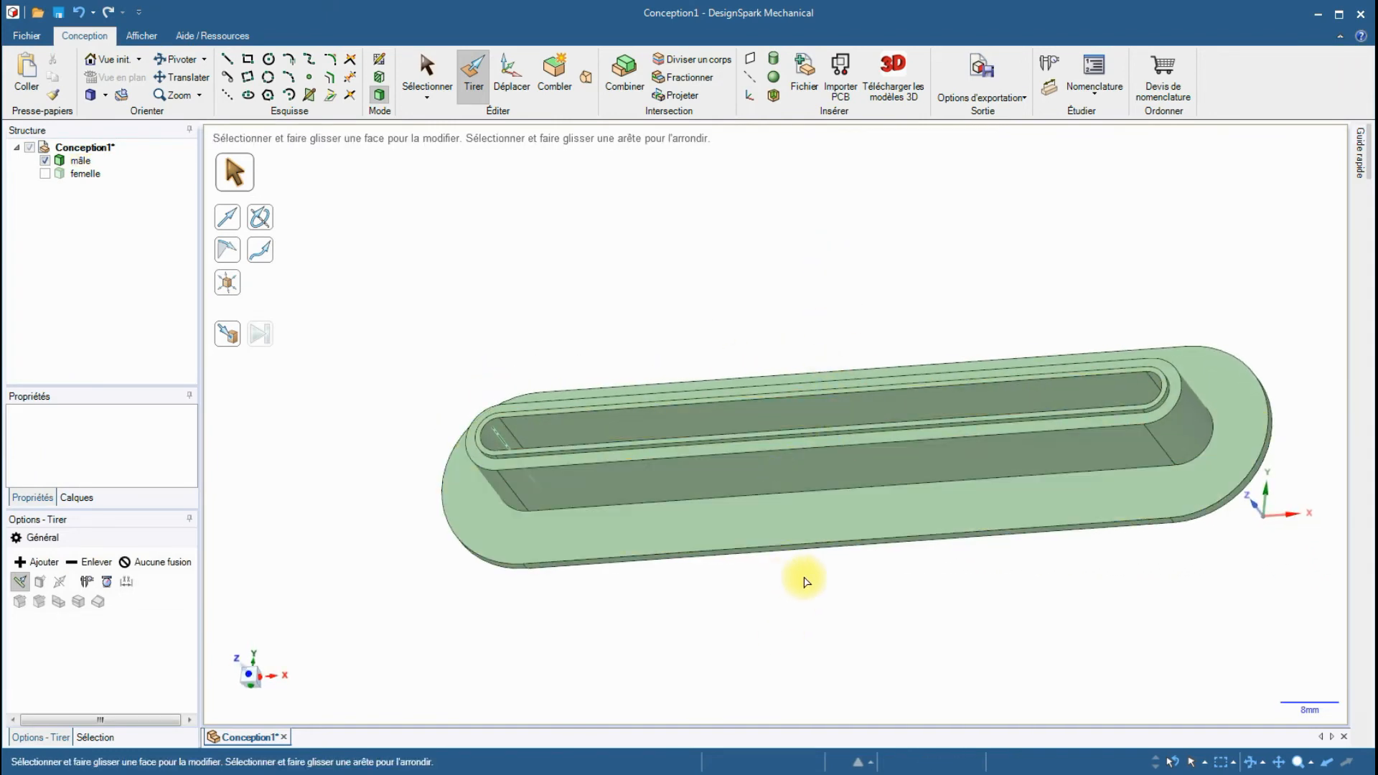
mouse_move(701, 505)
middle_down()
mouse_move(670, 320)
mouse_move(676, 366)
middle_up()
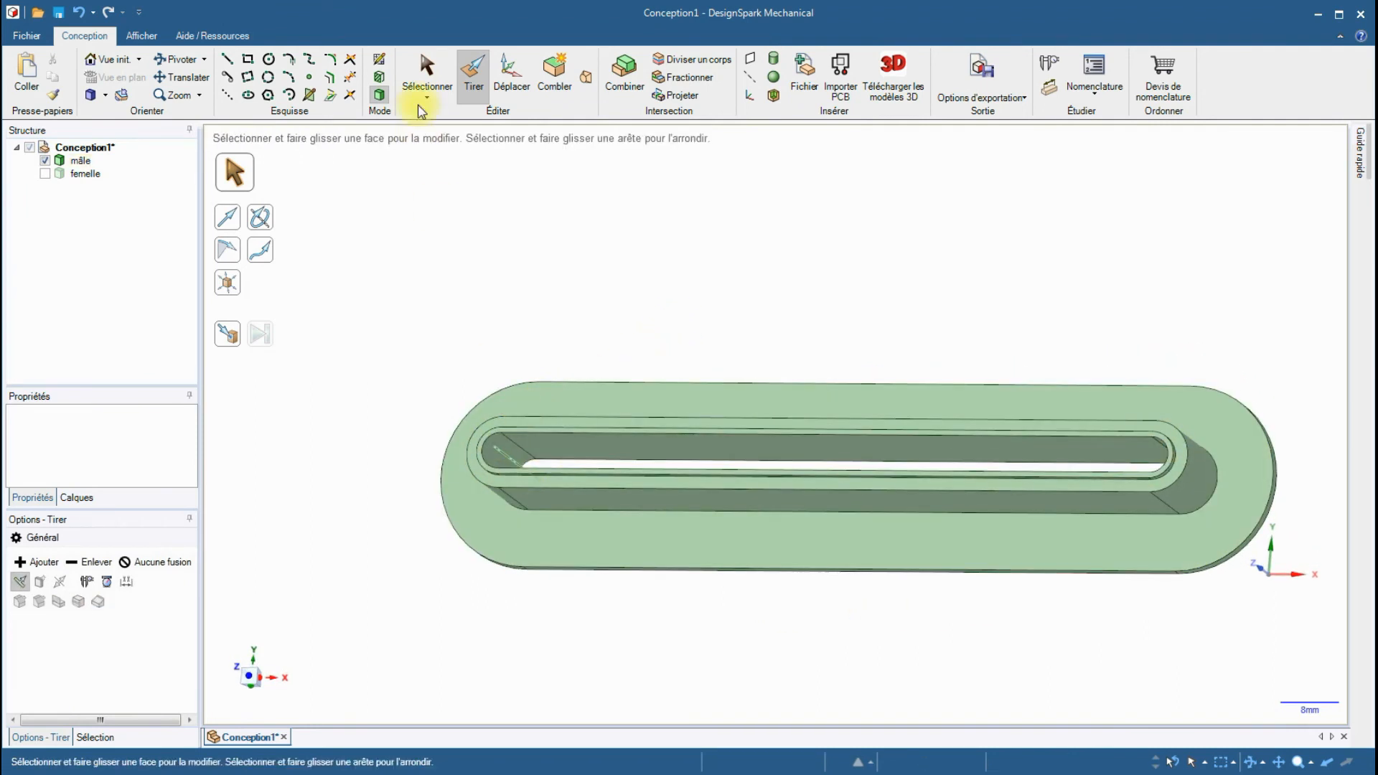
Measure the length of the through slot's inner vertical edge at the negative X end, and clear the selection.
click(427, 71)
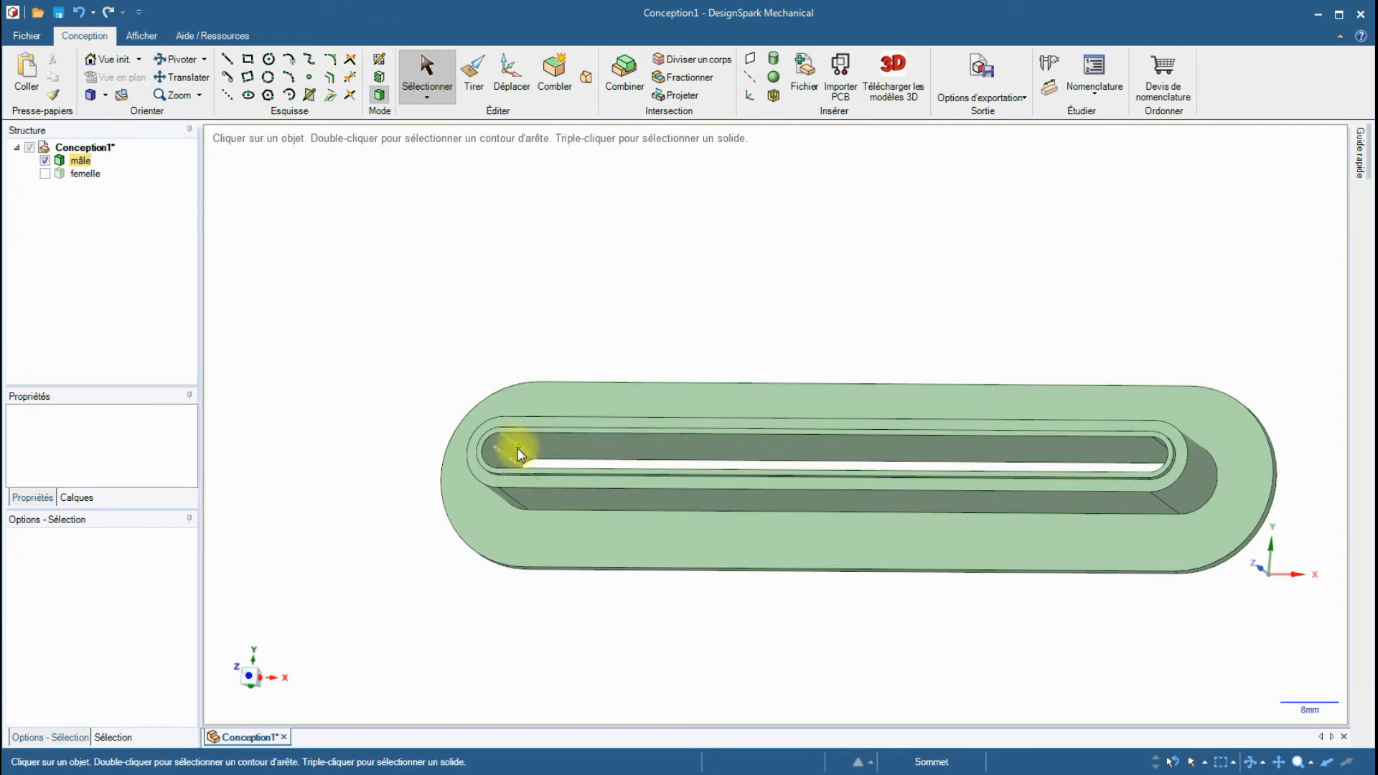
click(519, 448)
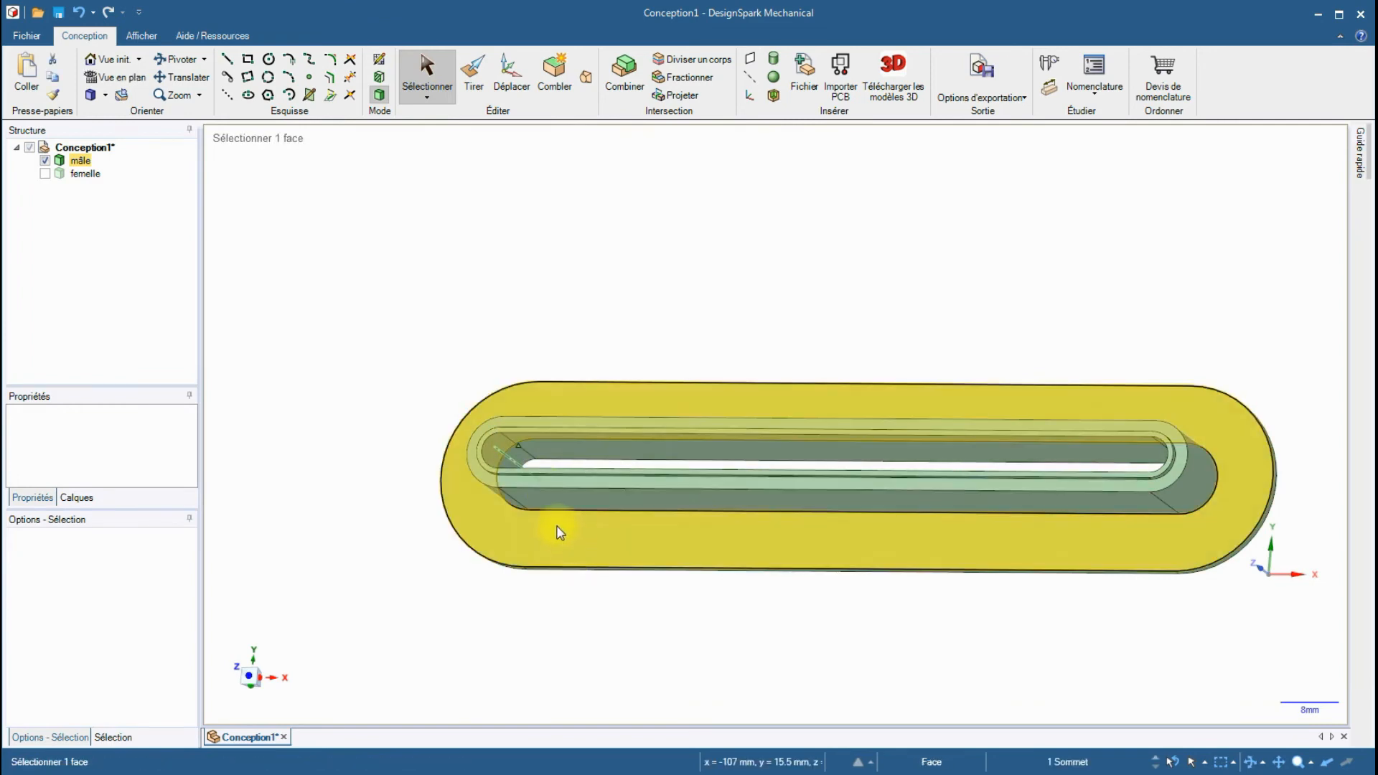
click(526, 454)
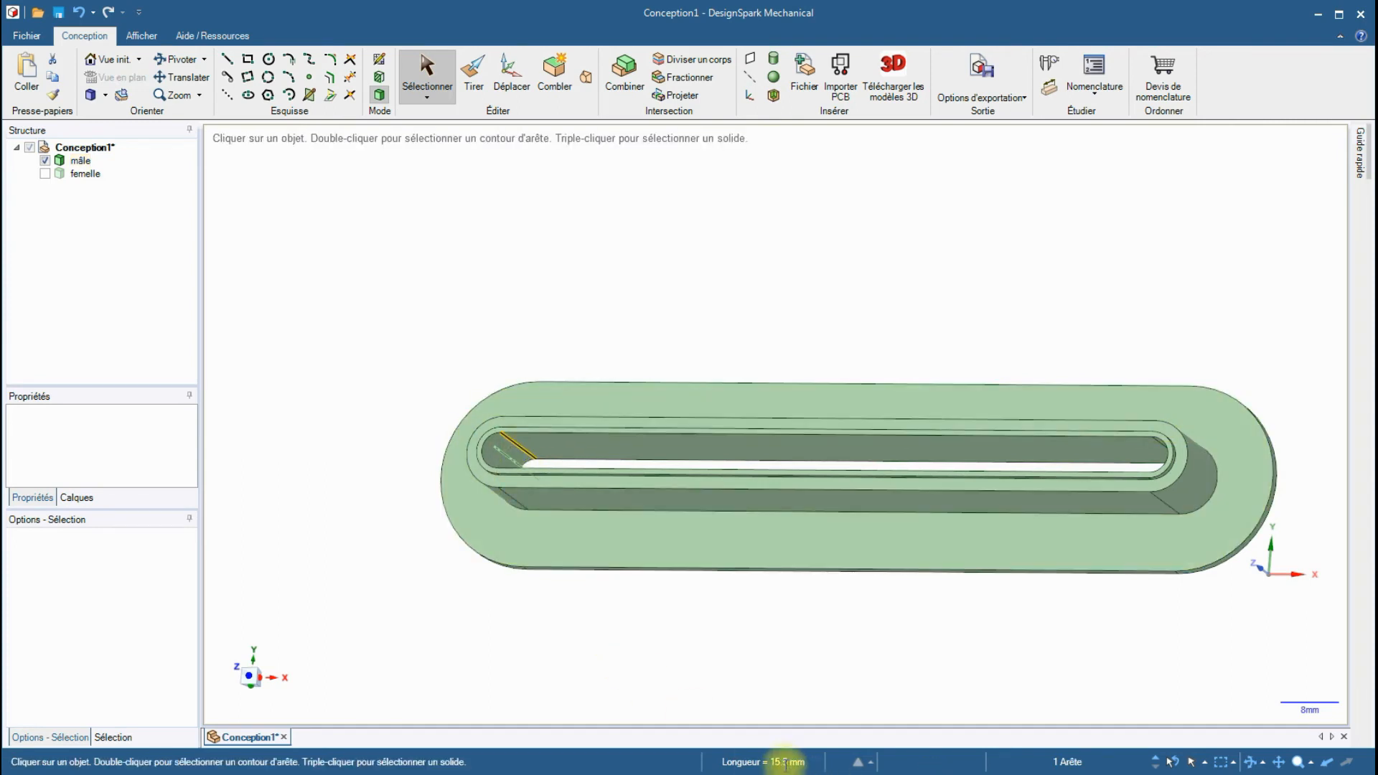
click(536, 265)
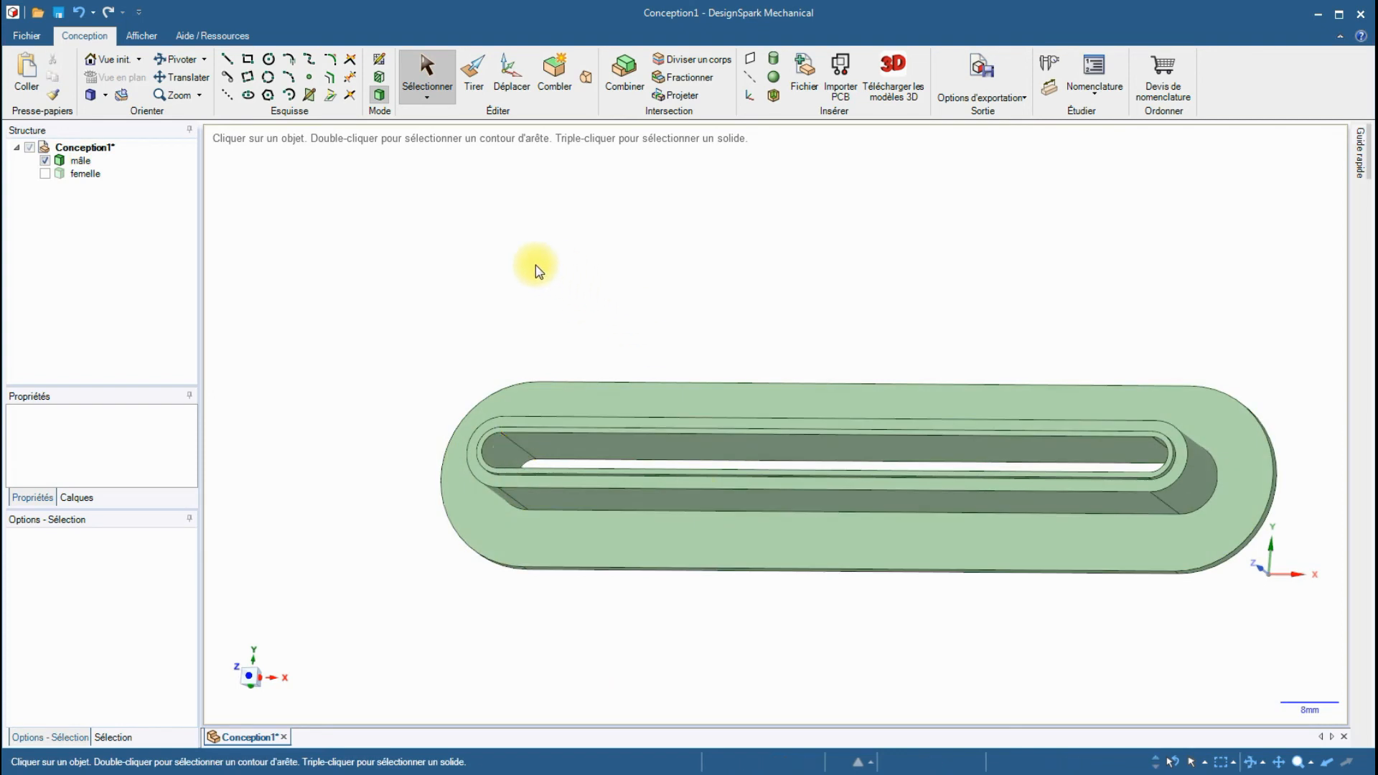
Sketch three 2 mm by 5 mm rectangles across the slot on the mâle body's underside, one at mid-length and one towards each end.
click(250, 687)
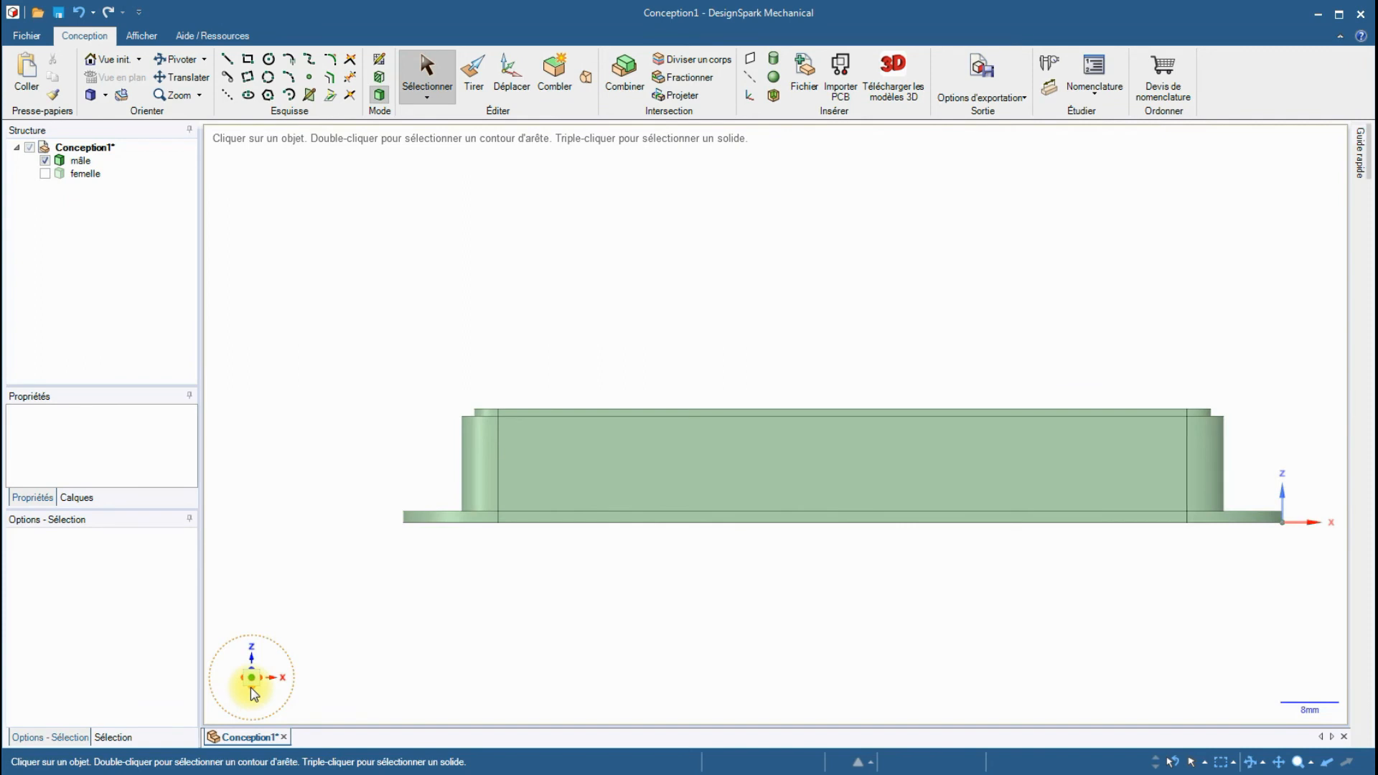
click(252, 687)
click(786, 520)
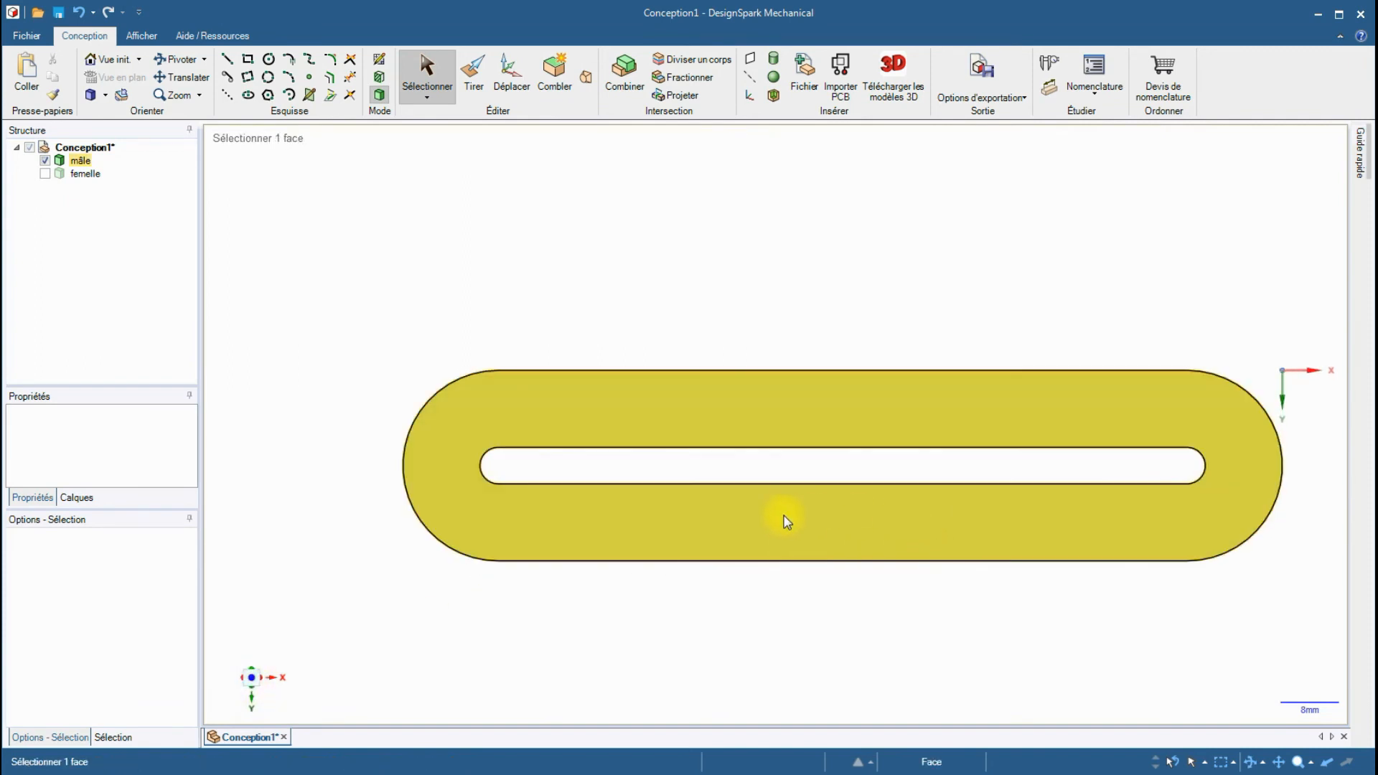
click(785, 391)
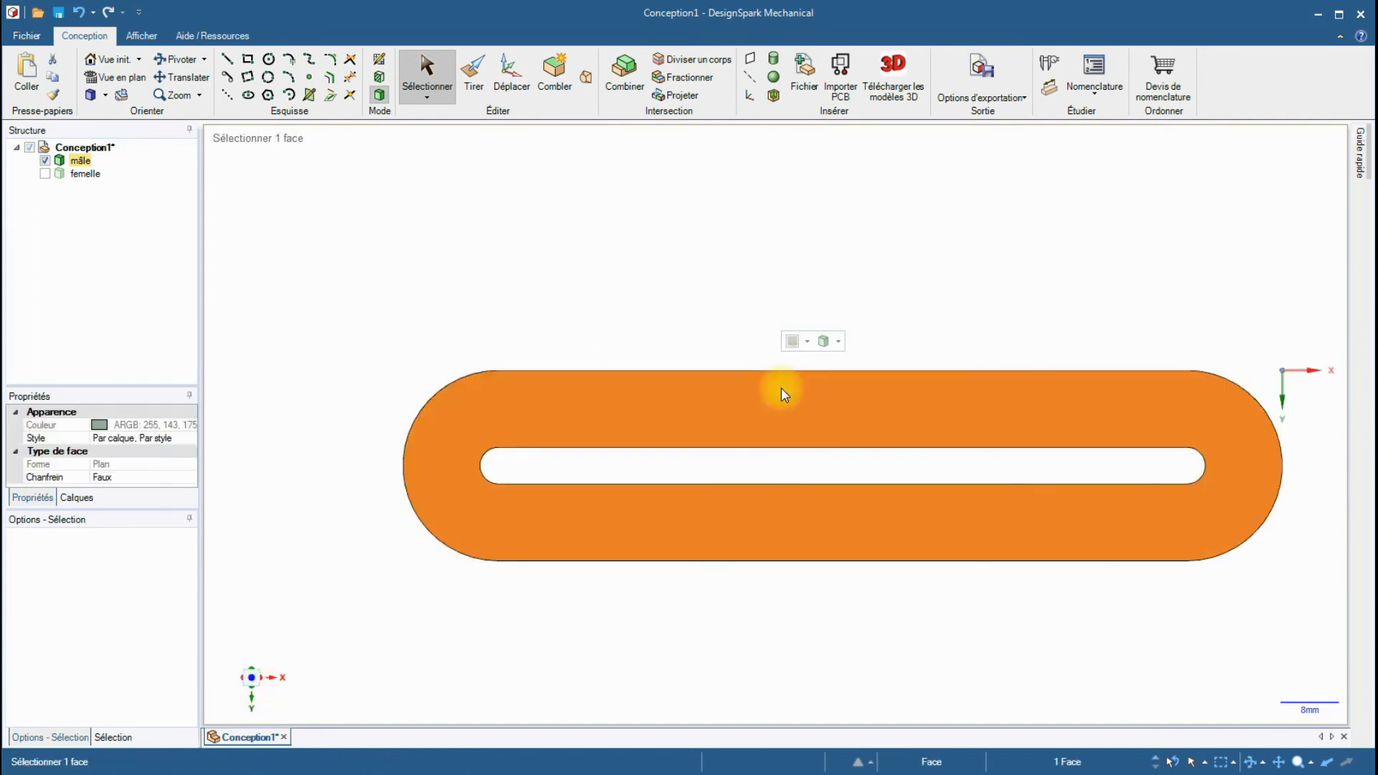
scroll(849, 477, up, 1)
scroll(849, 477, up, 1)
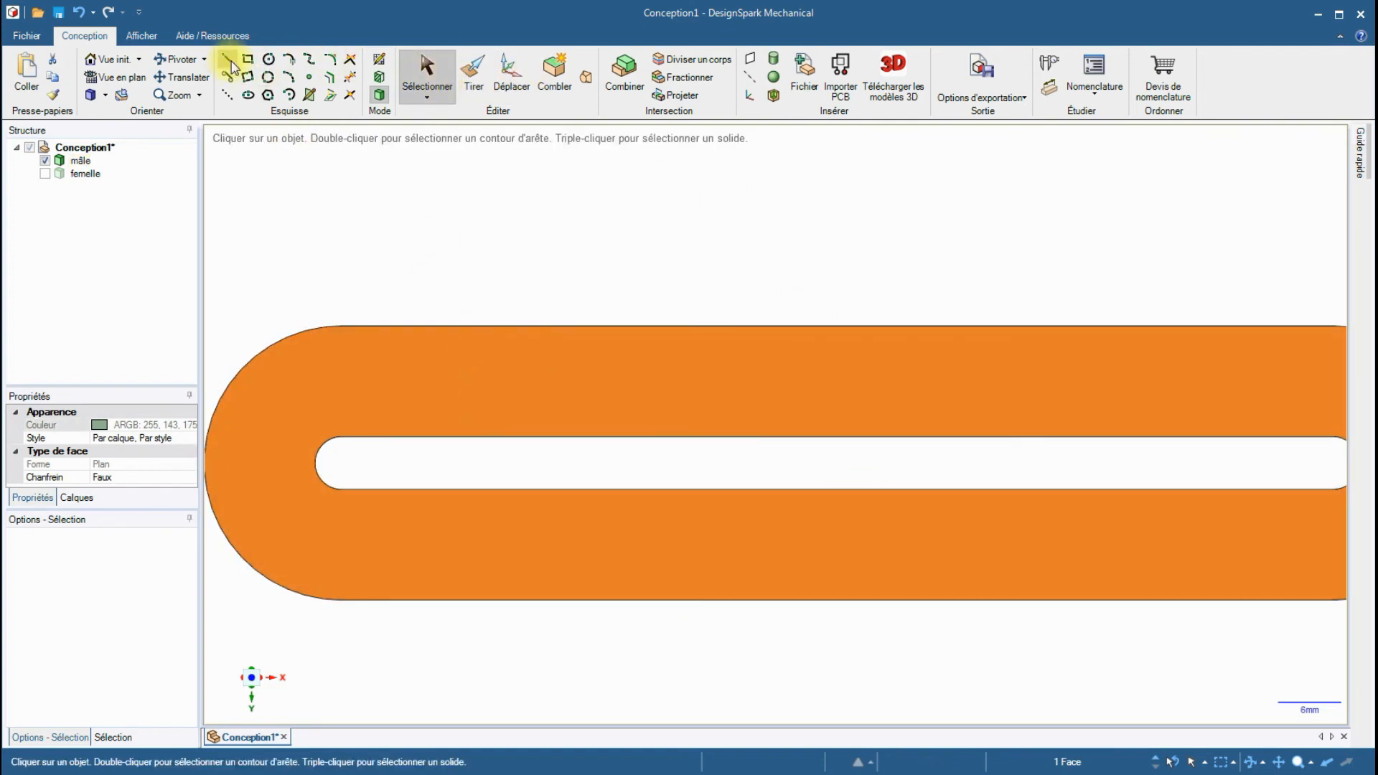
click(228, 60)
click(248, 59)
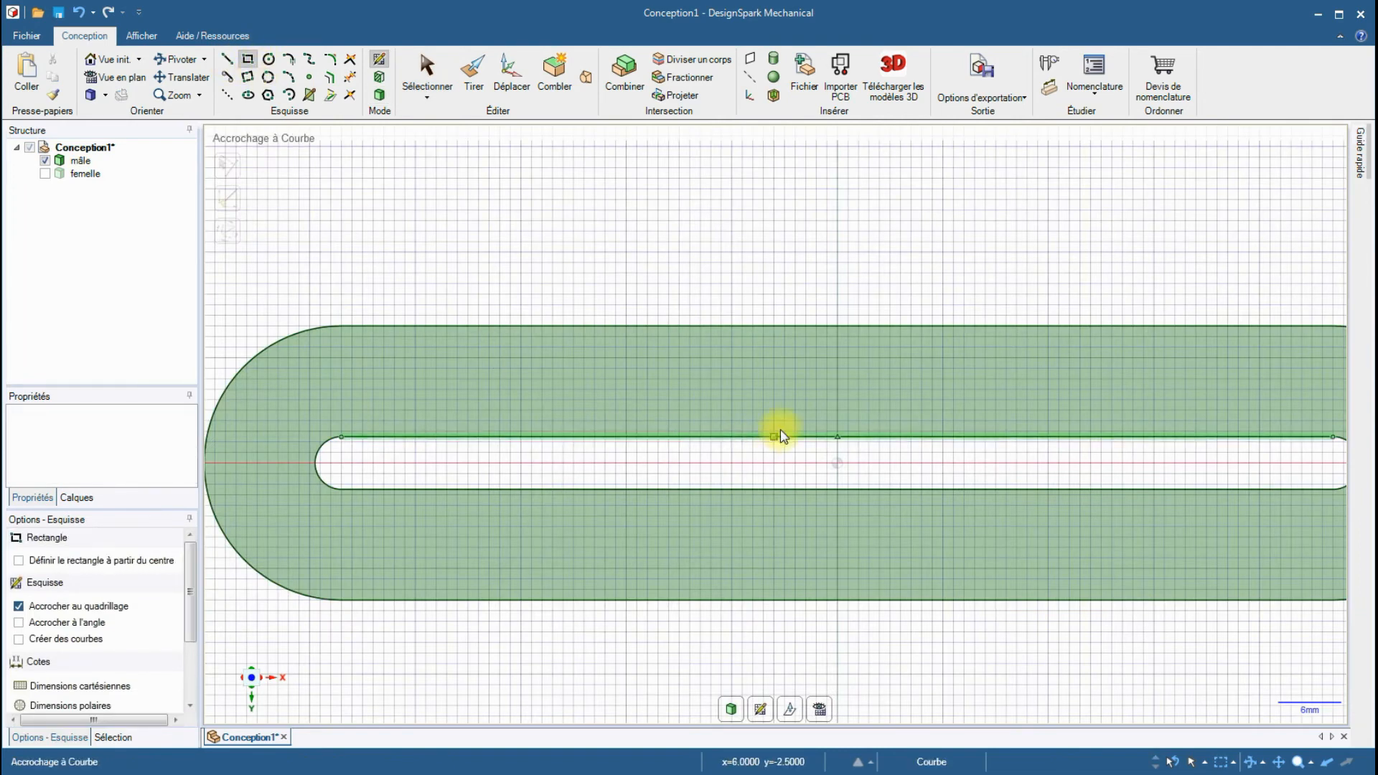
click(826, 437)
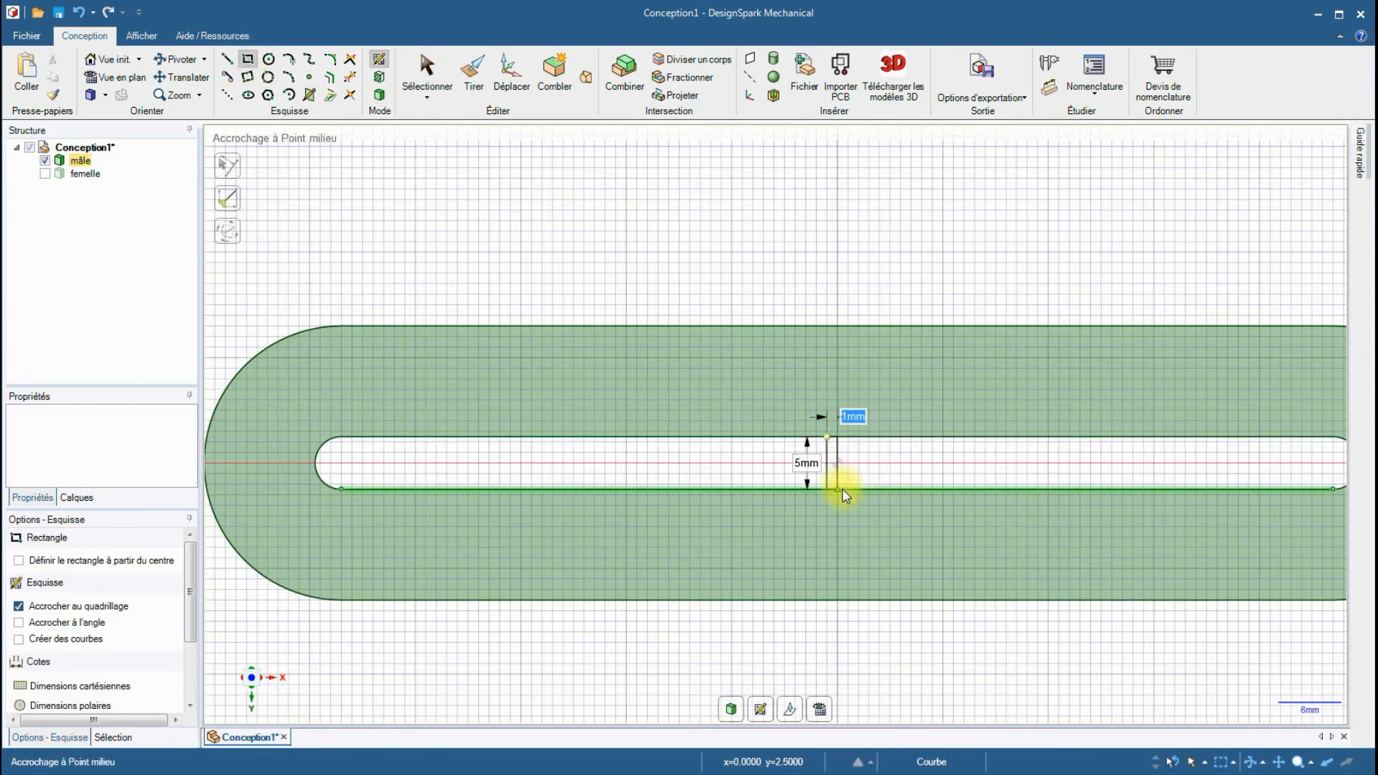
click(847, 489)
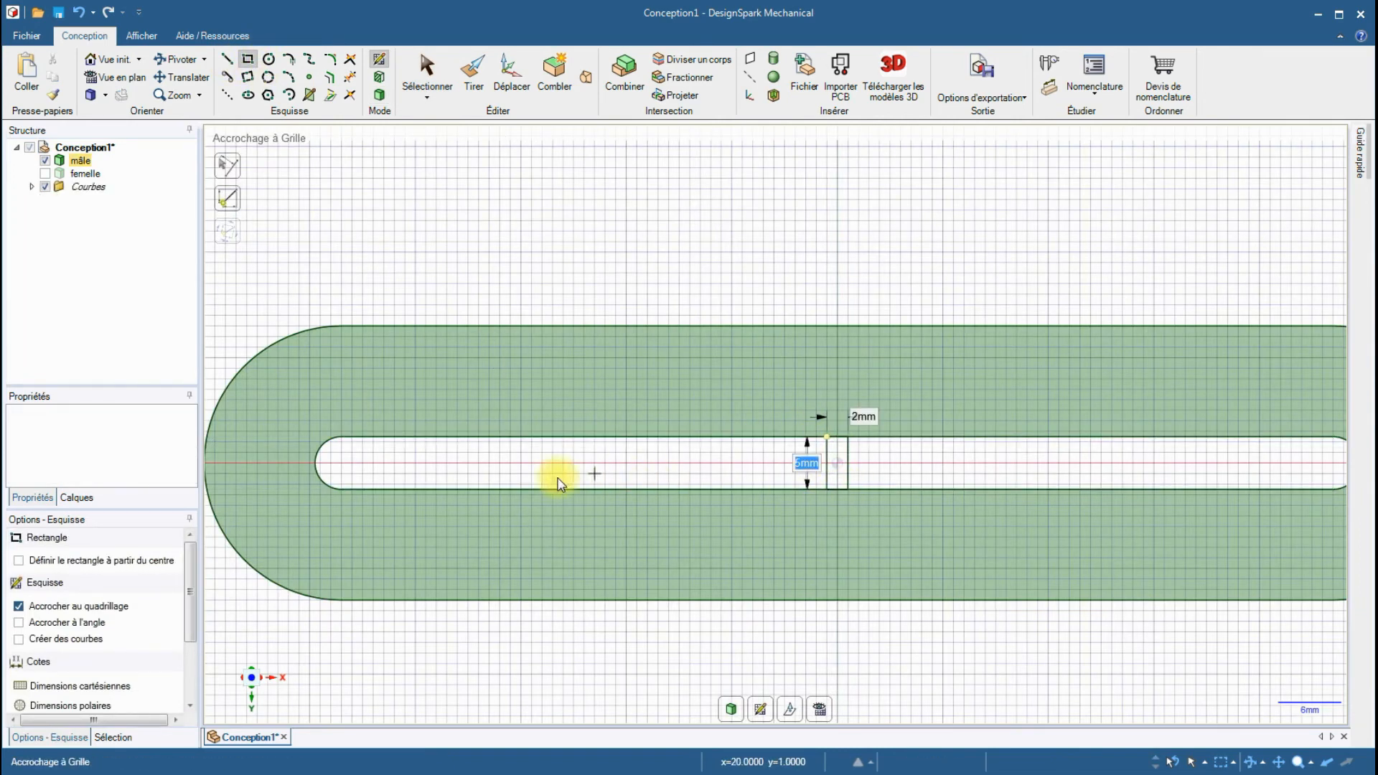
click(510, 437)
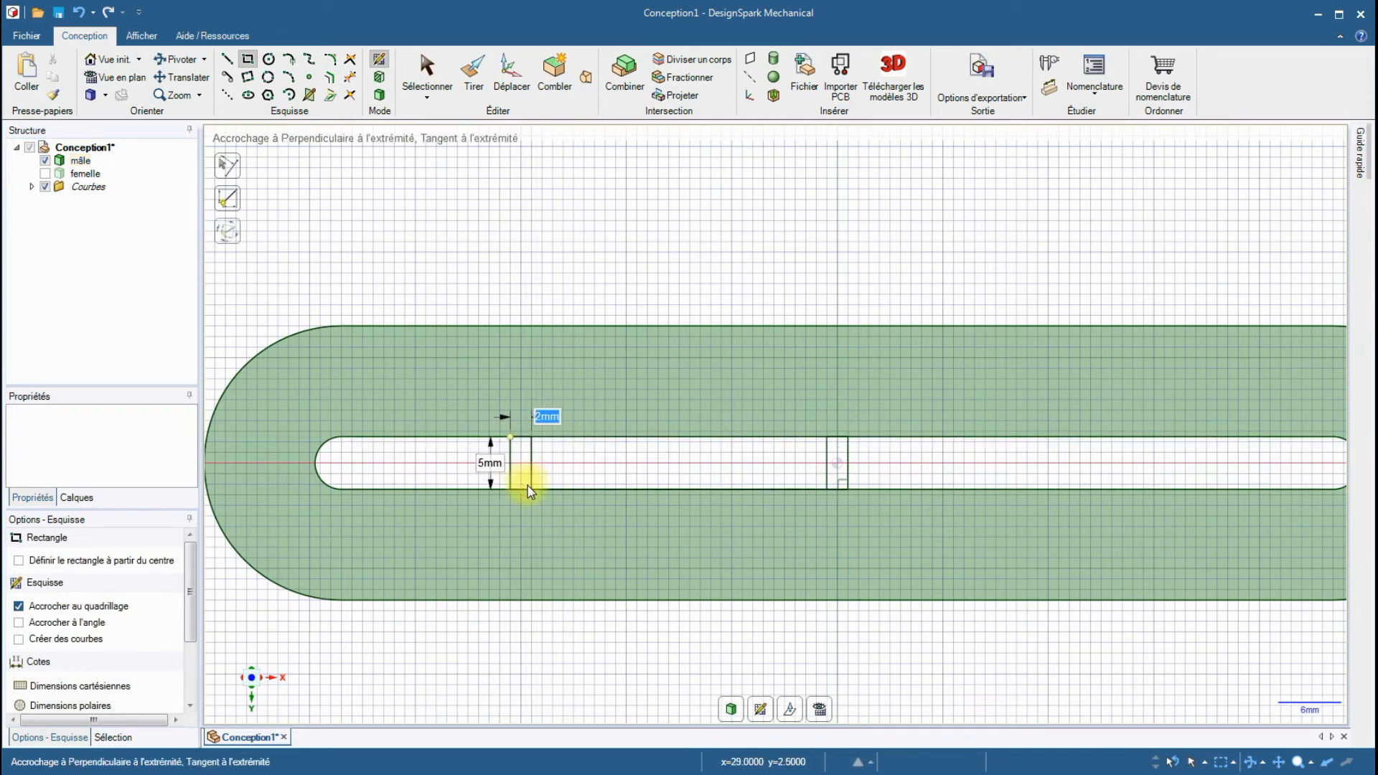
click(1145, 438)
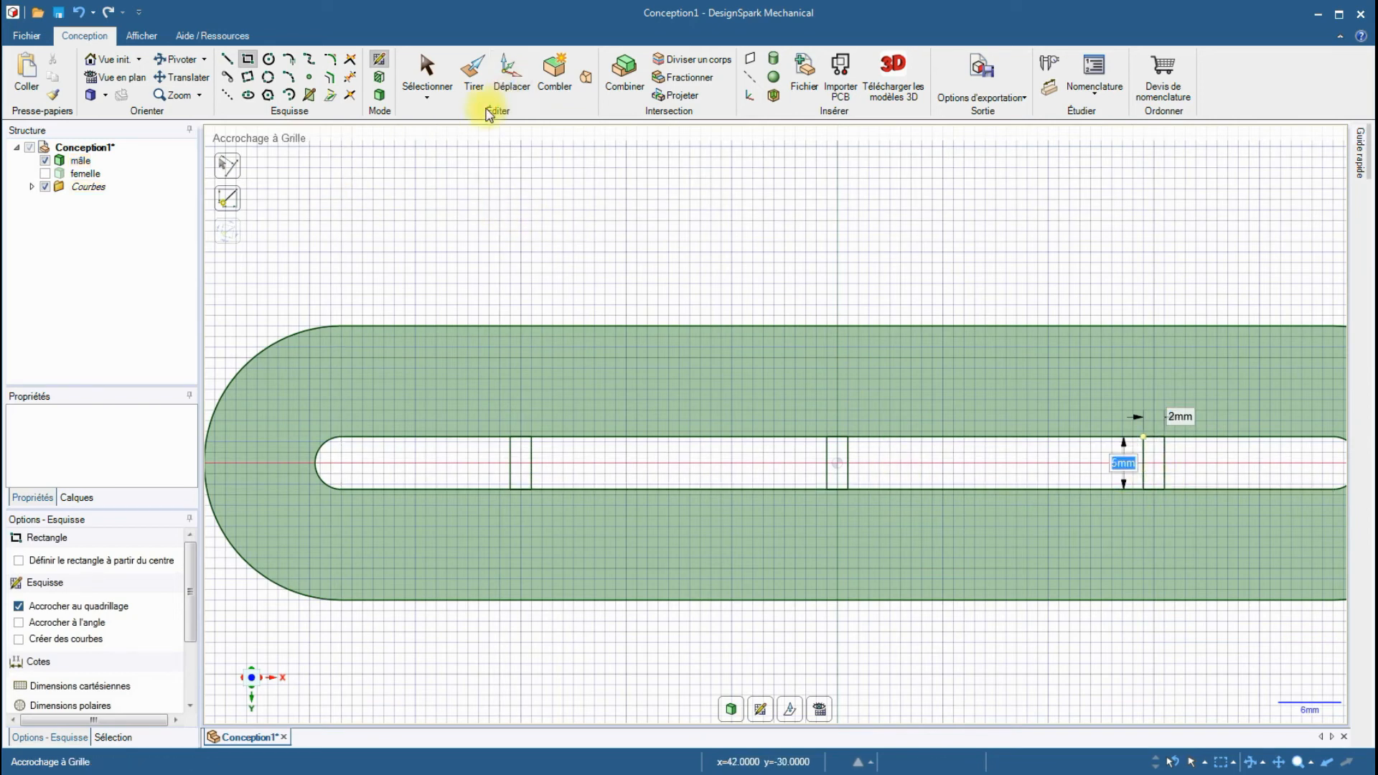
Pull the three rectangles 15 mm up into the slot to form cross ribs in the mâle body.
click(472, 67)
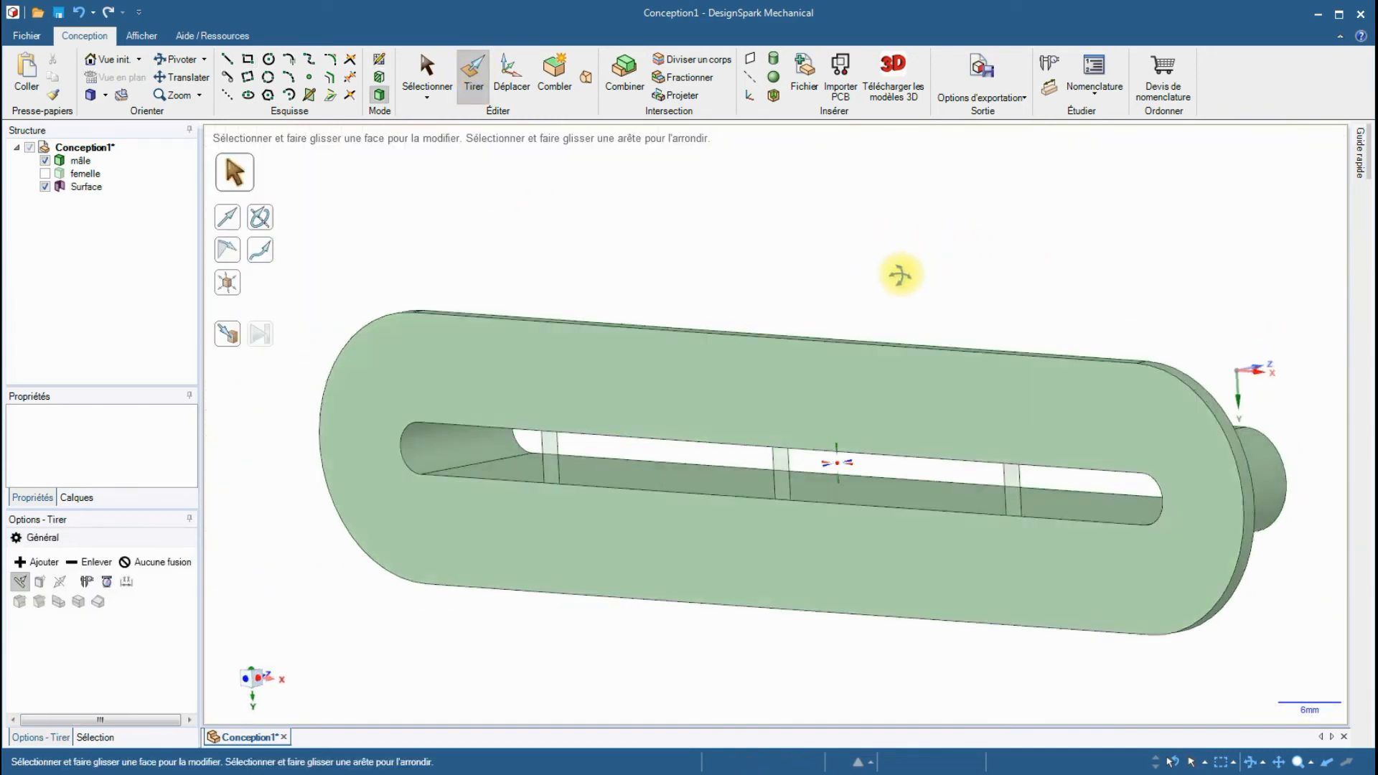
click(672, 397)
click(551, 458)
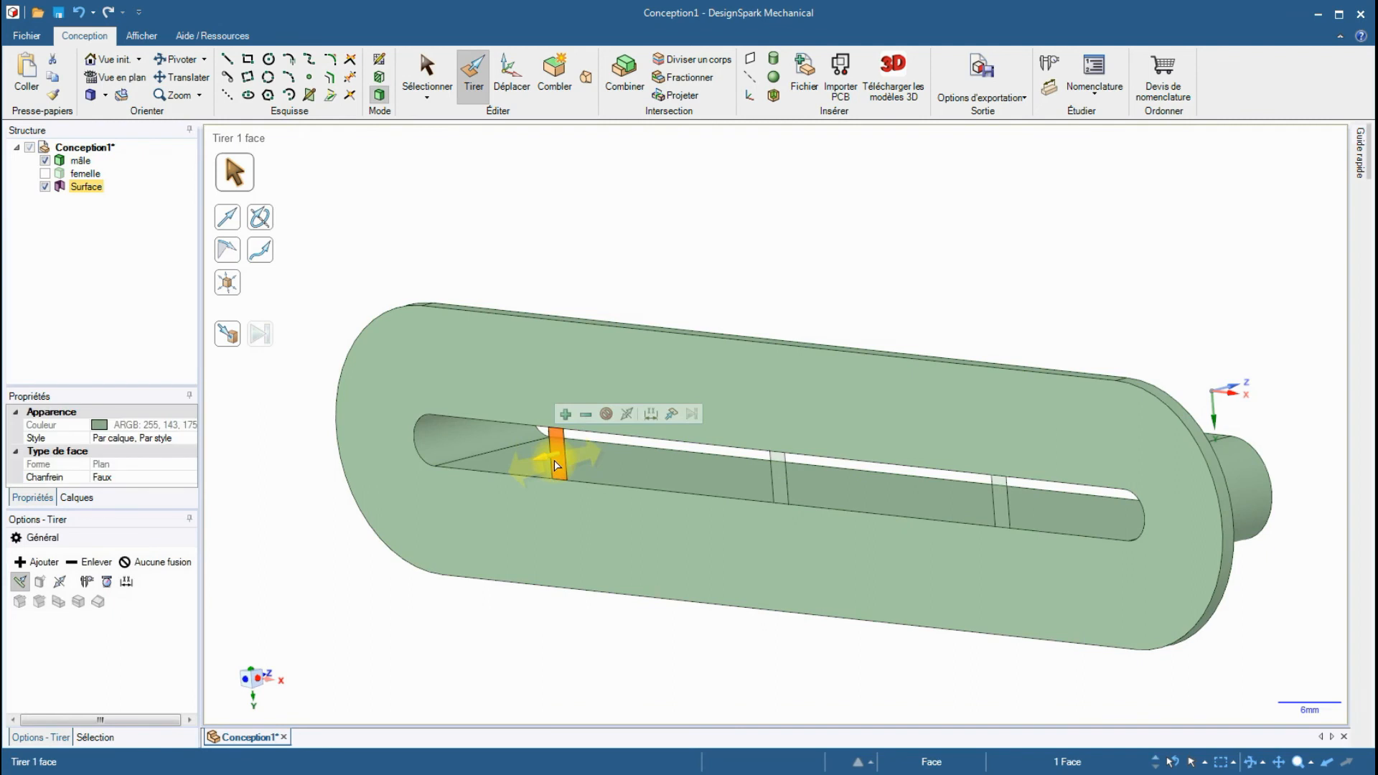
click(778, 479)
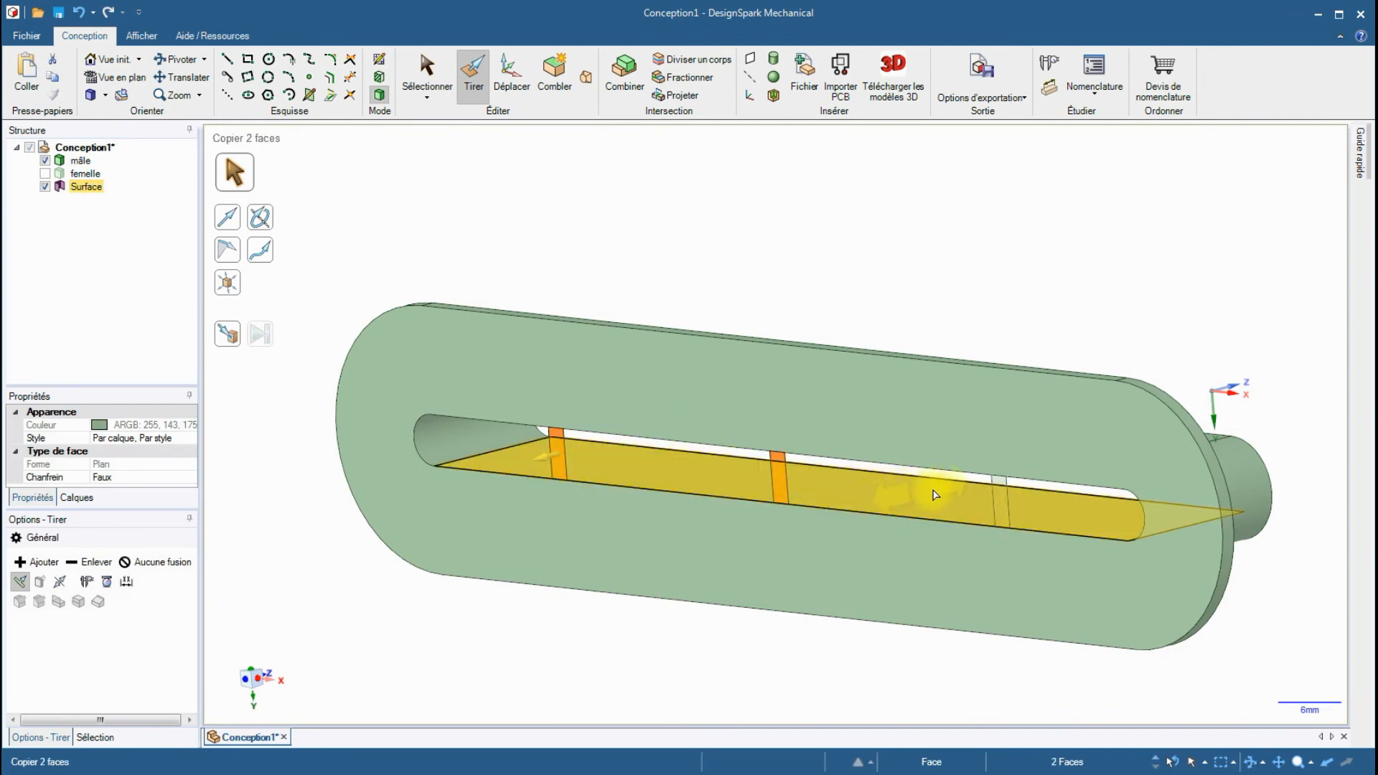
ctrl+click(1000, 501)
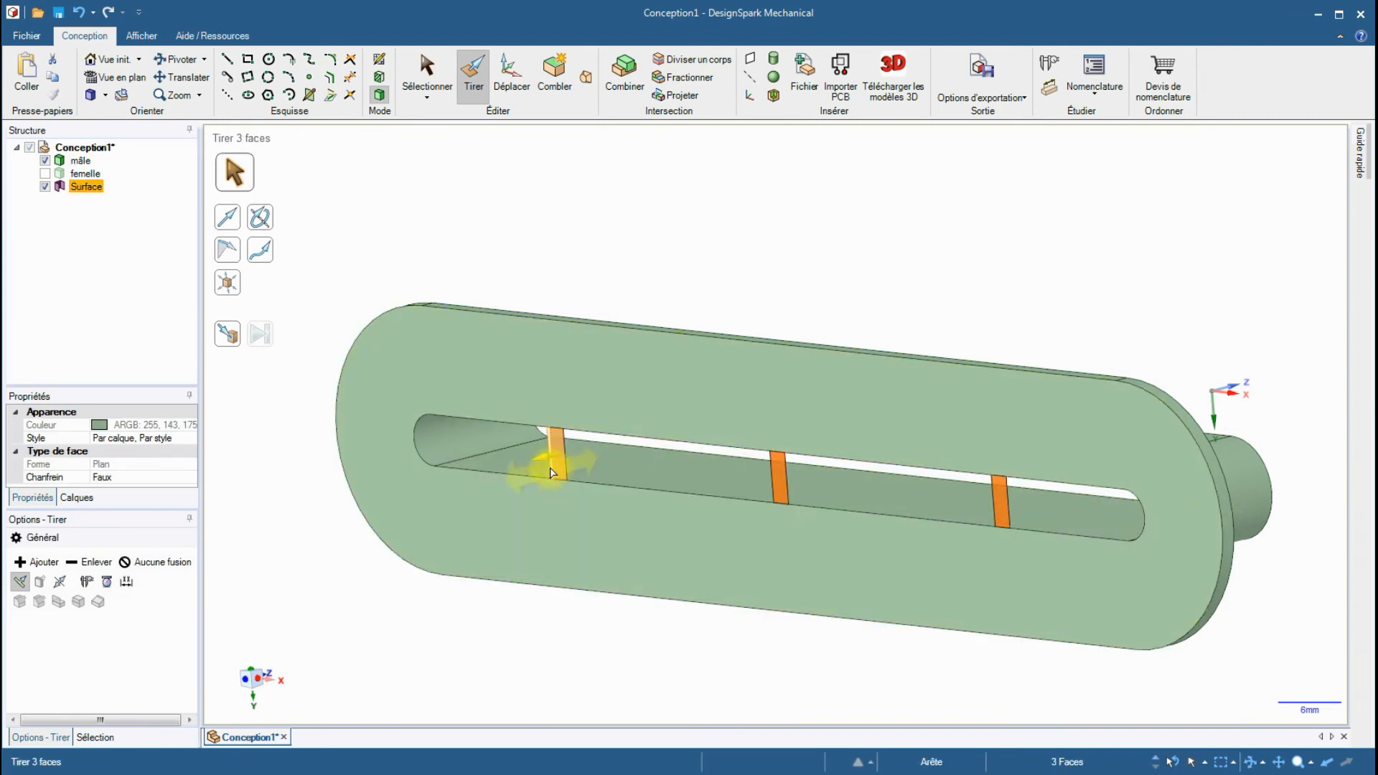
click(555, 653)
key(space)
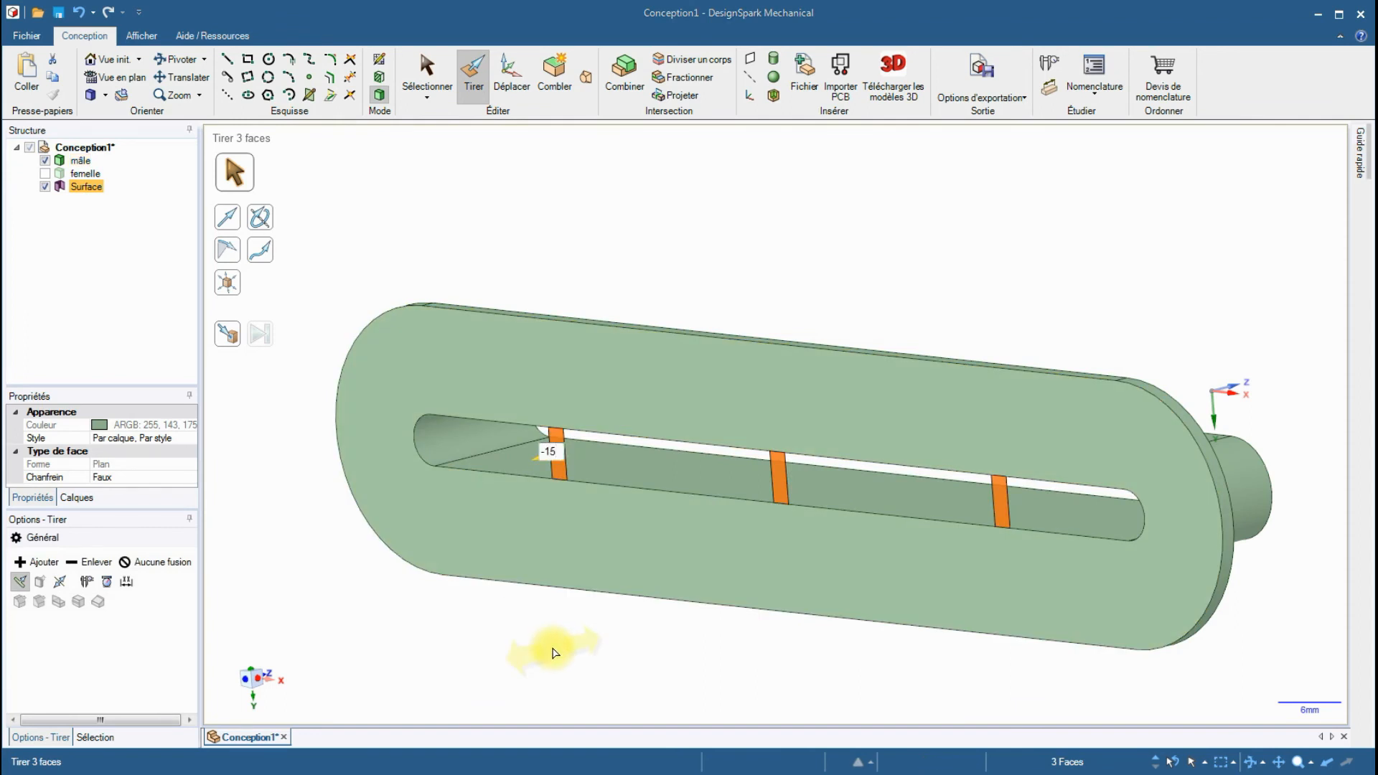
key(Return)
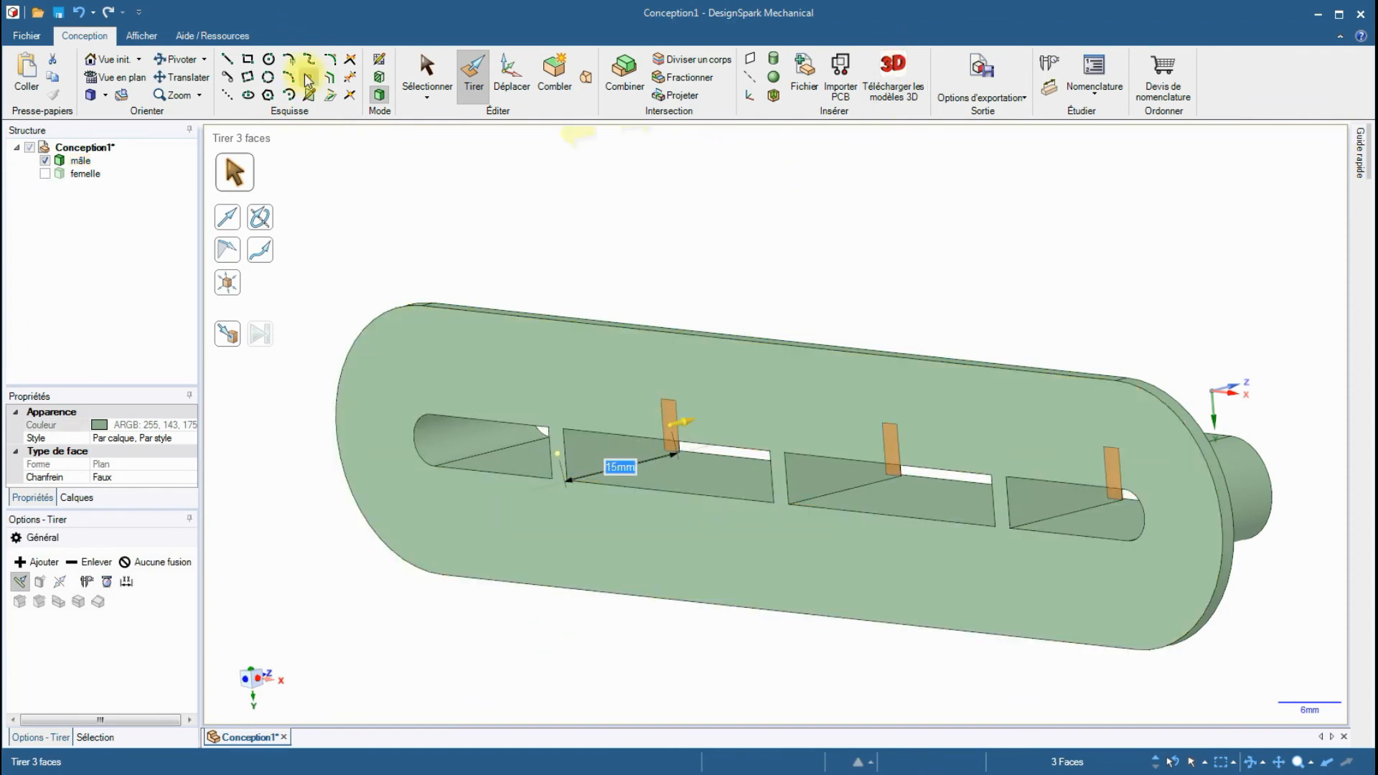
click(126, 64)
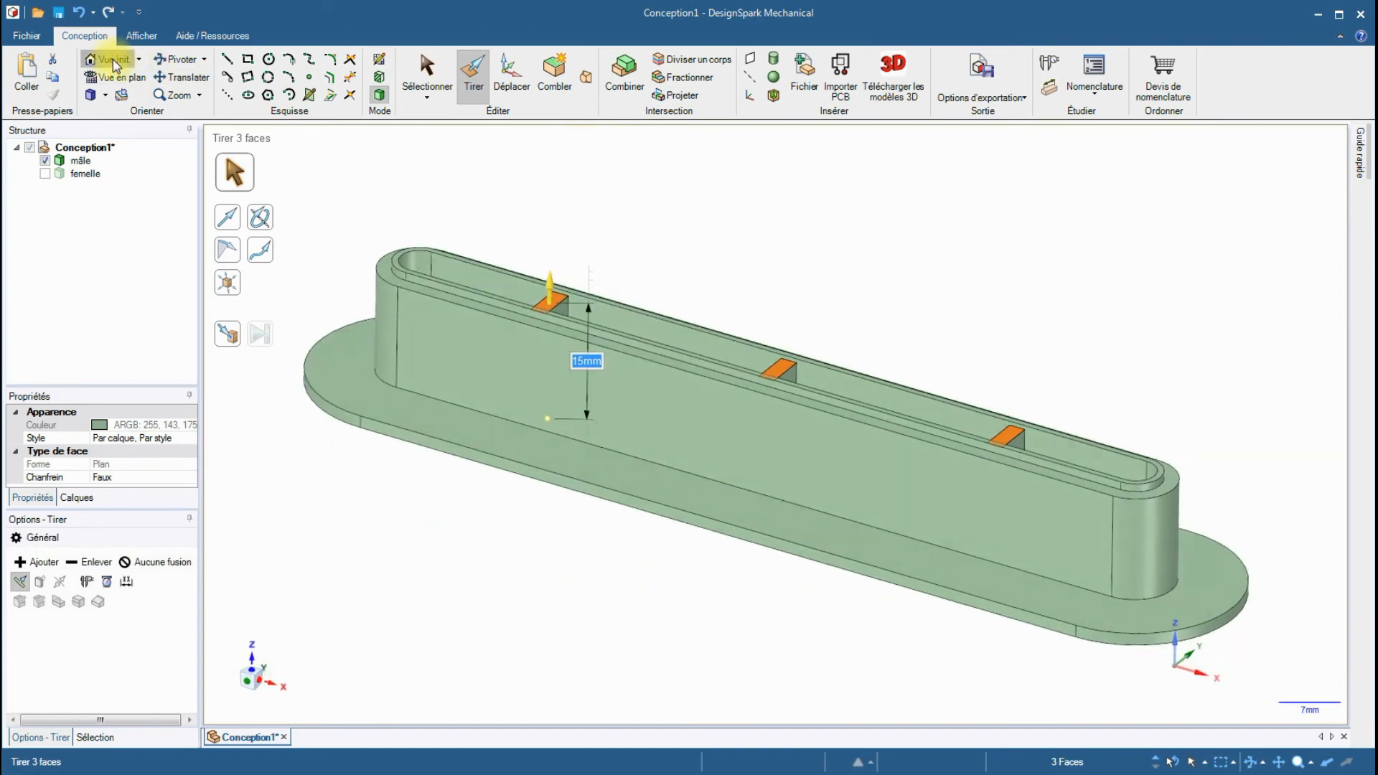
click(847, 218)
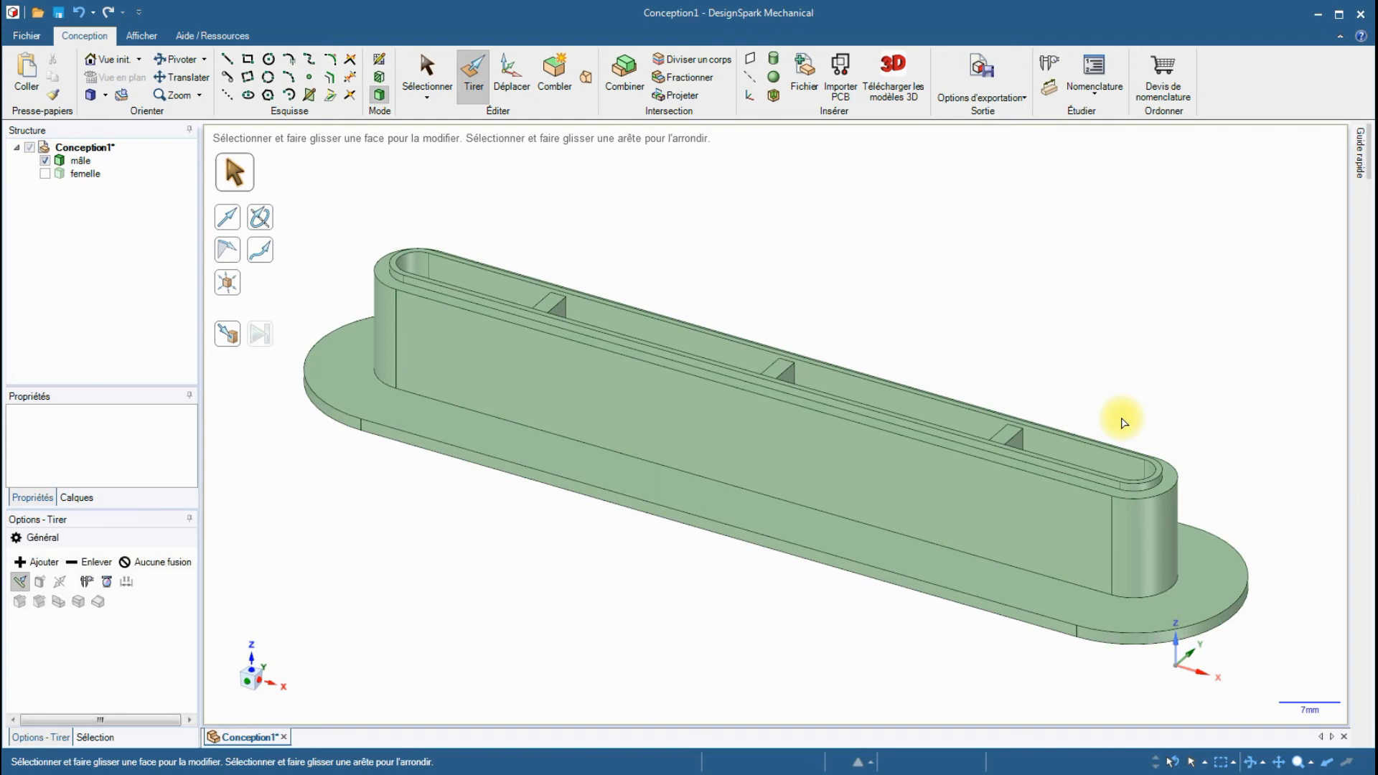
Measure the height of the boss's upper step and the length of the slot's inner vertical edge at the negative X end.
click(550, 304)
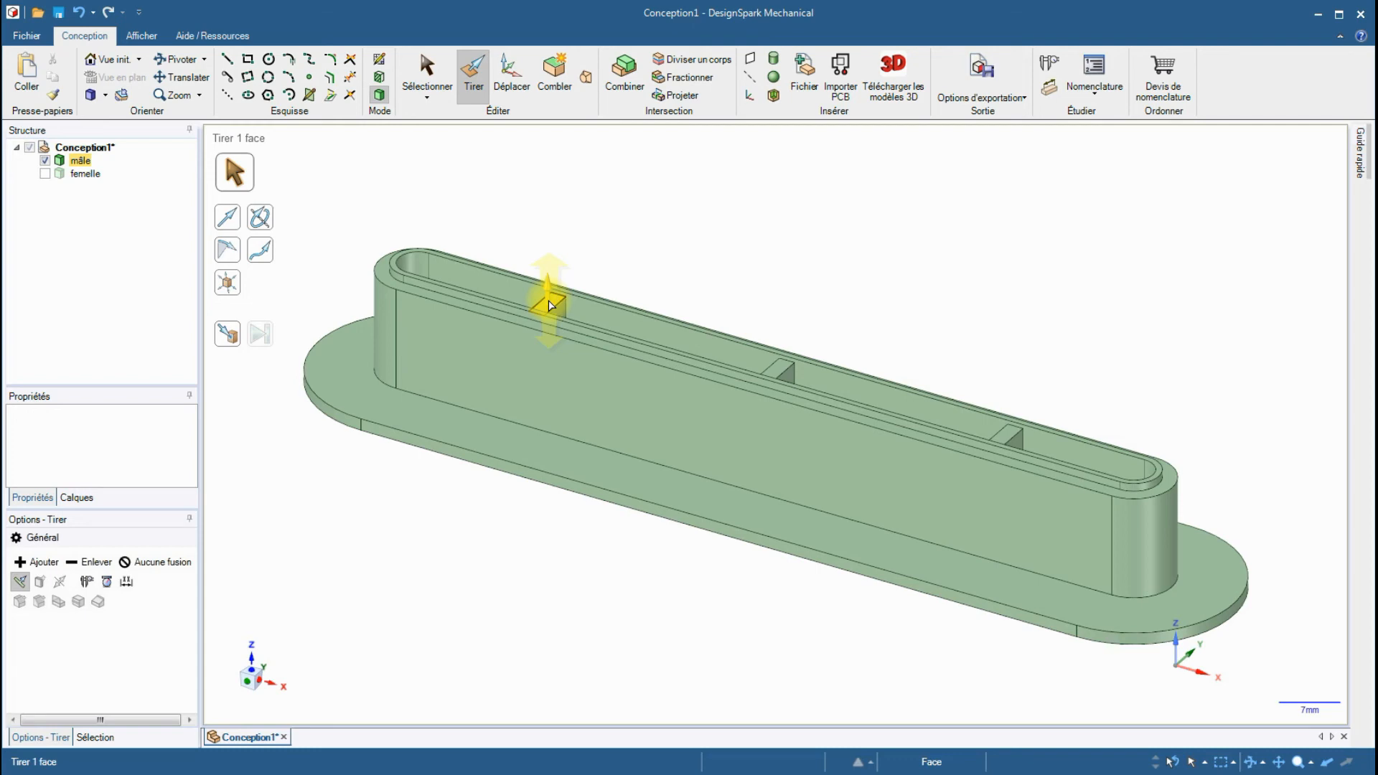
click(664, 605)
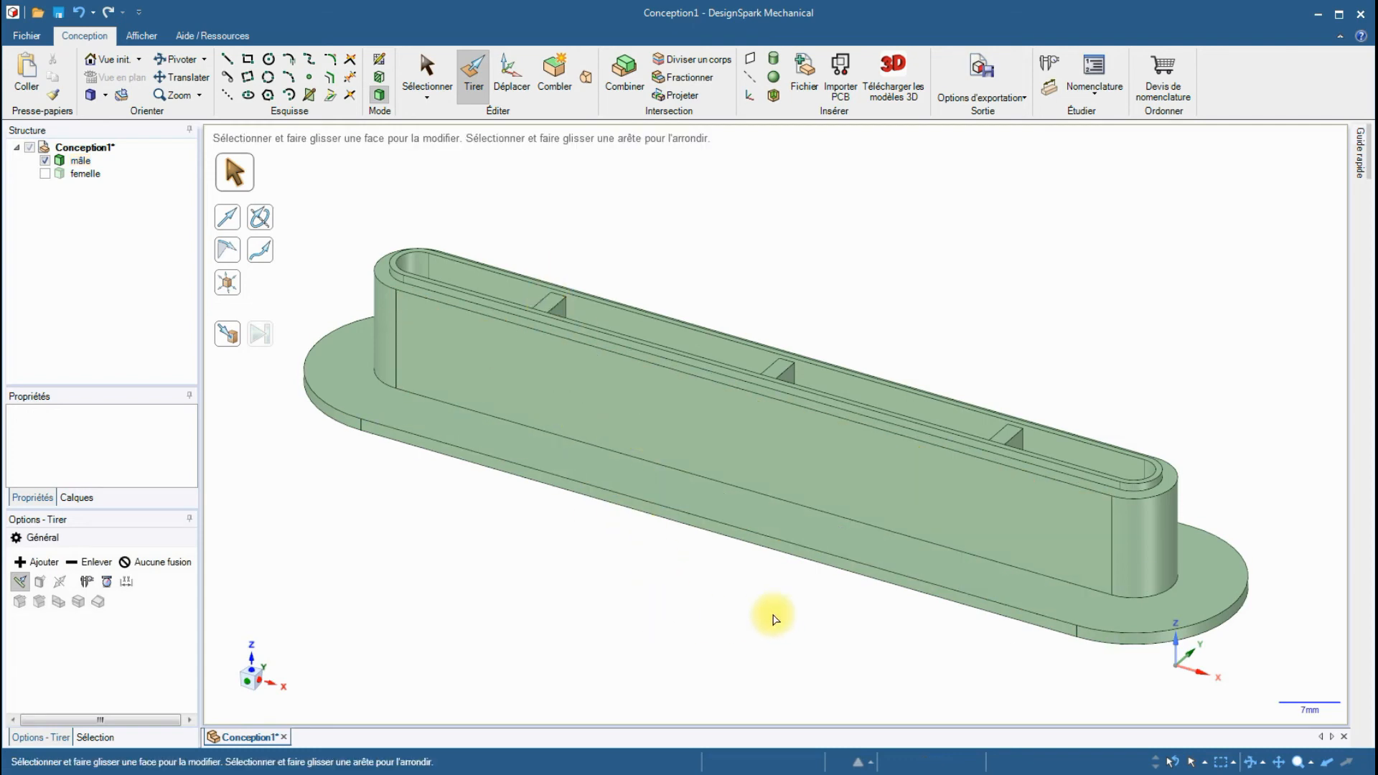
scroll(1101, 501, up, 3)
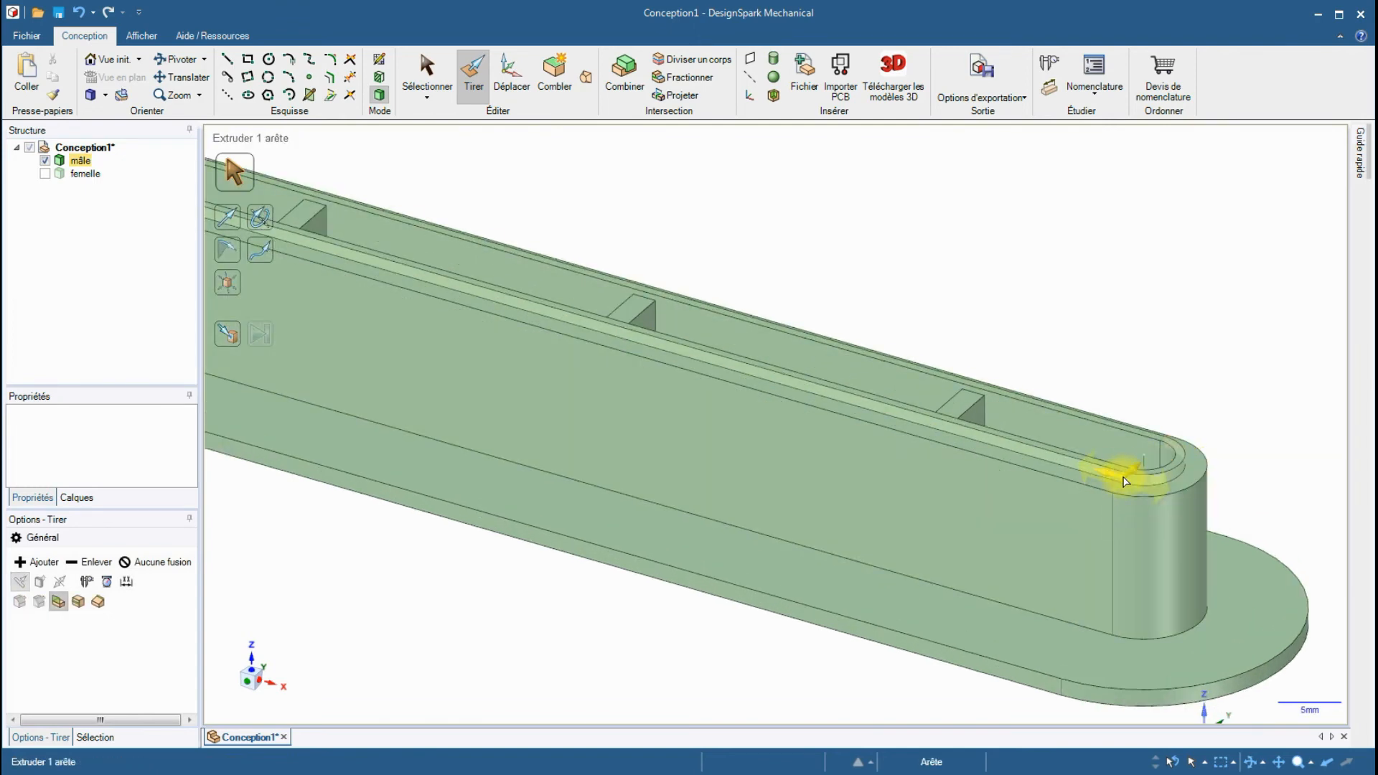
click(1125, 481)
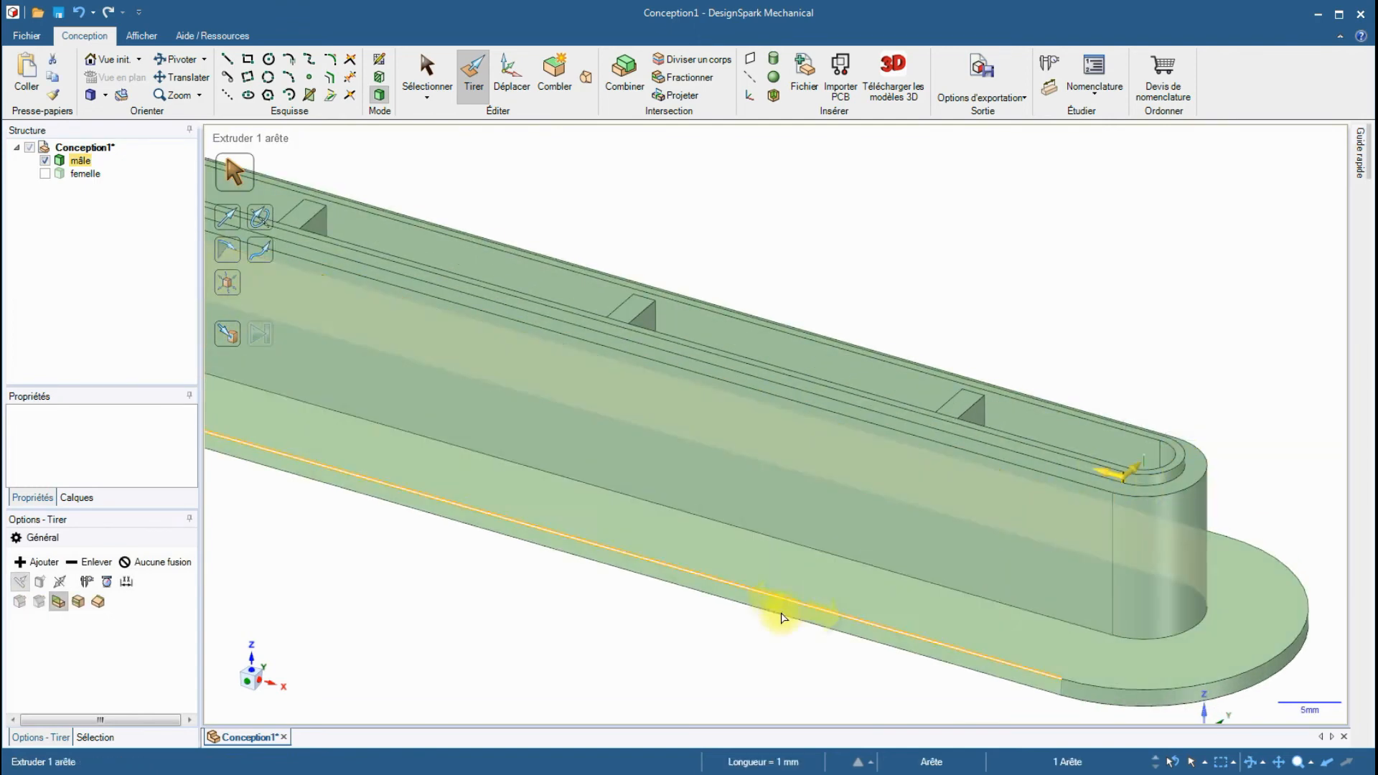
scroll(652, 638, down, 3)
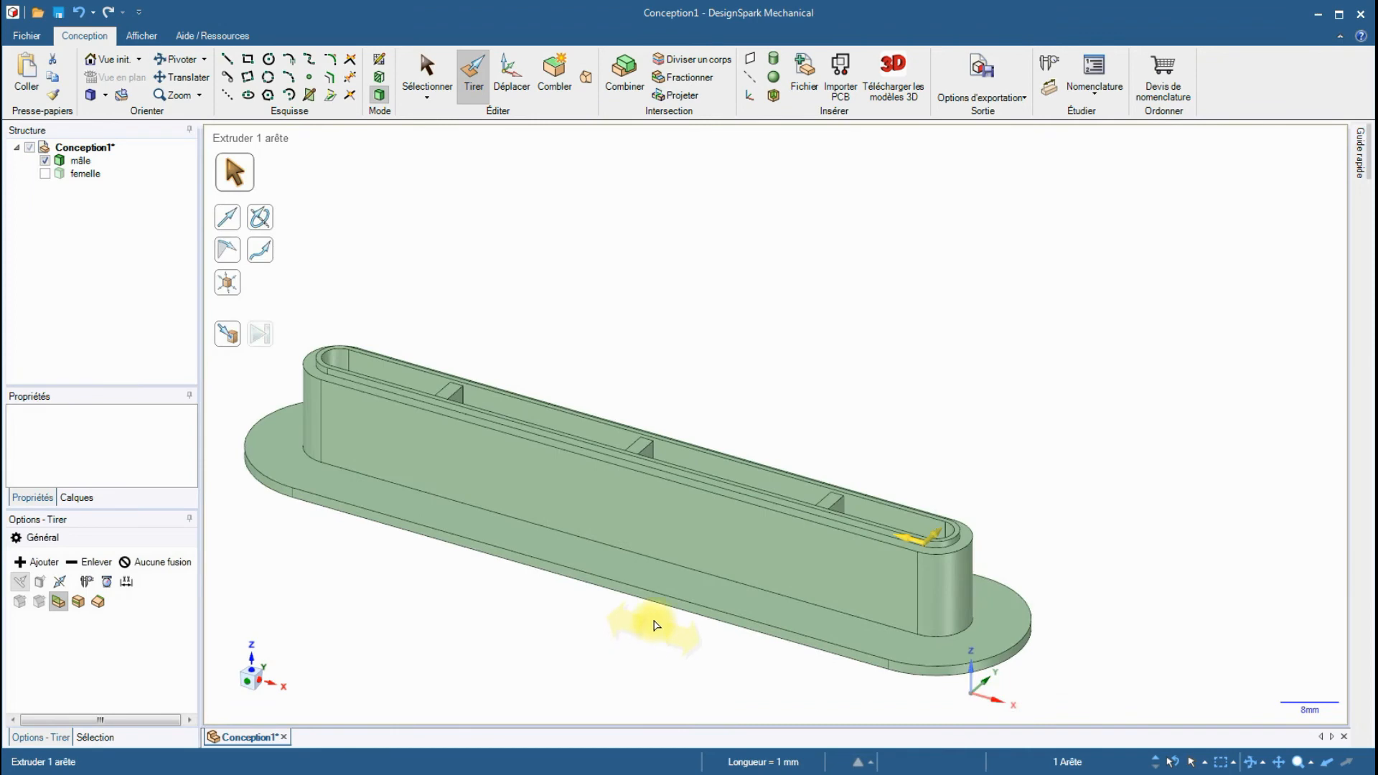
click(349, 363)
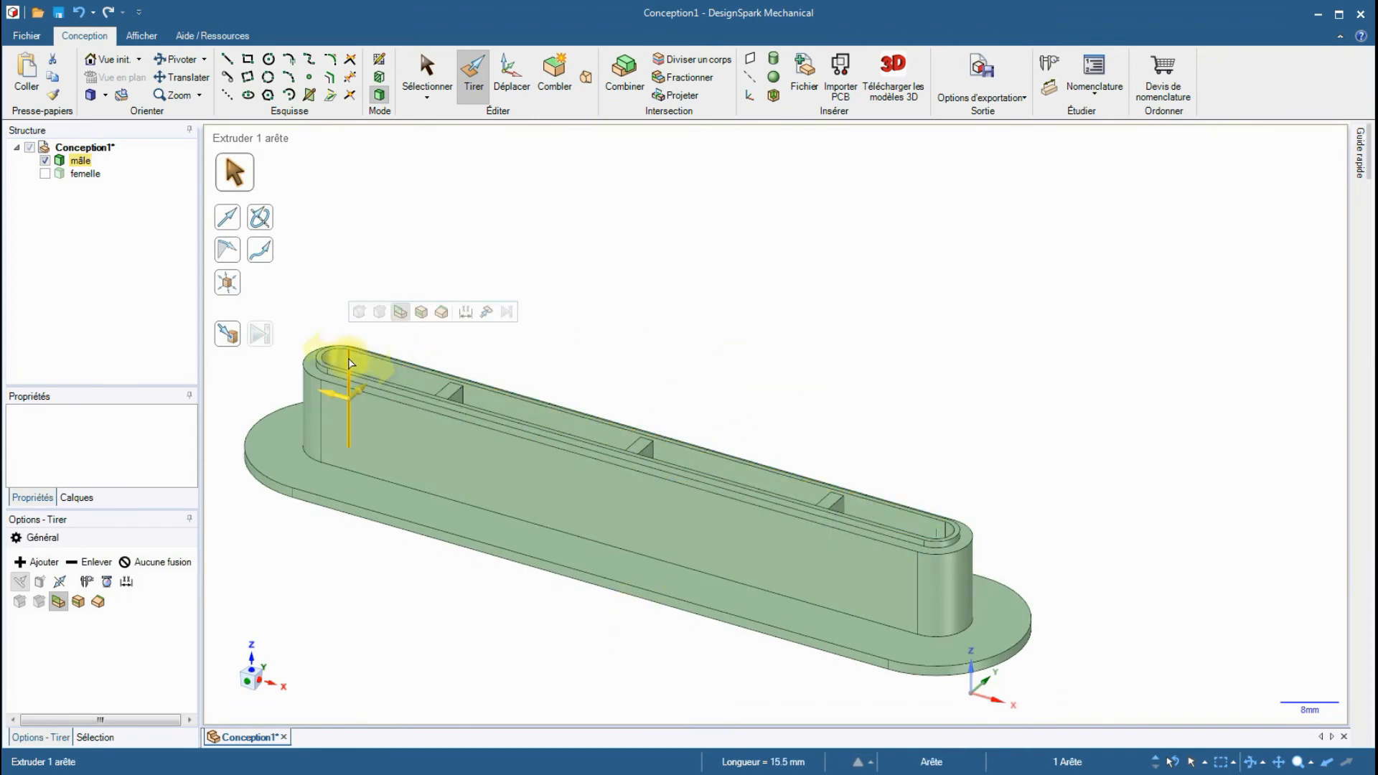
Pull the top faces of the three cross ribs upward by 0.5 mm.
click(454, 394)
ctrl+click(634, 447)
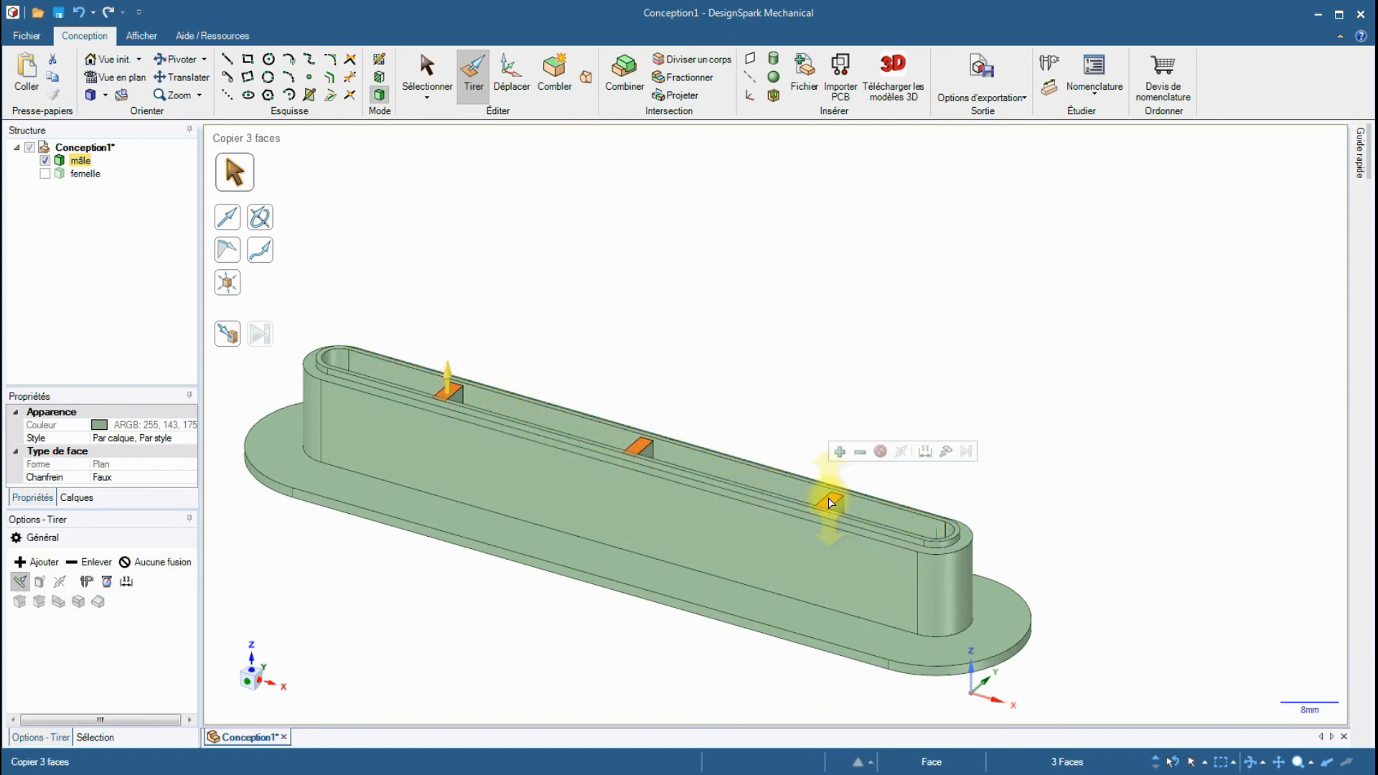
text(0,5)
key(Return)
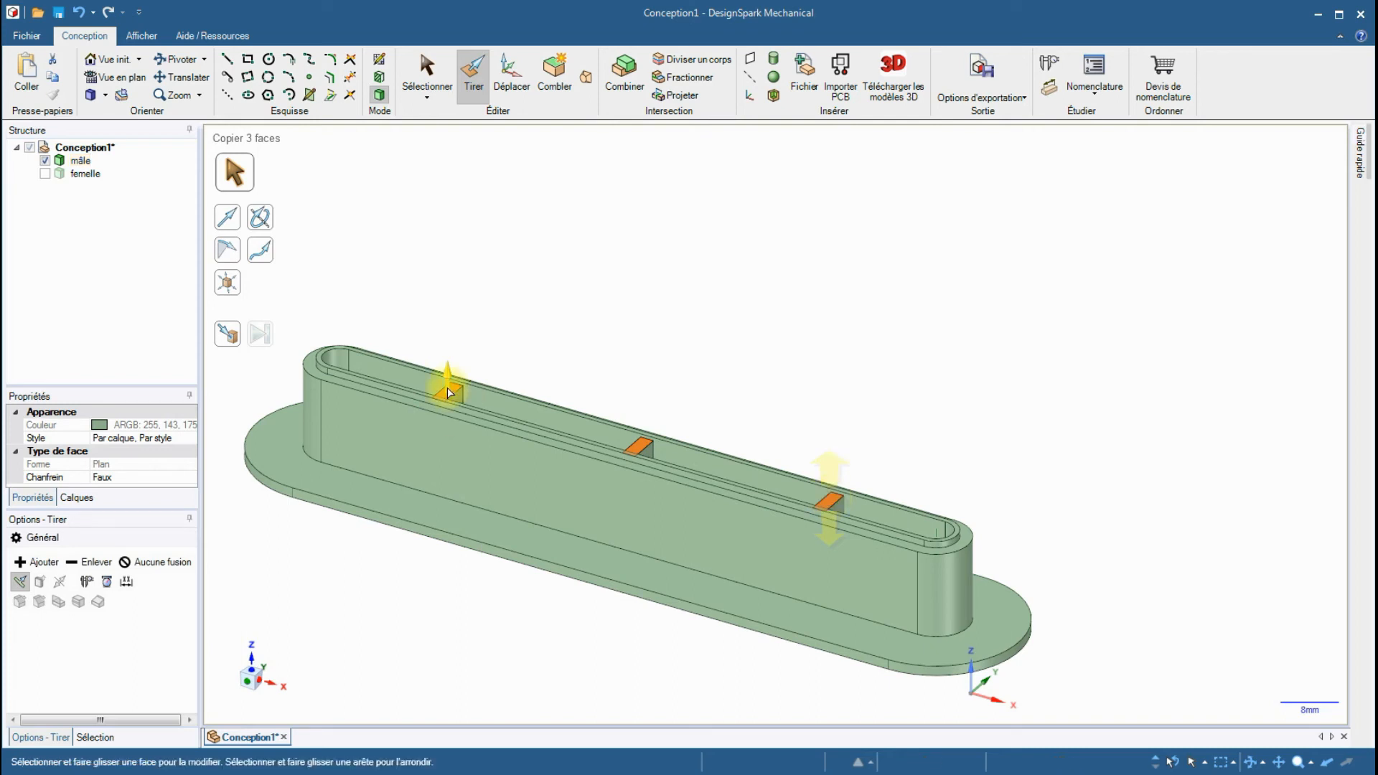
click(666, 194)
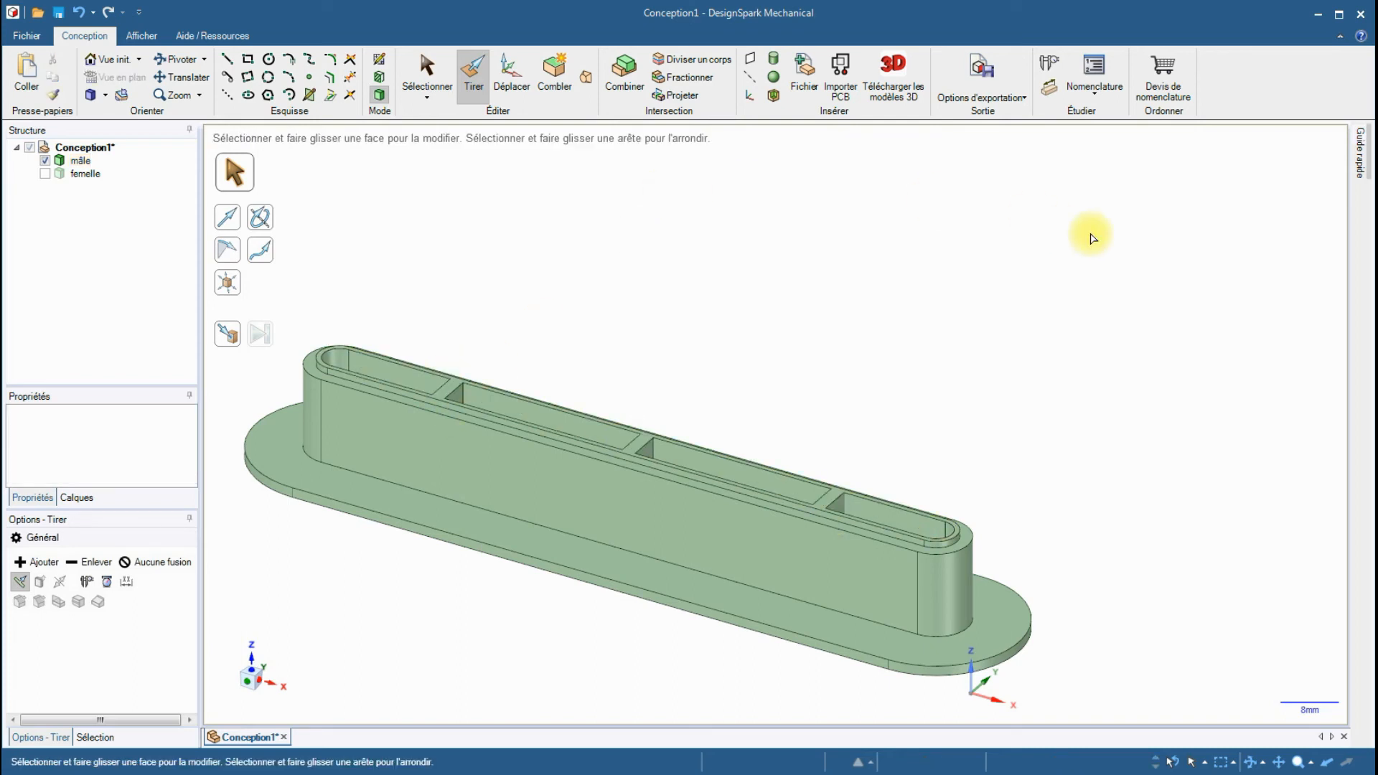
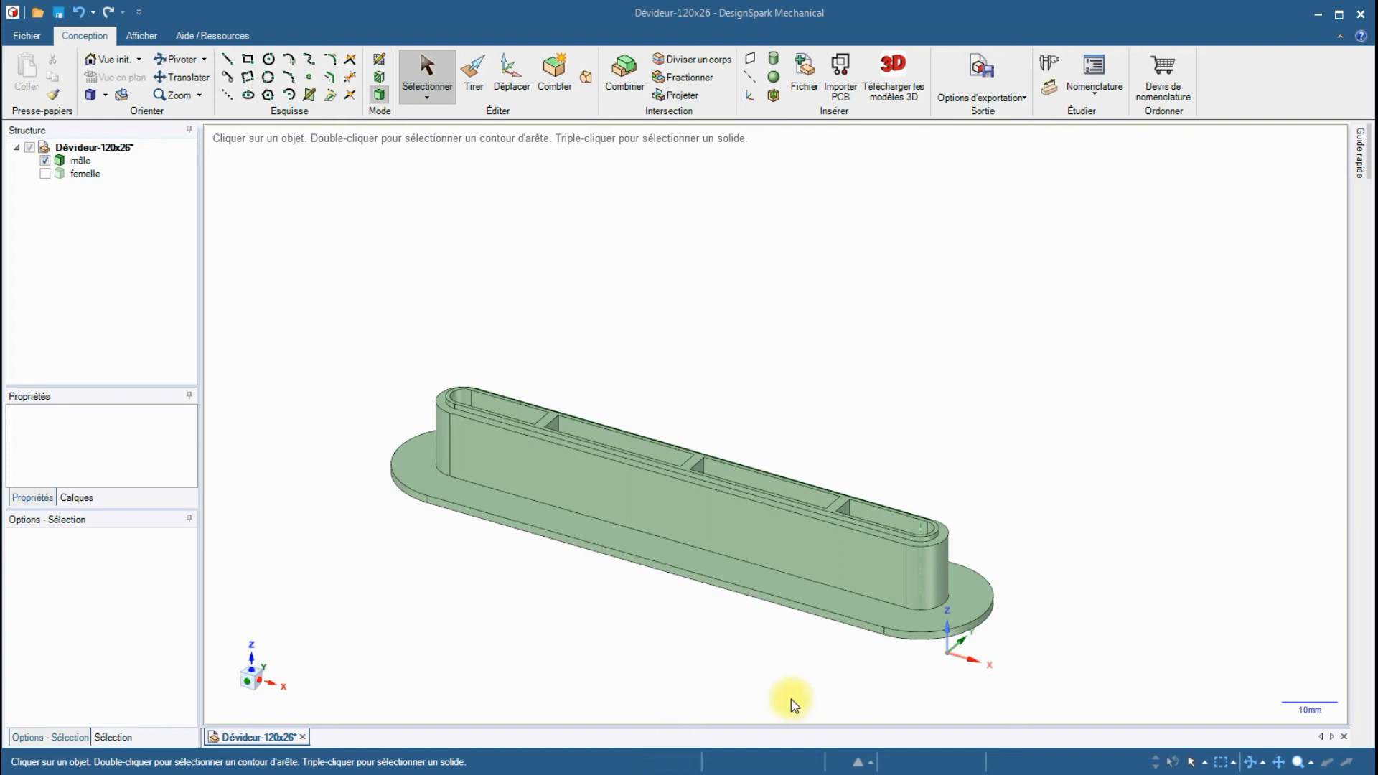
Sketch a 3 mm by 1 mm rectangle on the base plate's upper face, overlapping its rounded edge at the positive X end.
click(253, 671)
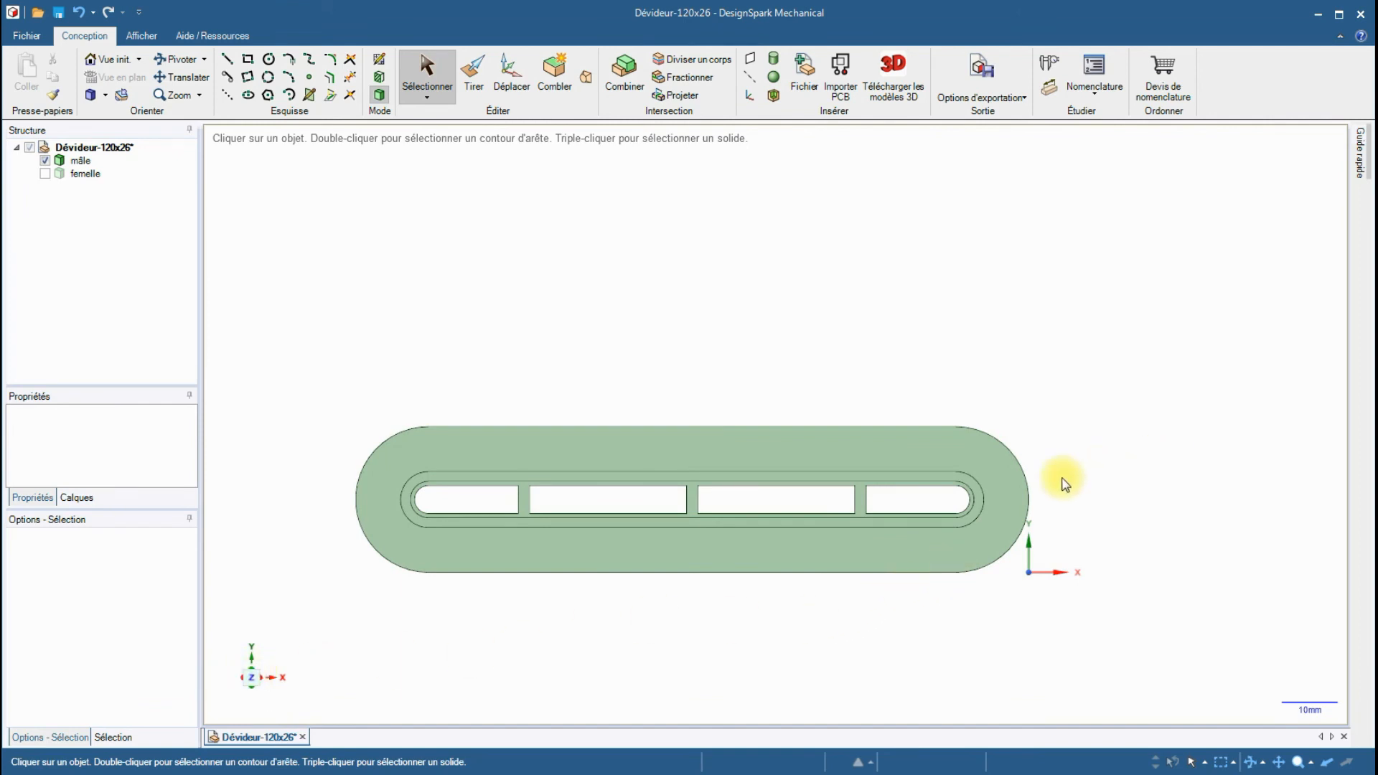
click(996, 473)
scroll(1008, 476, up, 5)
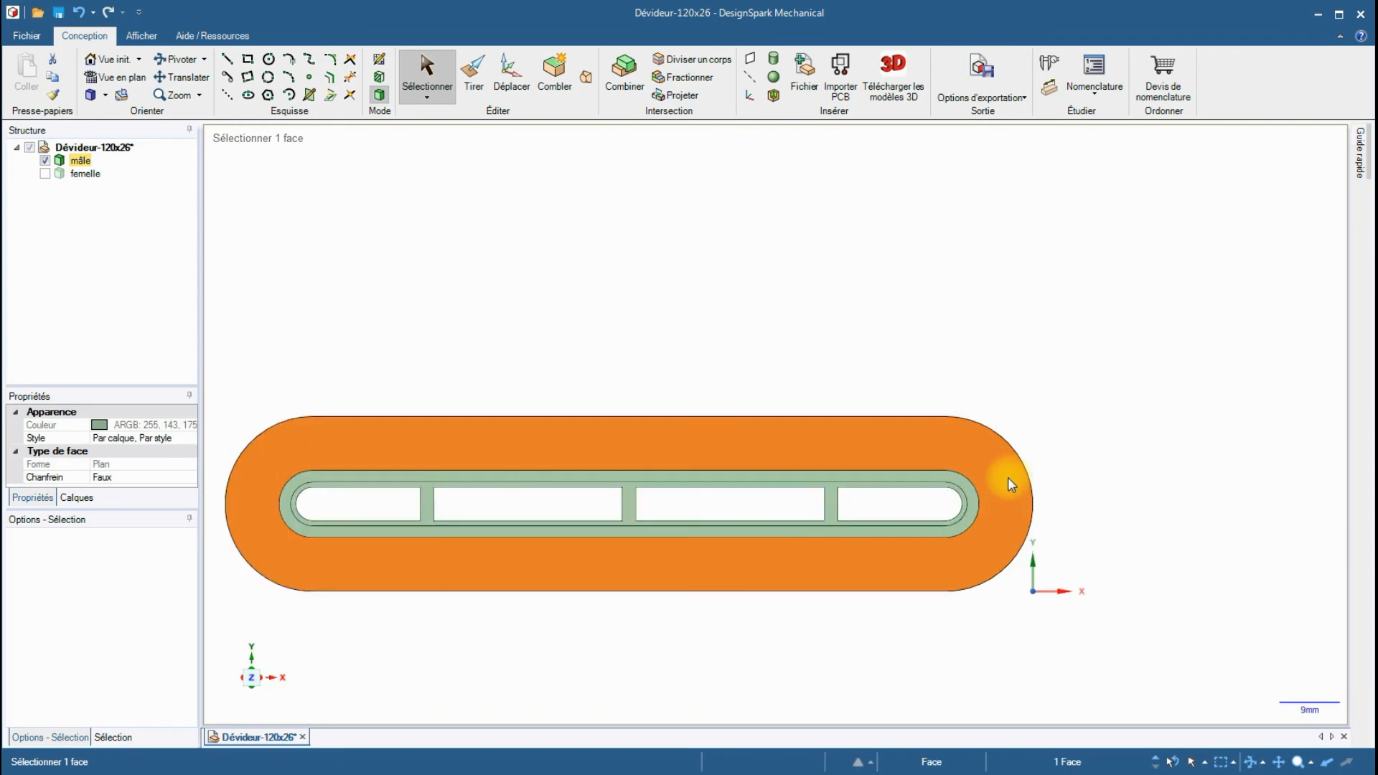
click(248, 58)
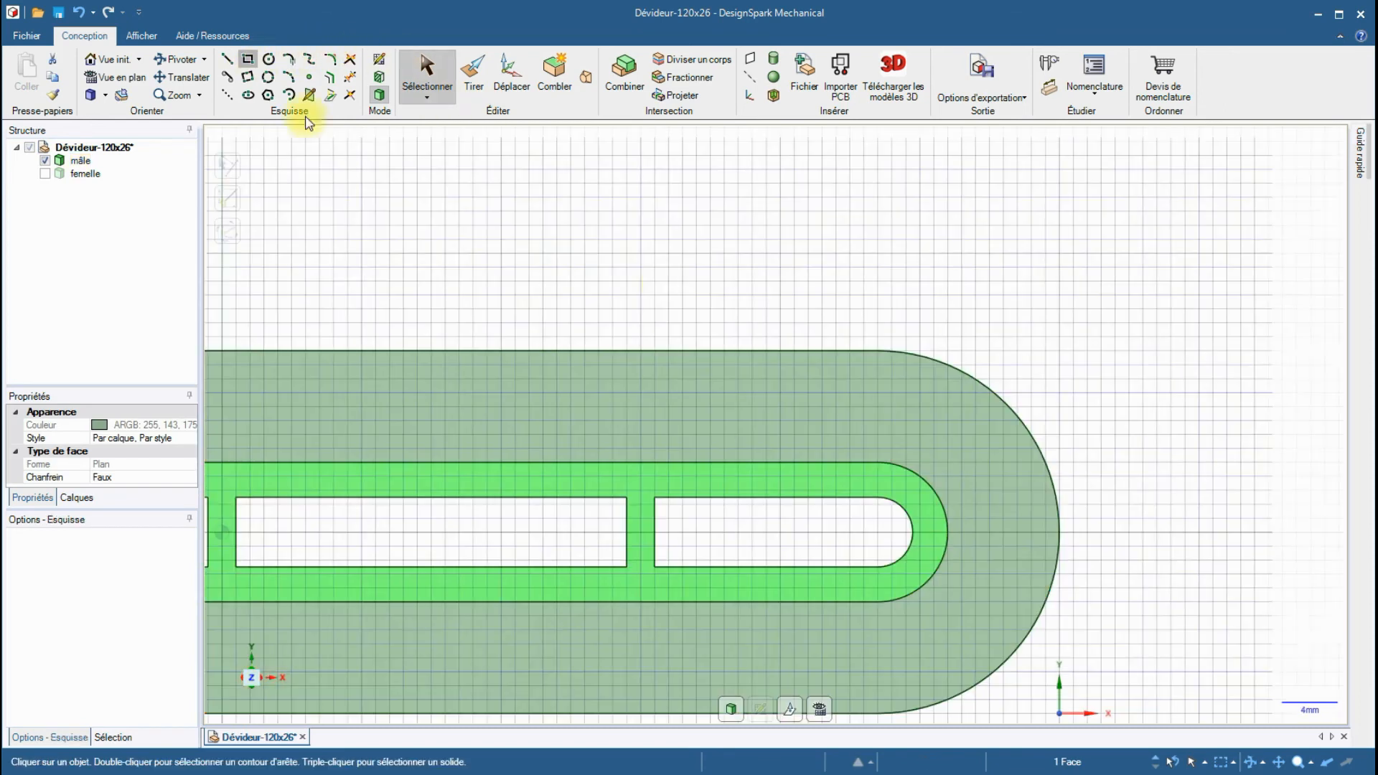
click(1060, 462)
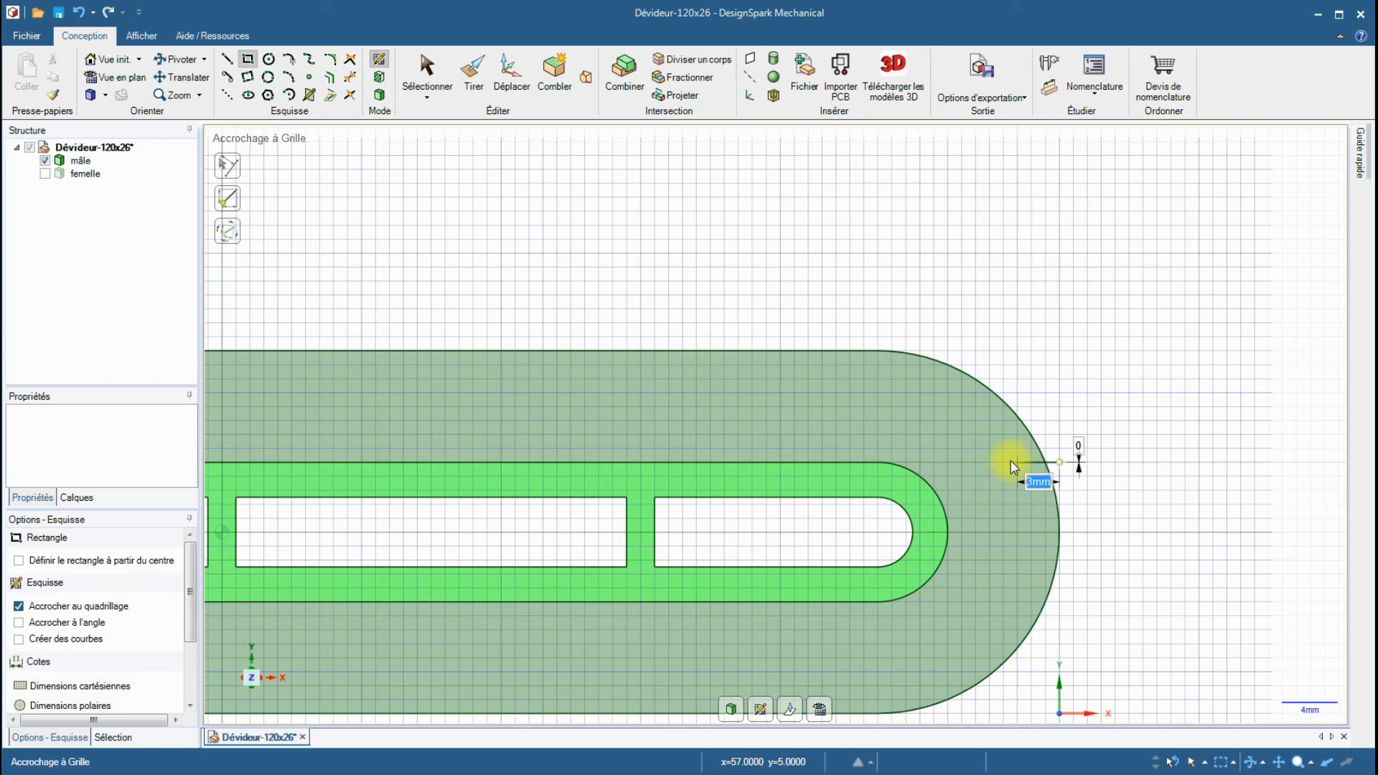
click(1011, 454)
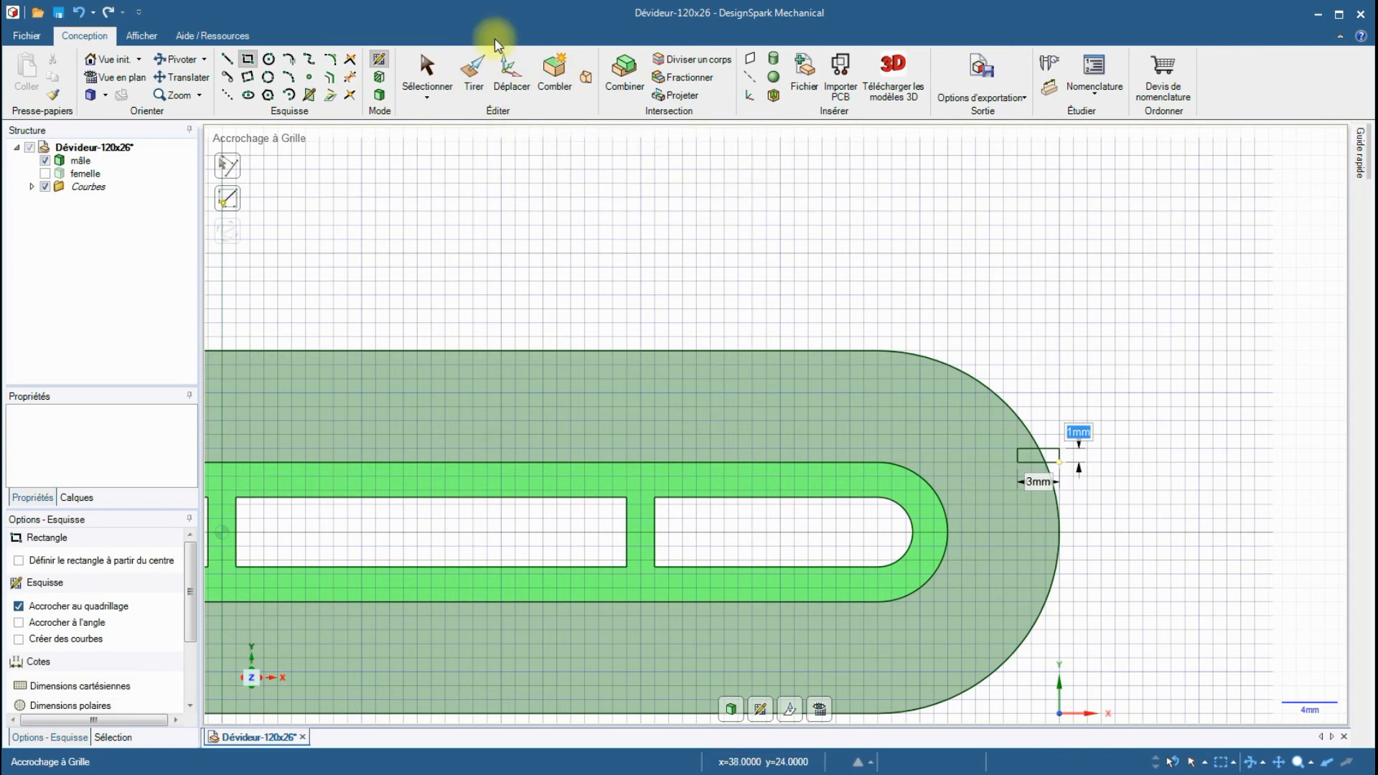
Cut the rectangle's overlapping area through the mâle plate as an edge notch at the positive X end and remove the leftover surface outside the plate.
click(473, 75)
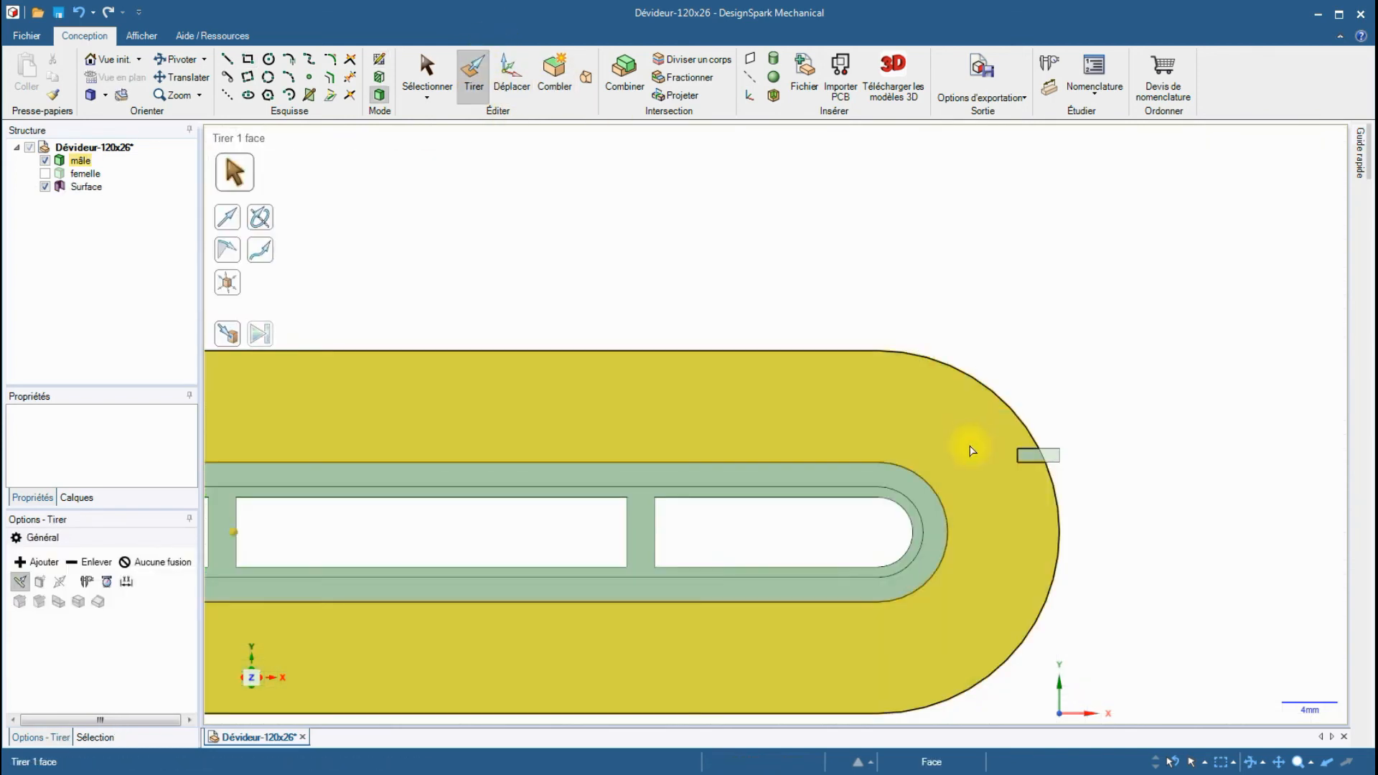
click(1030, 461)
middle_drag(1147, 372, 1071, 355)
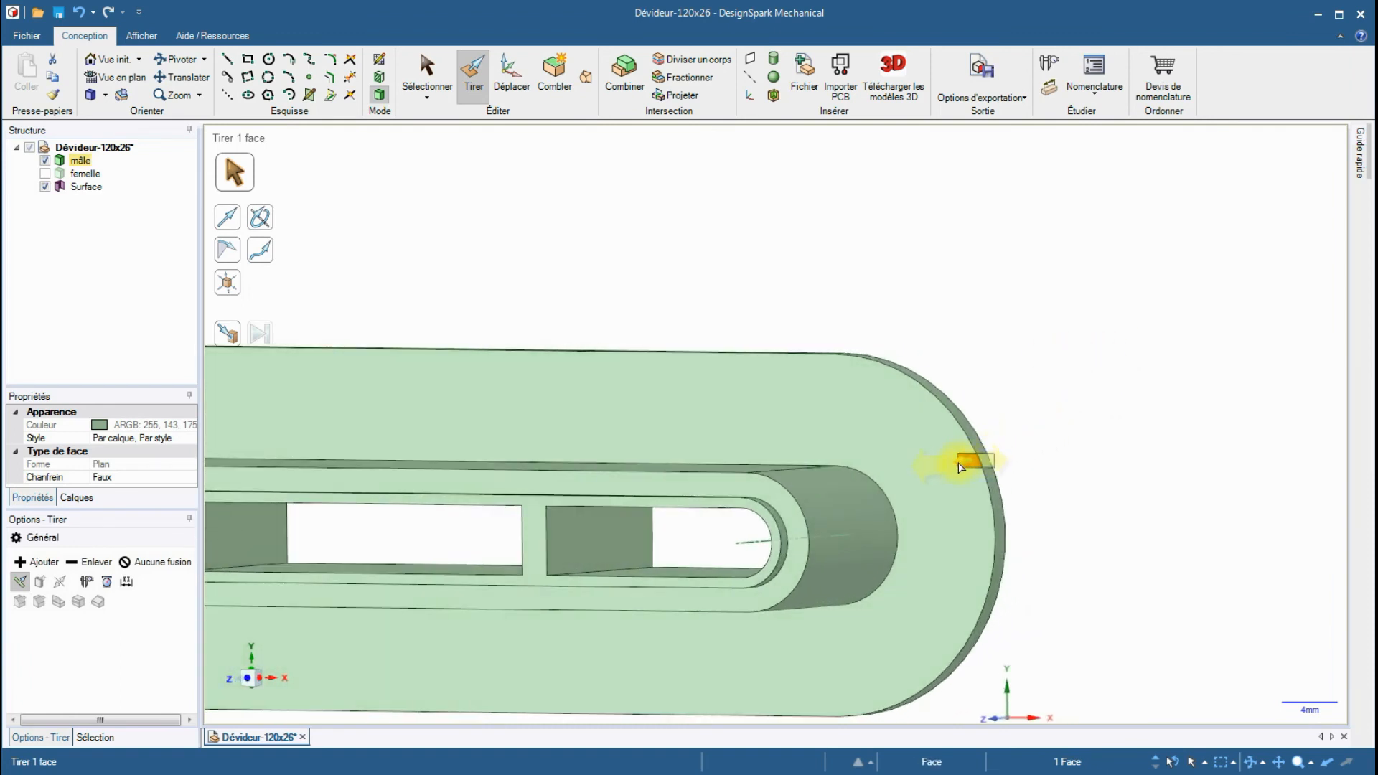
click(1023, 463)
click(983, 462)
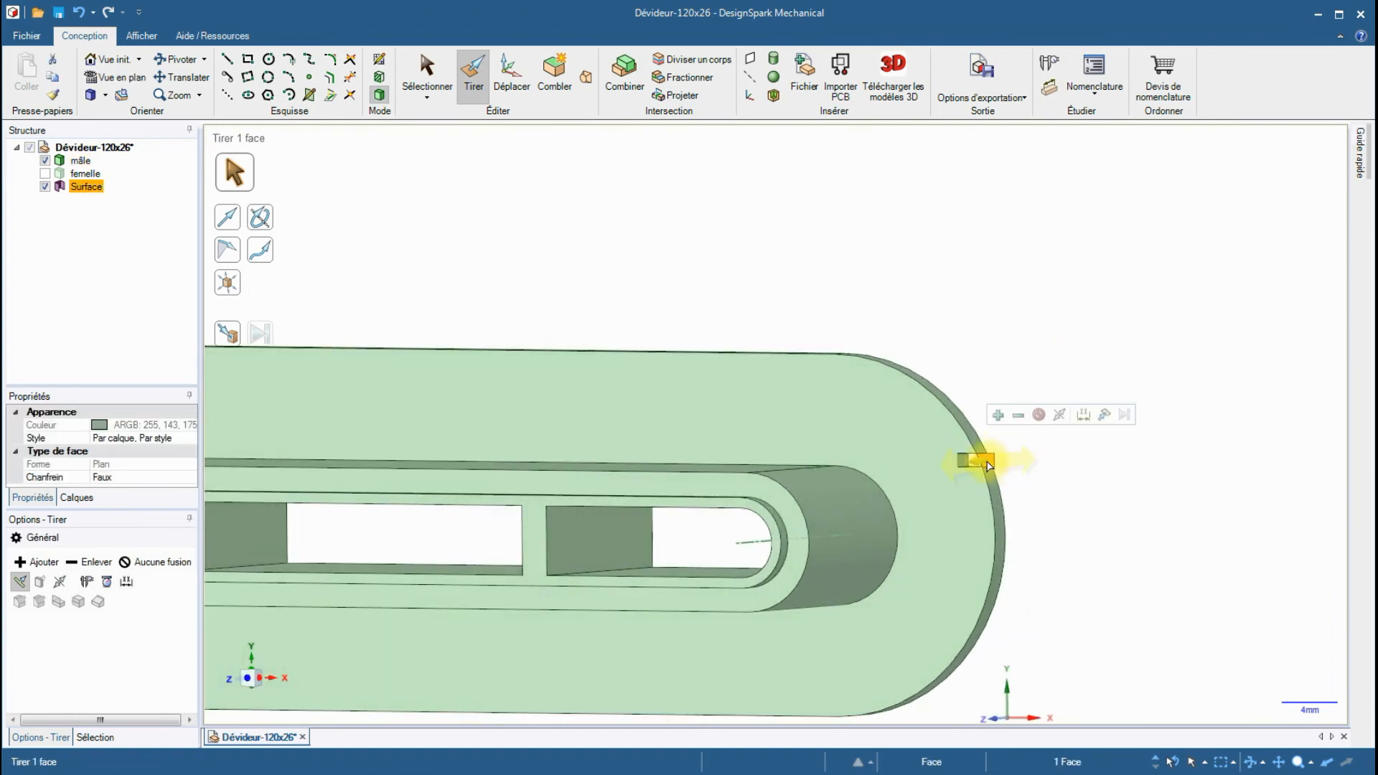
drag(986, 465, 984, 464)
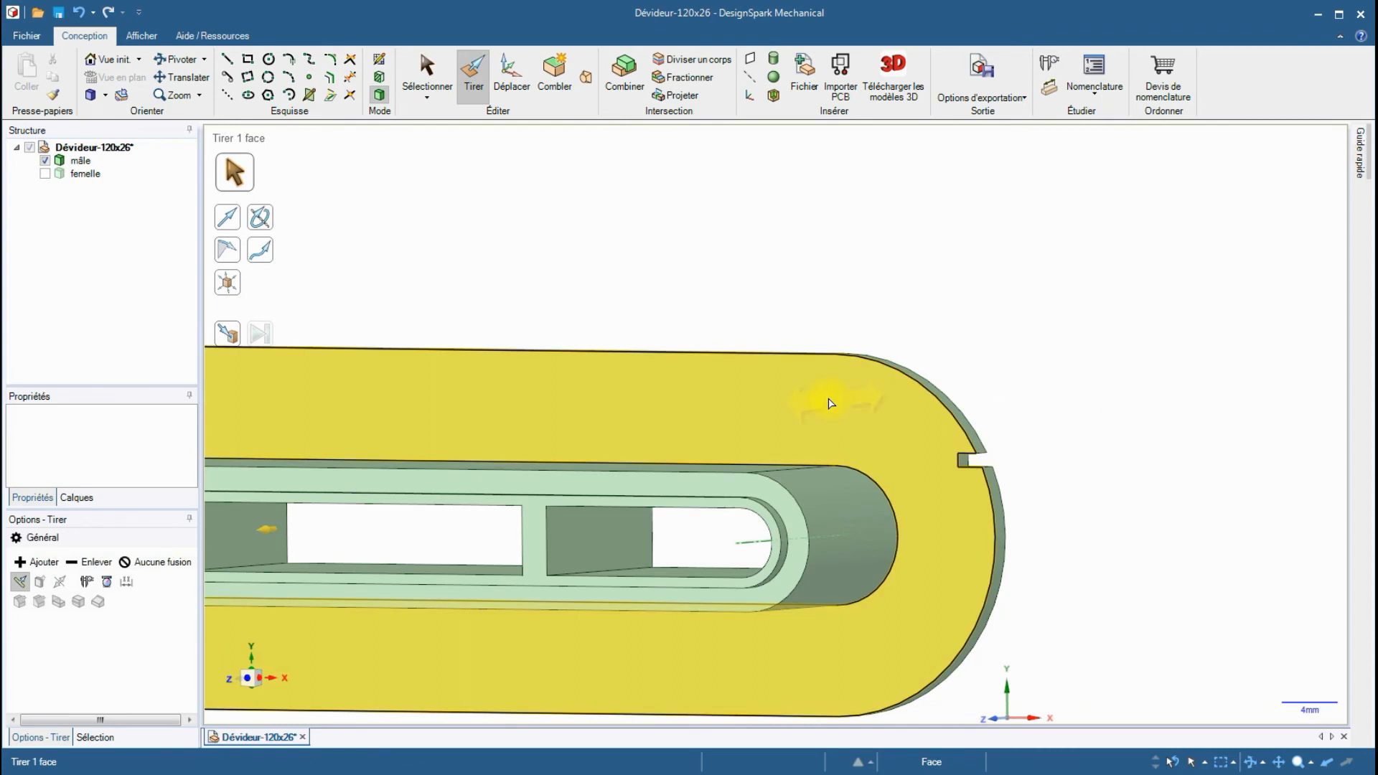
Start a rectangle sketch on the mâle base plate's upper face, at the rounded negative X end.
scroll(865, 372, down, 3)
scroll(492, 369, up, 5)
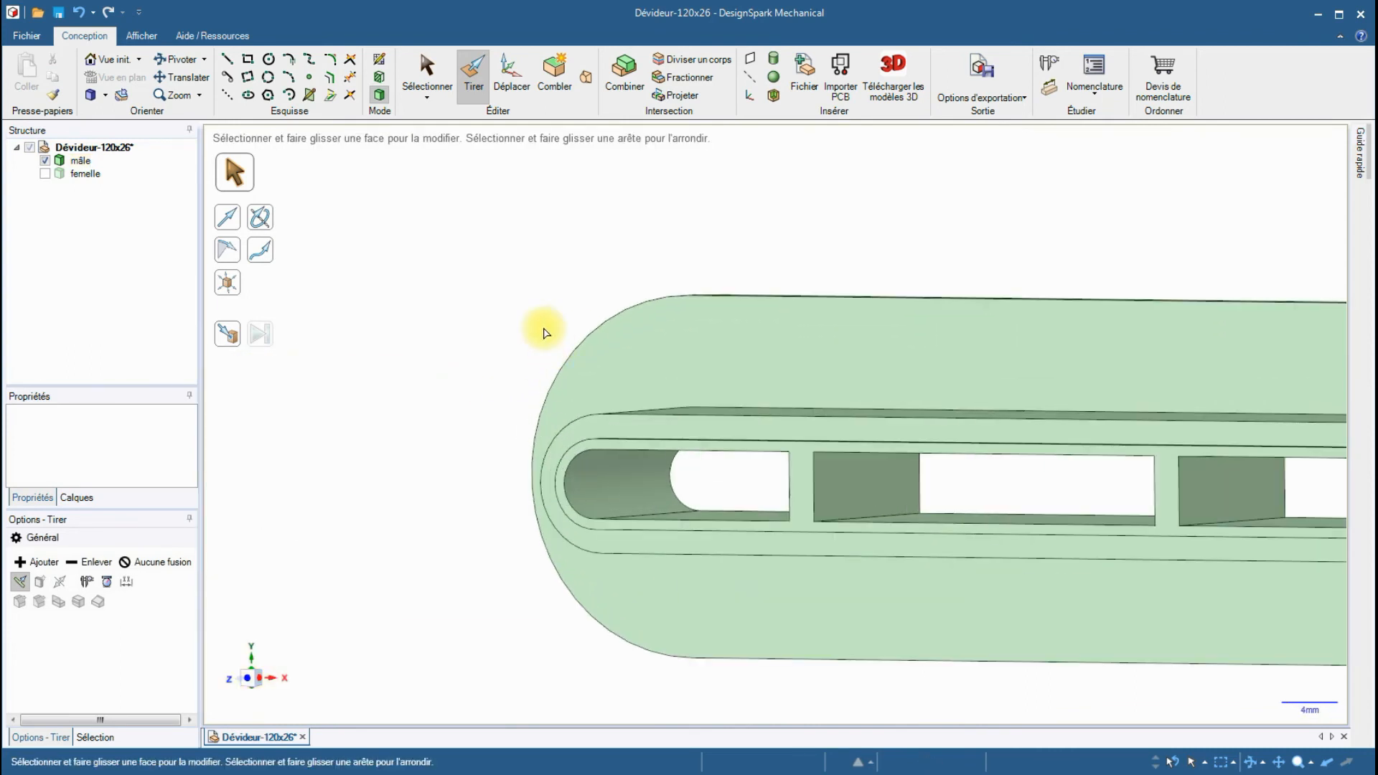
middle_drag(490, 308, 552, 309)
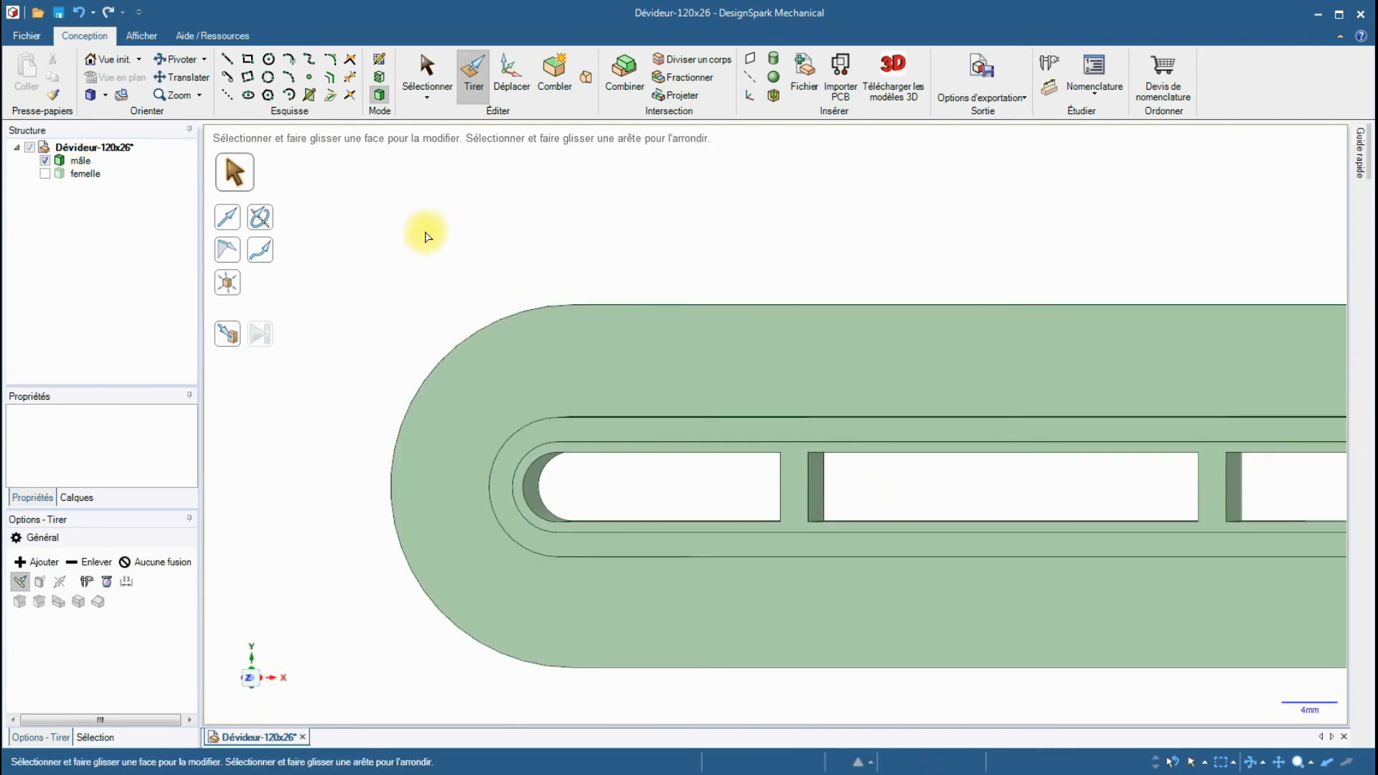
click(427, 72)
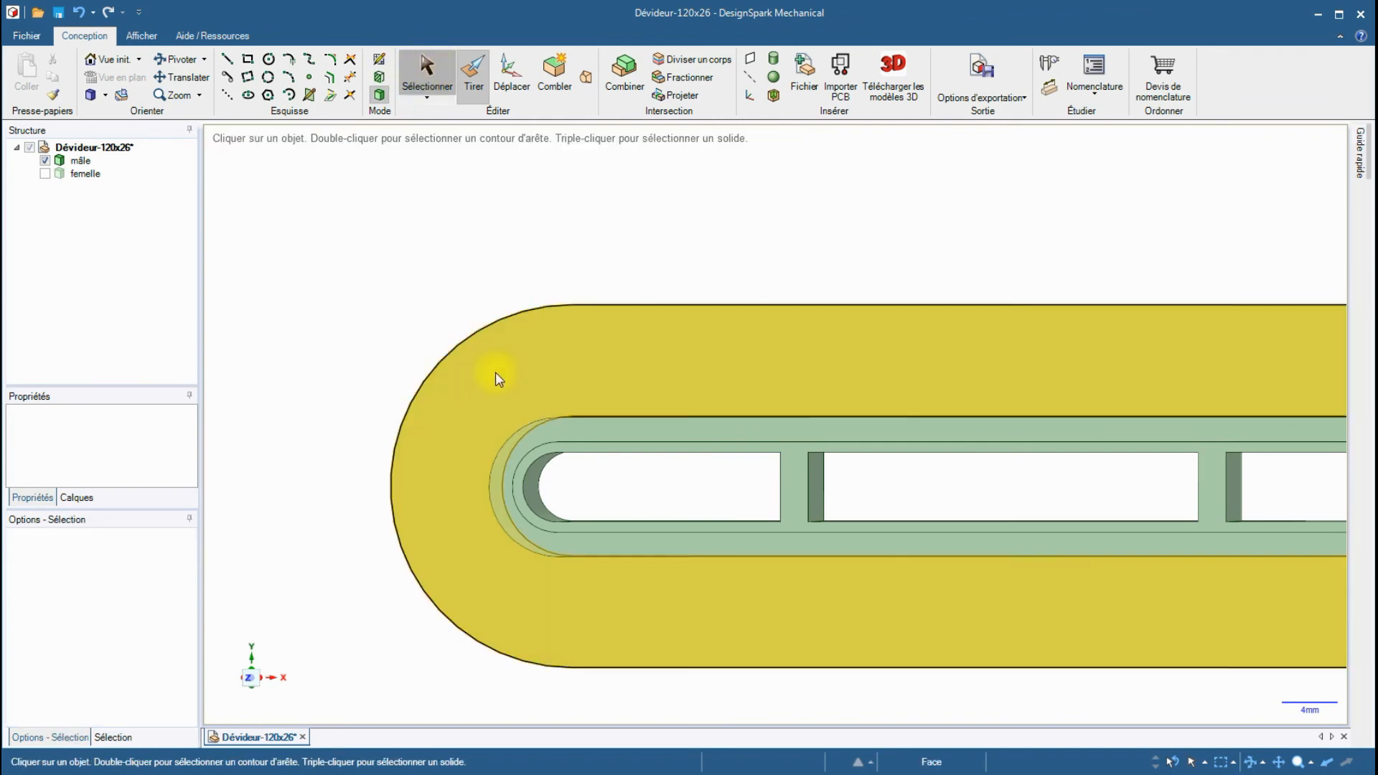
click(520, 387)
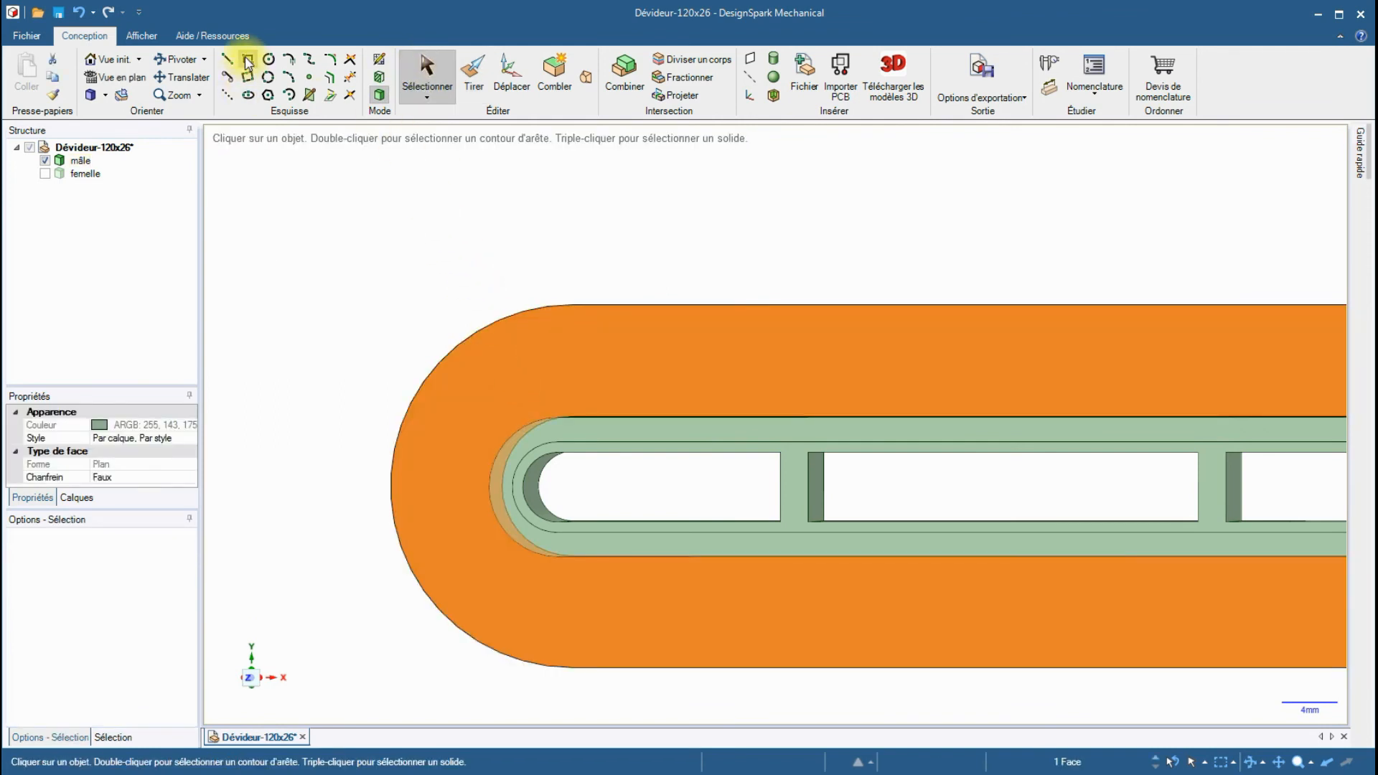
click(248, 61)
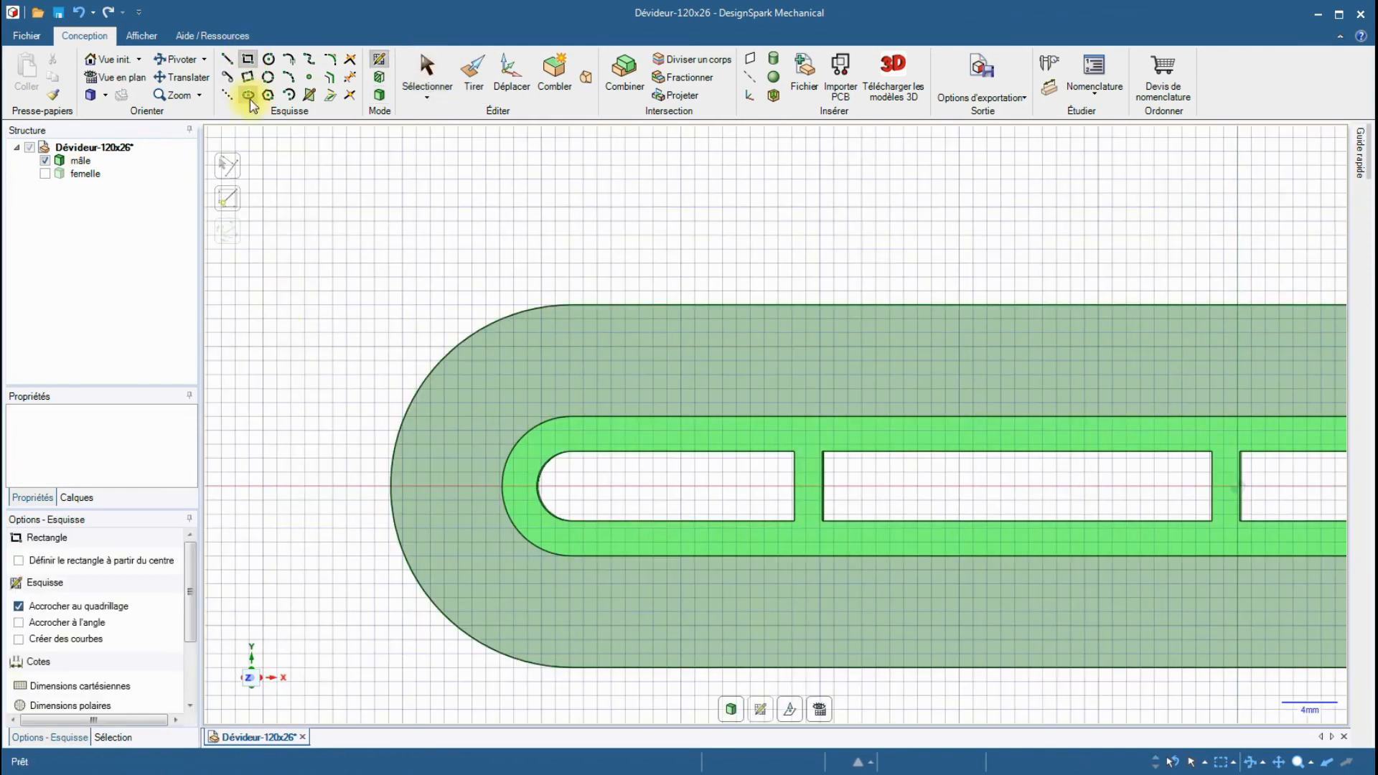
click(391, 416)
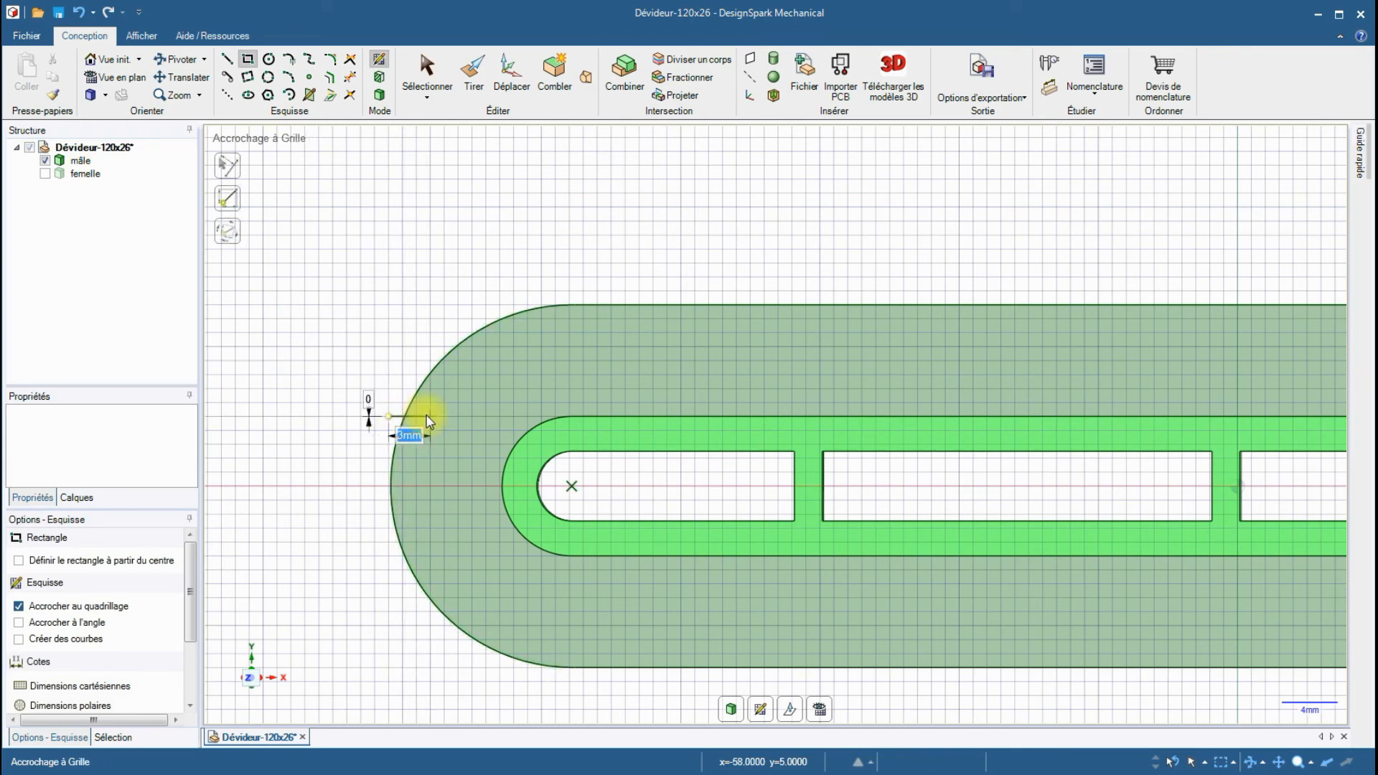
click(427, 417)
key(Escape)
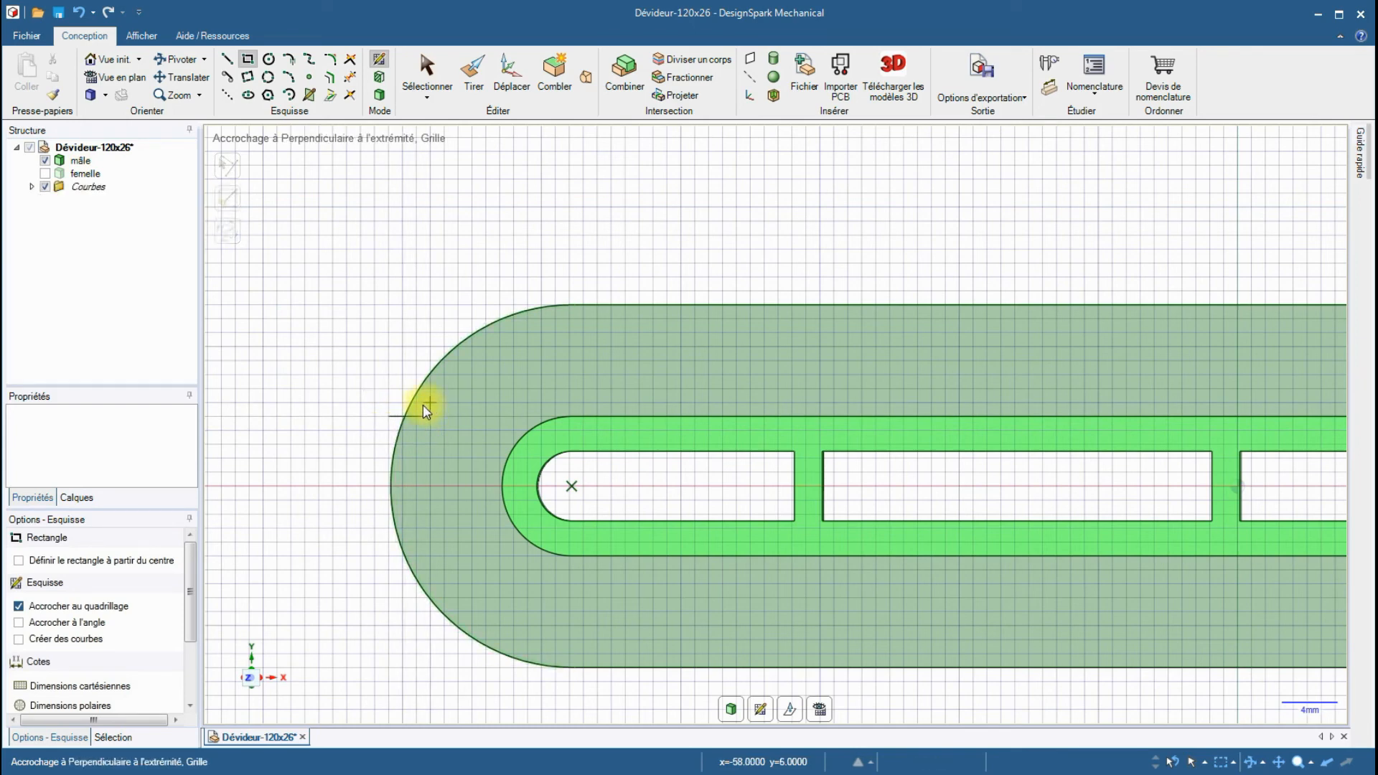
key(Escape)
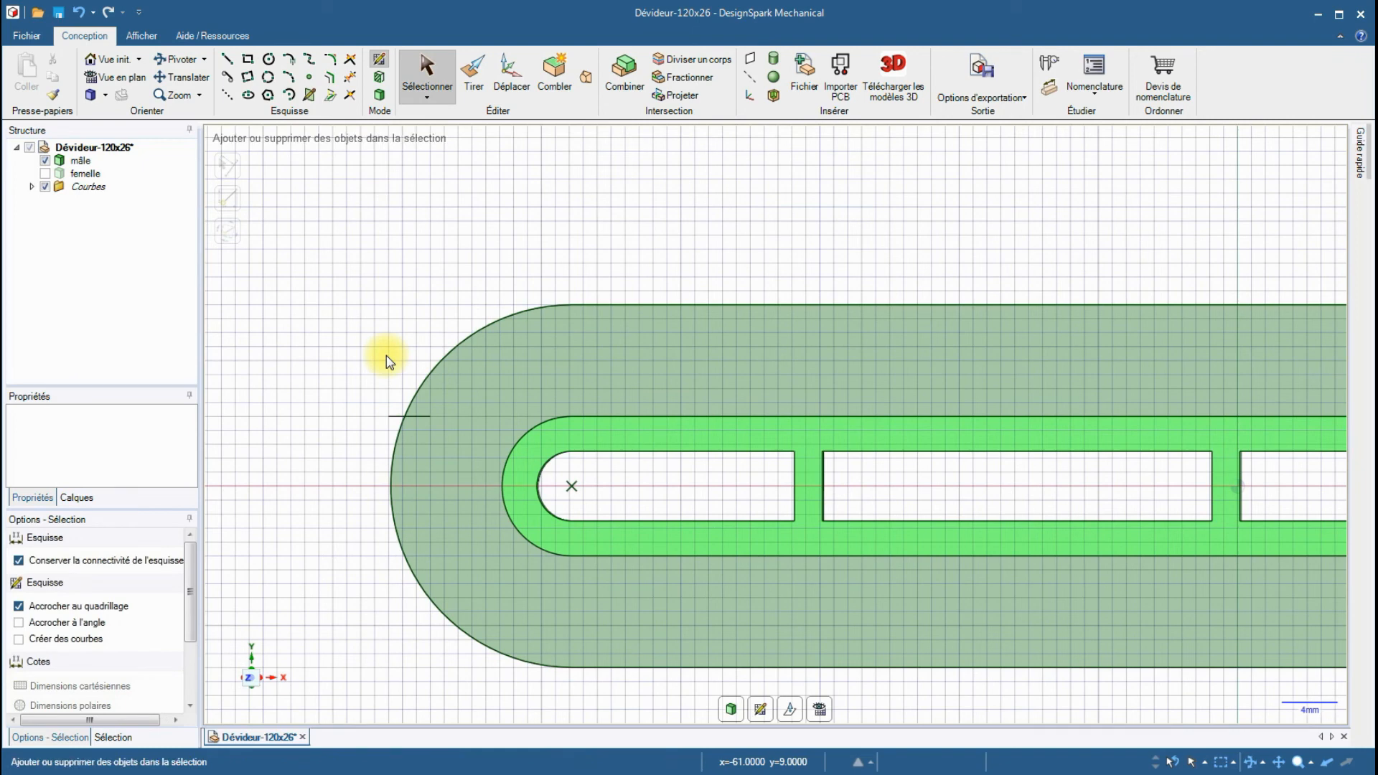
key(ctrl+z)
Sketch a 3 mm by 1 mm rectangle overlapping the mâle plate's rounded edge at the negative X end, above the centre line.
key(r)
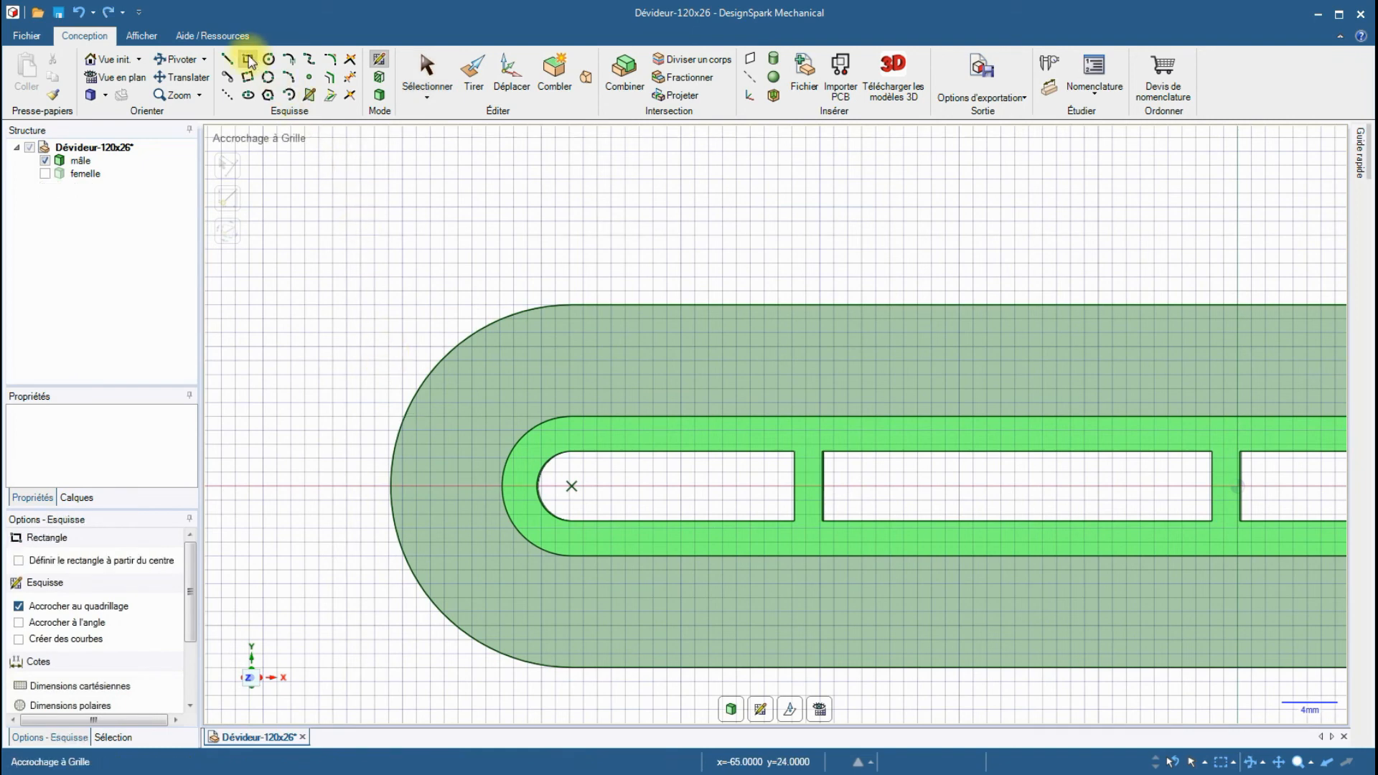
click(392, 413)
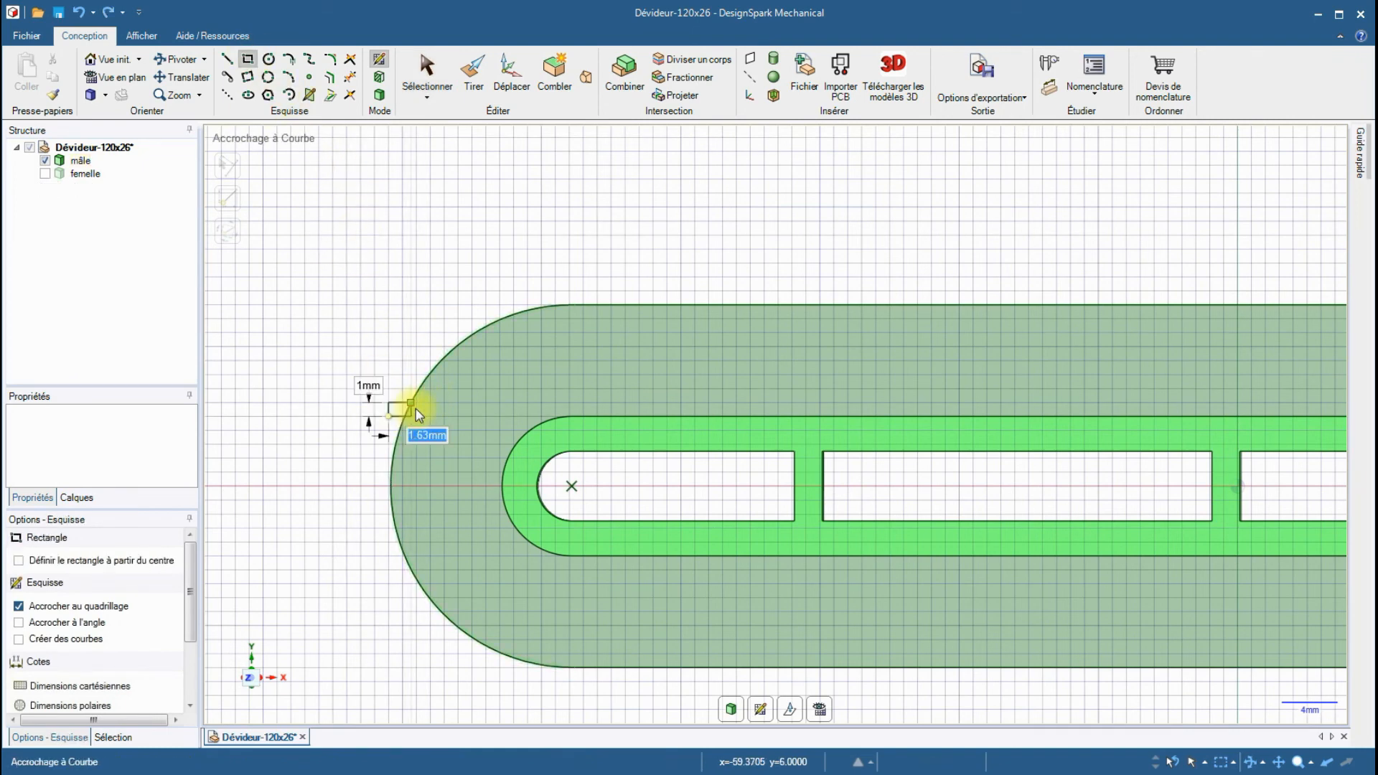
click(428, 406)
Remove the surface piece outside the mâle plate and cut the remaining rectangle area through the plate as a notch at the negative X end.
click(474, 75)
click(399, 411)
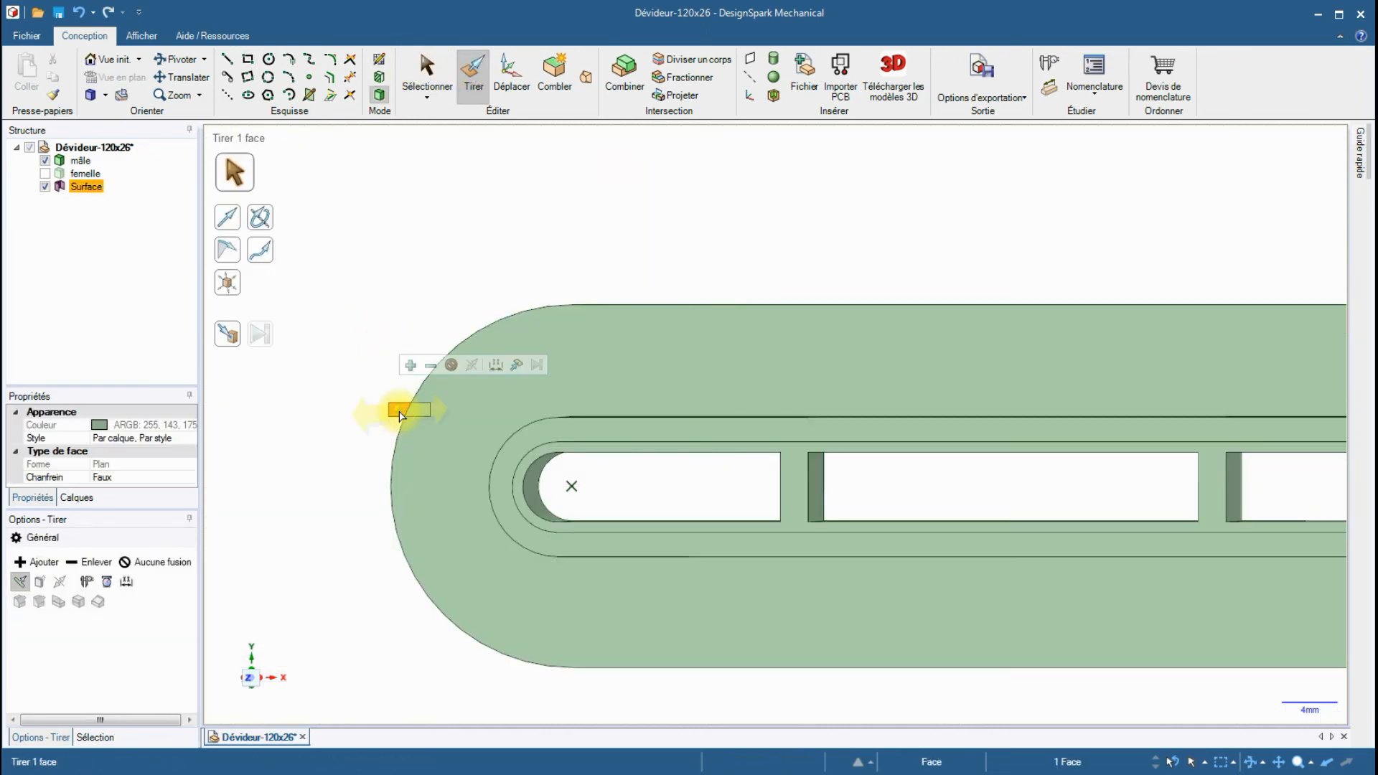
click(417, 410)
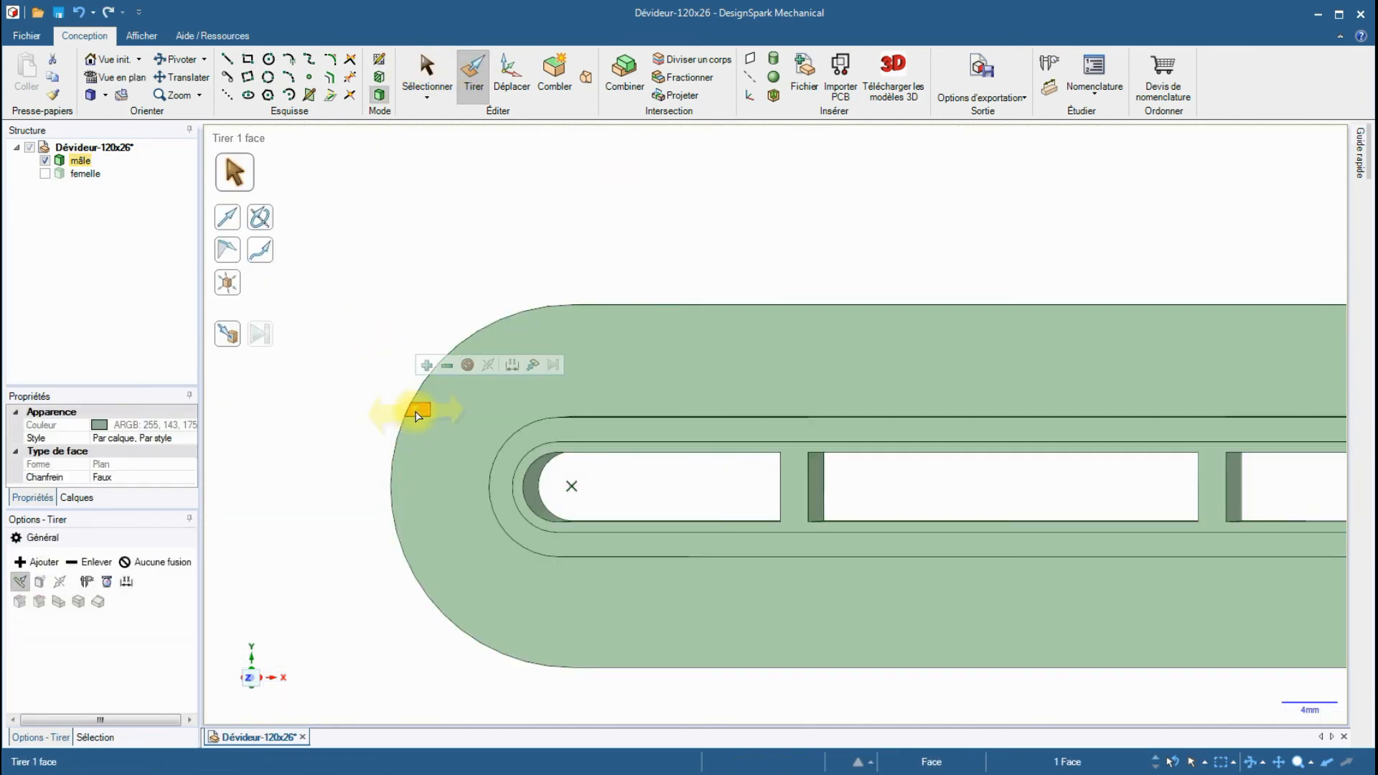
key(Delete)
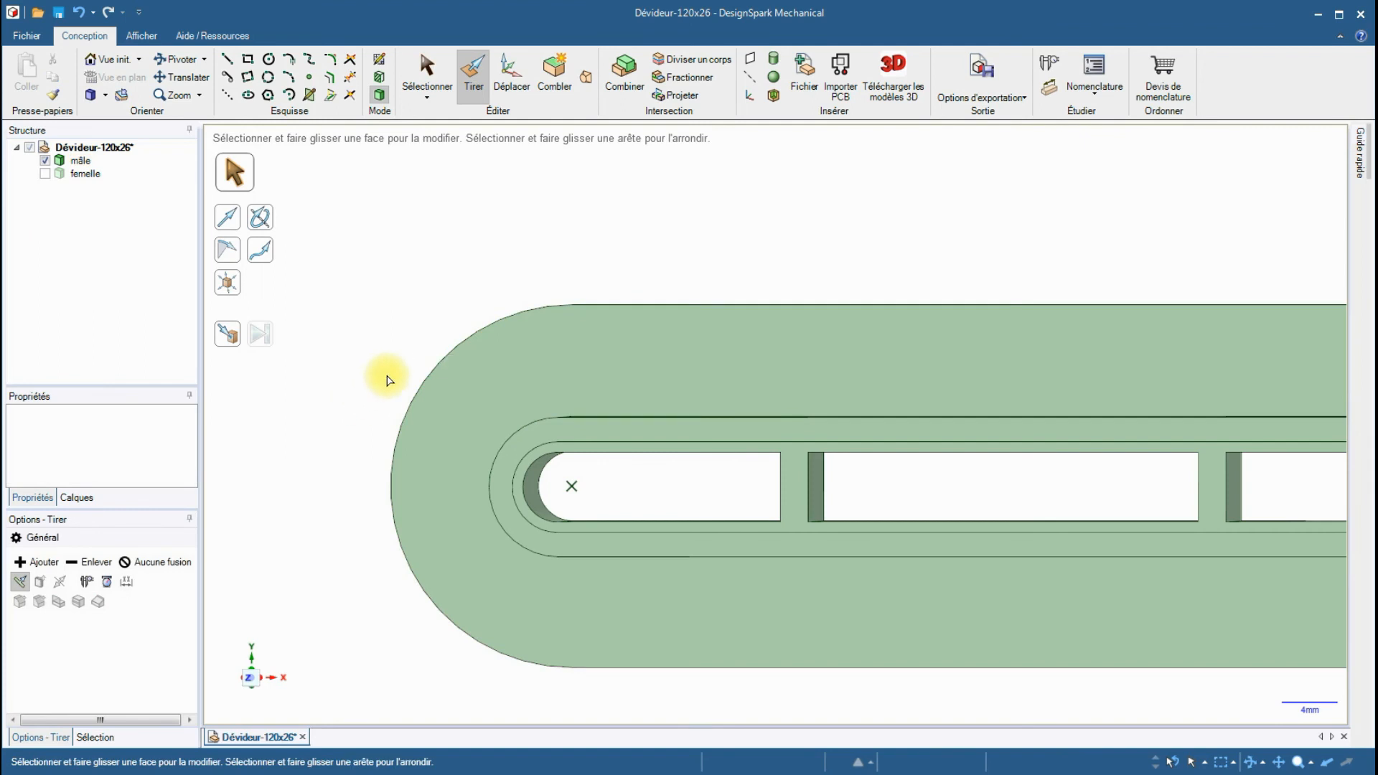
key(ctrl+z)
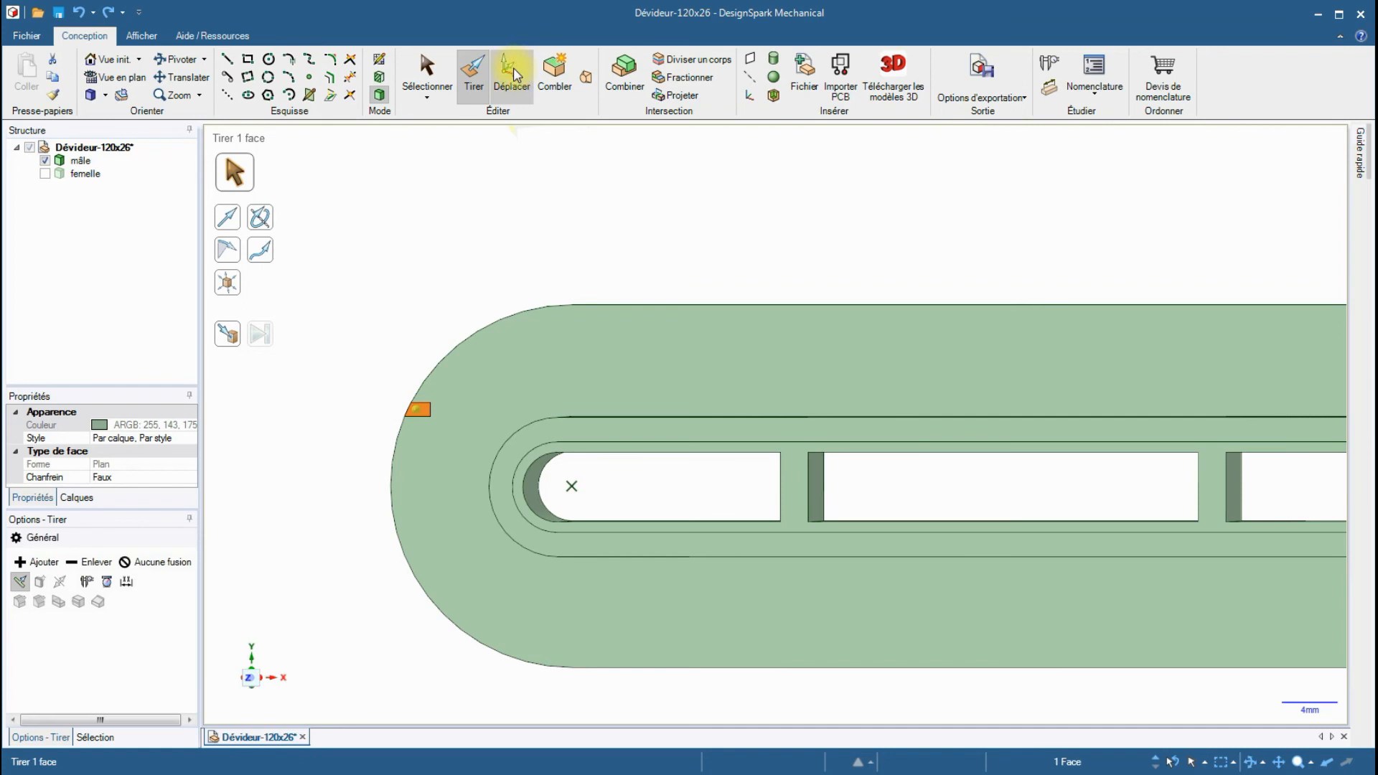
middle_drag(446, 212, 557, 196)
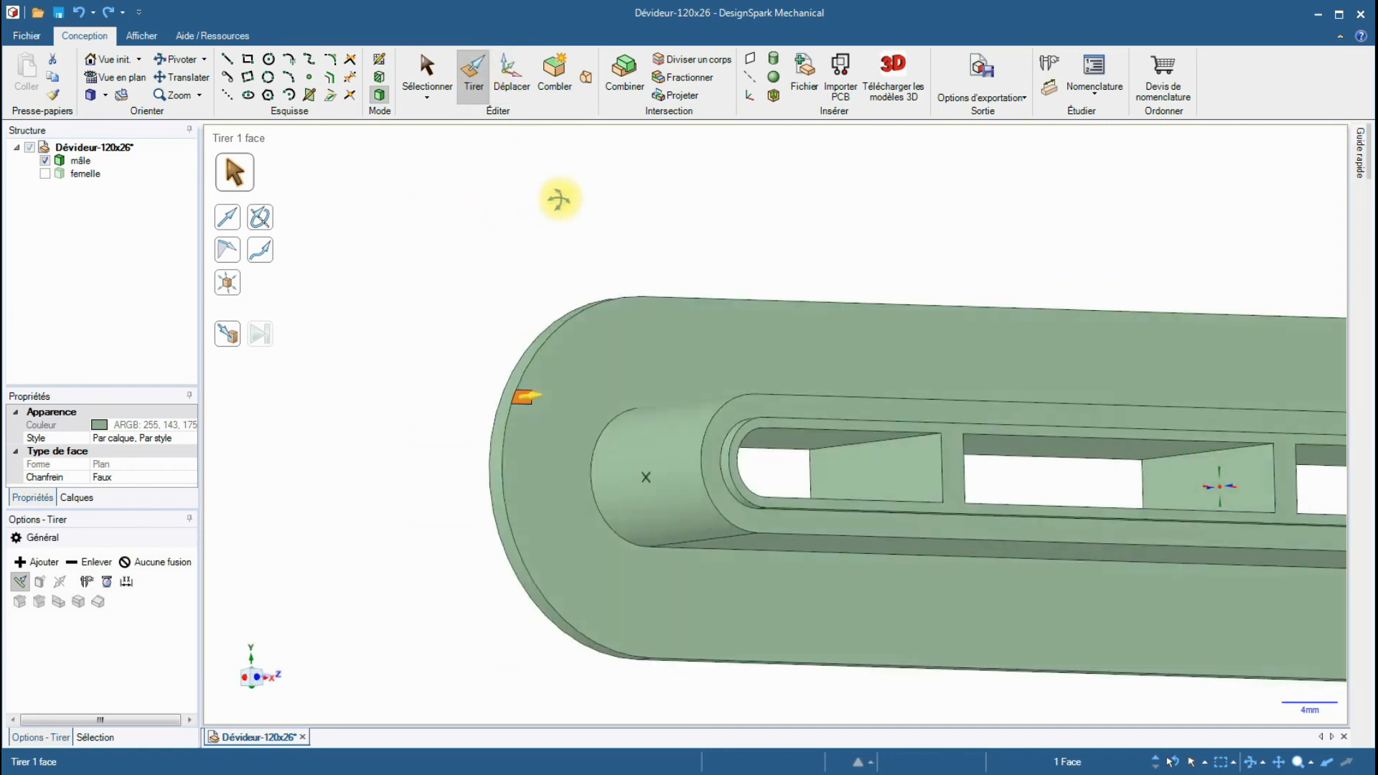
drag(566, 394, 461, 394)
scroll(497, 265, down, 3)
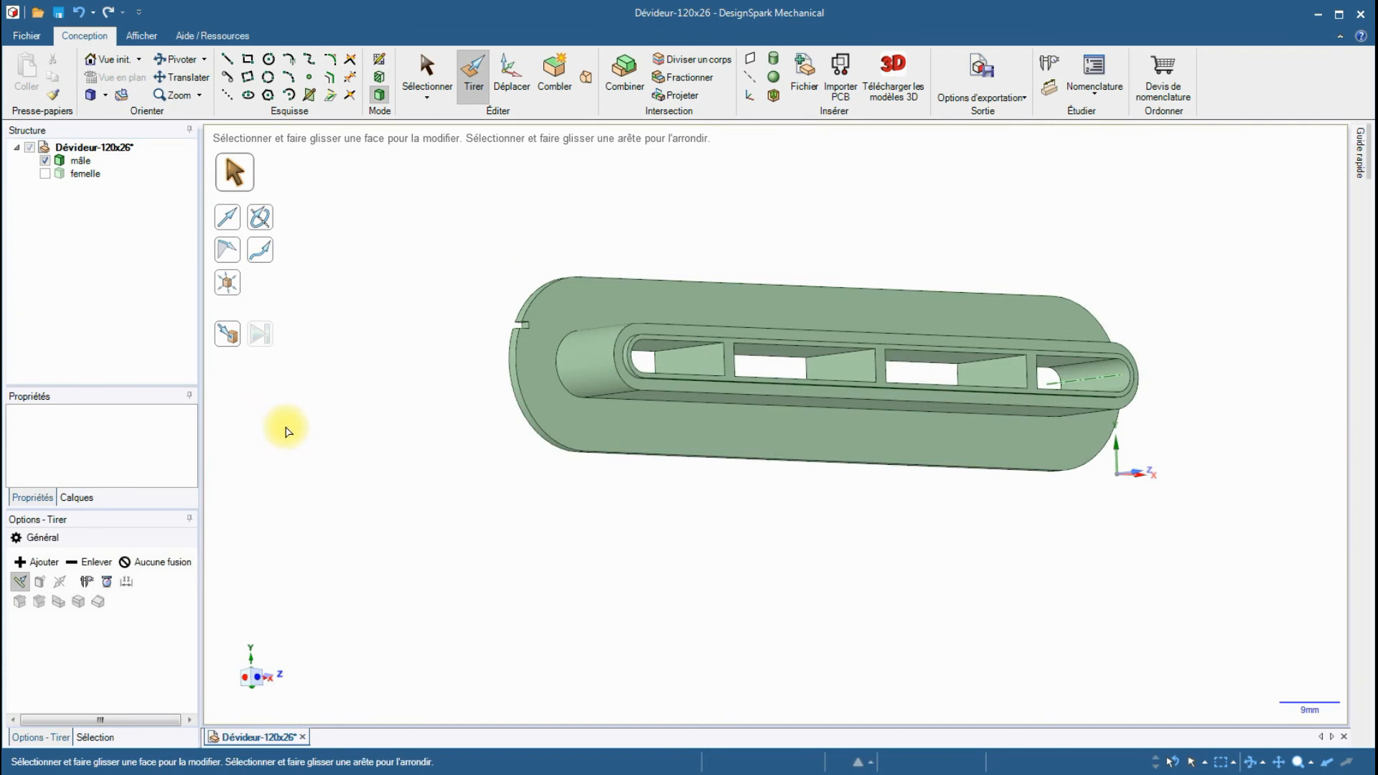
Show the femelle body and hide the mâle body.
click(44, 173)
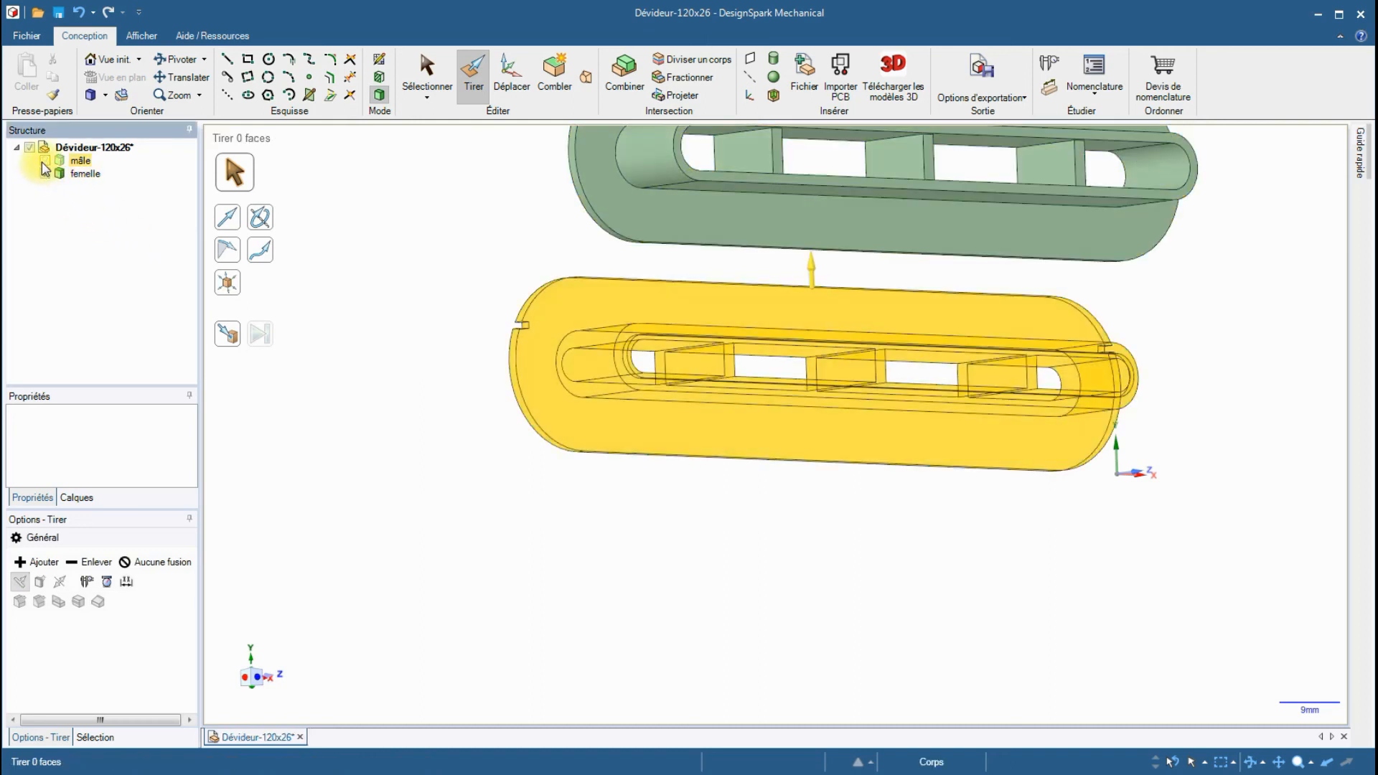
click(44, 160)
shift+middle_drag(841, 324, 722, 563)
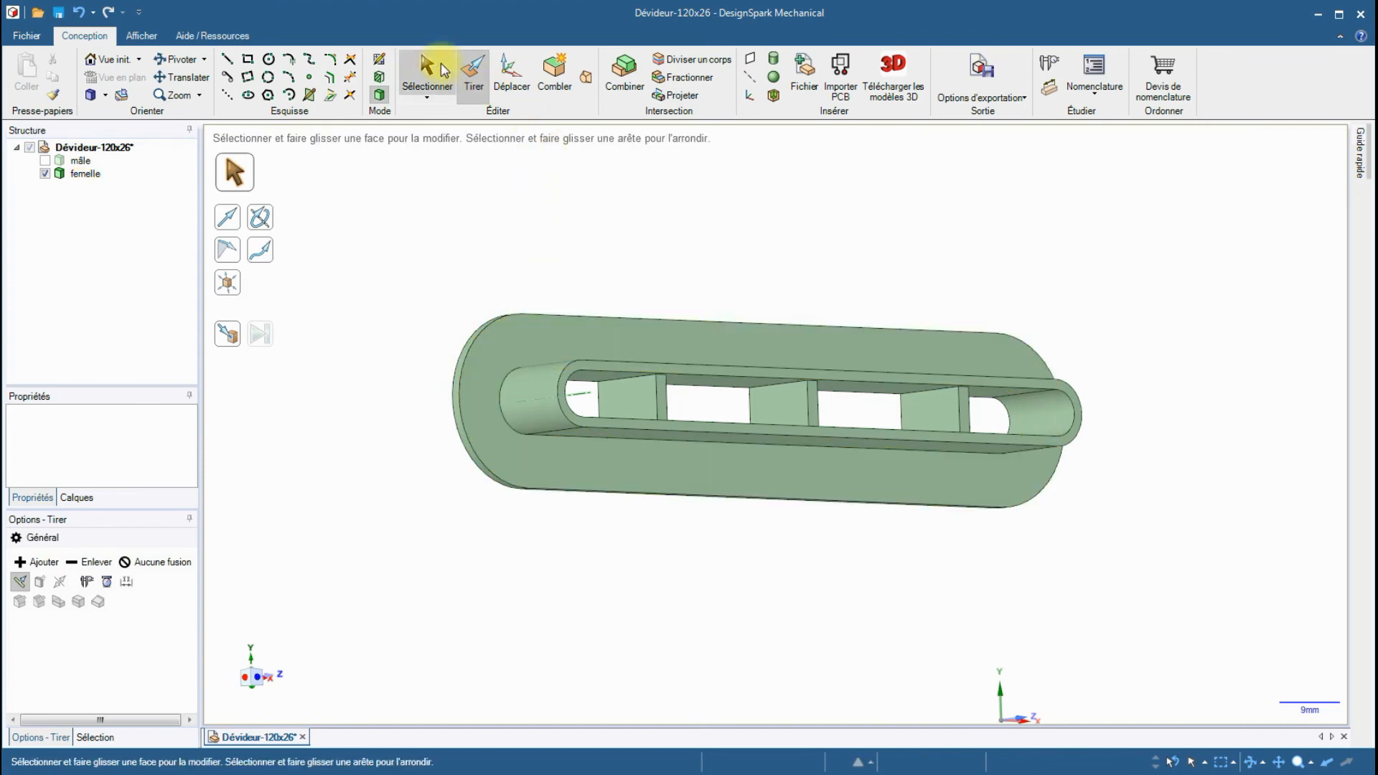
Sketch a 3 mm by 1 mm rectangle on the femelle plate's upper face, overlapping the rounded negative X edge below the centre line.
click(256, 678)
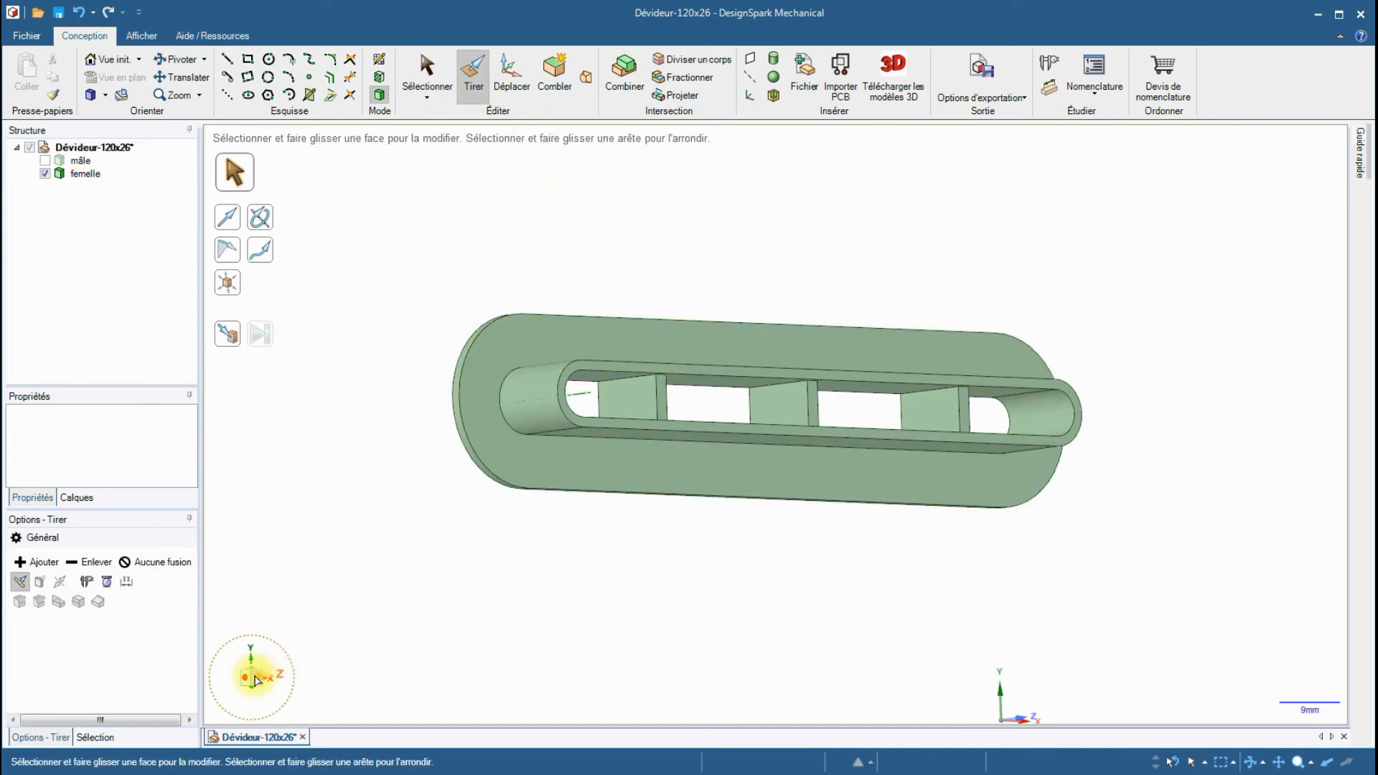
click(485, 342)
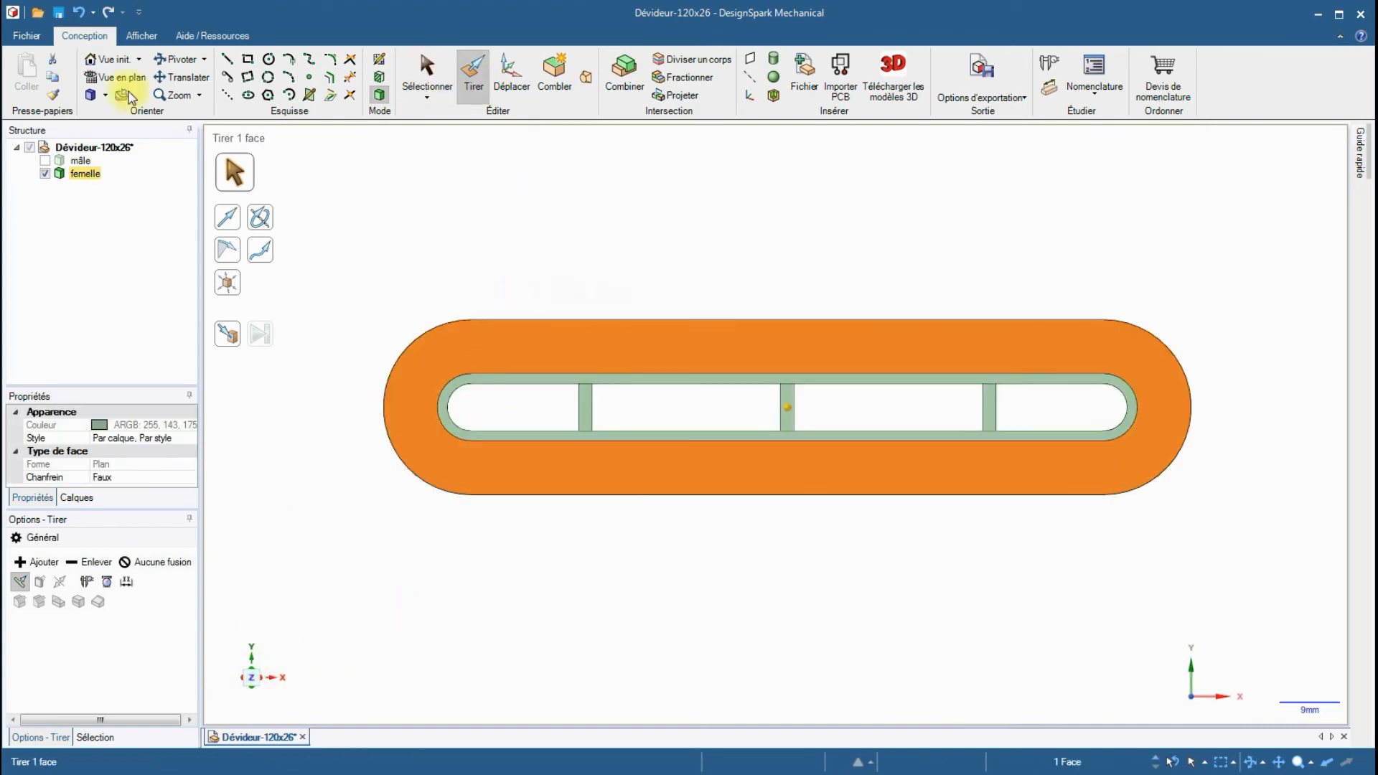
click(247, 59)
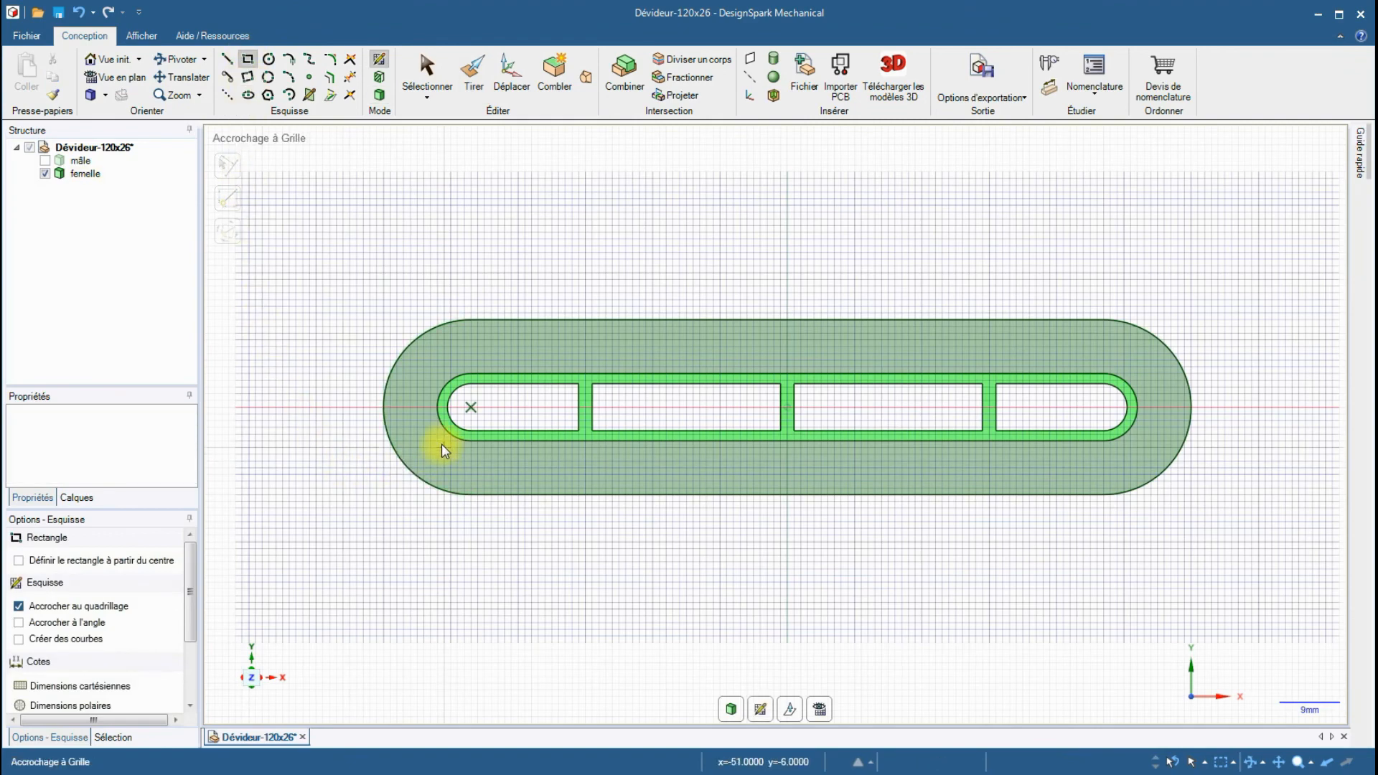
scroll(395, 440, up, 4)
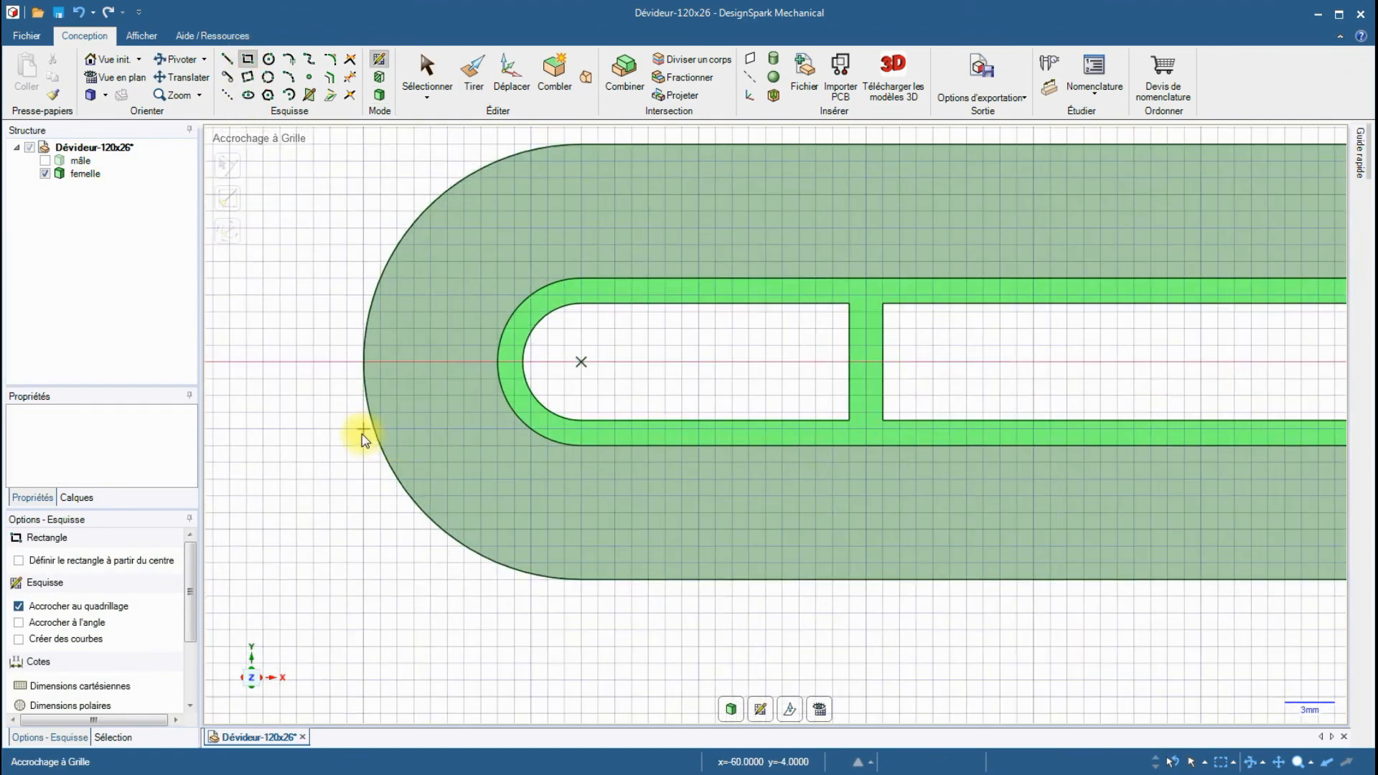
click(363, 430)
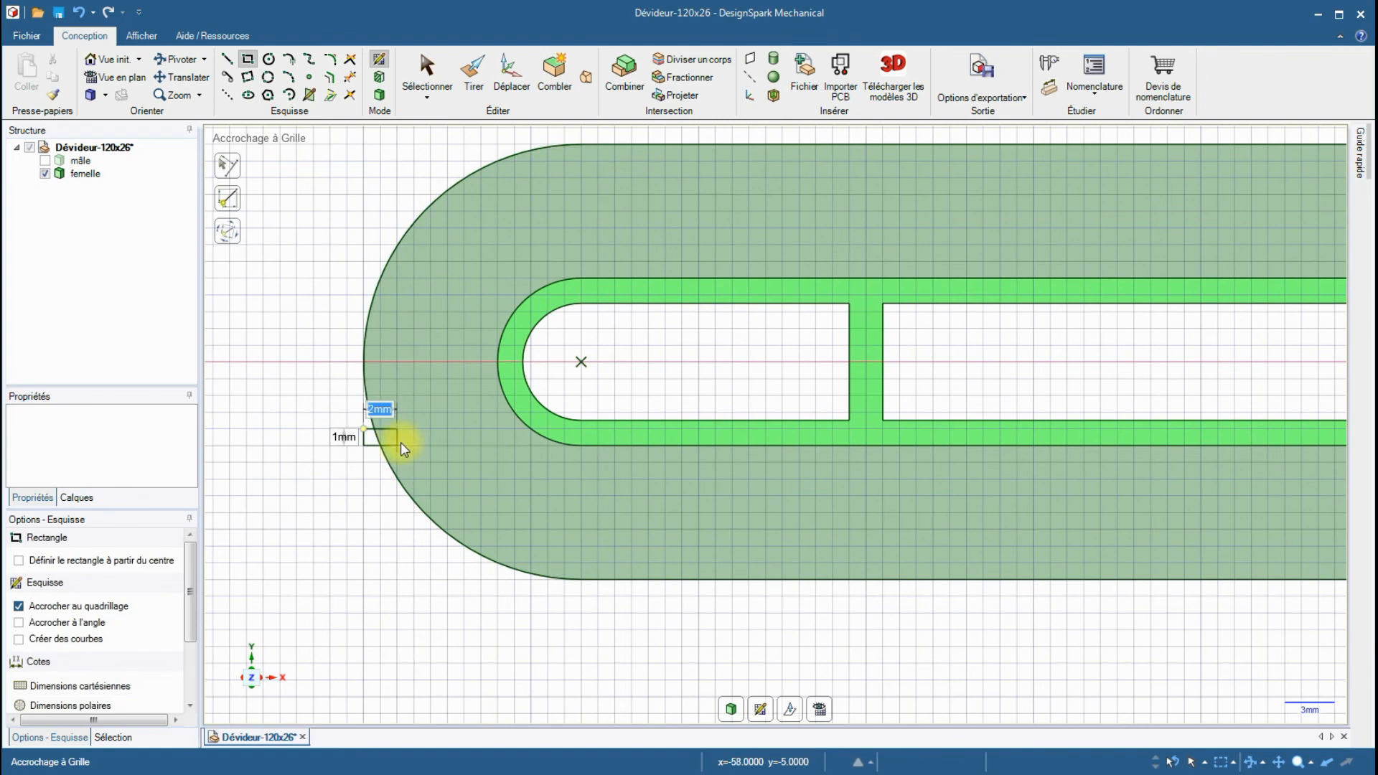
key(Escape)
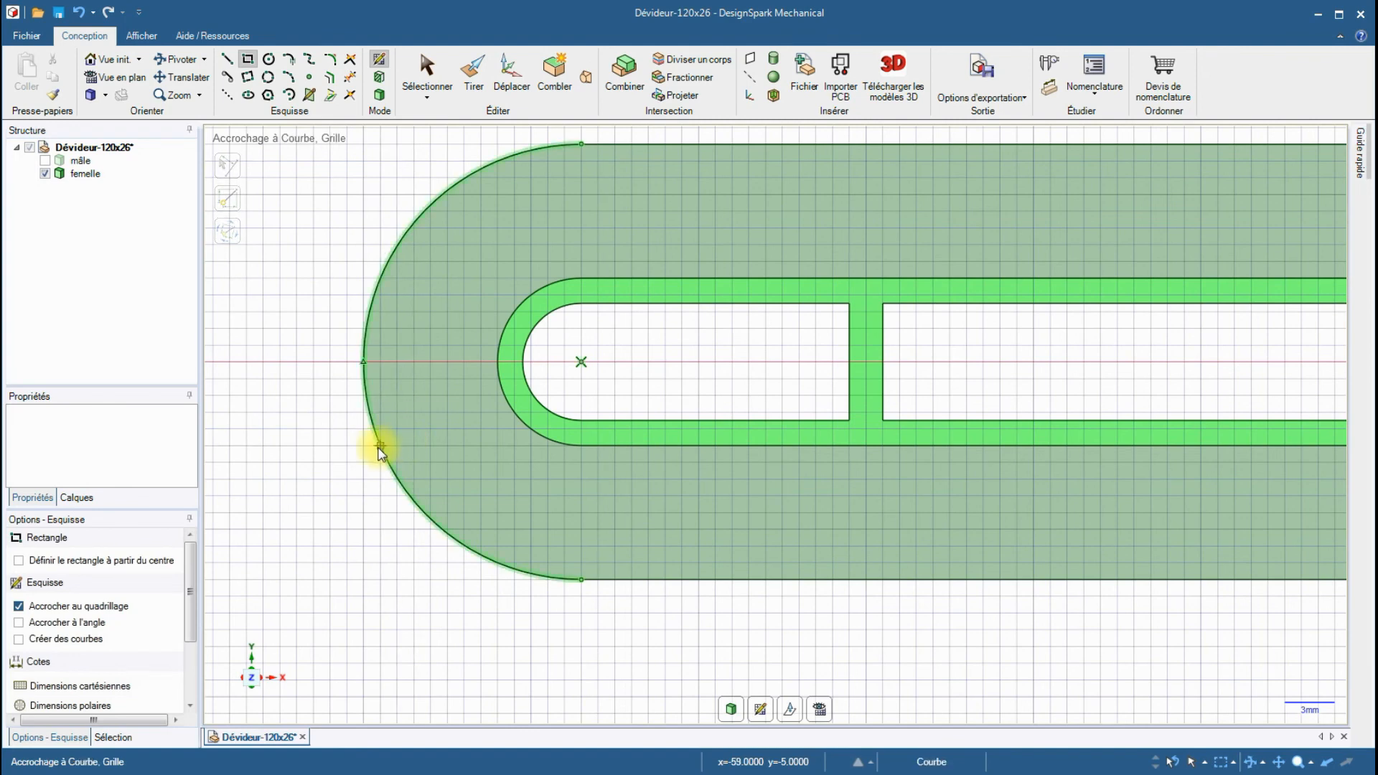
click(363, 446)
click(412, 460)
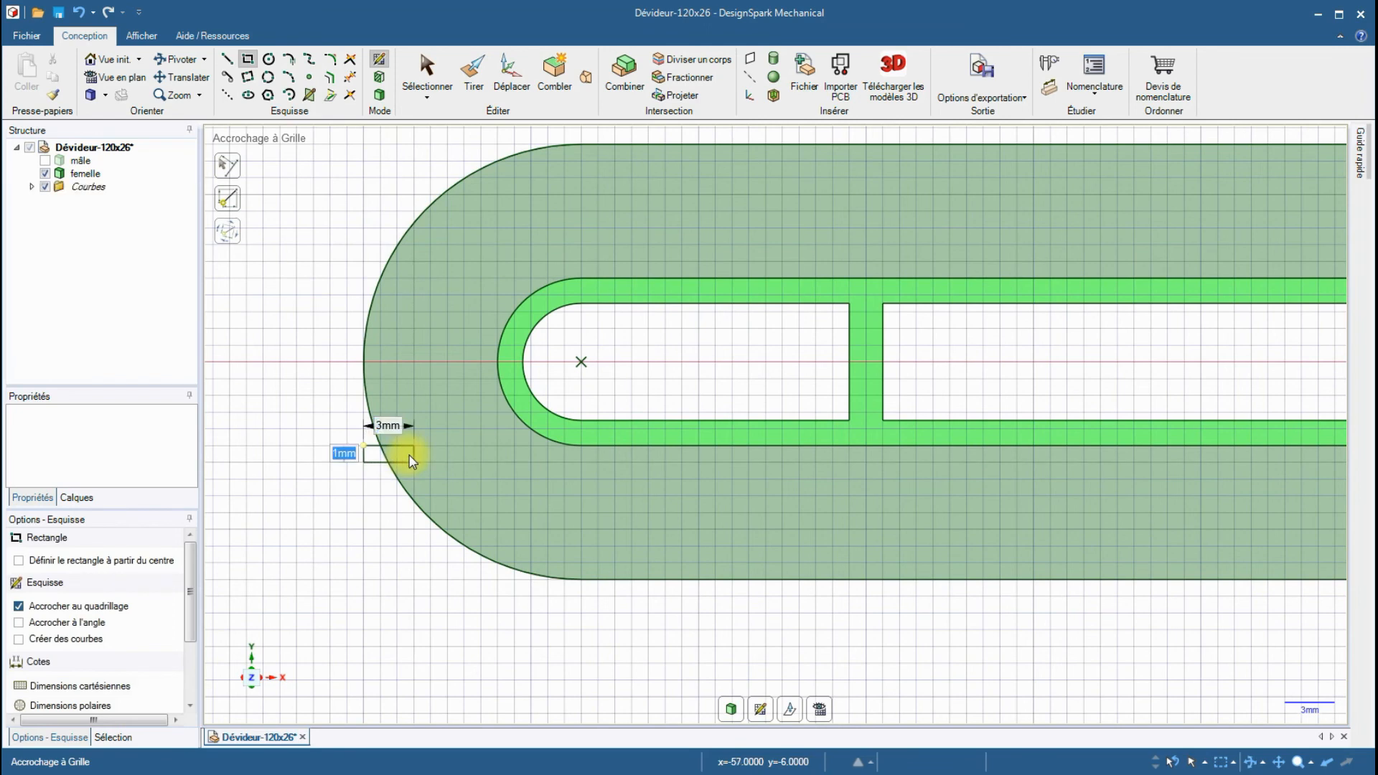
Cut the rectangle's overlapping area through the femelle plate as an edge notch and delete the leftover surface outside the plate.
click(474, 71)
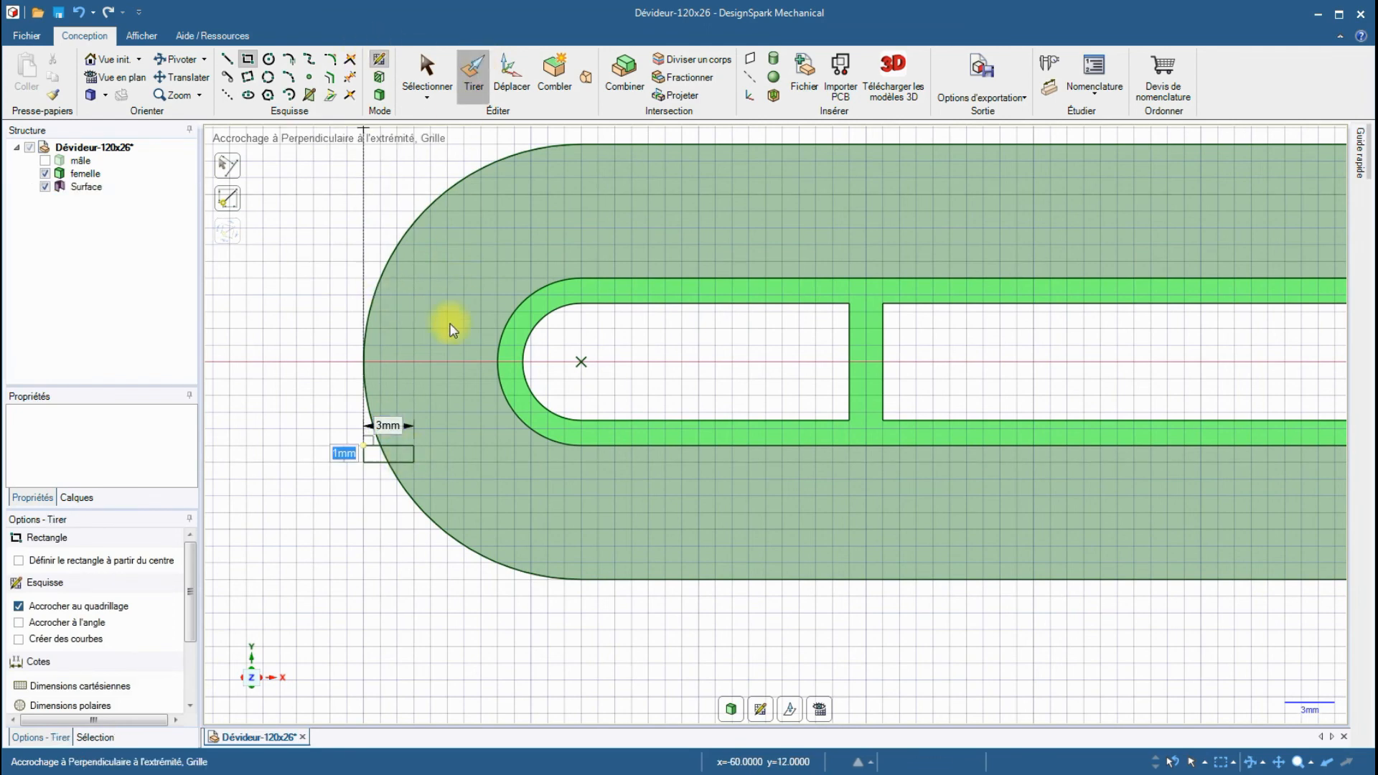
click(397, 459)
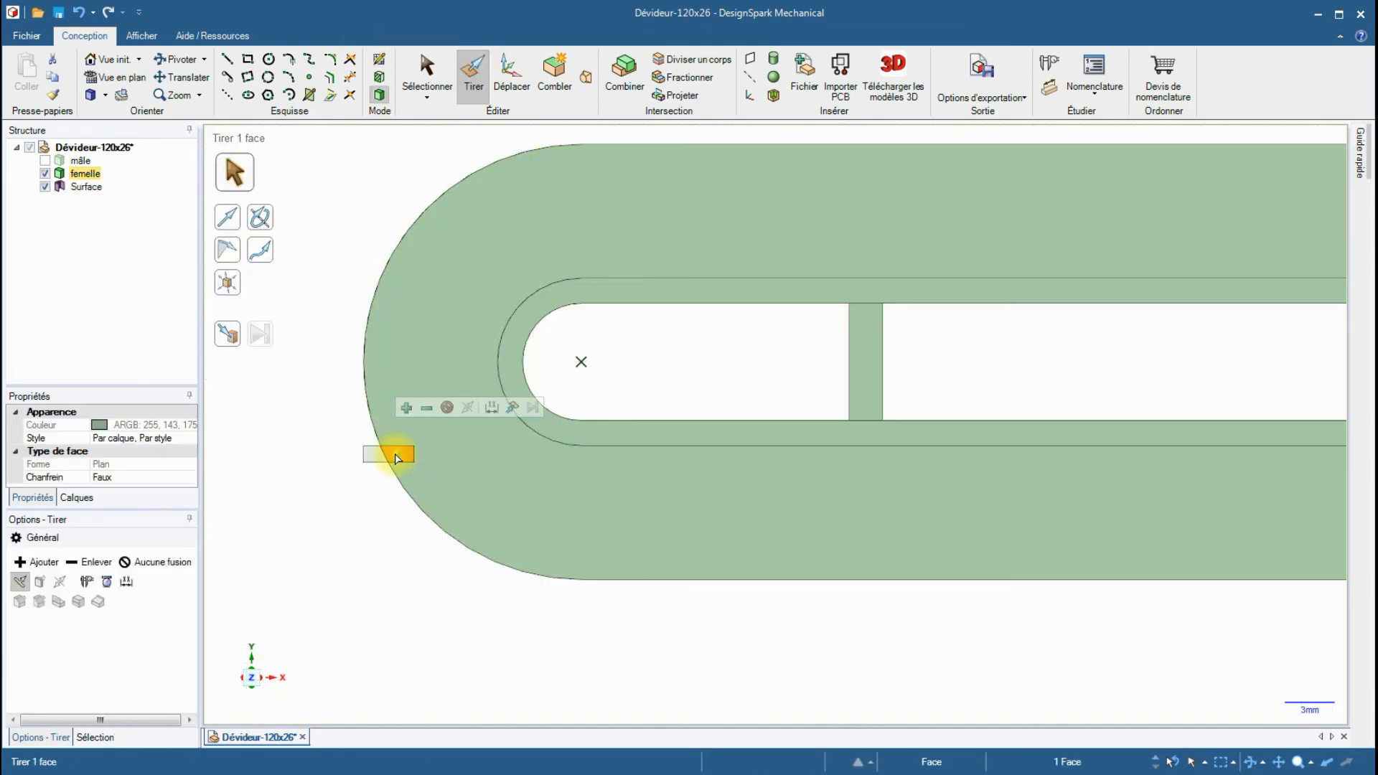
middle_drag(286, 467, 366, 419)
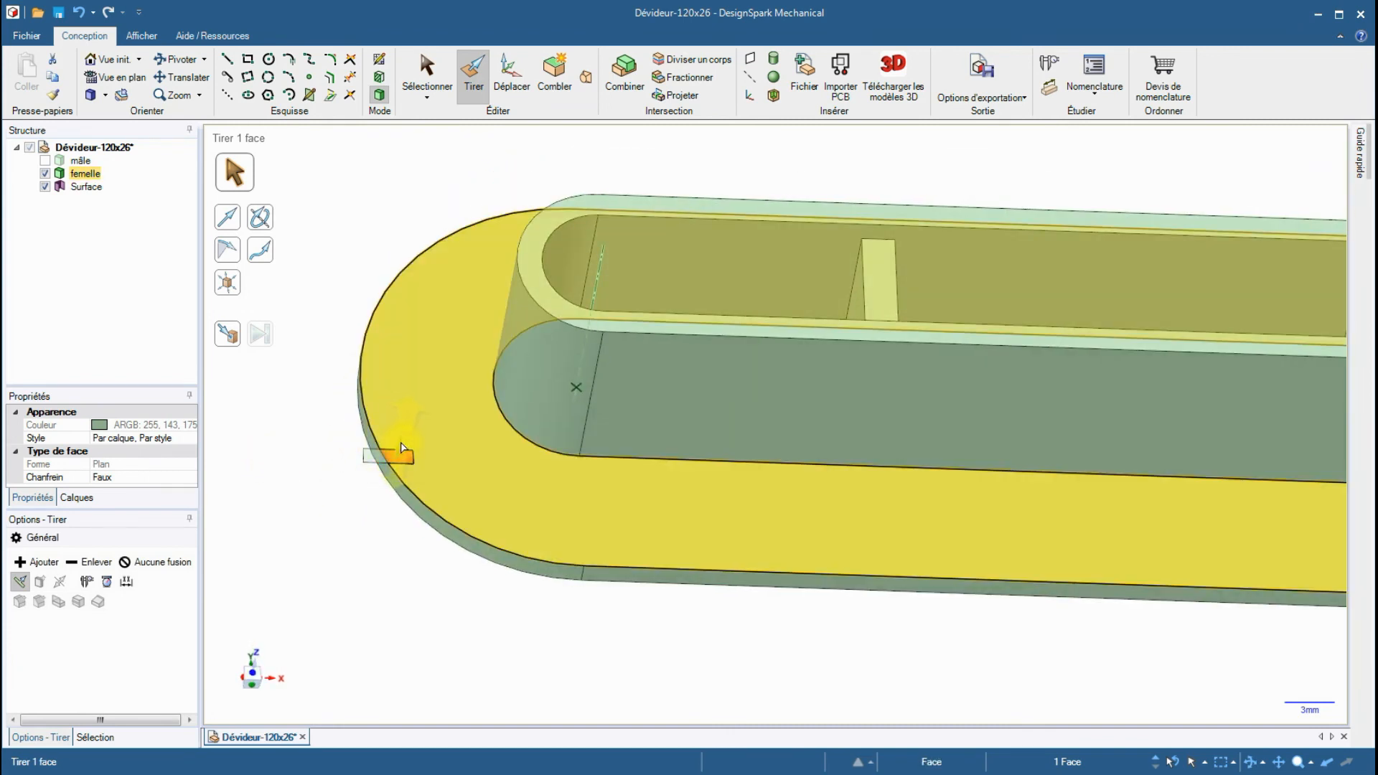
click(366, 501)
click(371, 455)
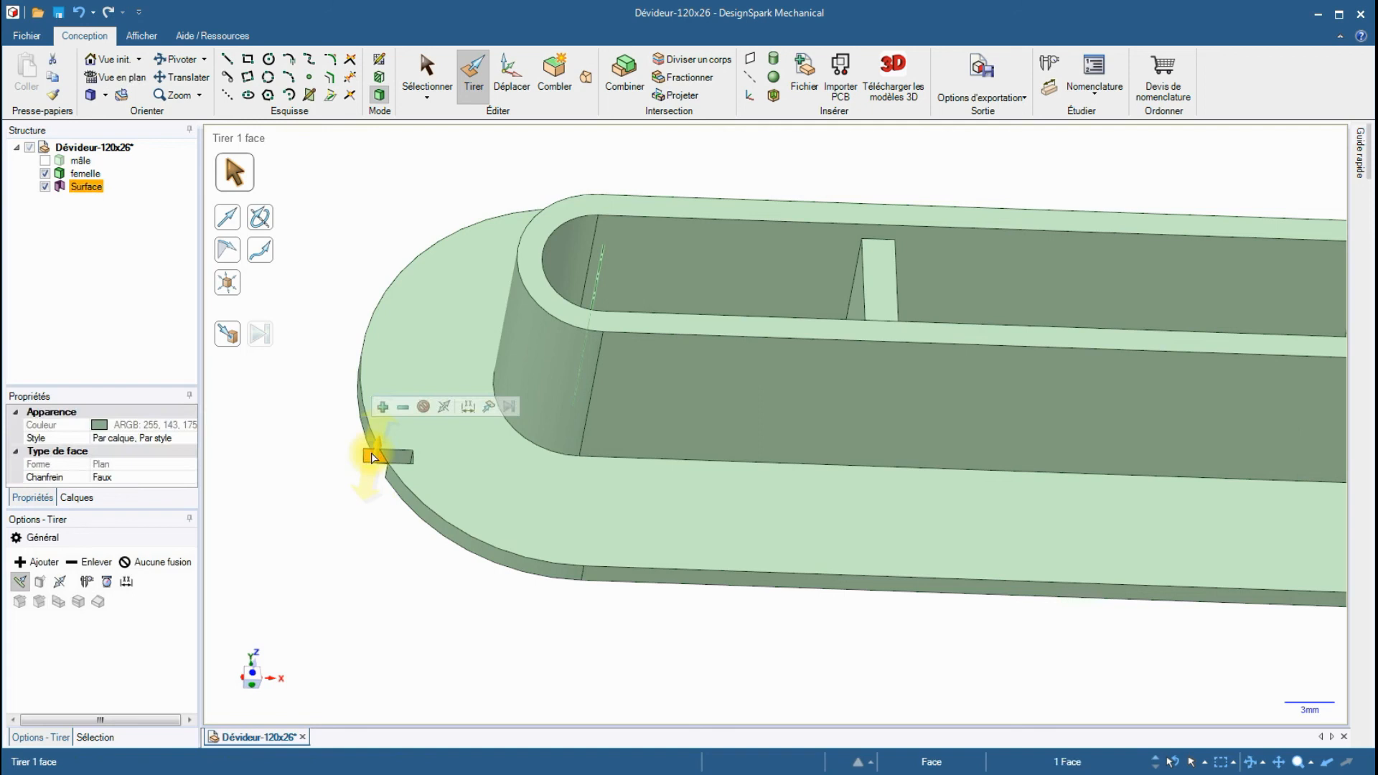
key(Delete)
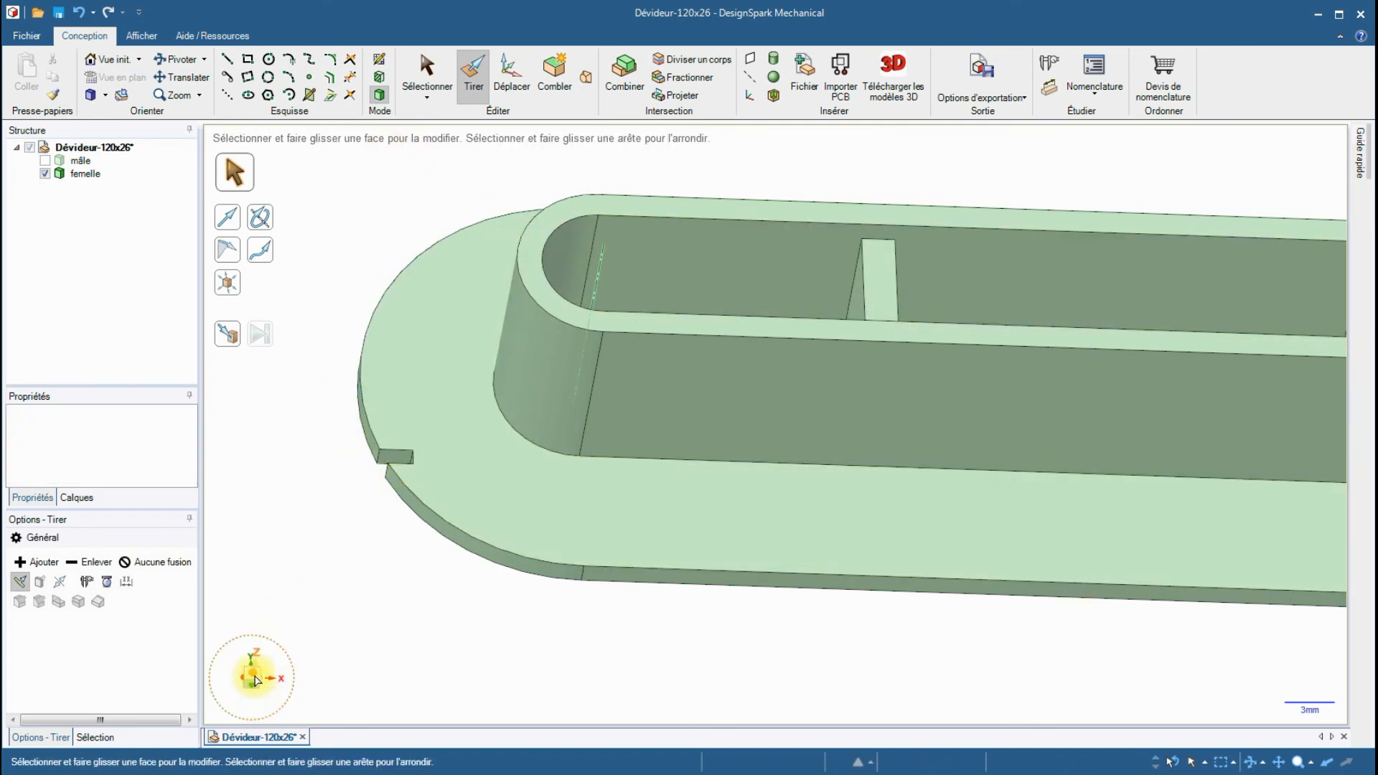
click(253, 676)
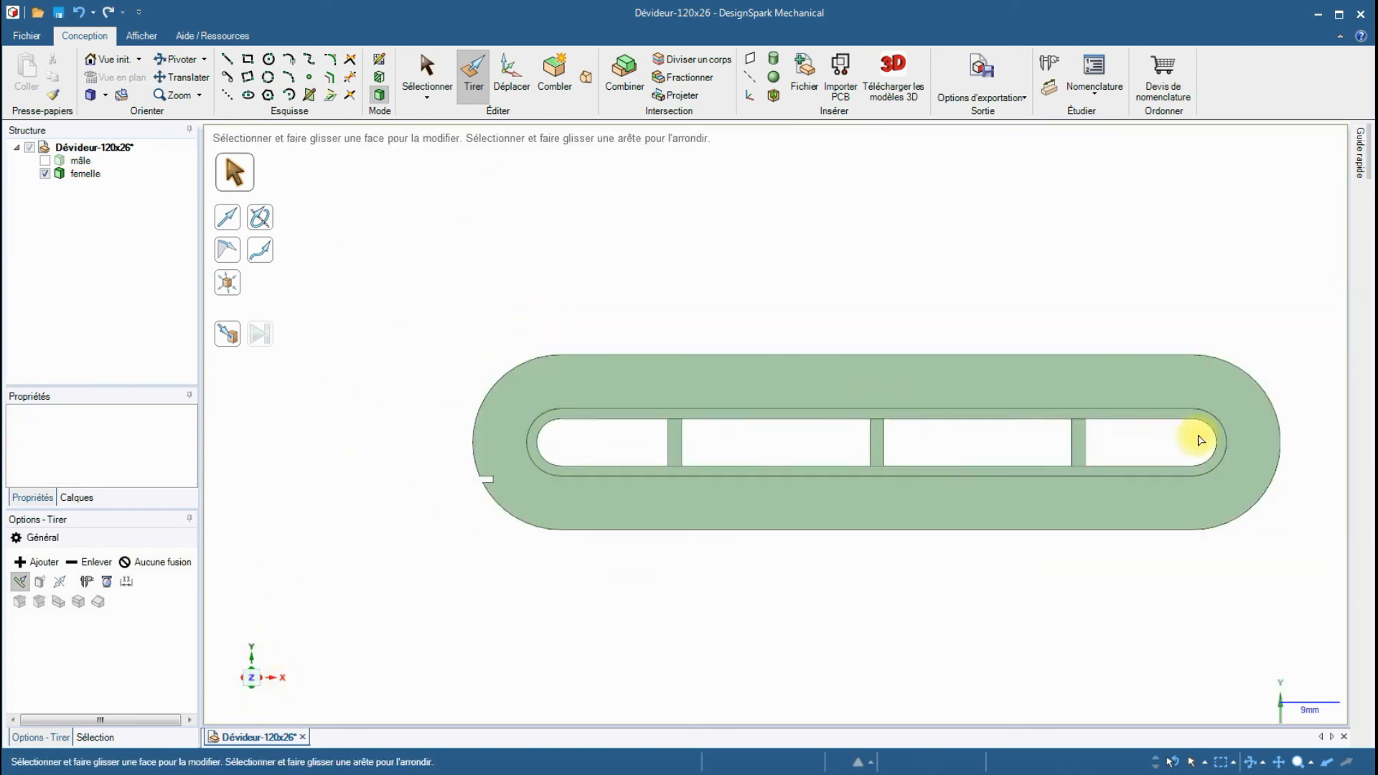
Sketch a rectangle about 3 mm by 1 mm on the femelle plate's upper face, overlapping the rounded positive X edge above the centre line.
scroll(1287, 418, up, 5)
scroll(1277, 405, up, 3)
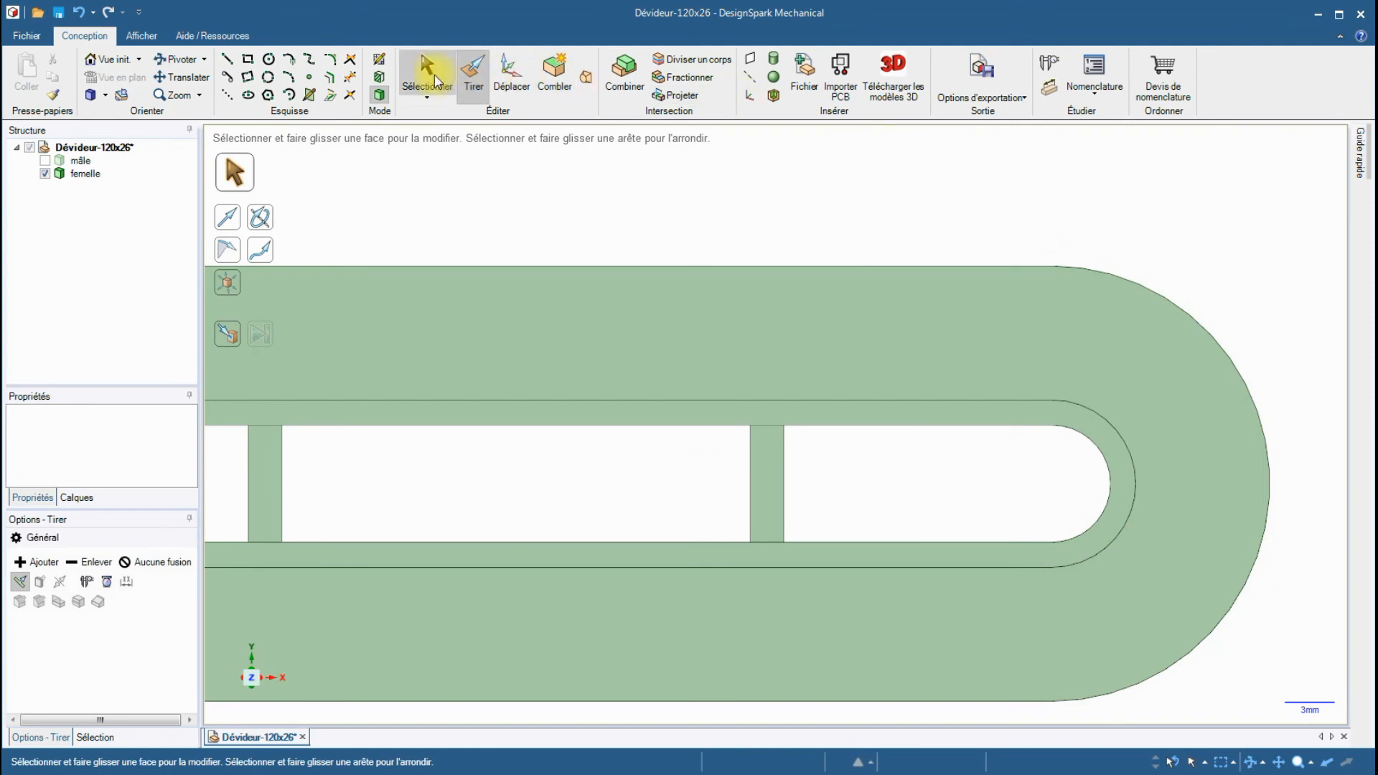
click(427, 72)
click(976, 292)
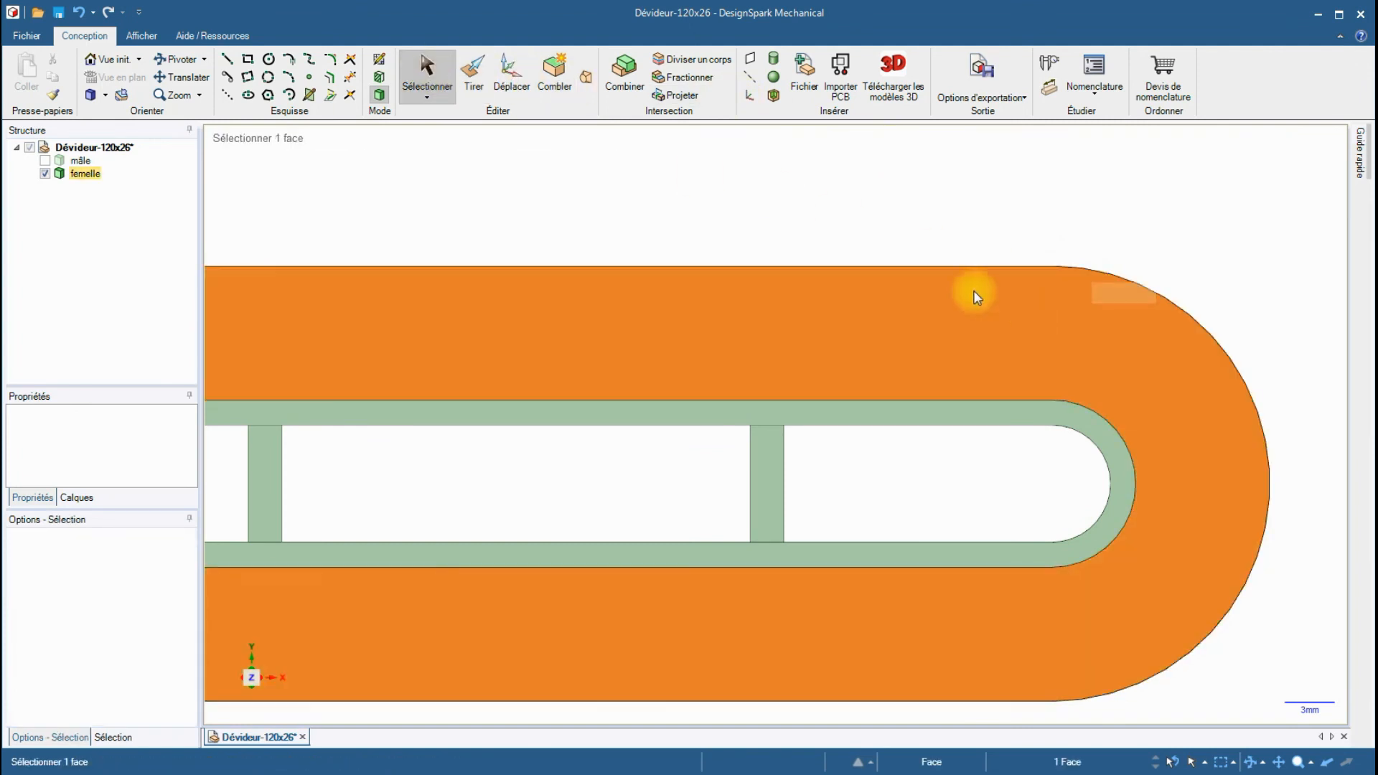
click(247, 60)
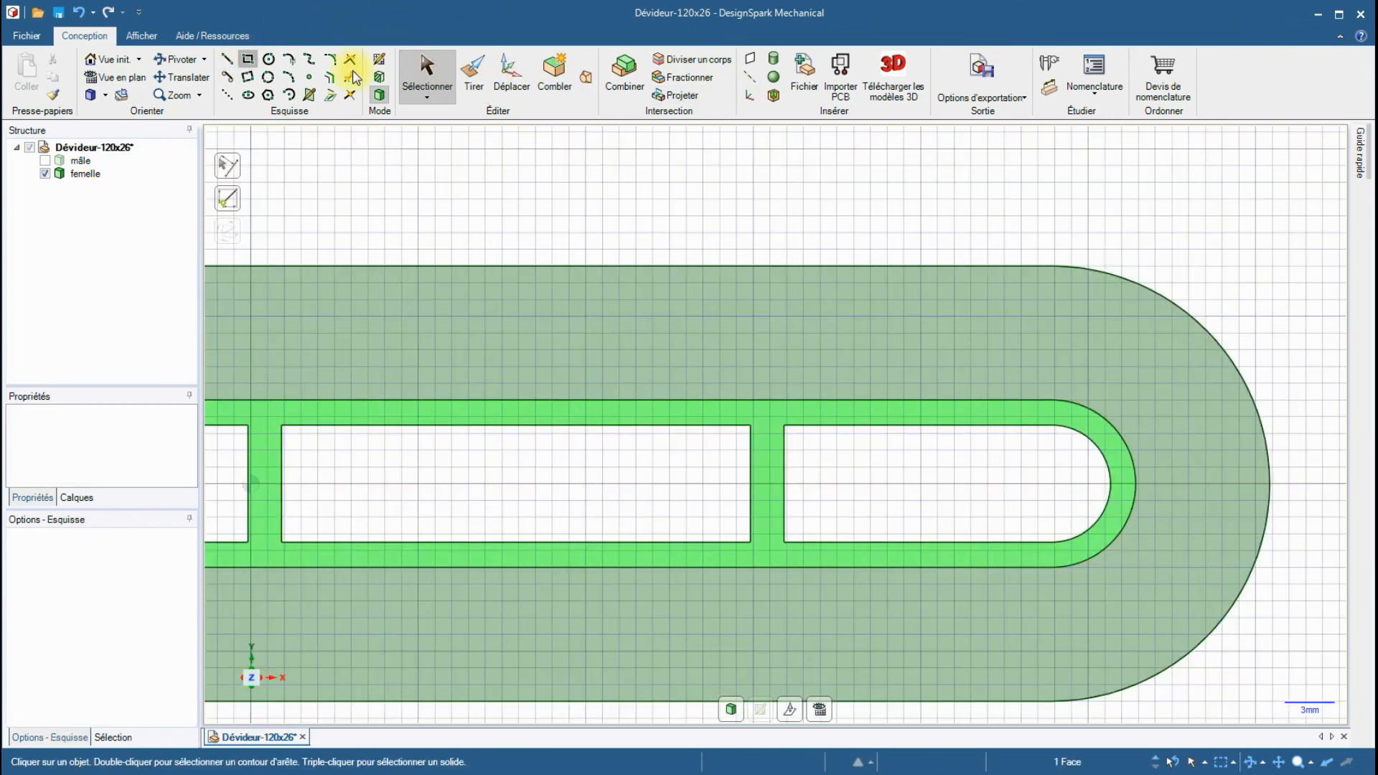
click(1271, 383)
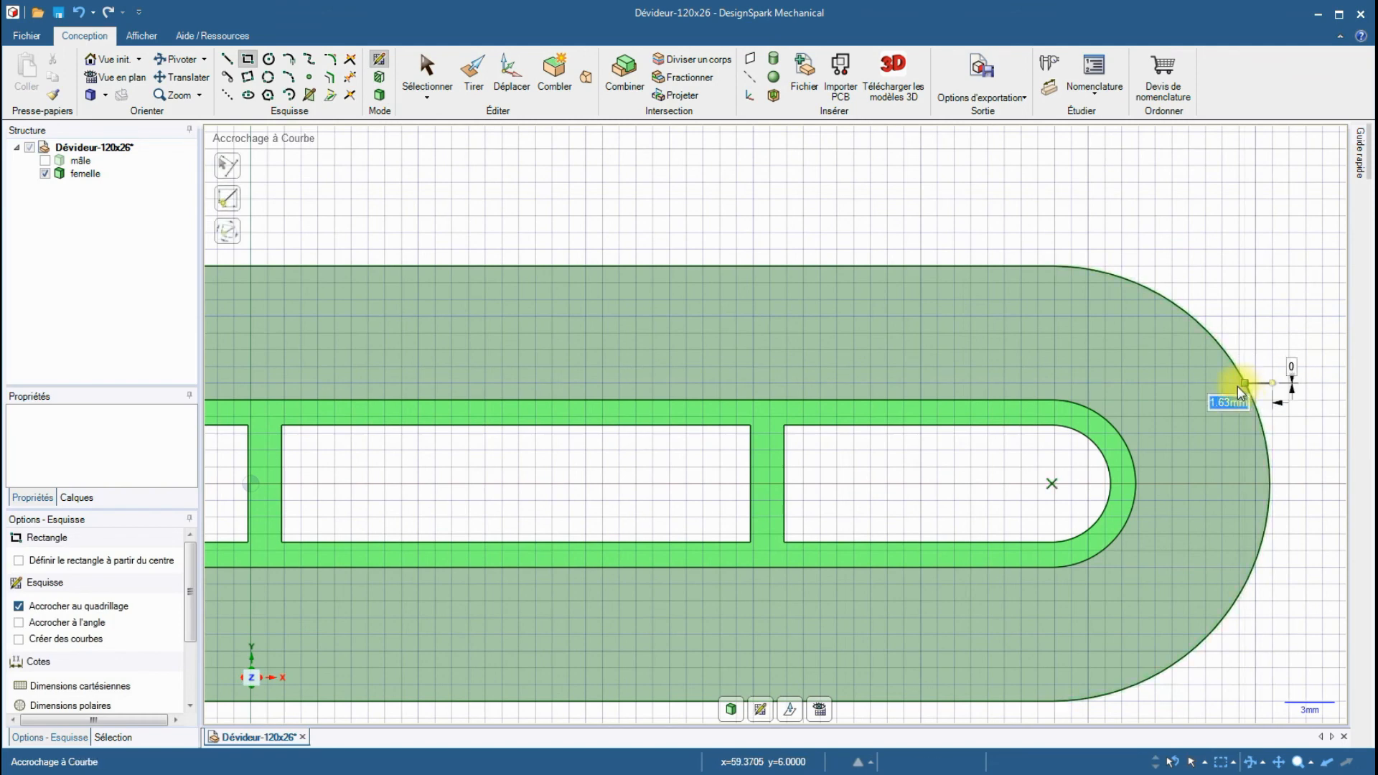
click(1226, 396)
Delete the surface piece outside the femelle plate and cut the remaining rectangle area through the plate as a notch at the positive X end.
click(474, 71)
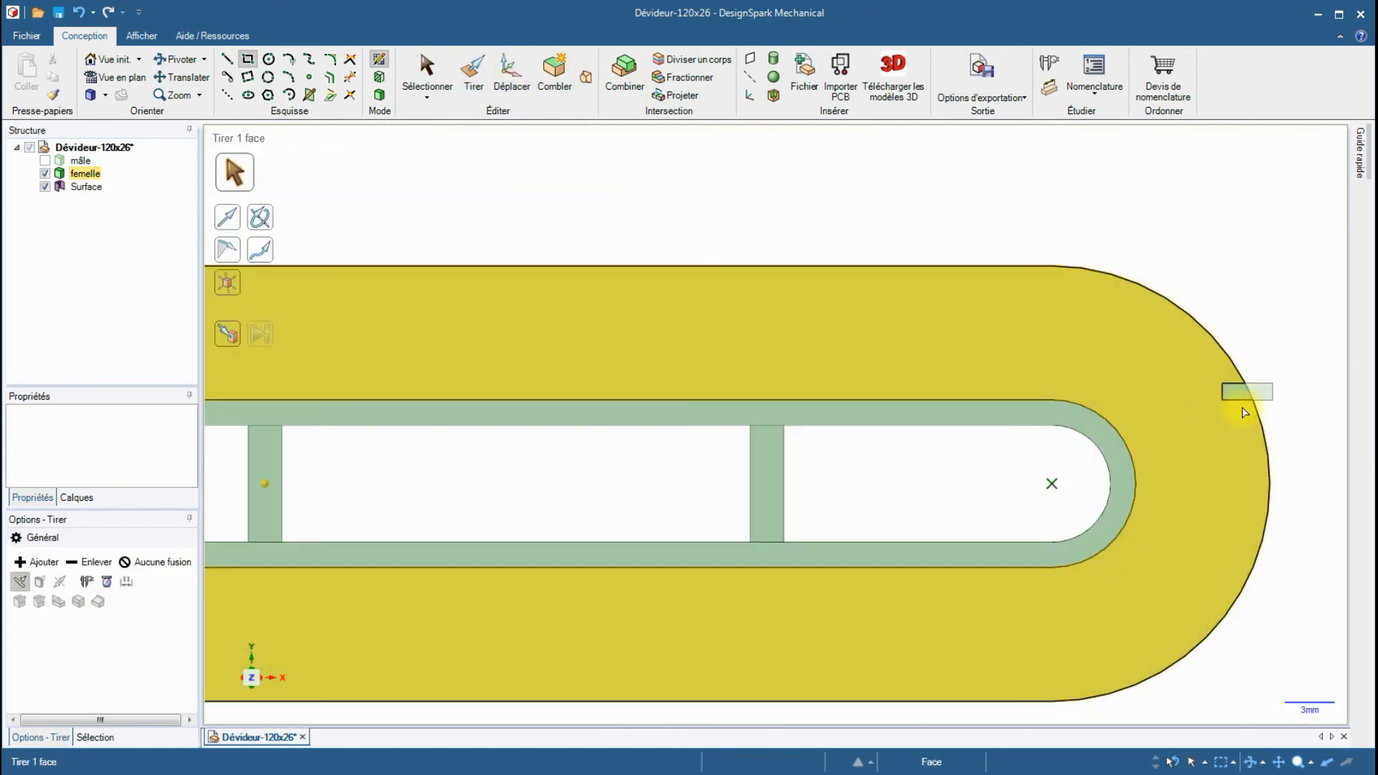
click(1252, 392)
click(1267, 396)
key(Delete)
middle_drag(1267, 395, 1217, 401)
click(1234, 393)
drag(1232, 394, 1306, 378)
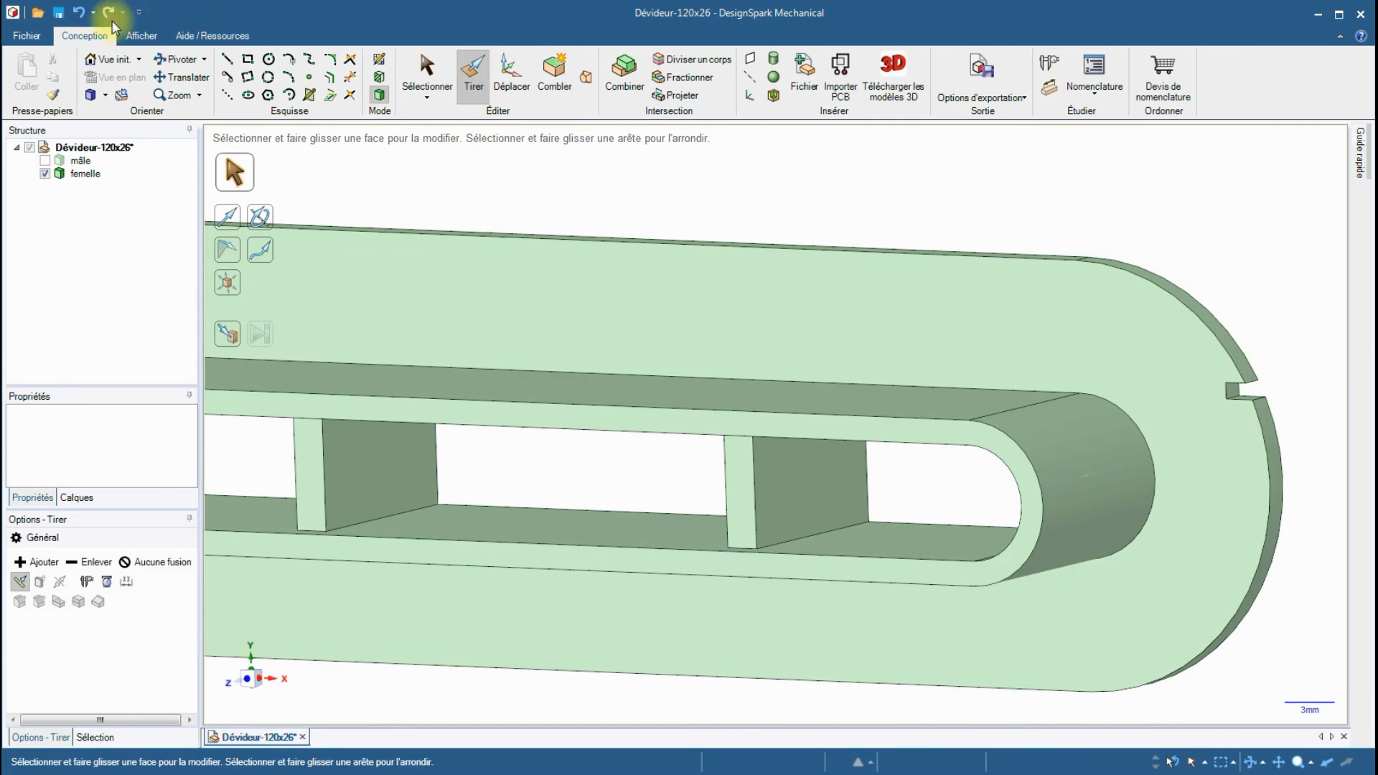
Save the document and display both the mâle and femelle bodies in the initial isometric view.
click(27, 35)
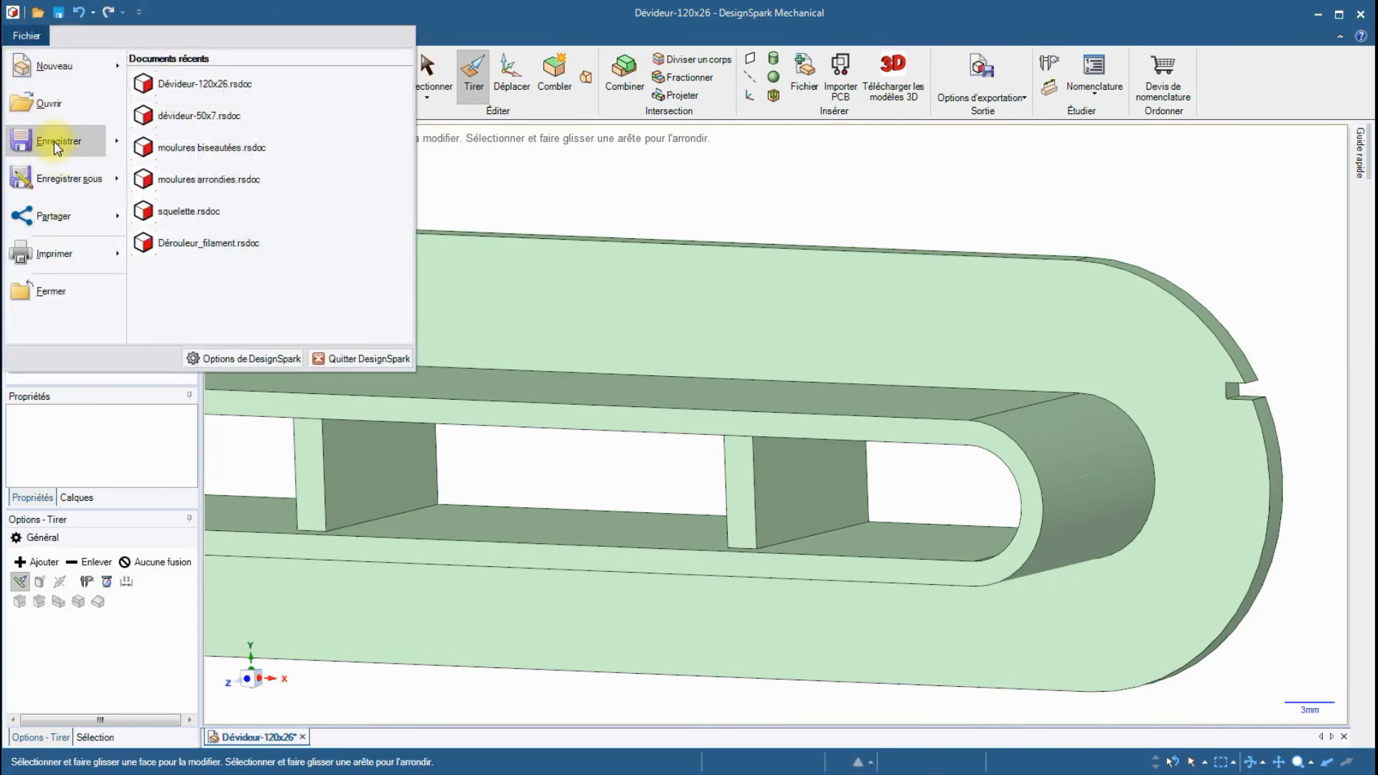
click(54, 140)
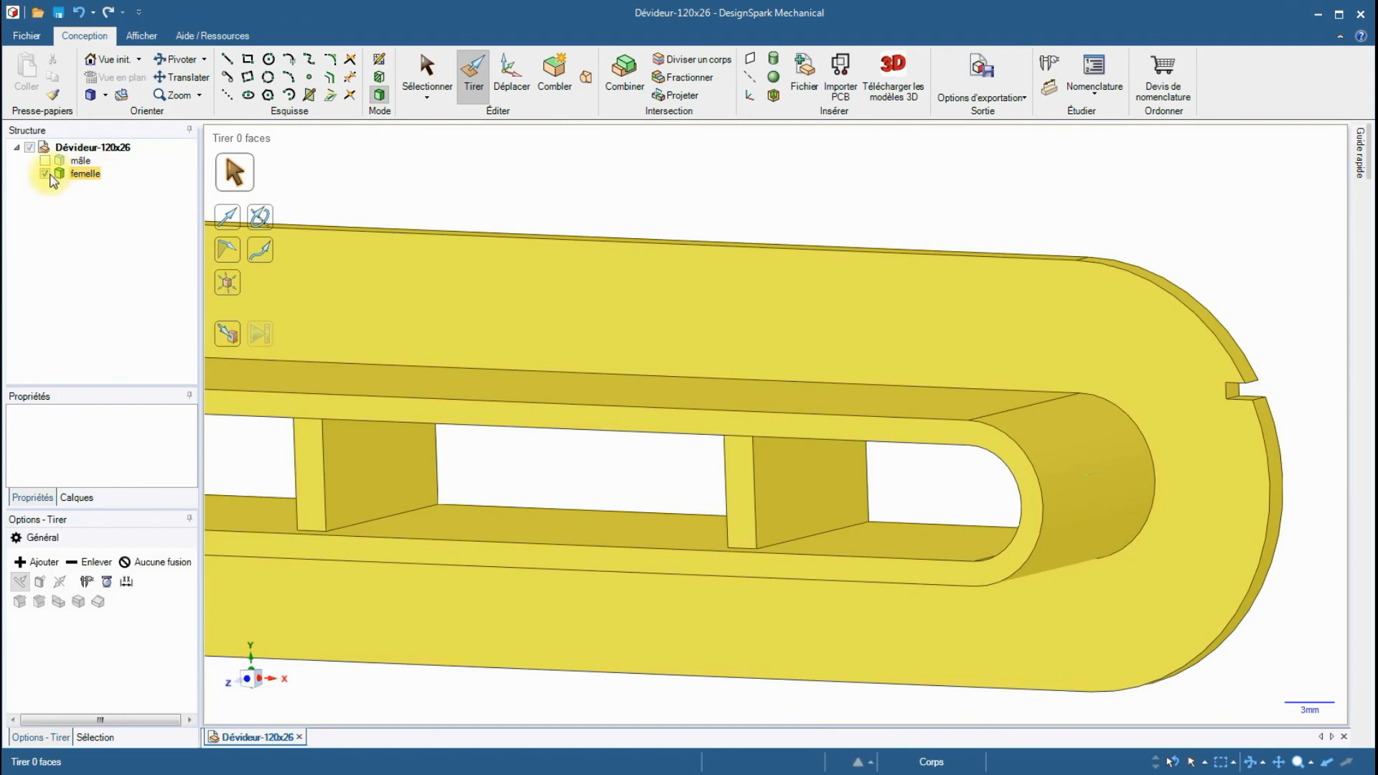
click(45, 173)
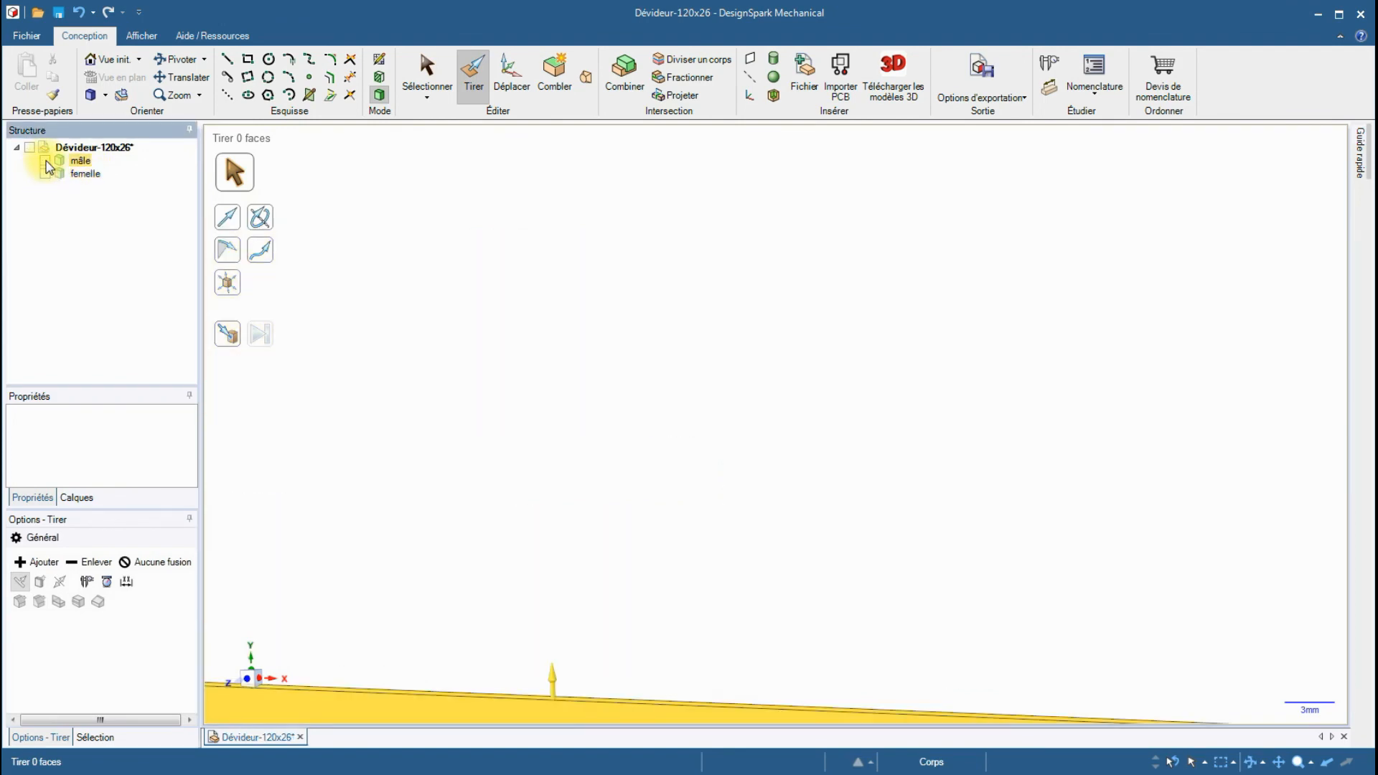
click(44, 161)
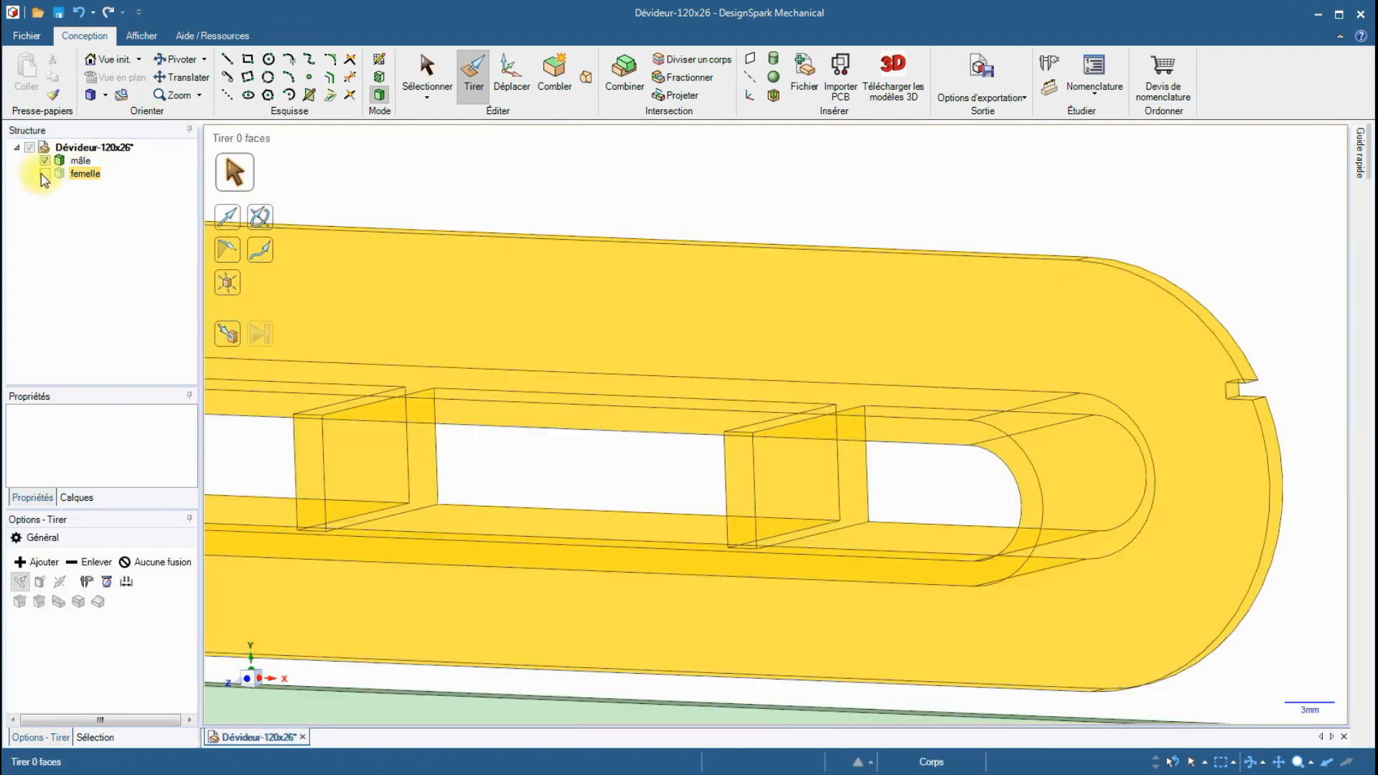
click(44, 174)
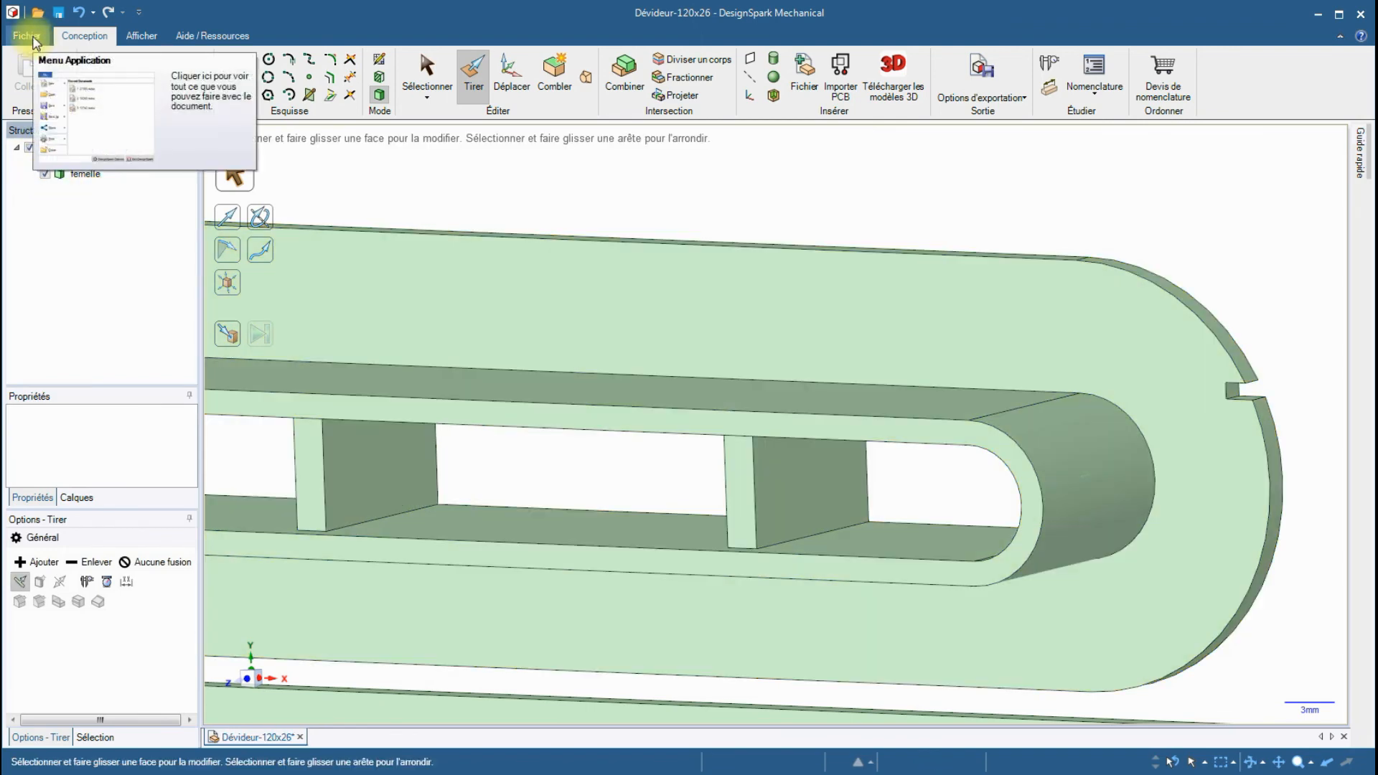
scroll(650, 224, down, 3)
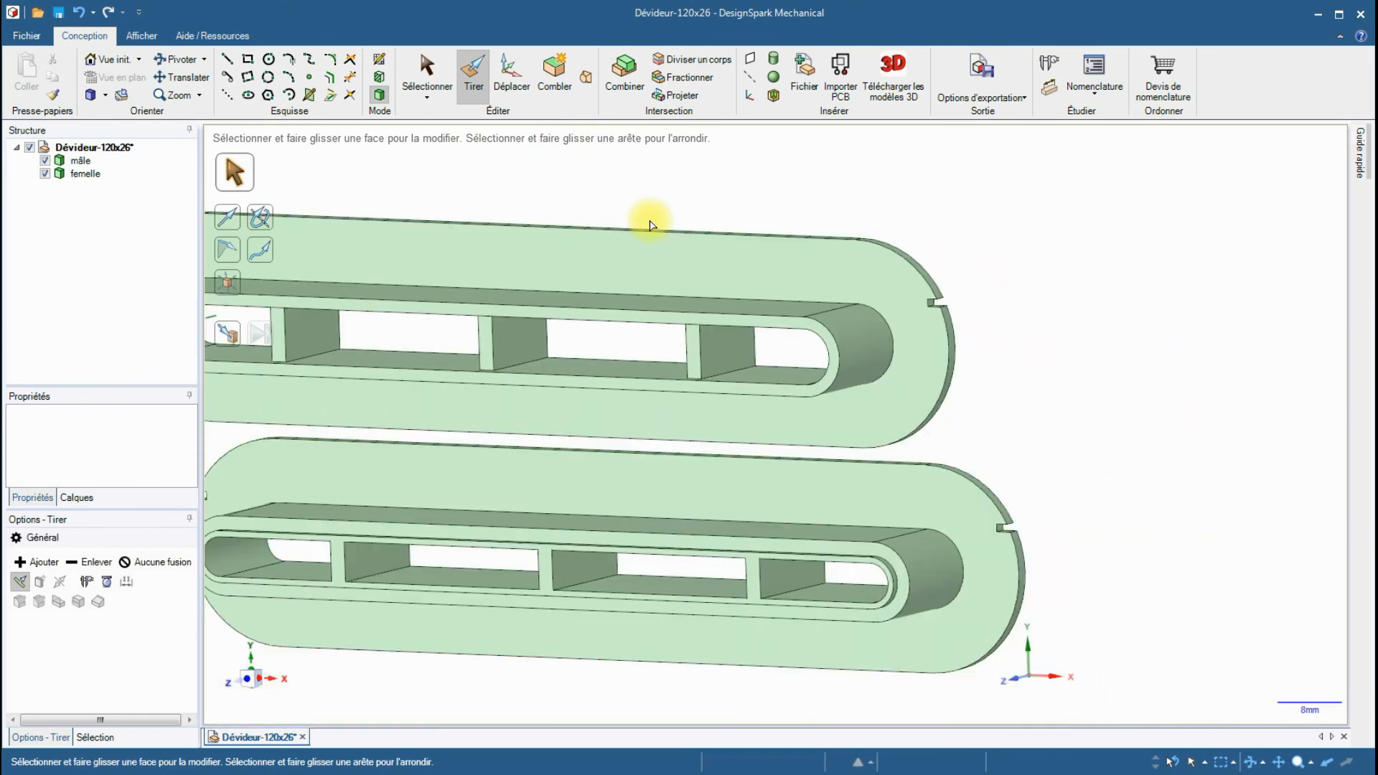
scroll(650, 225, down, 2)
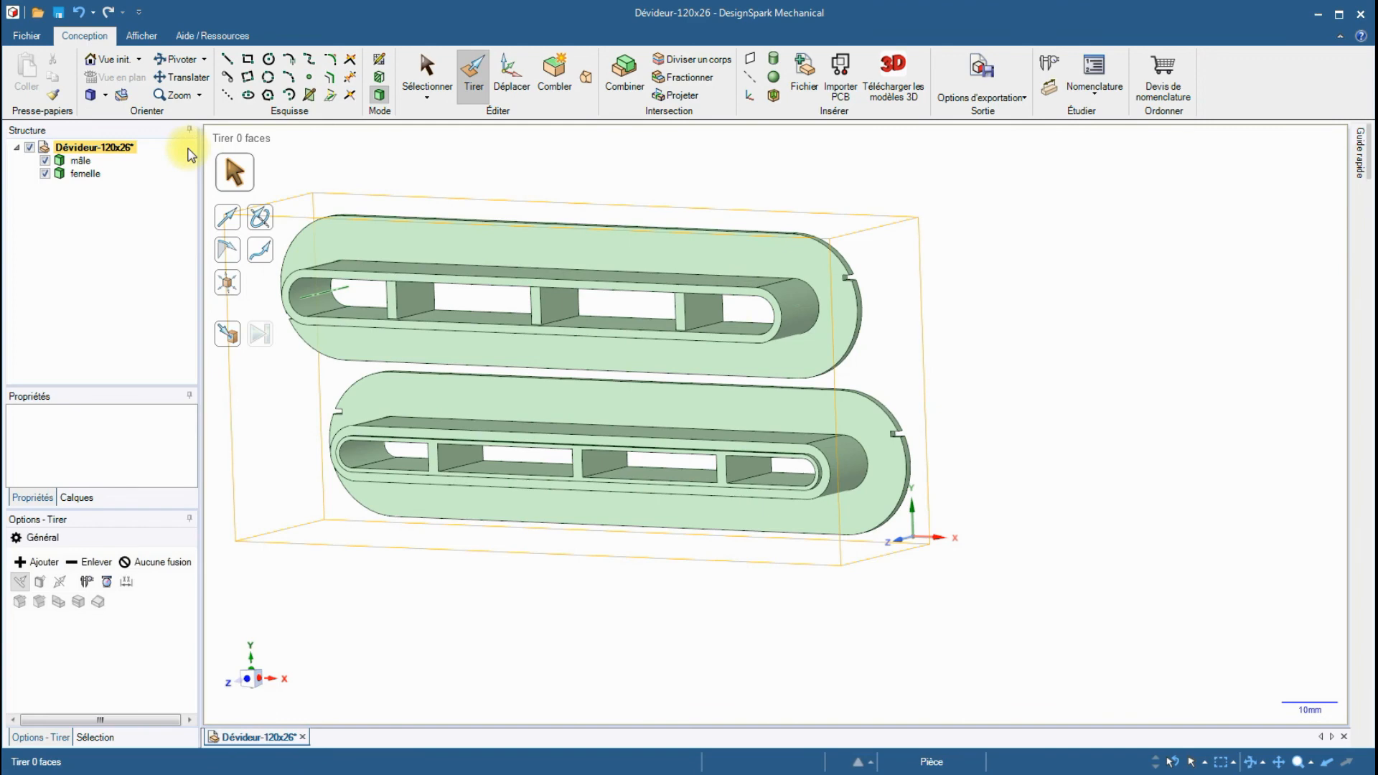
click(108, 59)
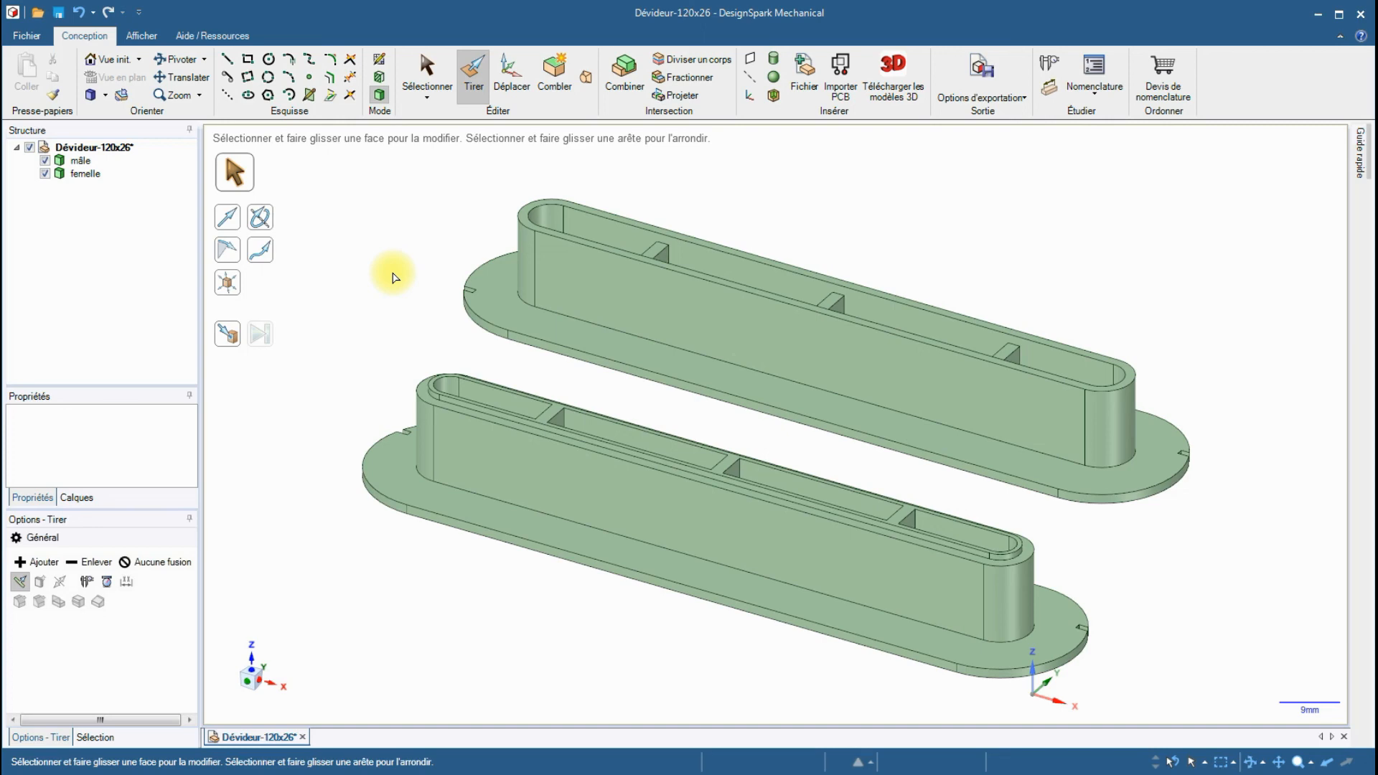
Hide the femelle body and export the mâle body in STL format, overwriting mâle.stl in the Dévideur fil_CU folder.
click(44, 173)
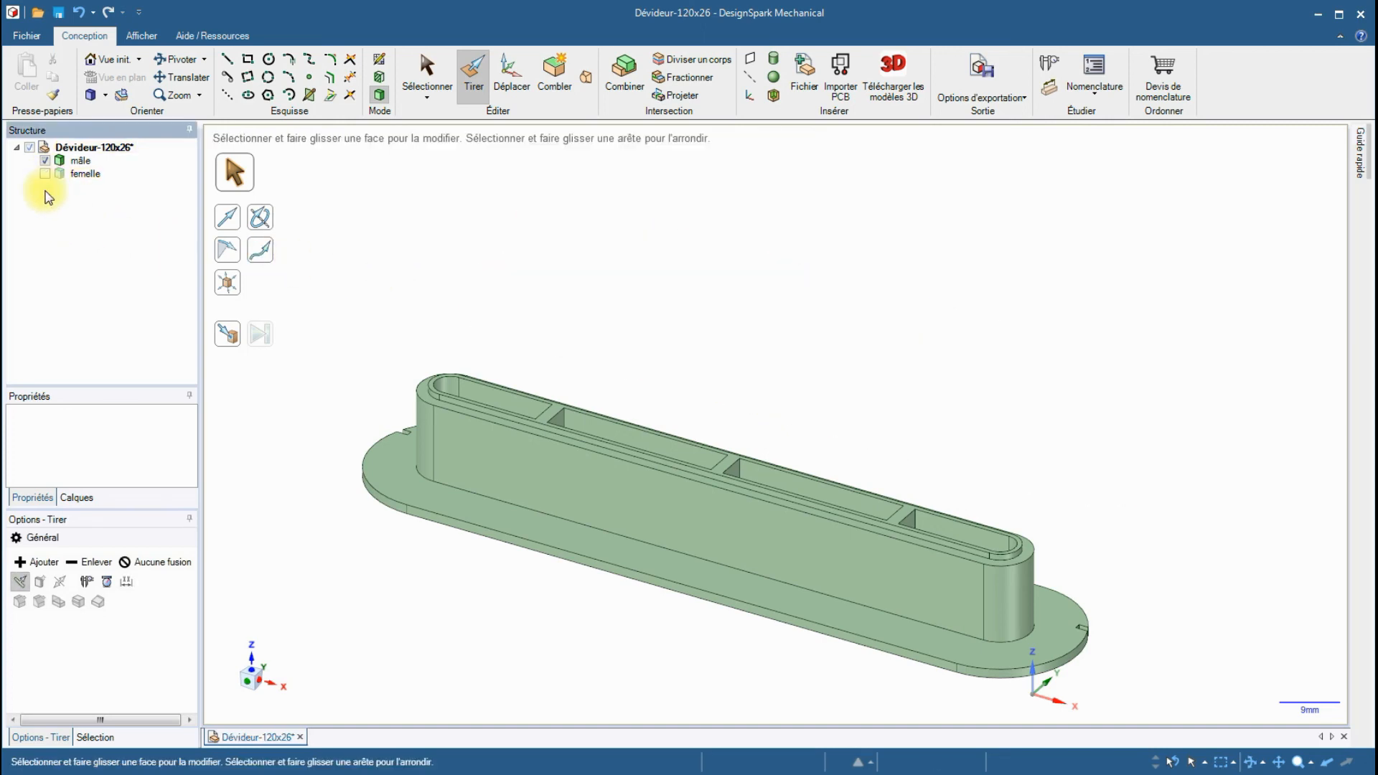
click(26, 35)
click(79, 179)
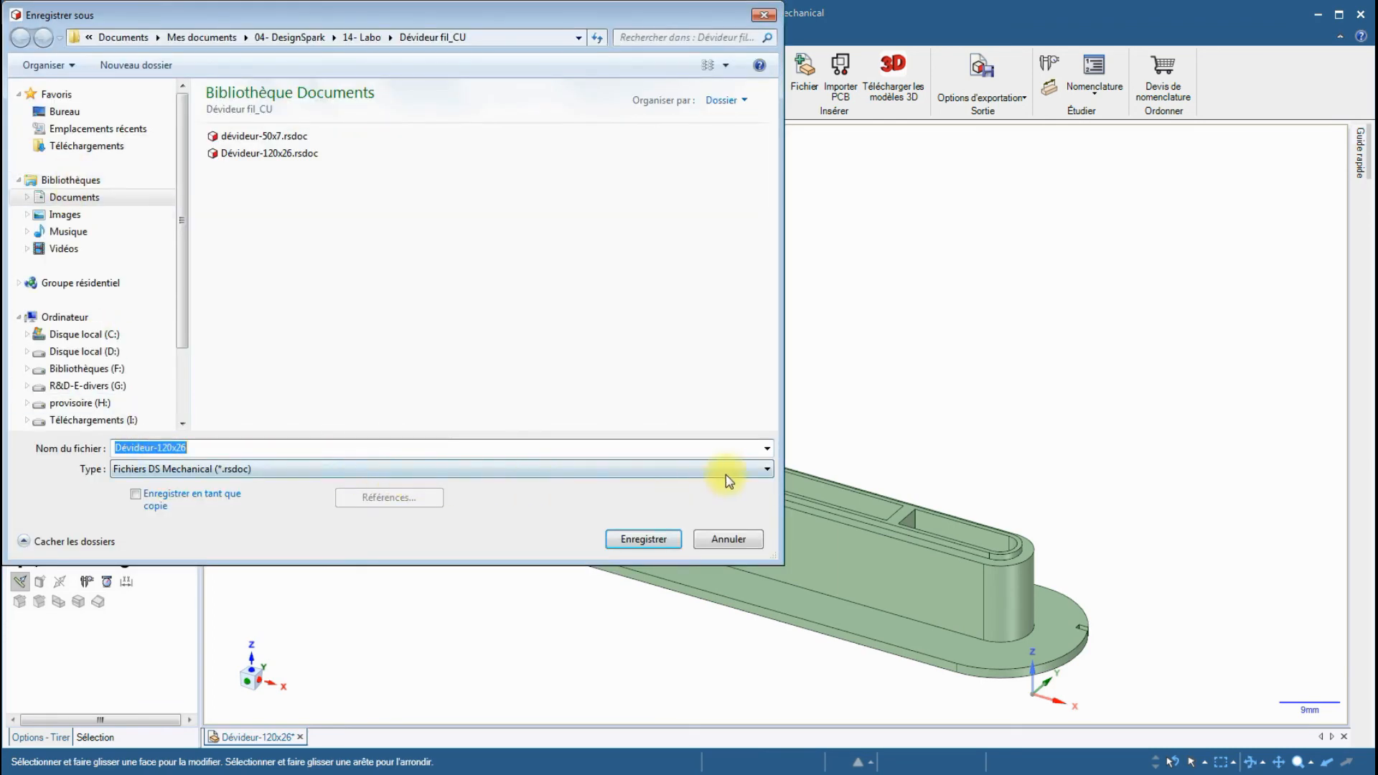
click(763, 473)
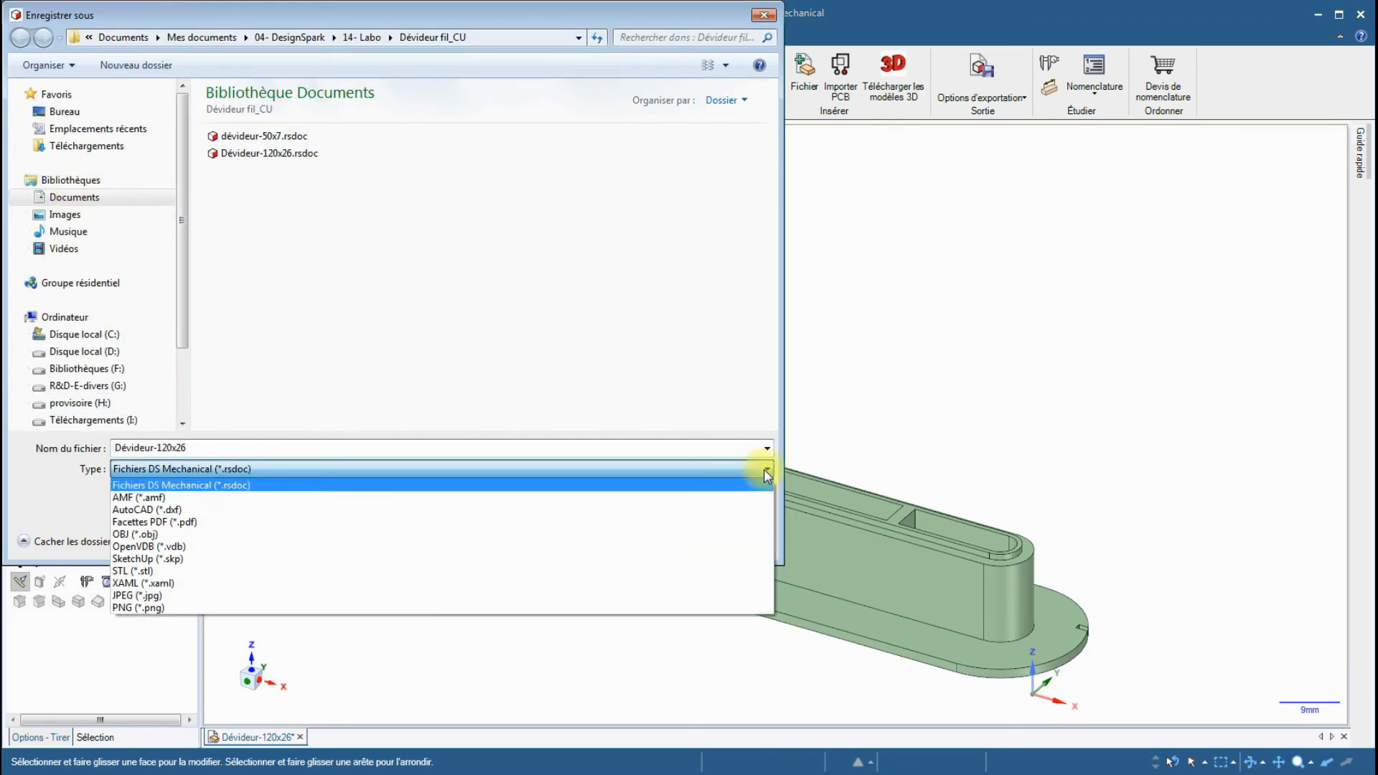
click(190, 566)
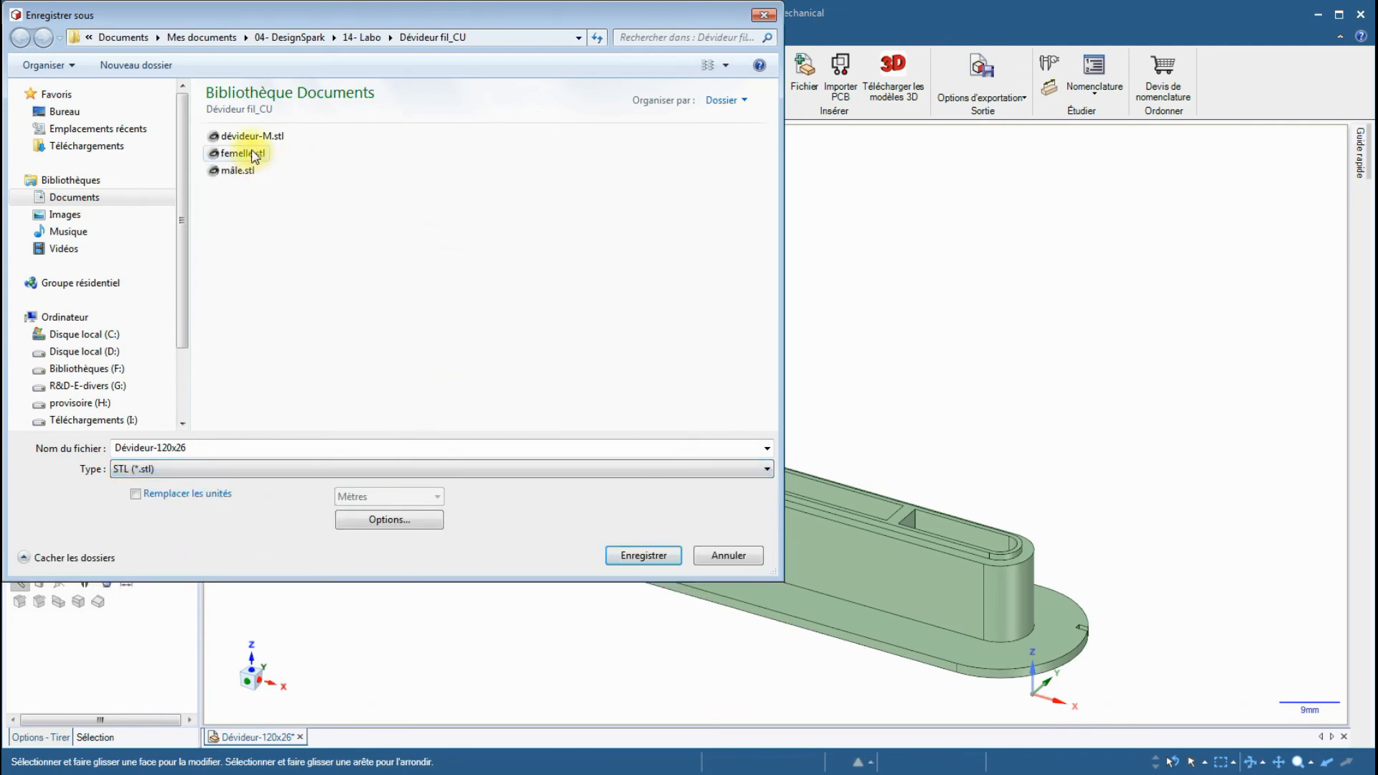
drag(287, 15, 328, 32)
click(274, 190)
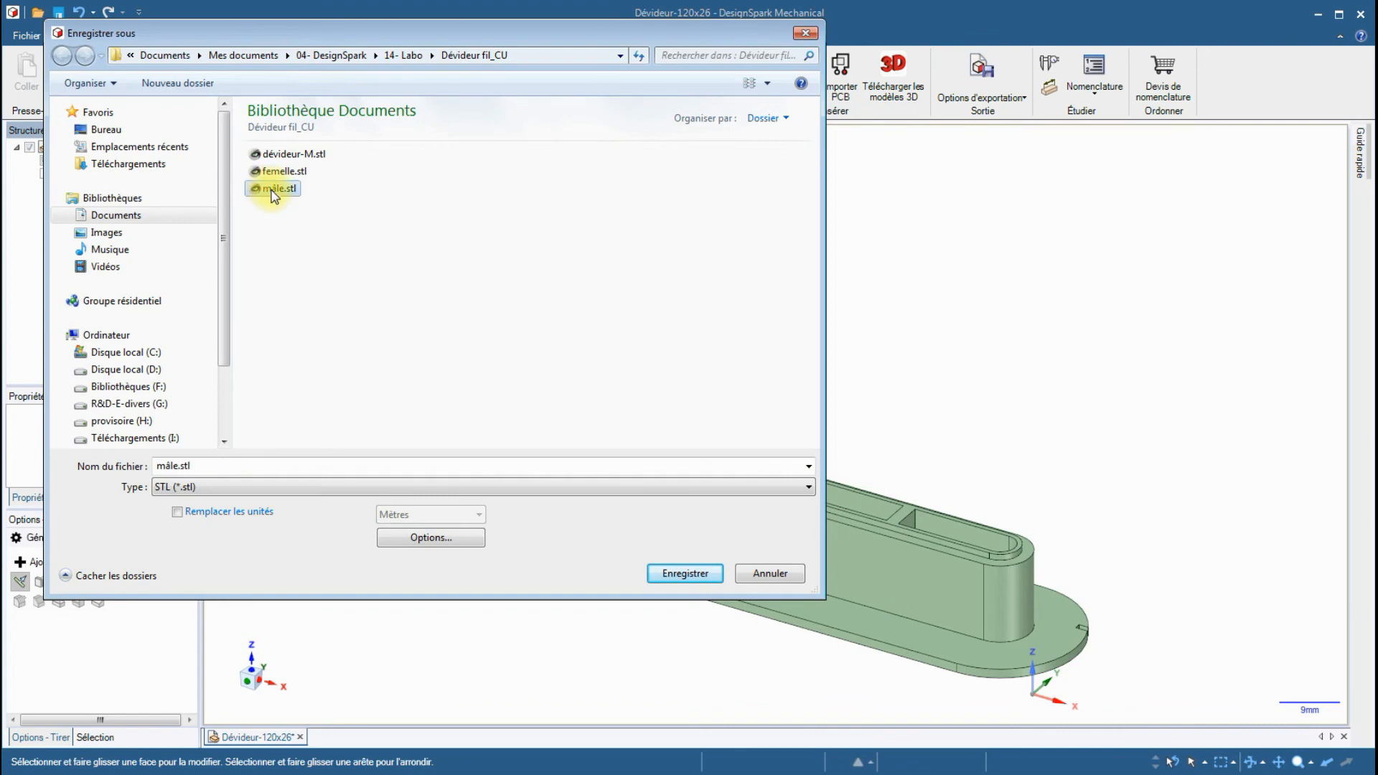
click(684, 575)
click(674, 472)
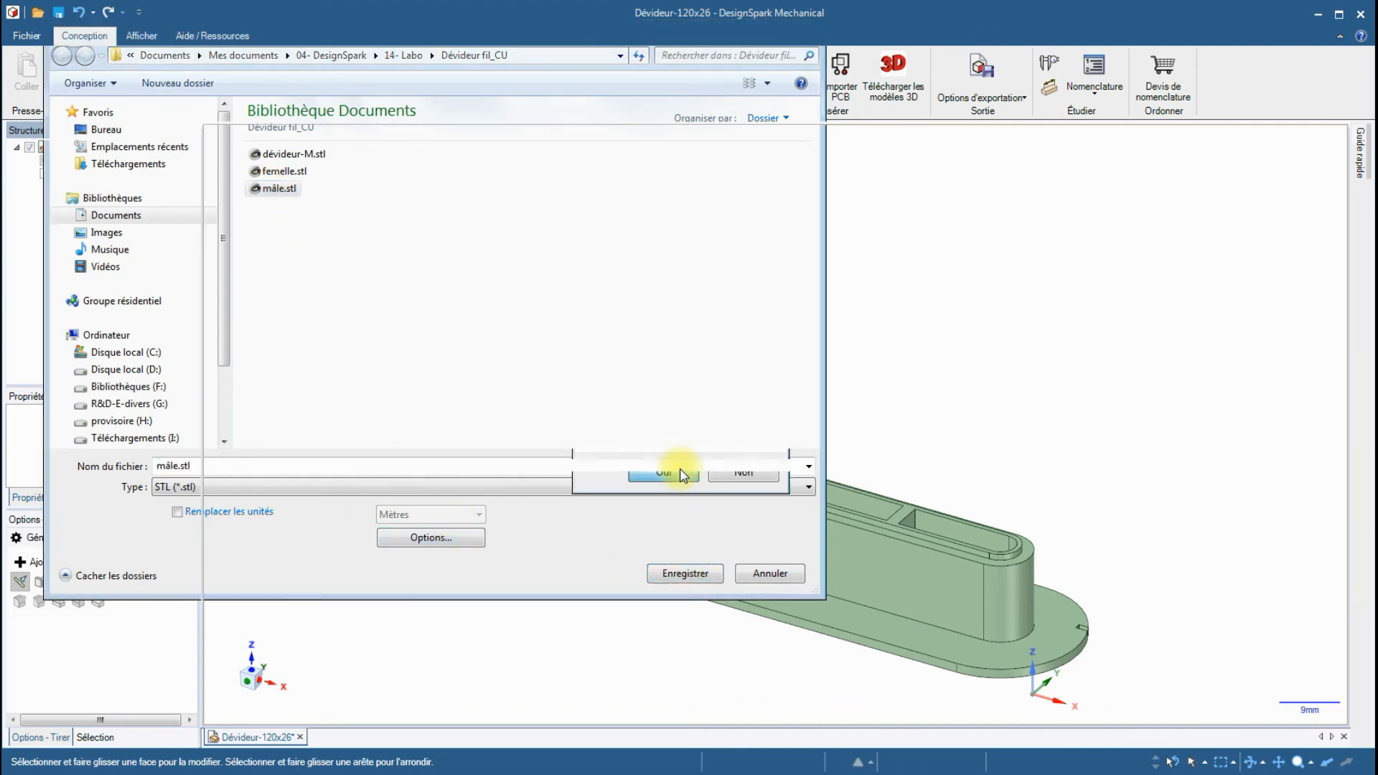
Show only the femelle body and export it in STL format, overwriting femelle.stl in the Dévideur fil_CU folder.
click(77, 160)
click(45, 174)
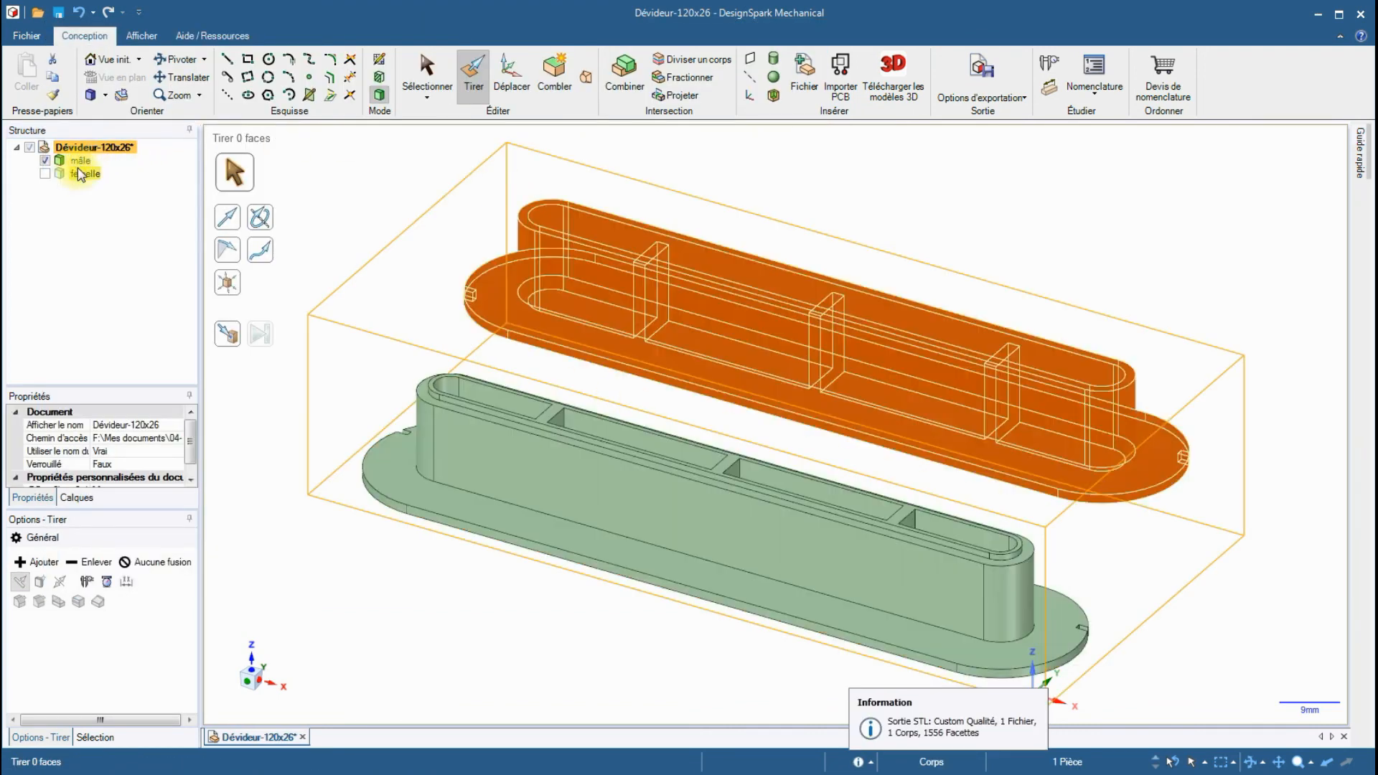
click(45, 160)
click(27, 35)
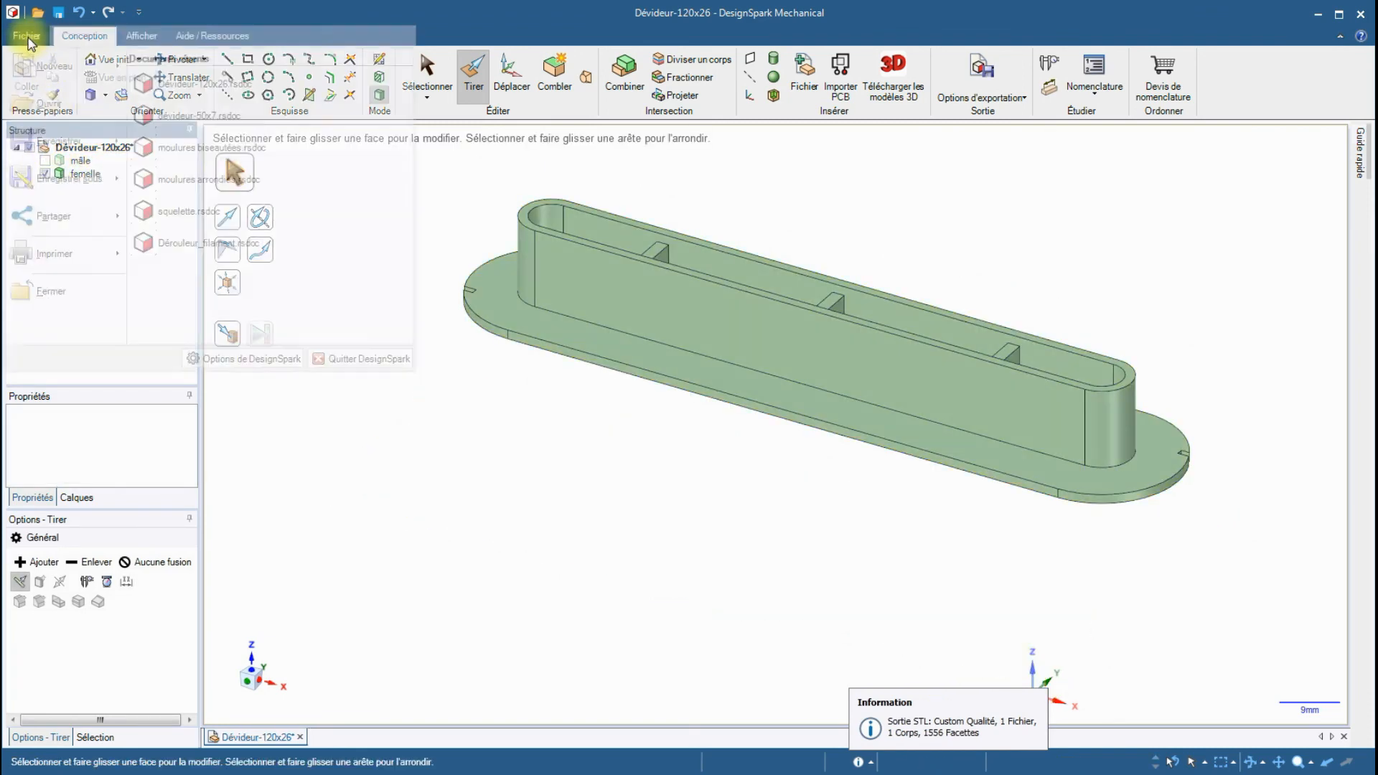
click(66, 178)
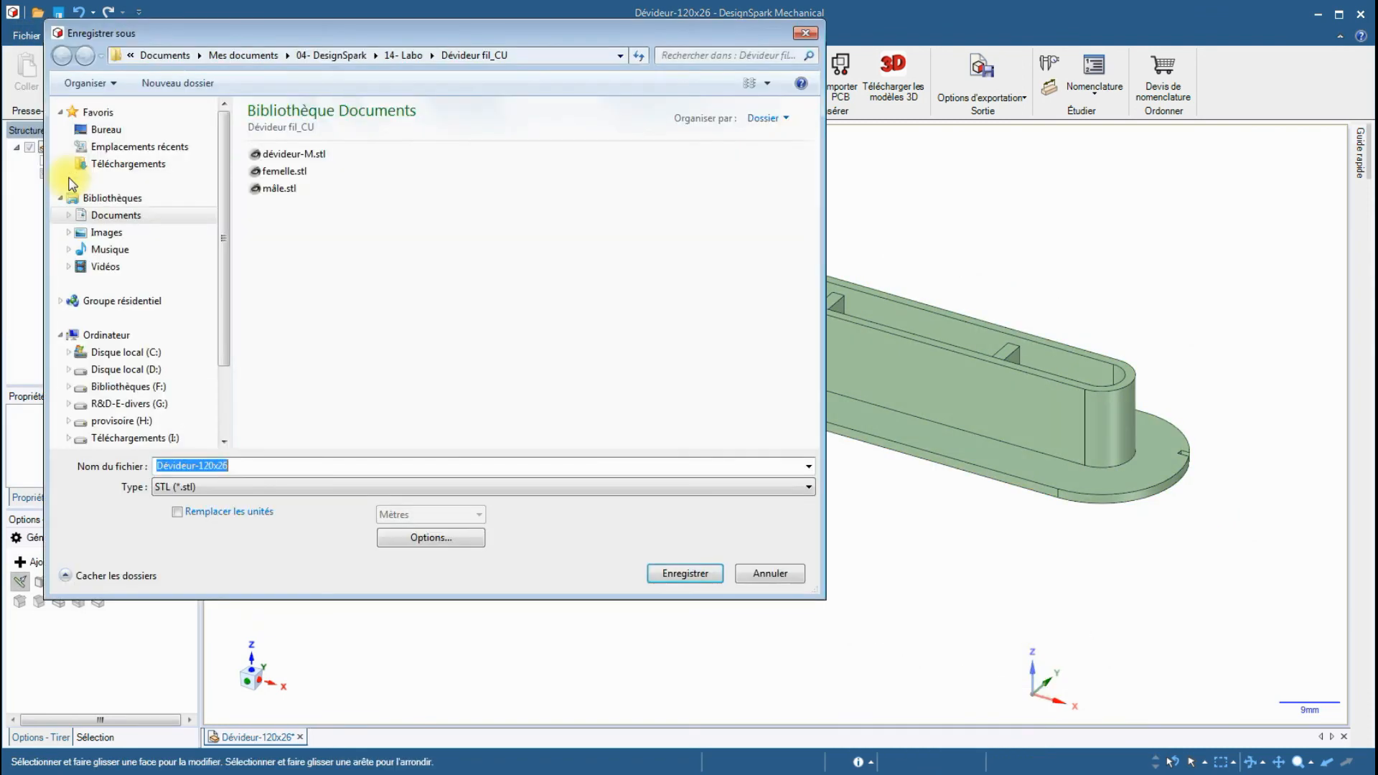
click(297, 176)
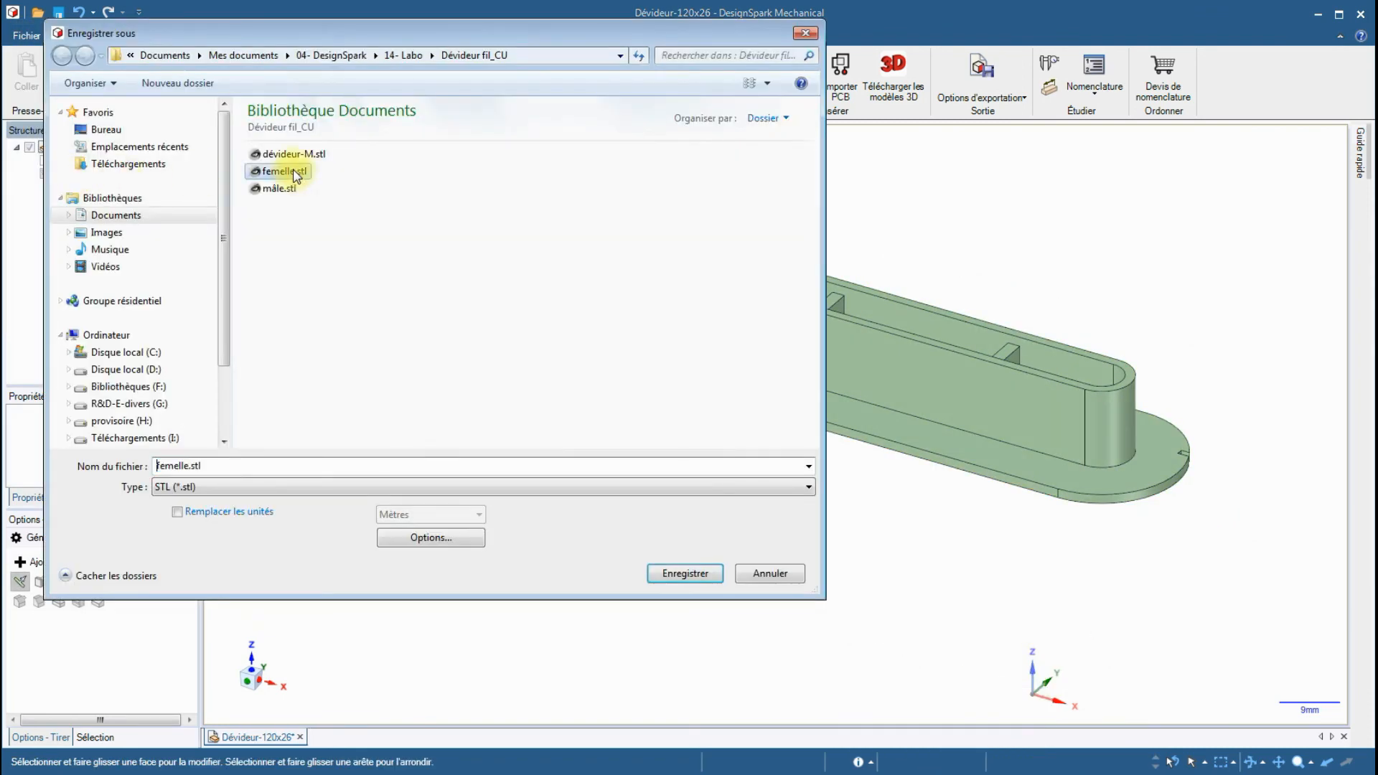
click(705, 578)
click(674, 472)
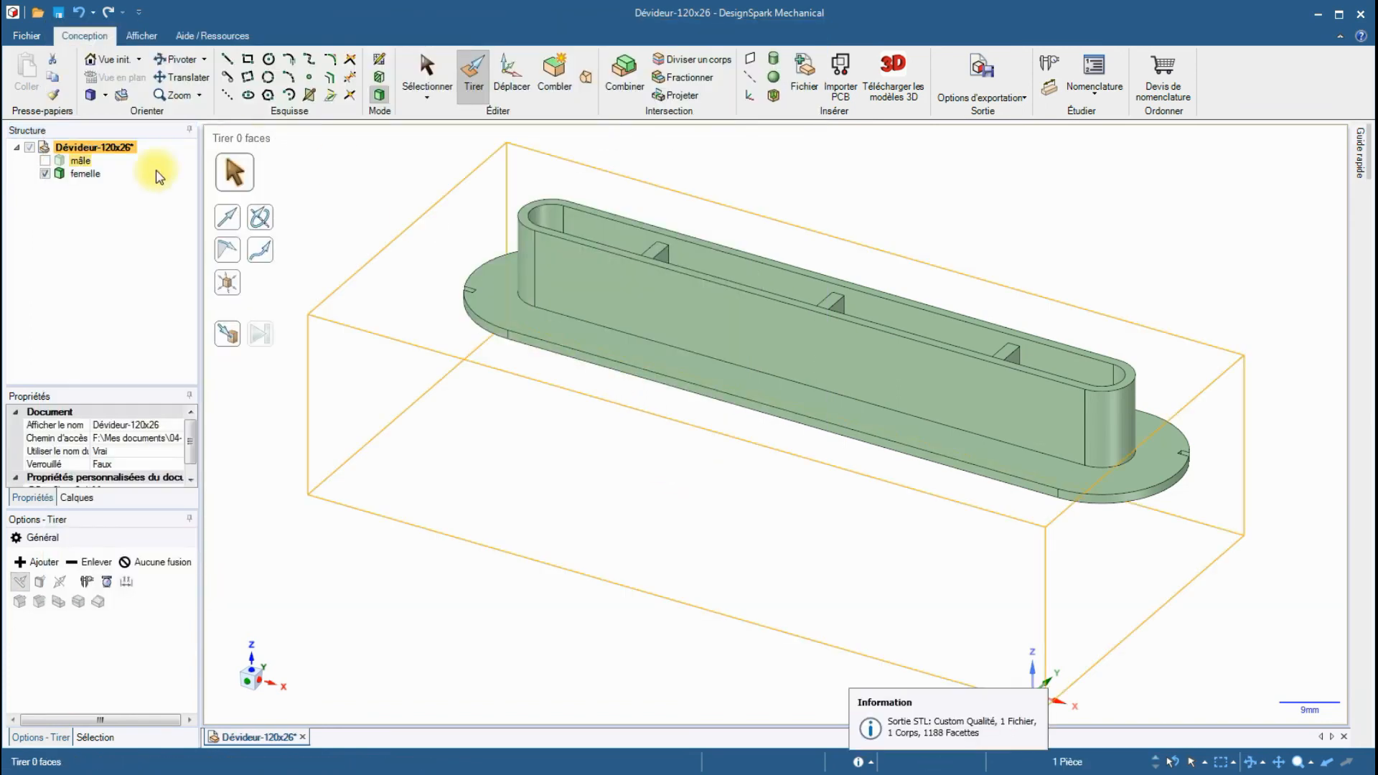
click(31, 37)
click(31, 37)
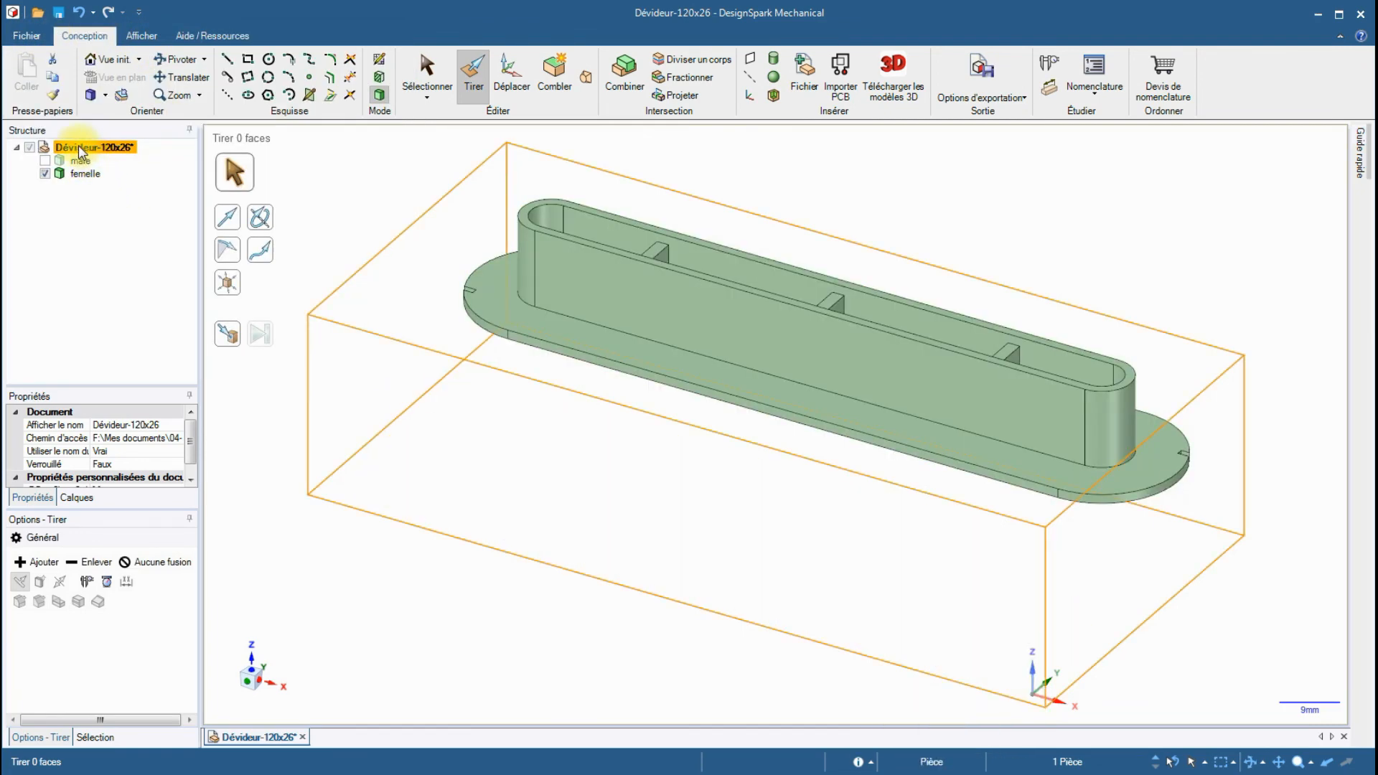
click(27, 35)
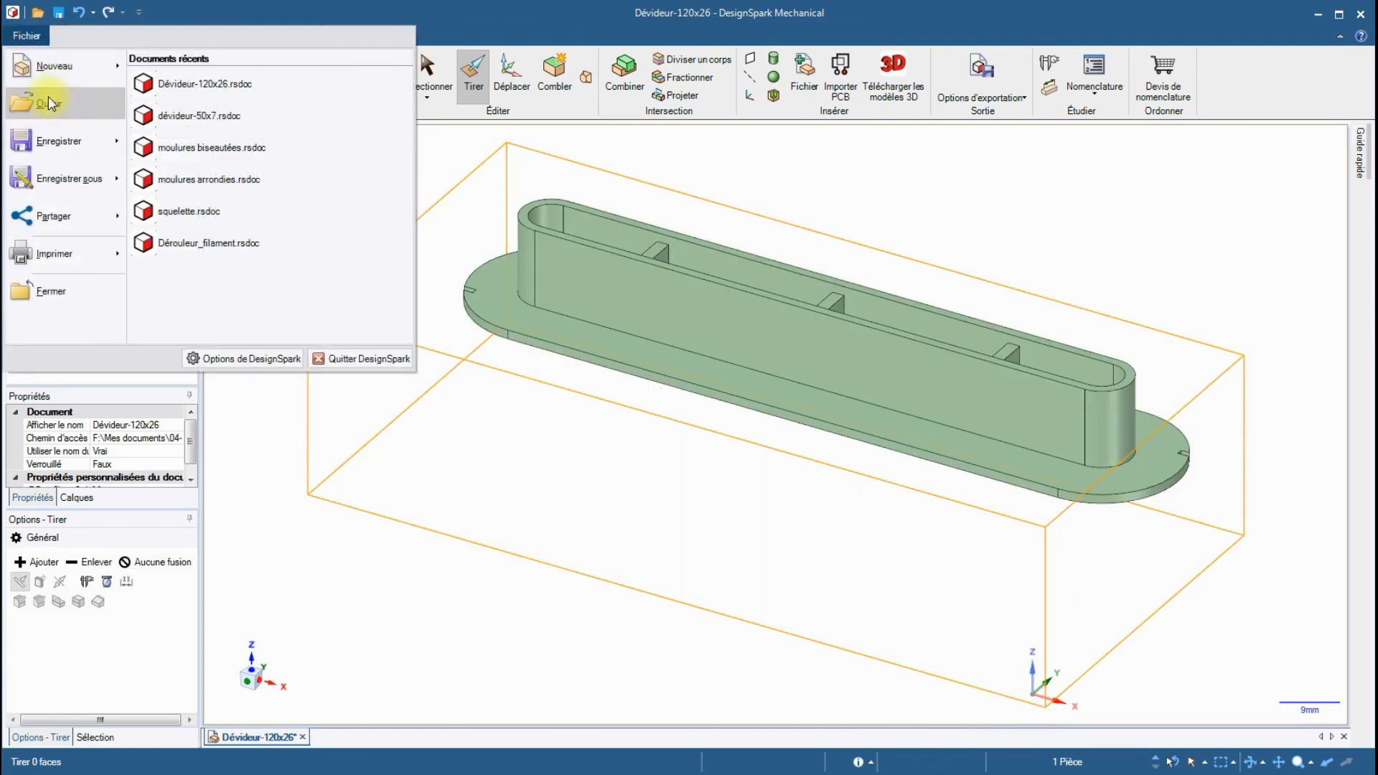
mouse_move(71, 175)
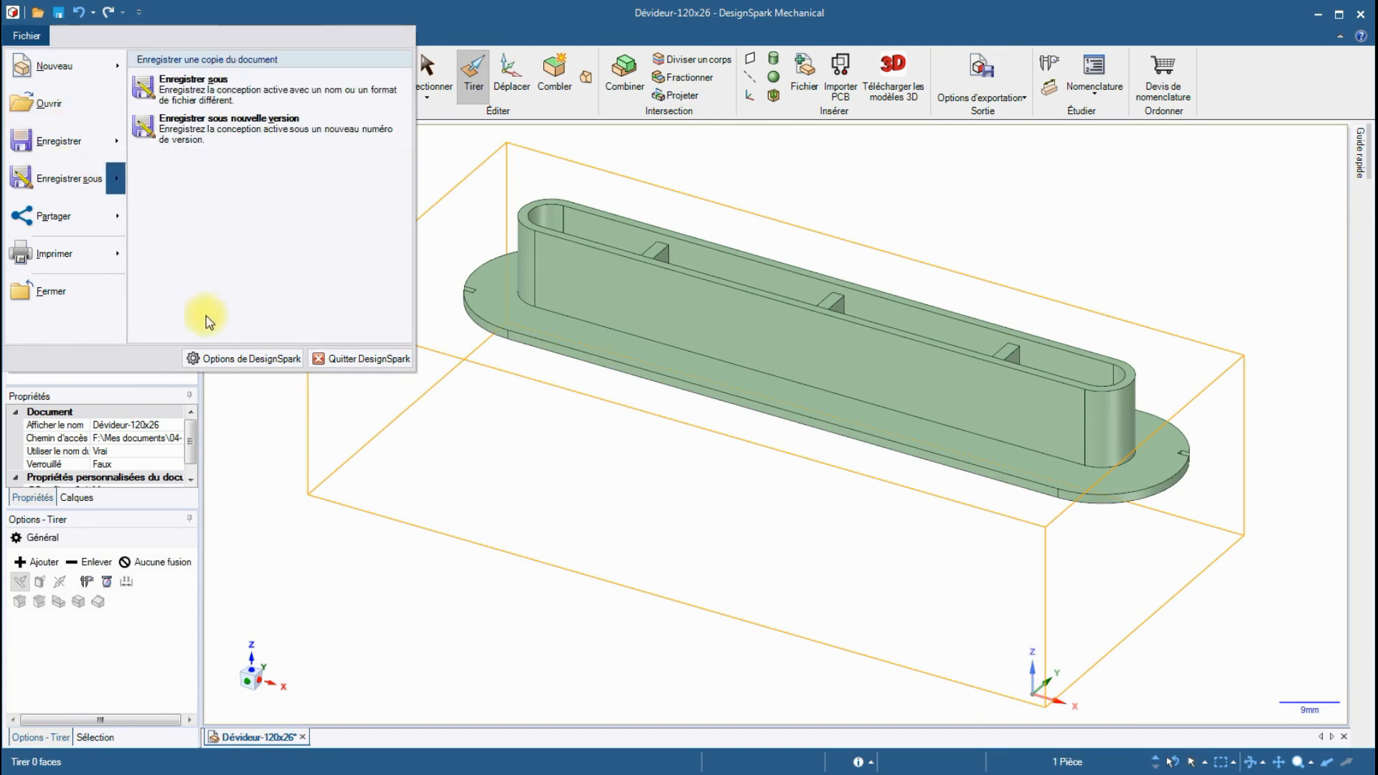
click(249, 592)
Show the mâle body again and save the design in DS Mechanical format, overwriting Dévideur-120x26.rsdoc.
click(44, 173)
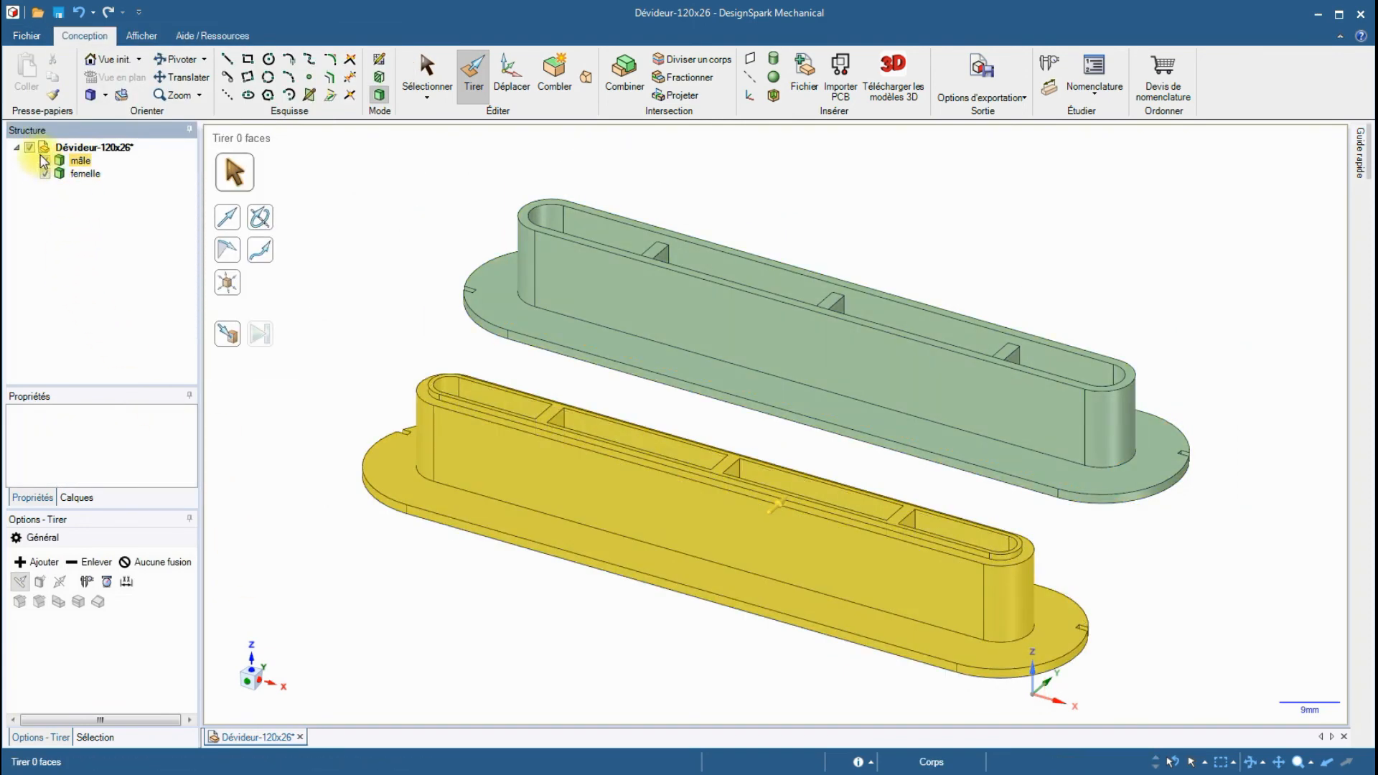
click(27, 36)
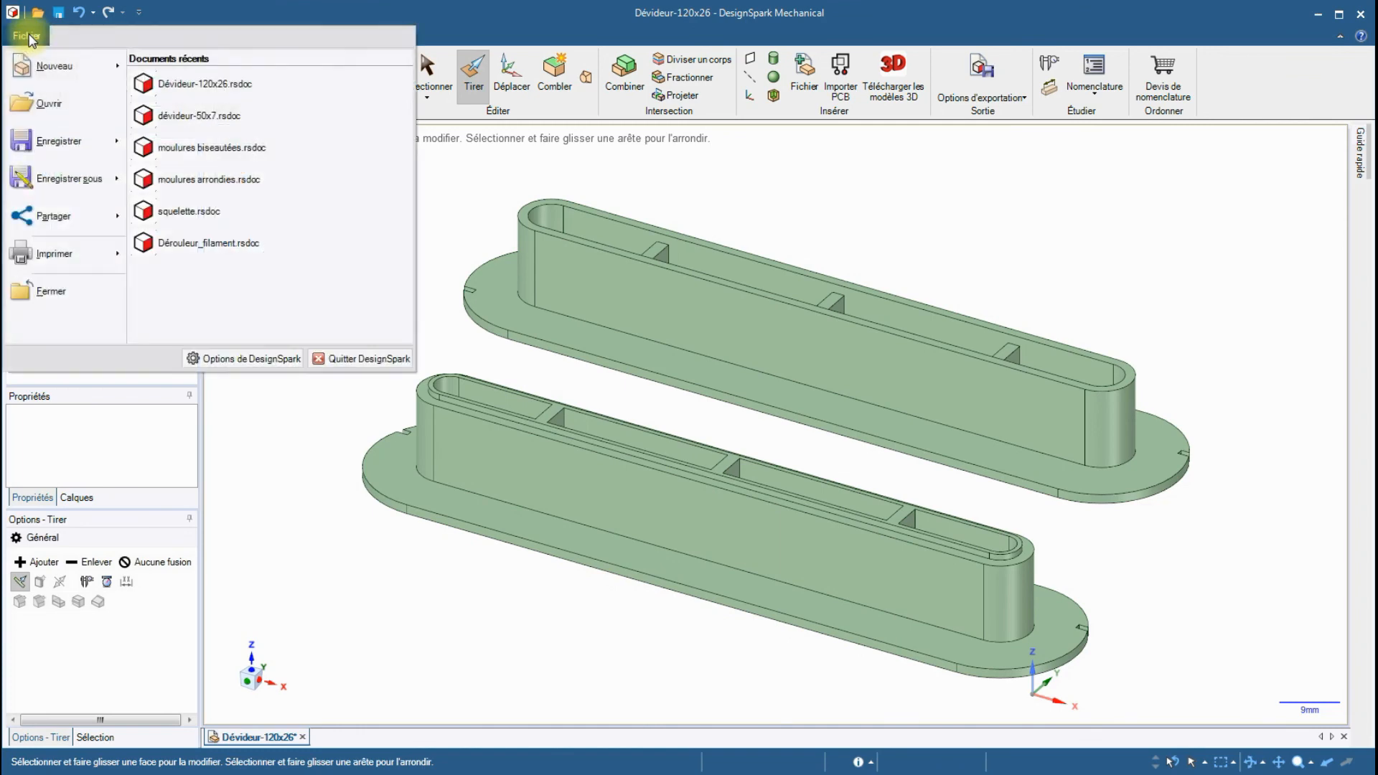
click(66, 174)
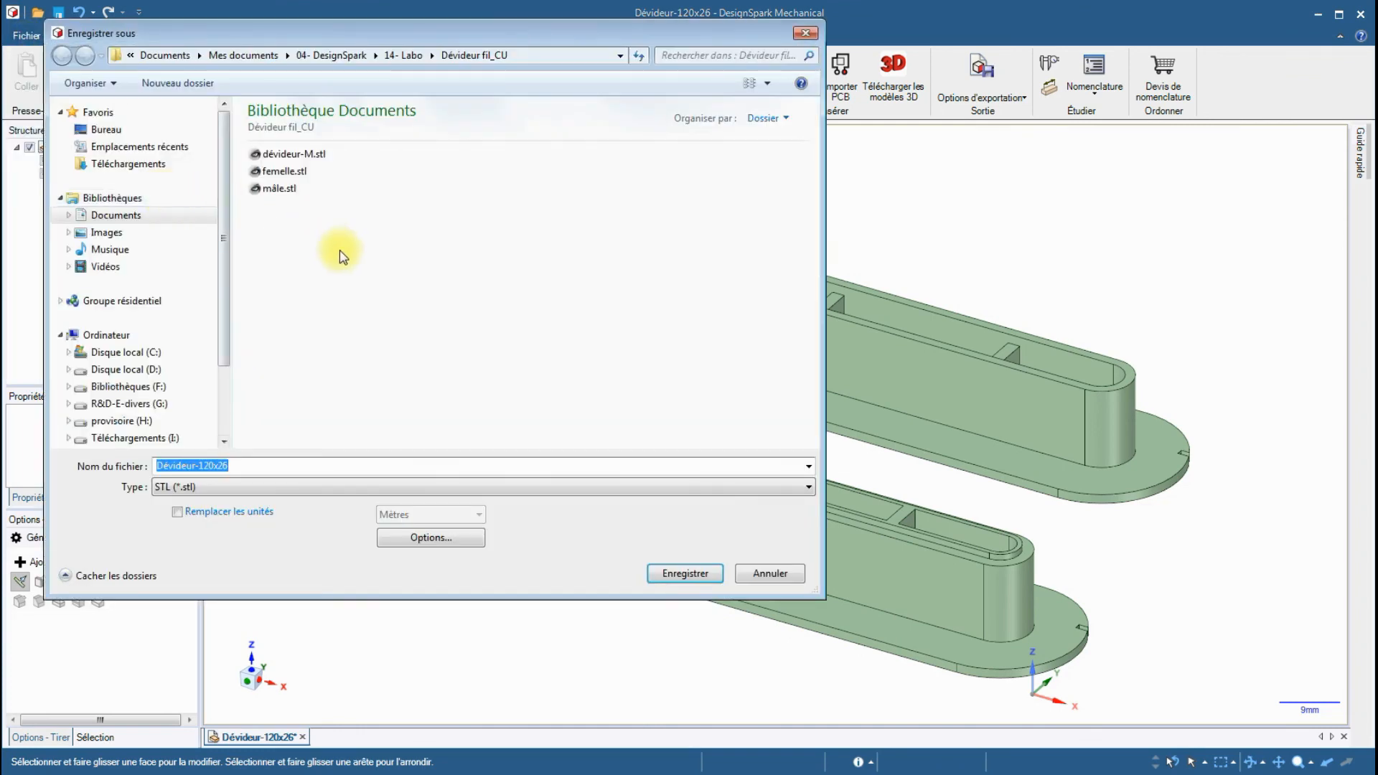
click(809, 487)
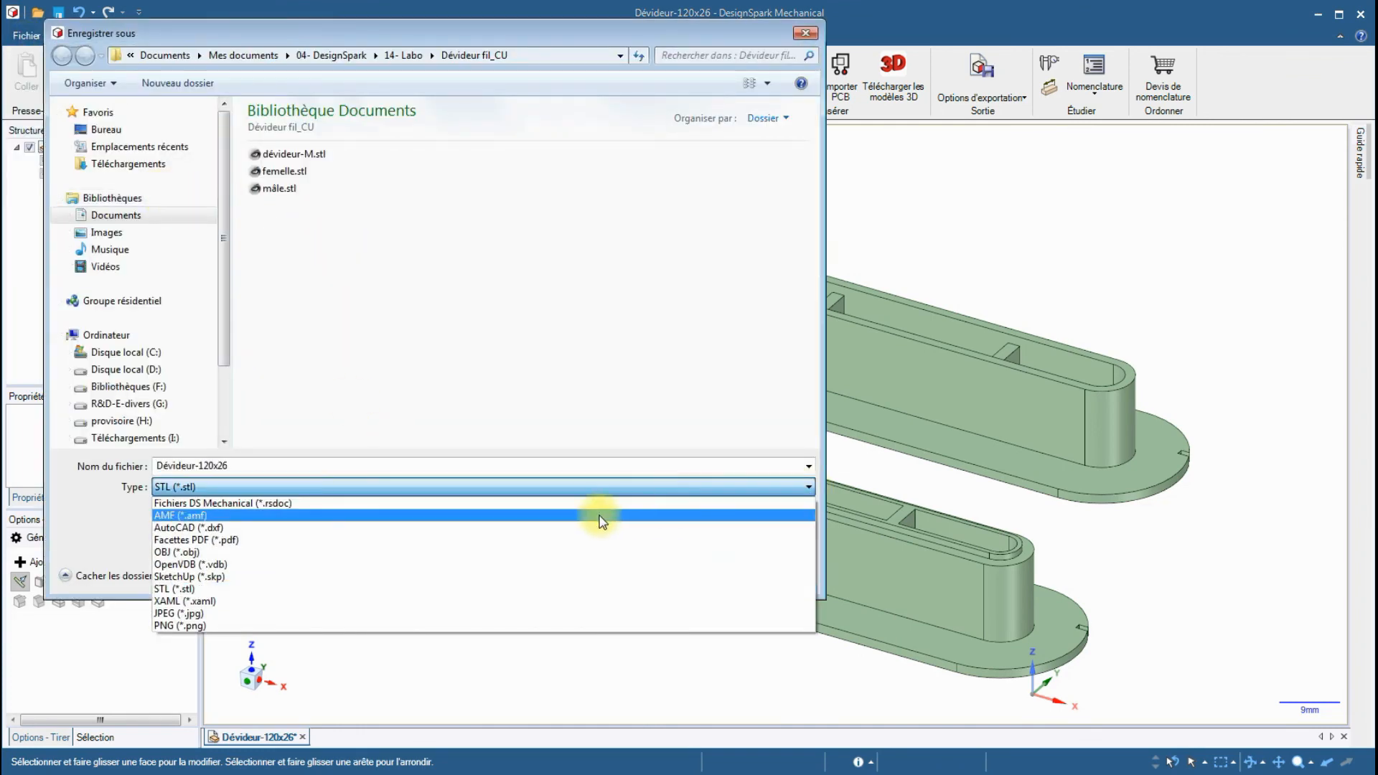
click(475, 506)
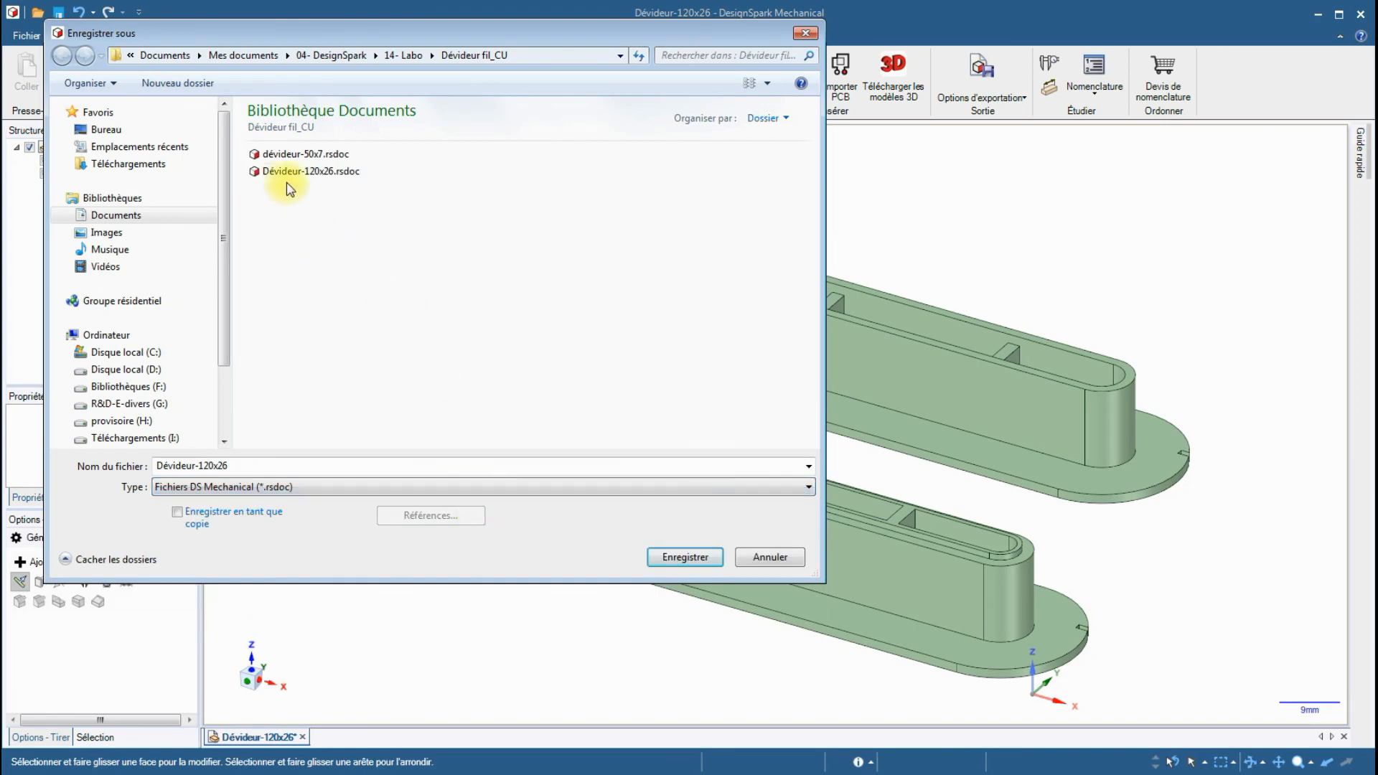
click(302, 170)
click(688, 558)
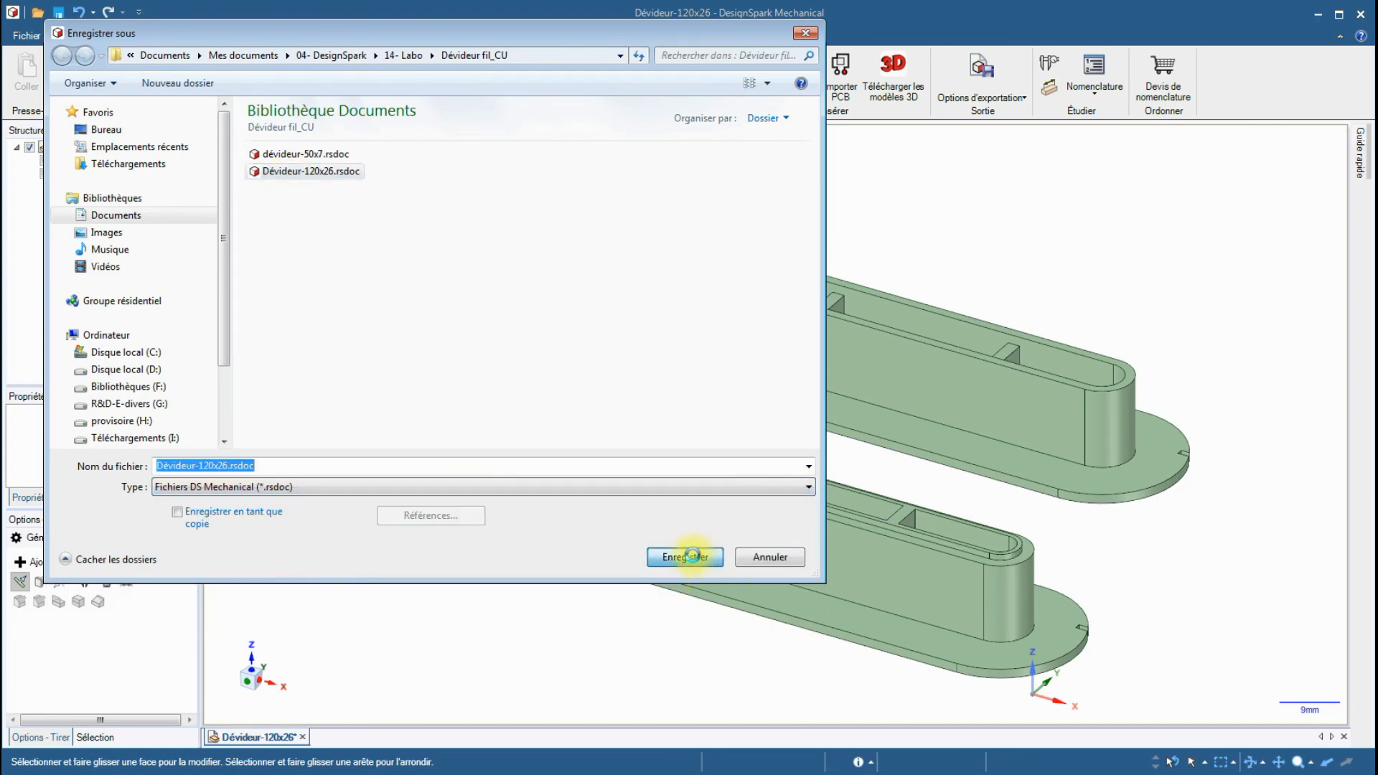
click(672, 472)
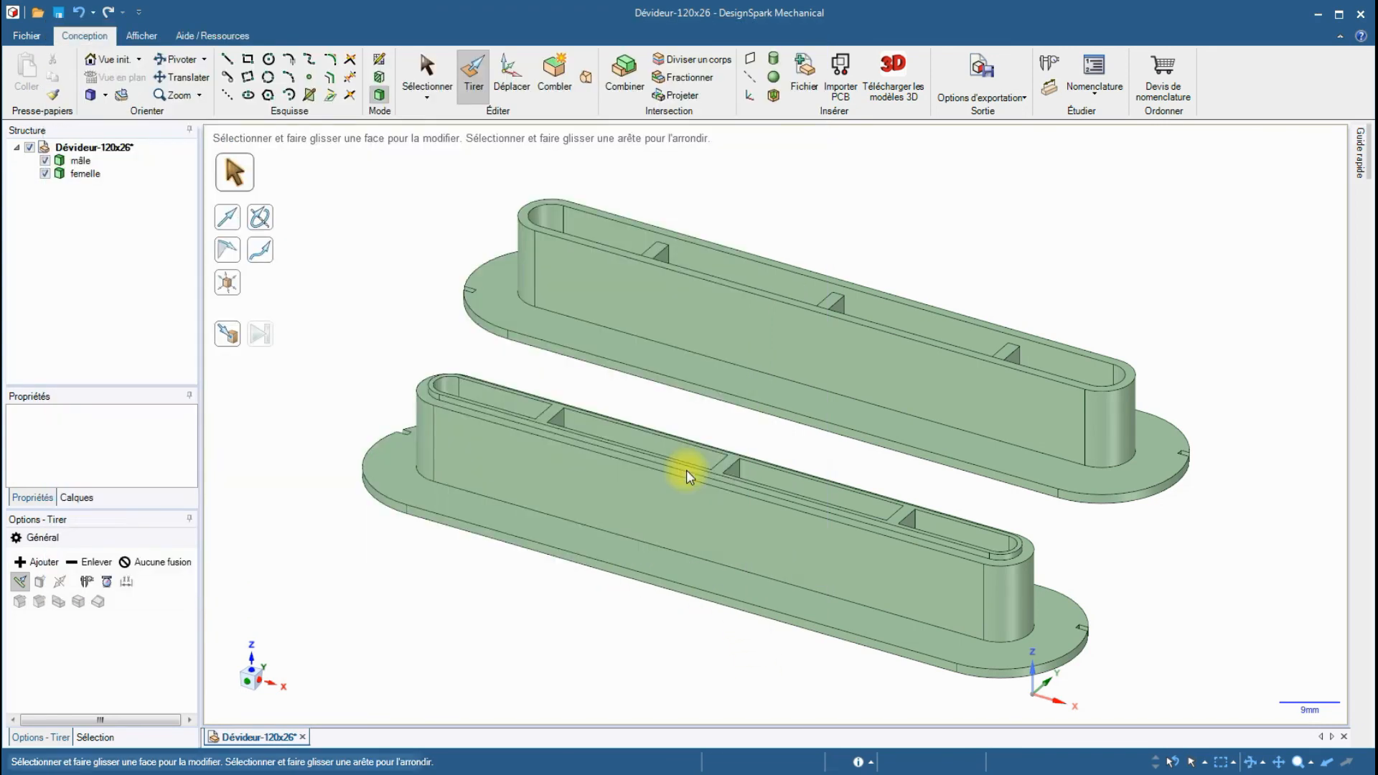